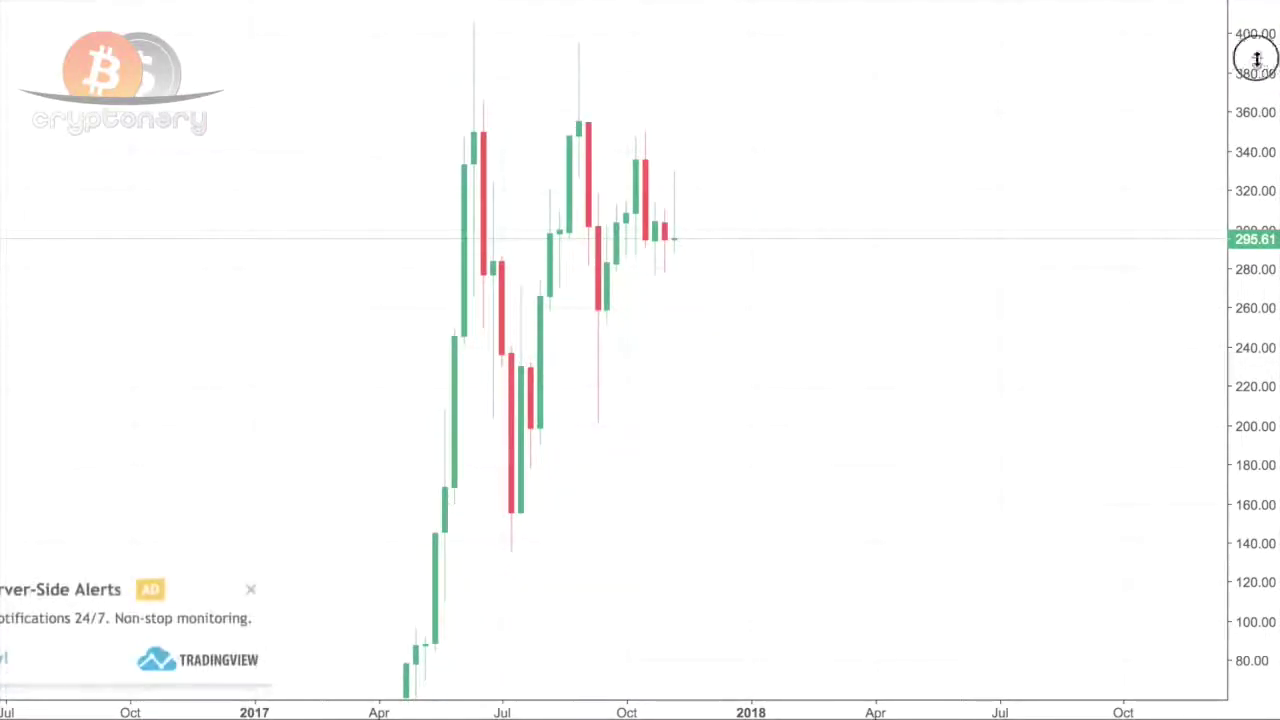
# Step: Draw a horizontal line at about 351.10 along the top of the June and September candle bodies
pyautogui.moveTo(1250, 52); pyautogui.dragTo(1266, 389)
pyautogui.click(250, 592)
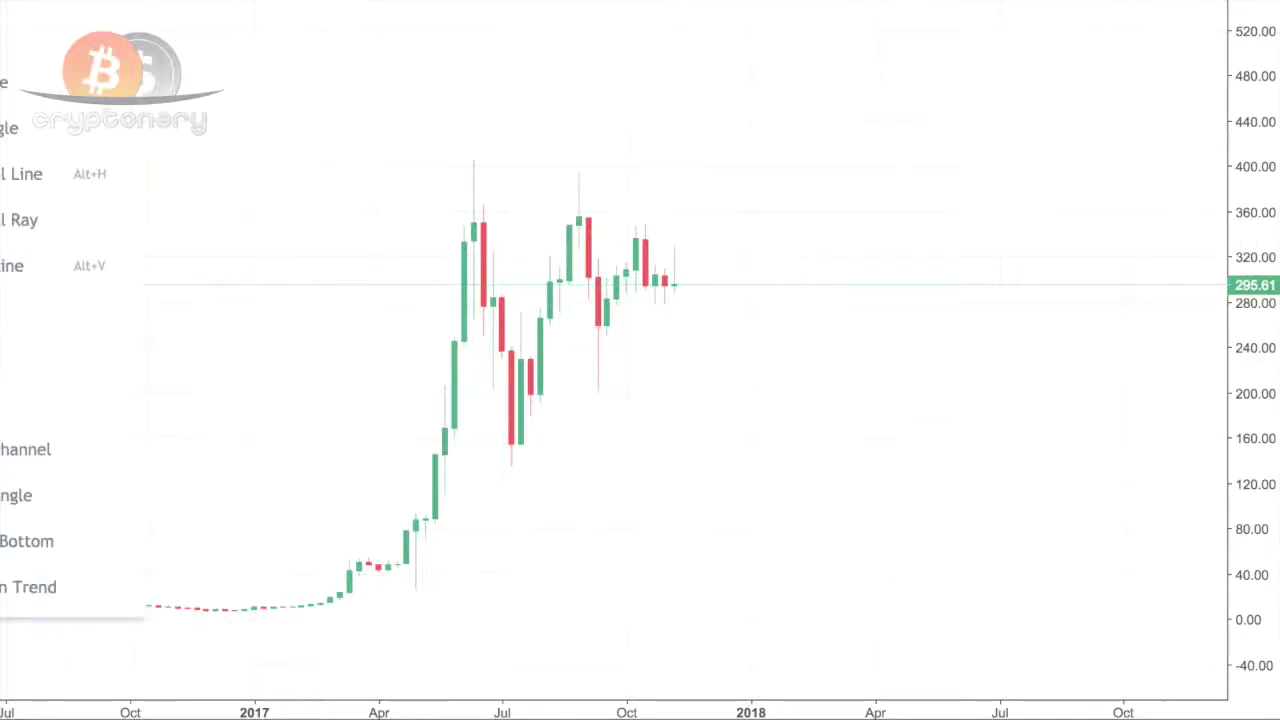
pyautogui.click(28, 176)
pyautogui.click(29, 186)
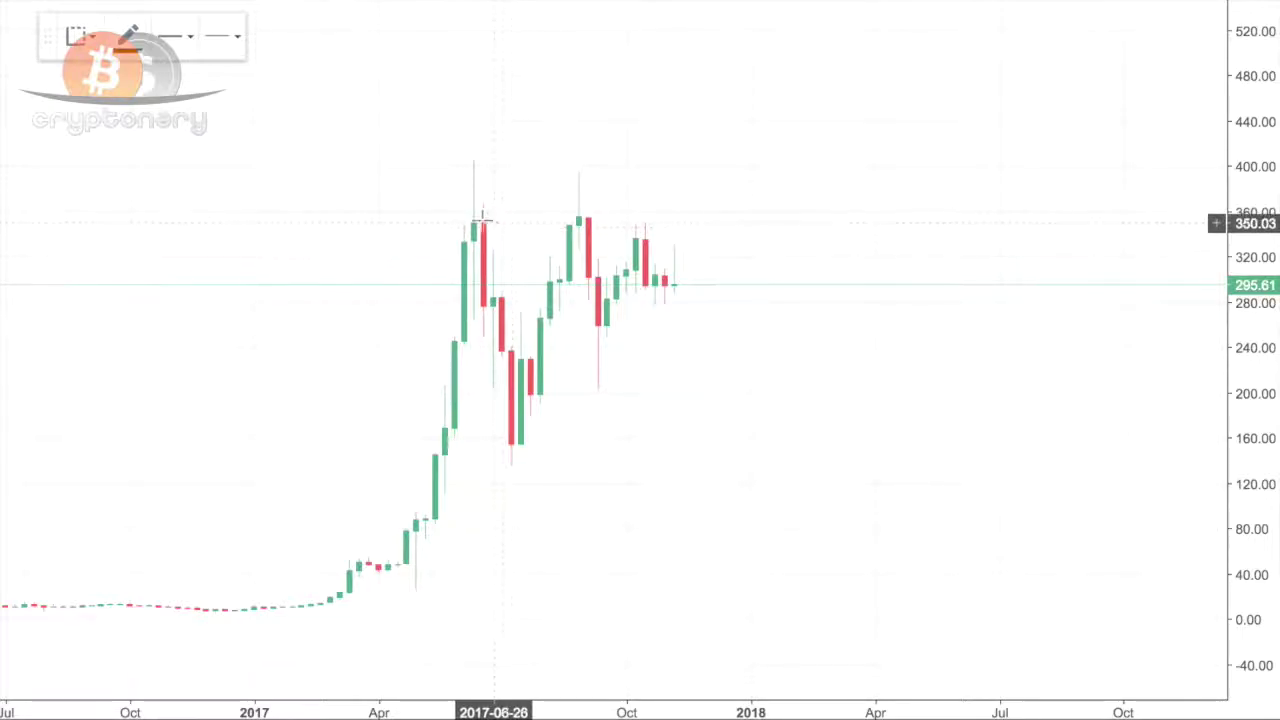
pyautogui.click(431, 222)
pyautogui.click(563, 337)
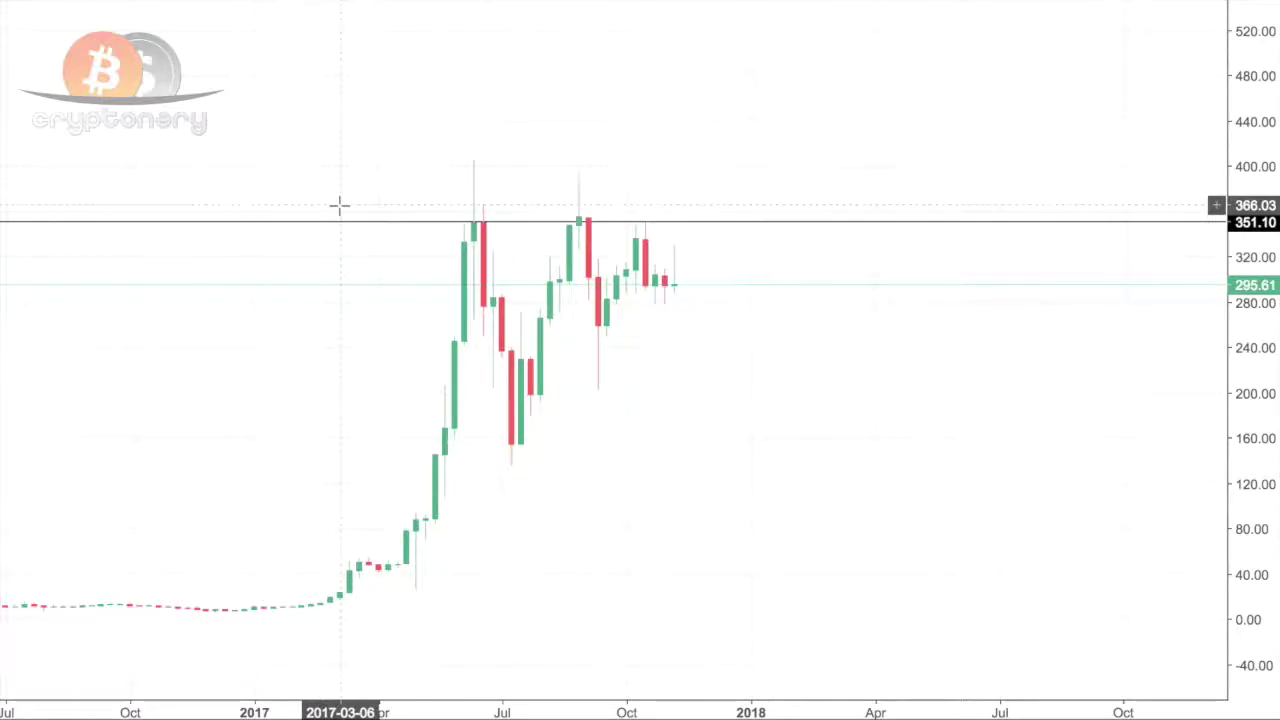
pyautogui.click(690, 222)
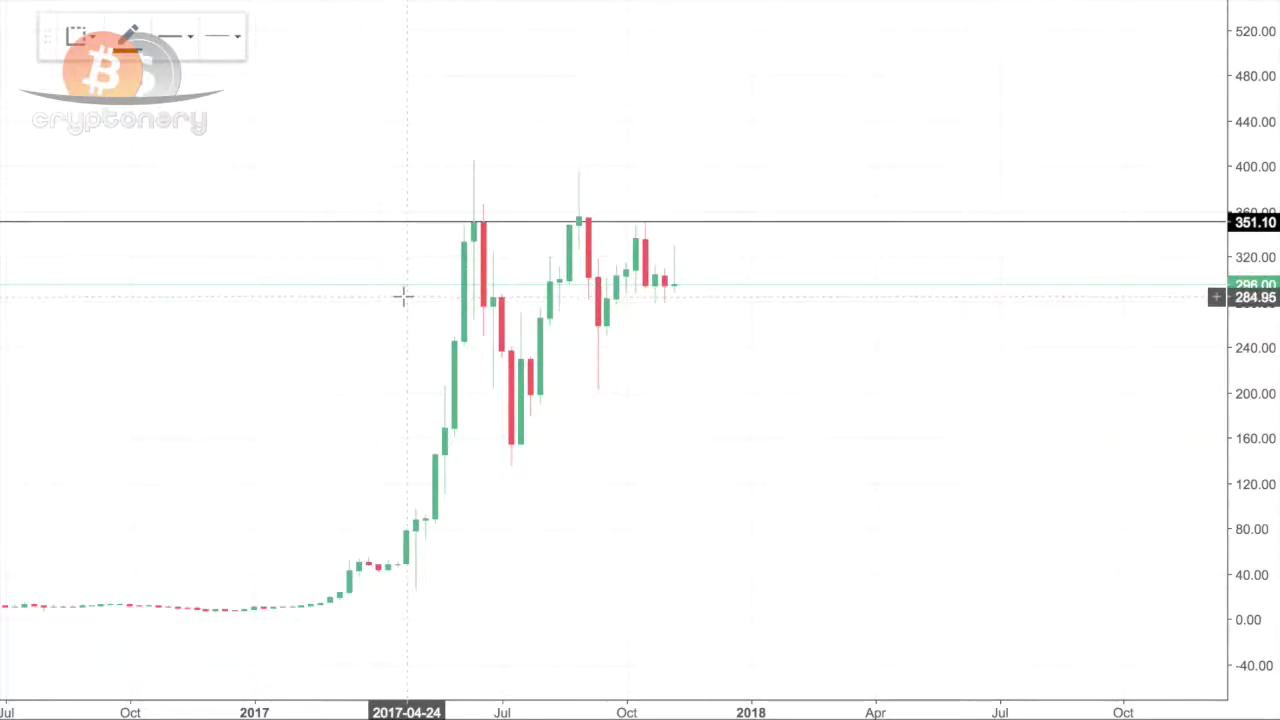
# Step: Add two more horizontal lines beneath the recent candles, at about 283.88 and 257.20
pyautogui.click(403, 297)
pyautogui.click(751, 431)
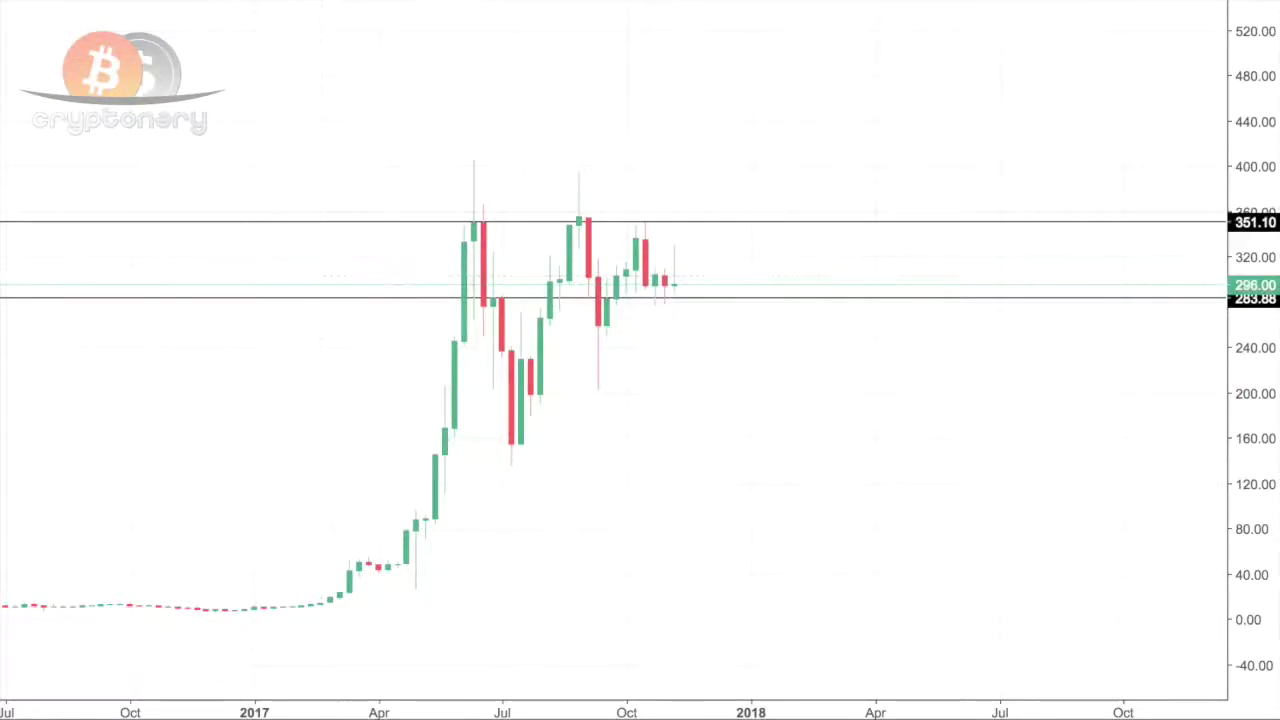
pyautogui.hotkey('alt', 't')
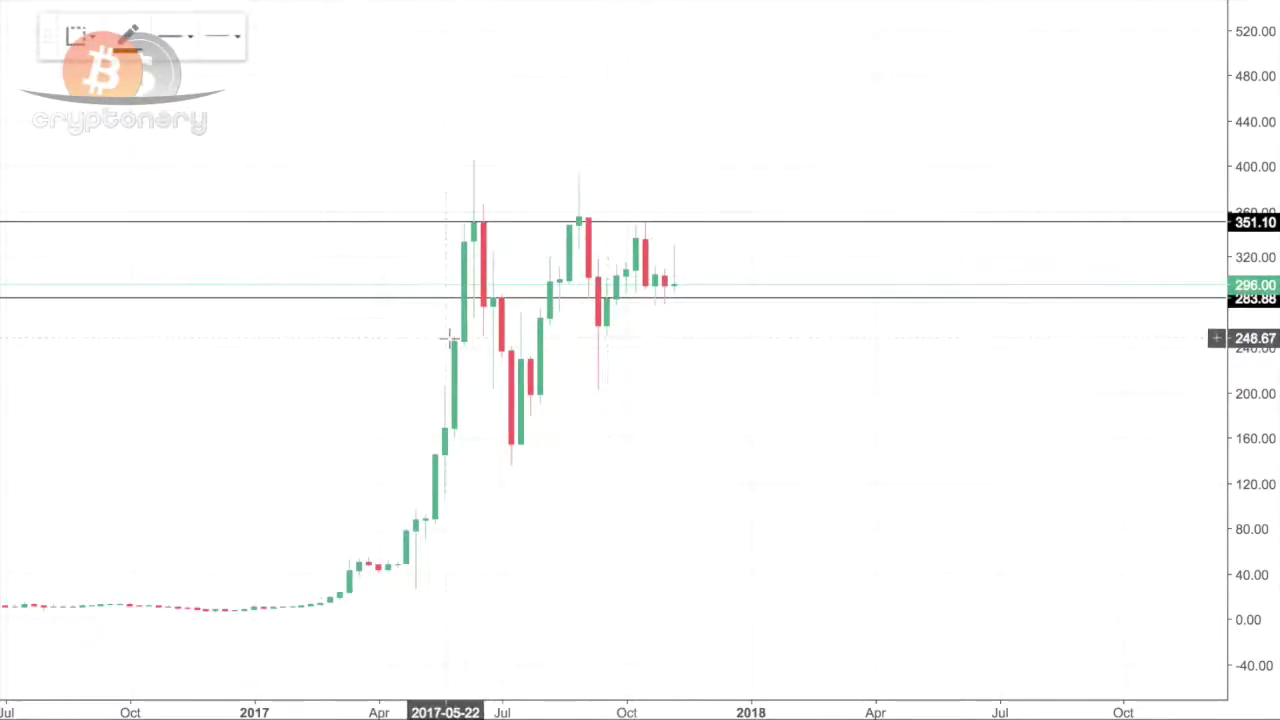
pyautogui.click(398, 329)
pyautogui.click(731, 331)
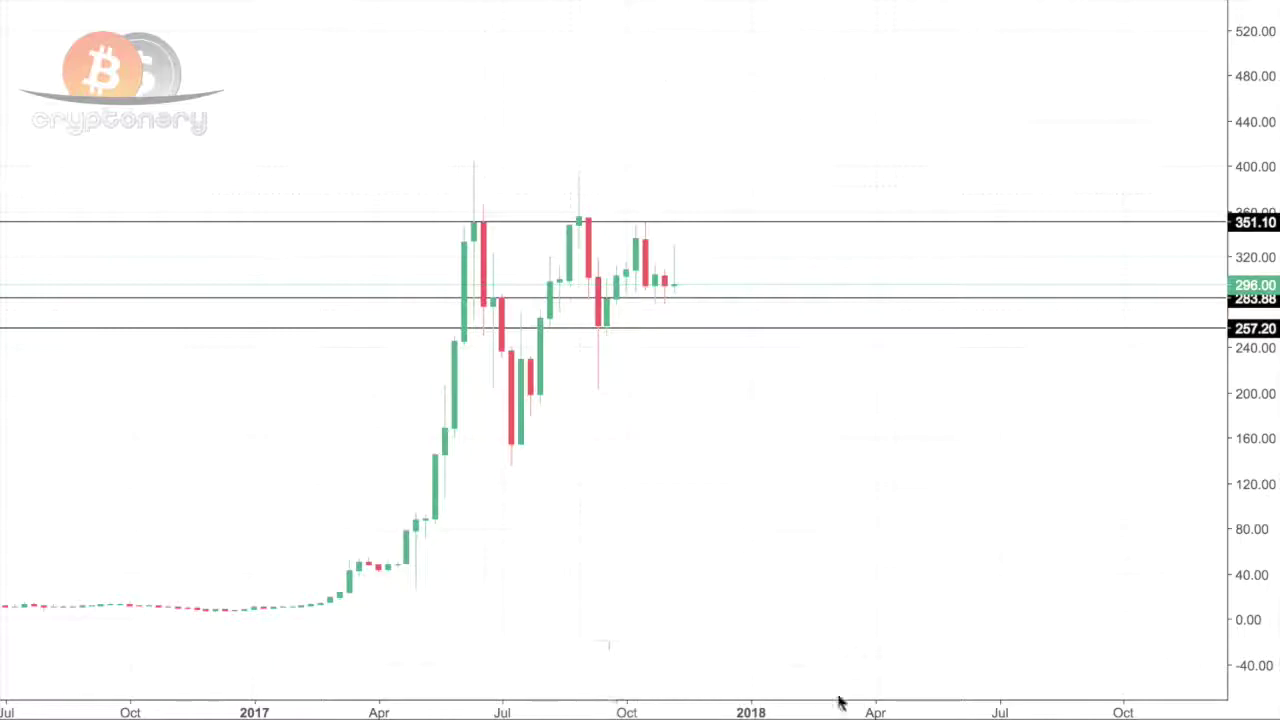
# Step: Draw a rising trend line beneath the lows, from about 38.48 on 2017-04-17 up to the 351.10 line
pyautogui.scroll(2, 549, 297)
pyautogui.scroll(-2, 549, 297)
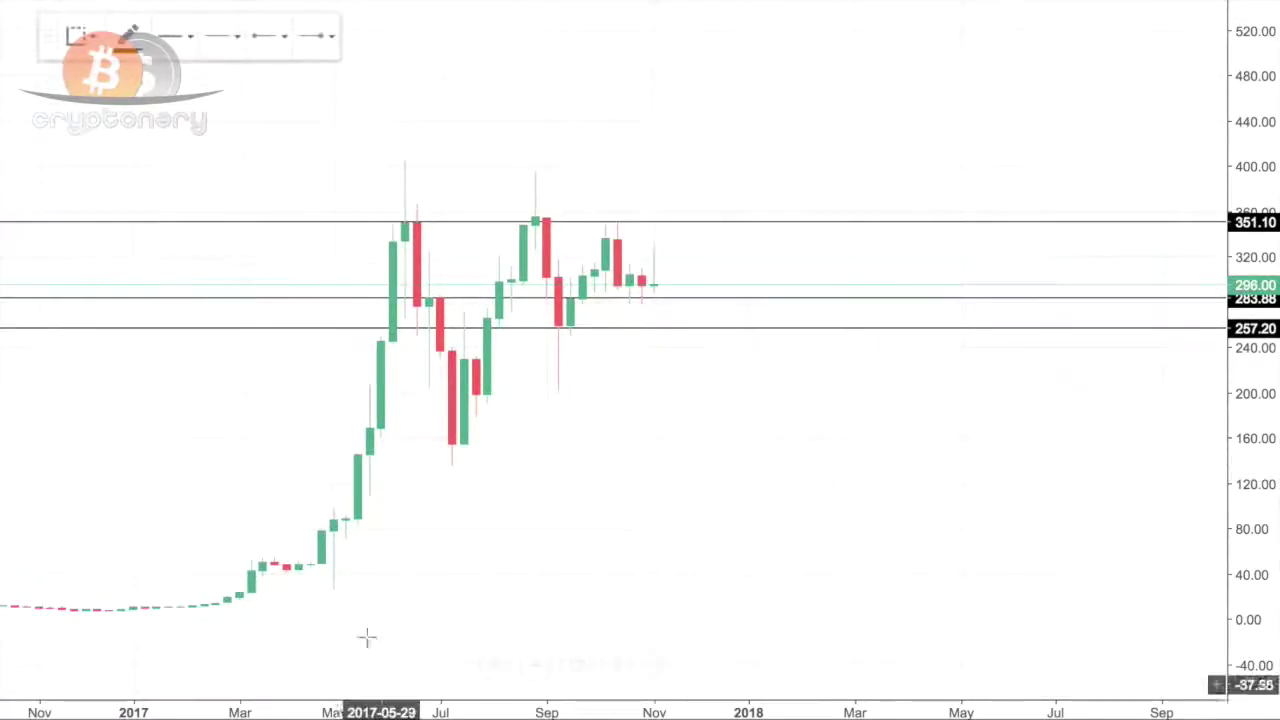
pyautogui.click(239, 602)
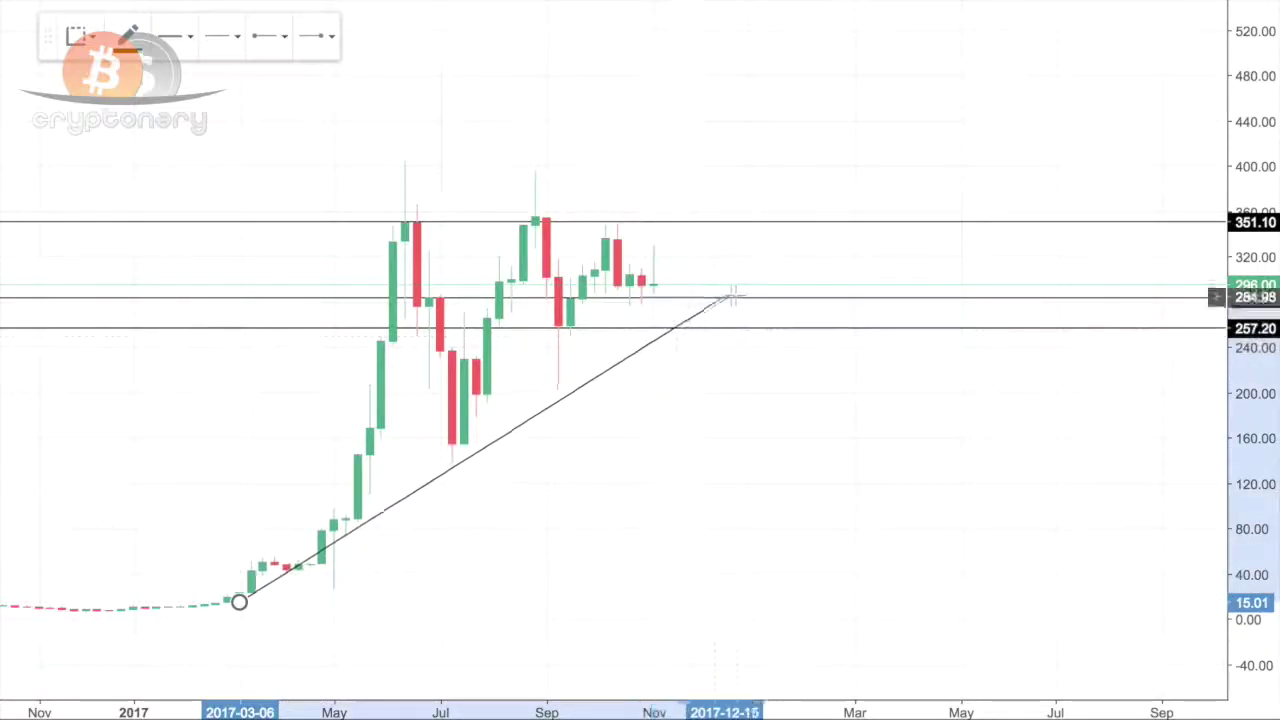
pyautogui.click(830, 201)
pyautogui.moveTo(241, 604); pyautogui.dragTo(310, 575)
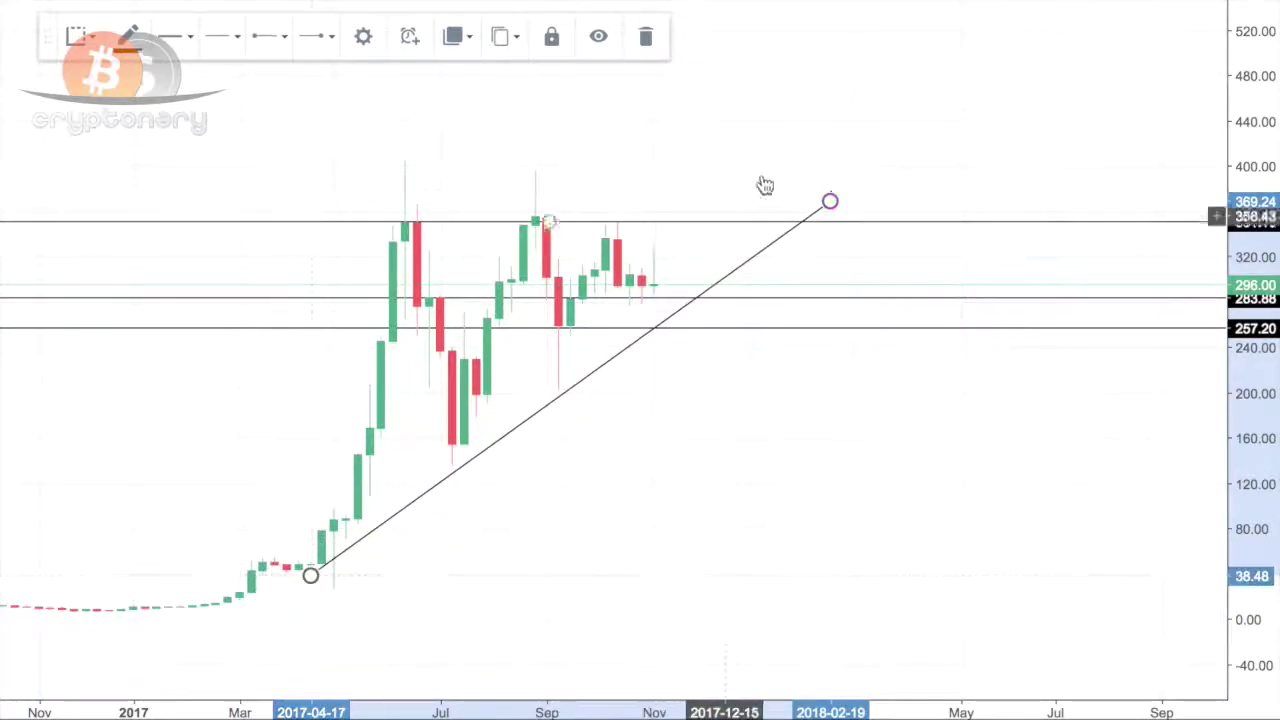
pyautogui.moveTo(830, 201); pyautogui.dragTo(771, 221)
pyautogui.click(792, 348)
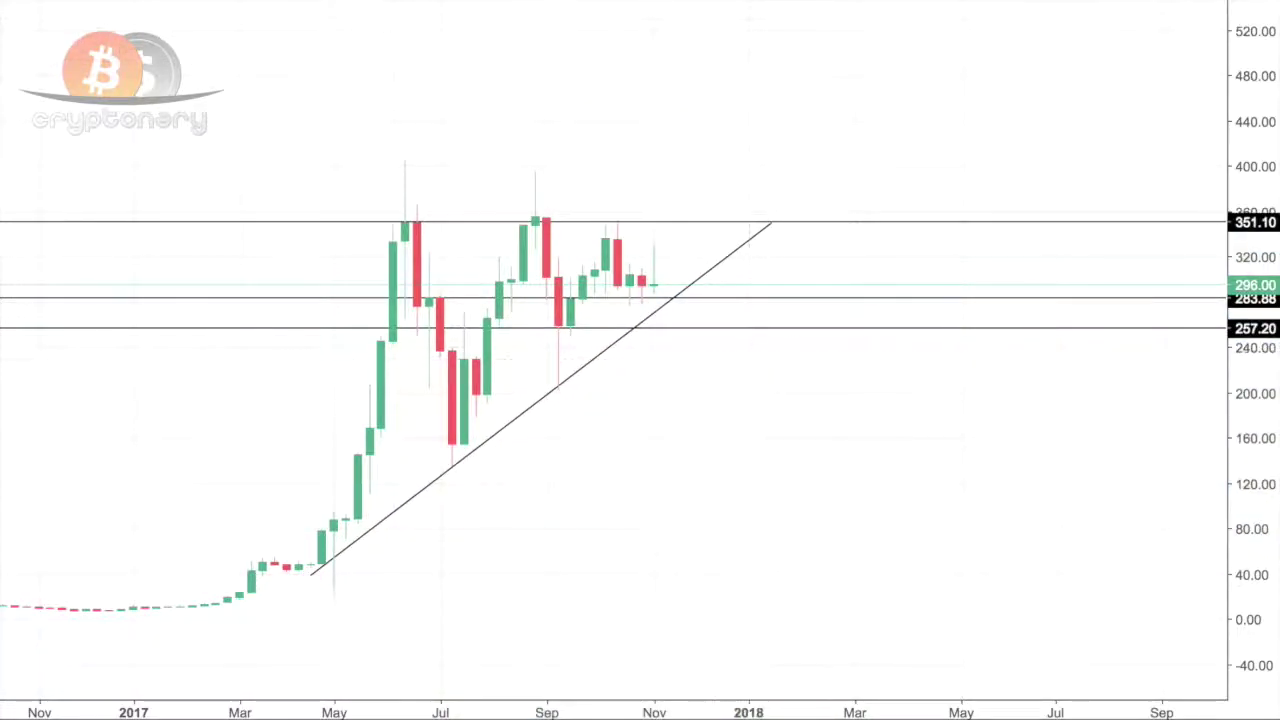
# Step: Switch the chart to daily candles and move the trend line's lower end to about 45.54 on 2017-04-22
pyautogui.click(152, 2)
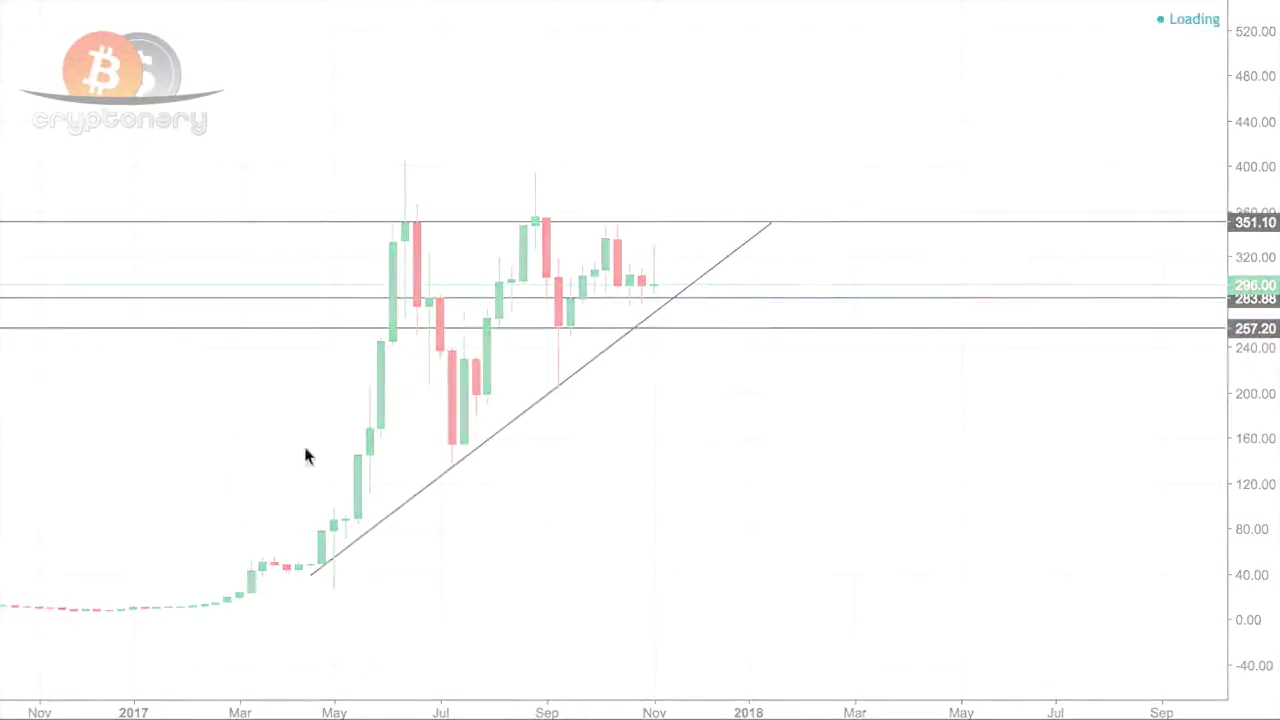
pyautogui.scroll(-6, 289, 600)
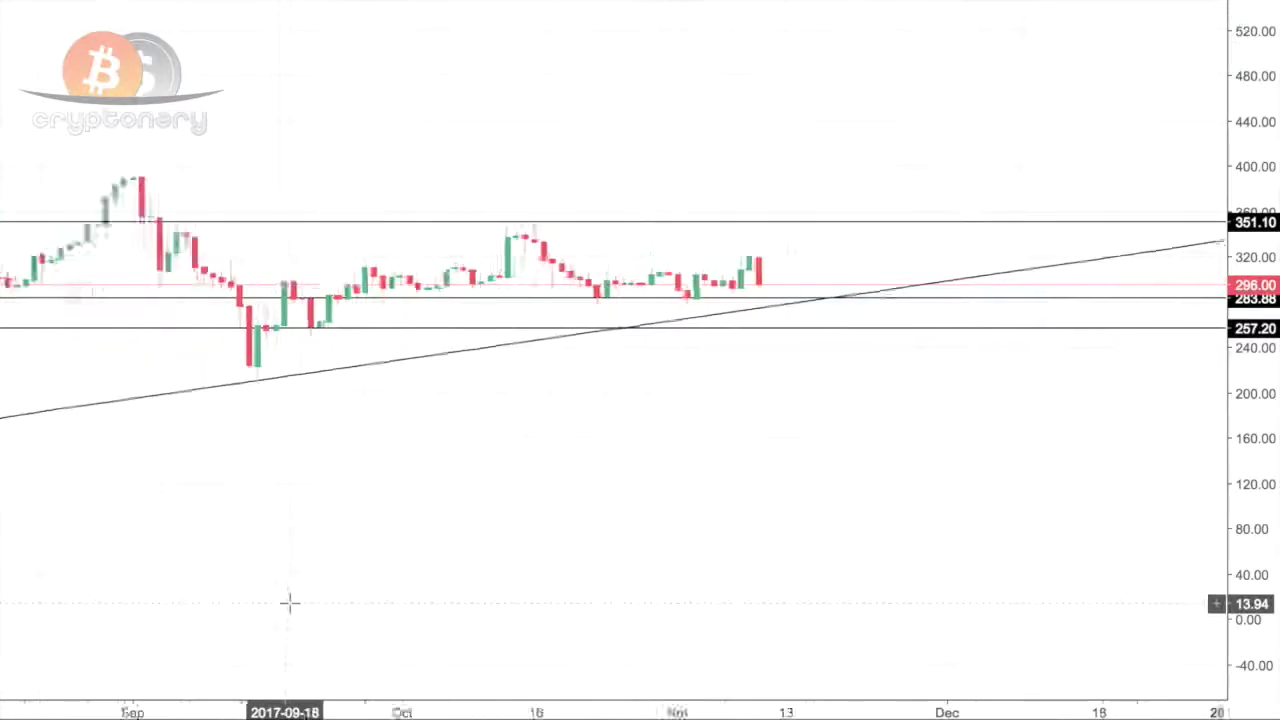
pyautogui.scroll(-2, 289, 600)
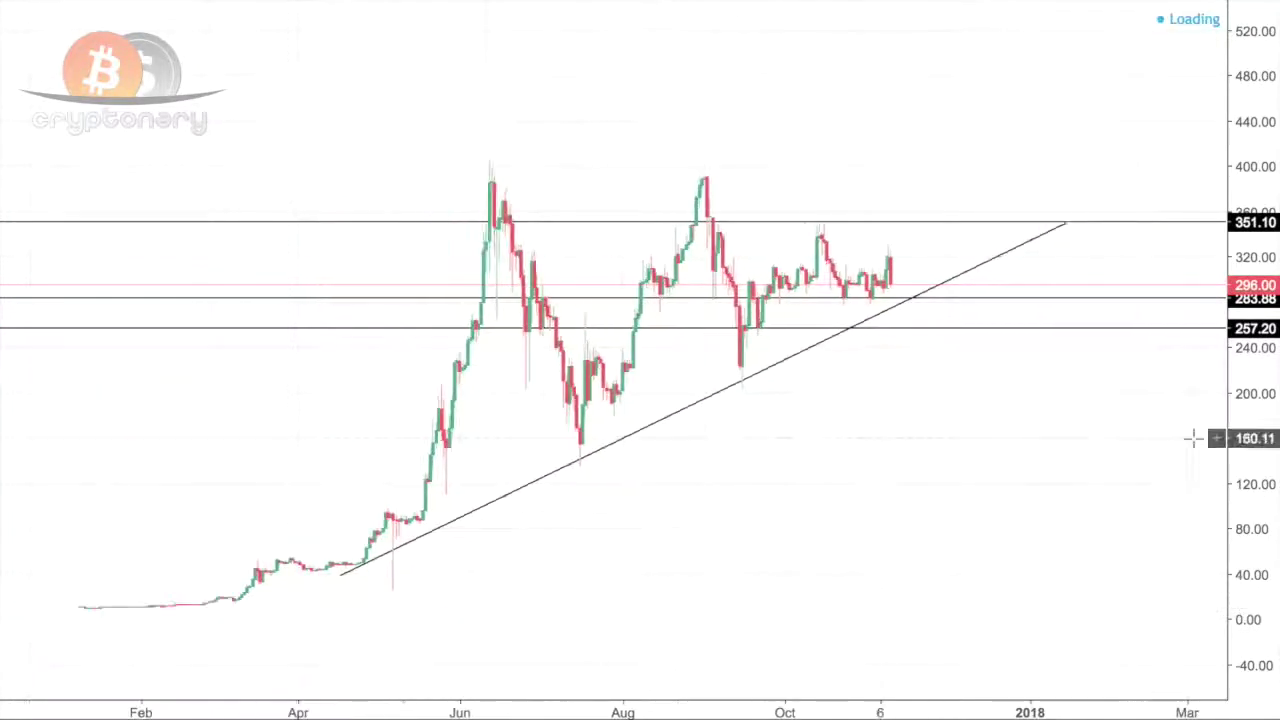
pyautogui.scroll(5, 209, 600)
pyautogui.moveTo(112, 622)
pyautogui.mouseDown()
pyautogui.moveTo(151, 614)
pyautogui.moveTo(138, 610)
pyautogui.mouseUp()
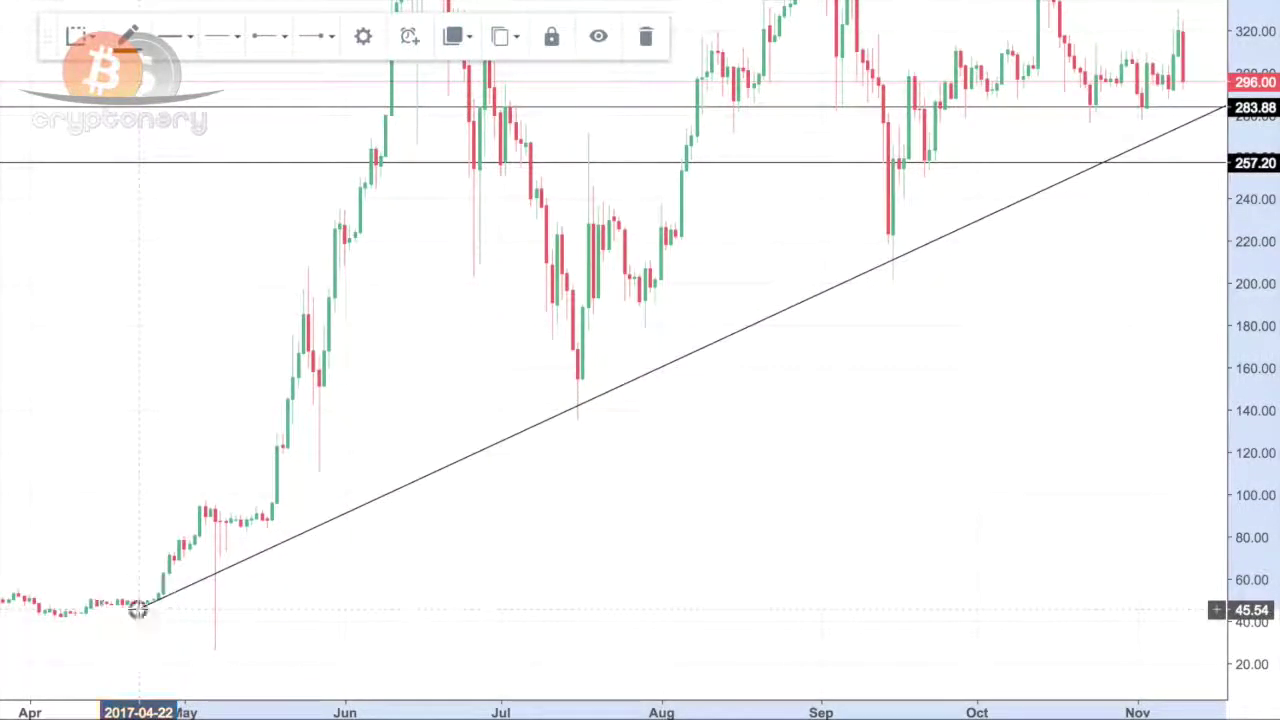
# Step: Adjust the trend line's upper end to about 339.13 on 2017-12-23 so it follows the daily lows
pyautogui.moveTo(1087, 400); pyautogui.dragTo(719, 572)
pyautogui.moveTo(1163, 134); pyautogui.dragTo(1105, 118)
pyautogui.click(620, 483)
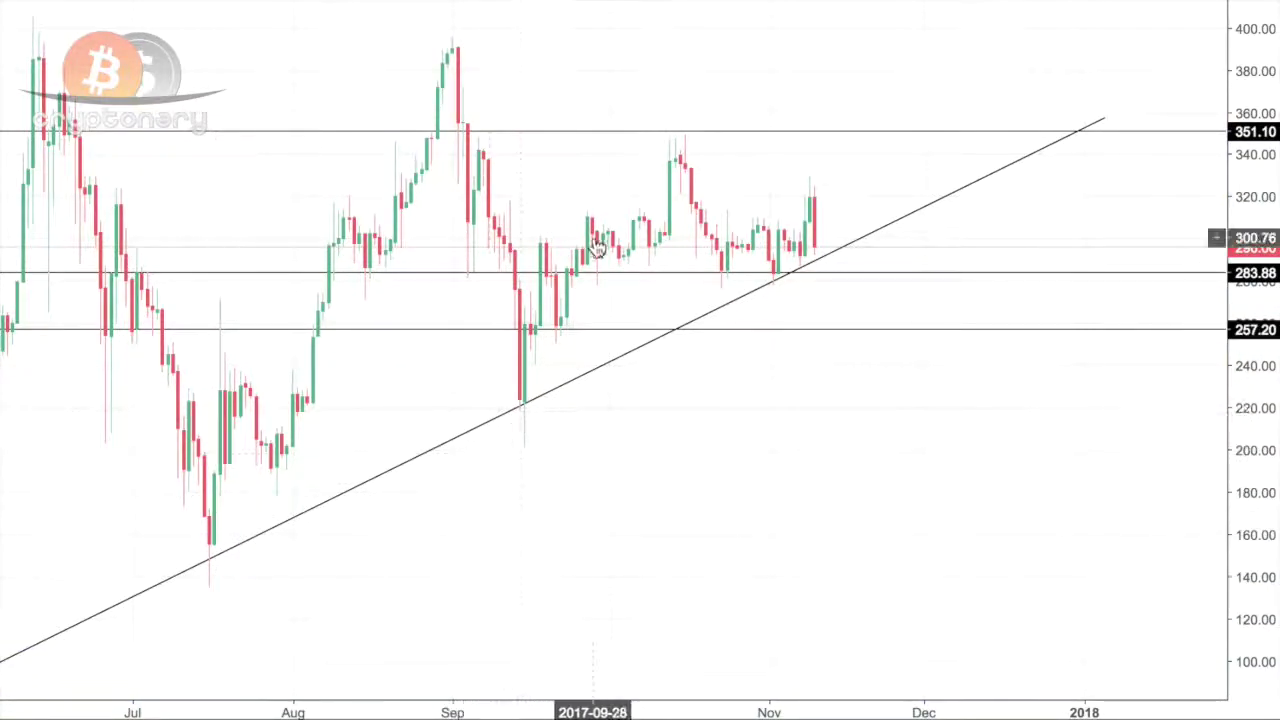
pyautogui.moveTo(1104, 122); pyautogui.dragTo(1038, 157)
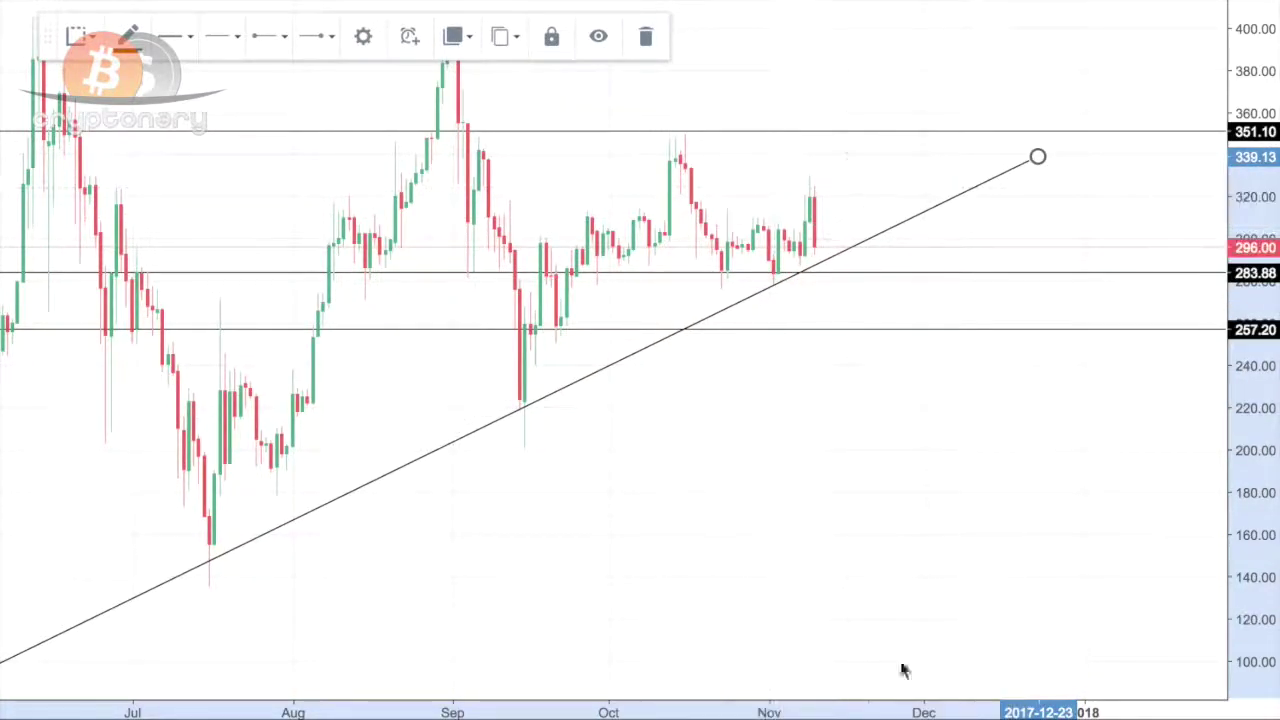
pyautogui.click(740, 565)
# Step: Draw a horizontal ray at about 316.06 starting from the 2017-06-09 candle
pyautogui.scroll(-3, 500, 543)
pyautogui.moveTo(1236, 76); pyautogui.dragTo(1251, 292)
pyautogui.scroll(3, 926, 505)
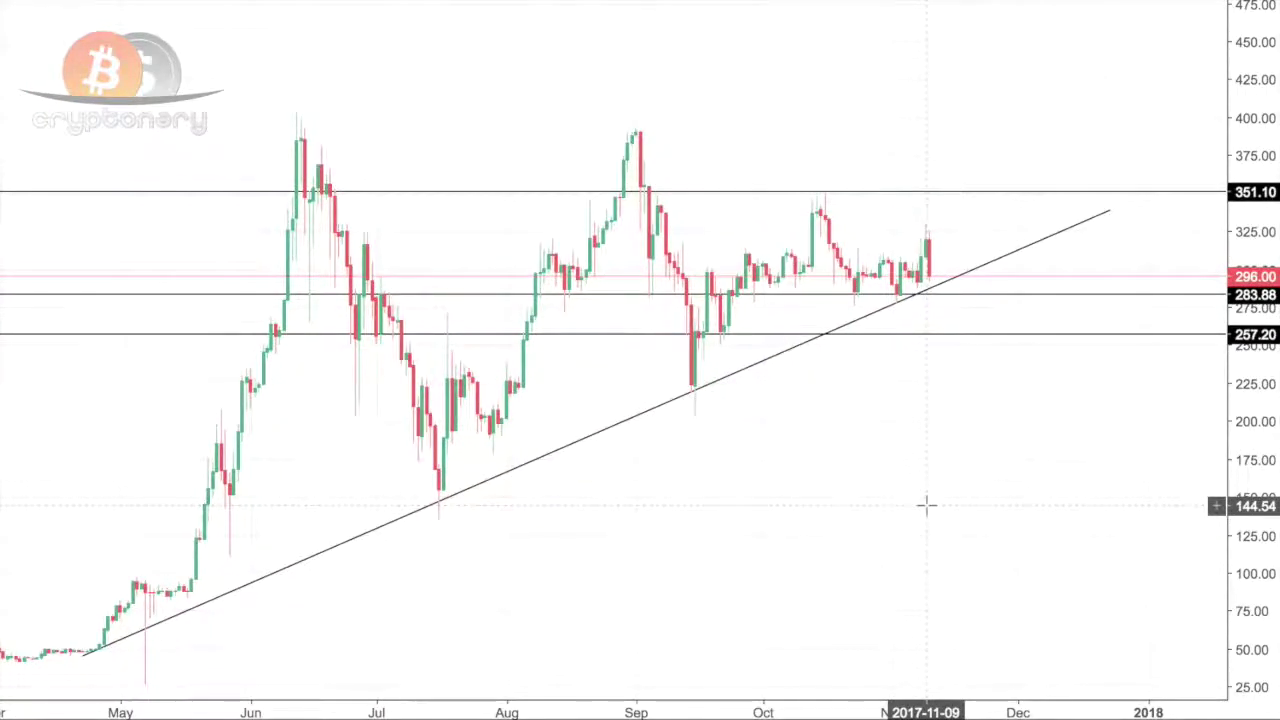
pyautogui.hscroll(3, 926, 506)
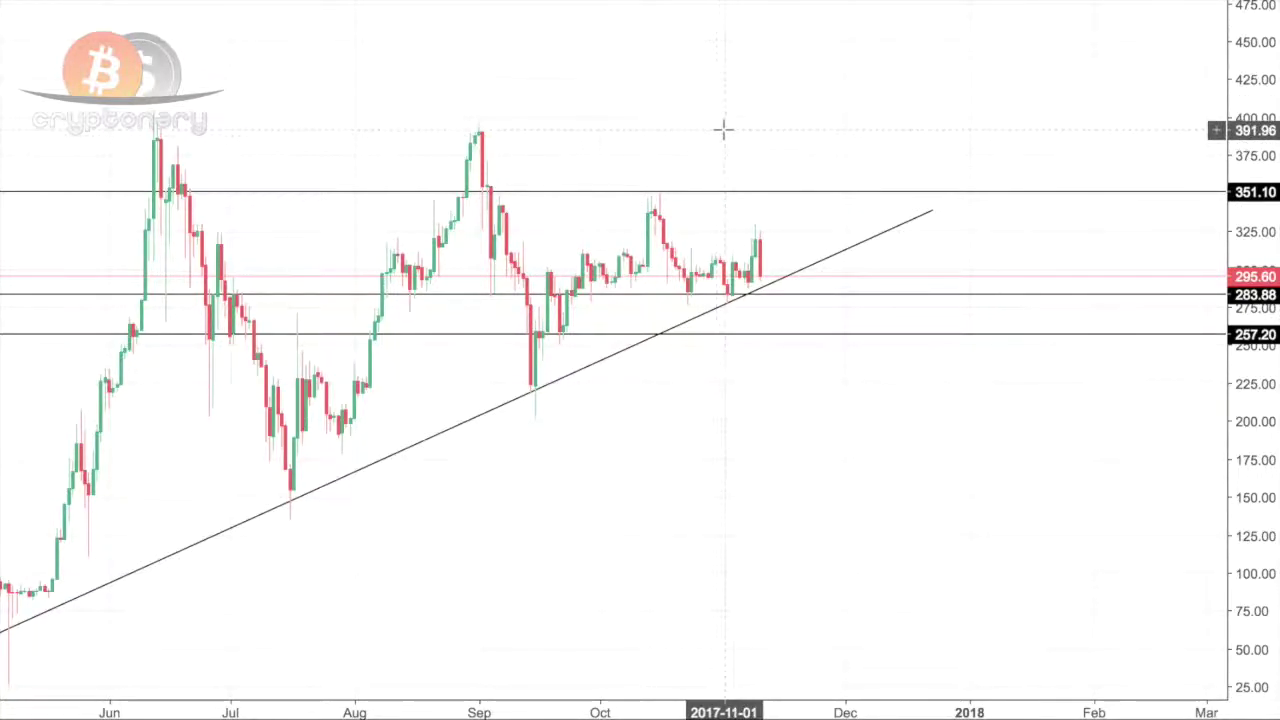
pyautogui.moveTo(1262, 635); pyautogui.dragTo(1264, 450)
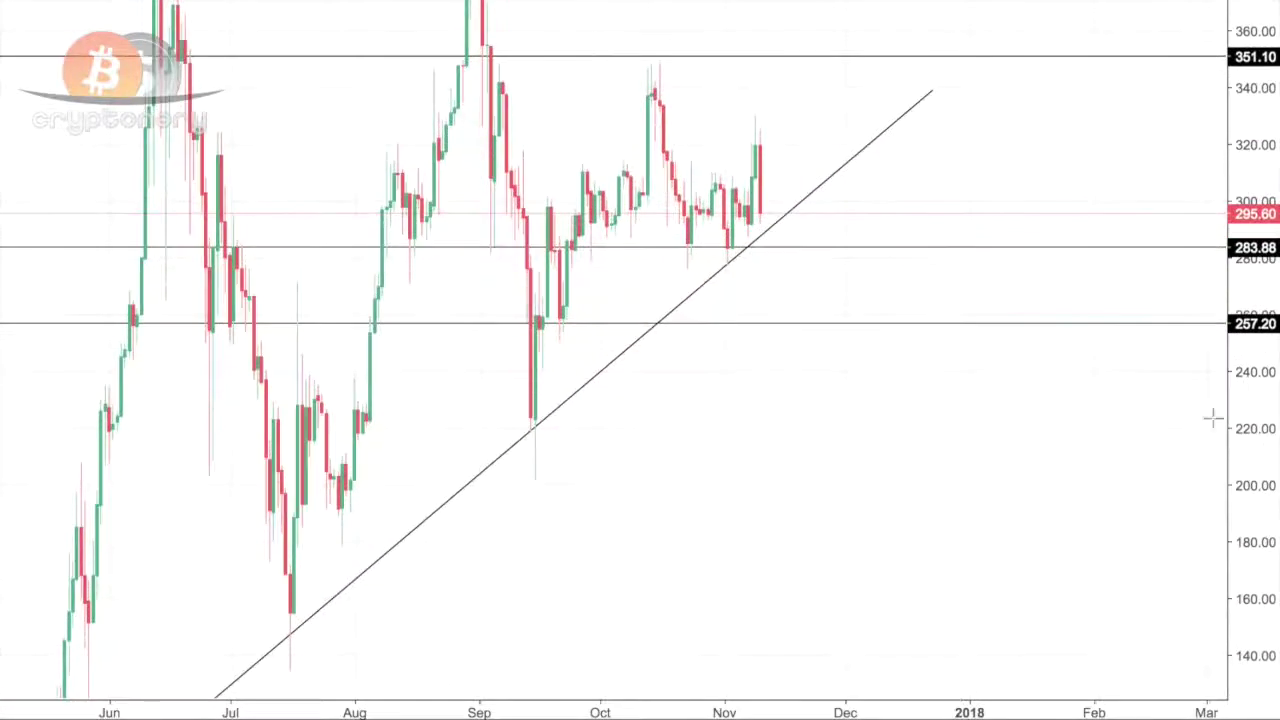
pyautogui.scroll(2, 941, 304)
pyautogui.scroll(-3, 940, 304)
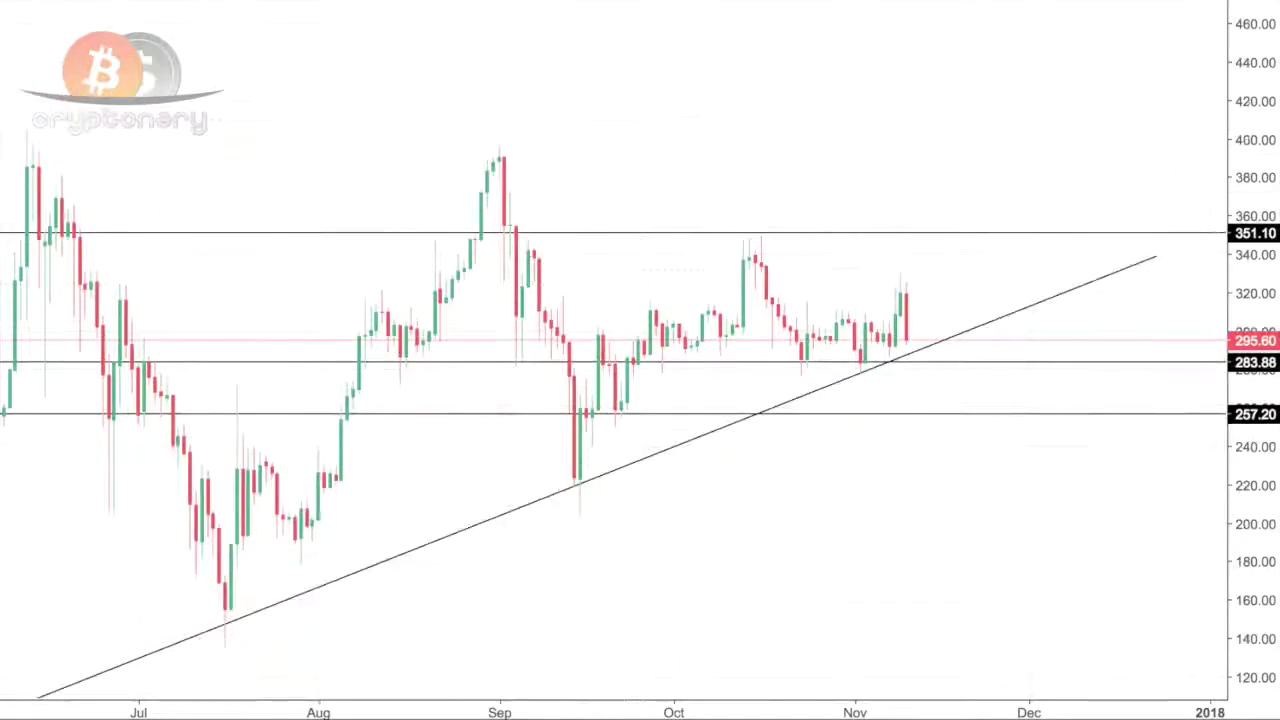
pyautogui.click(3, 128)
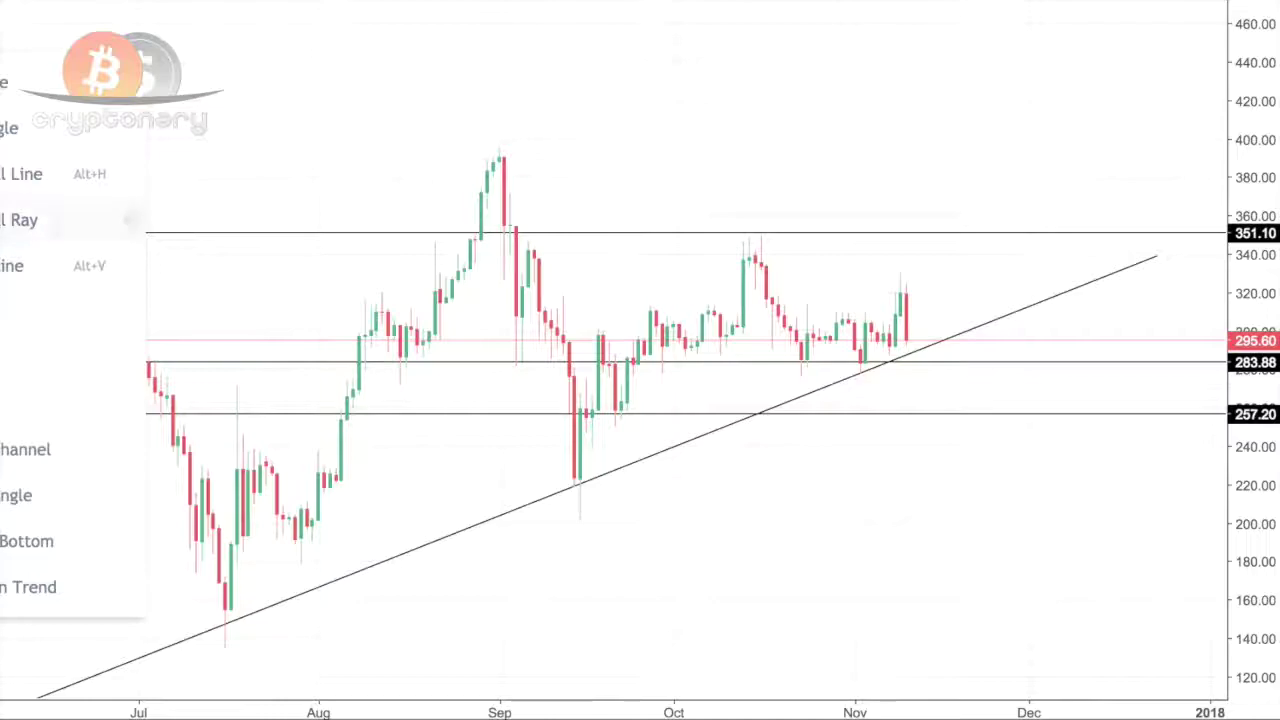
pyautogui.click(40, 220)
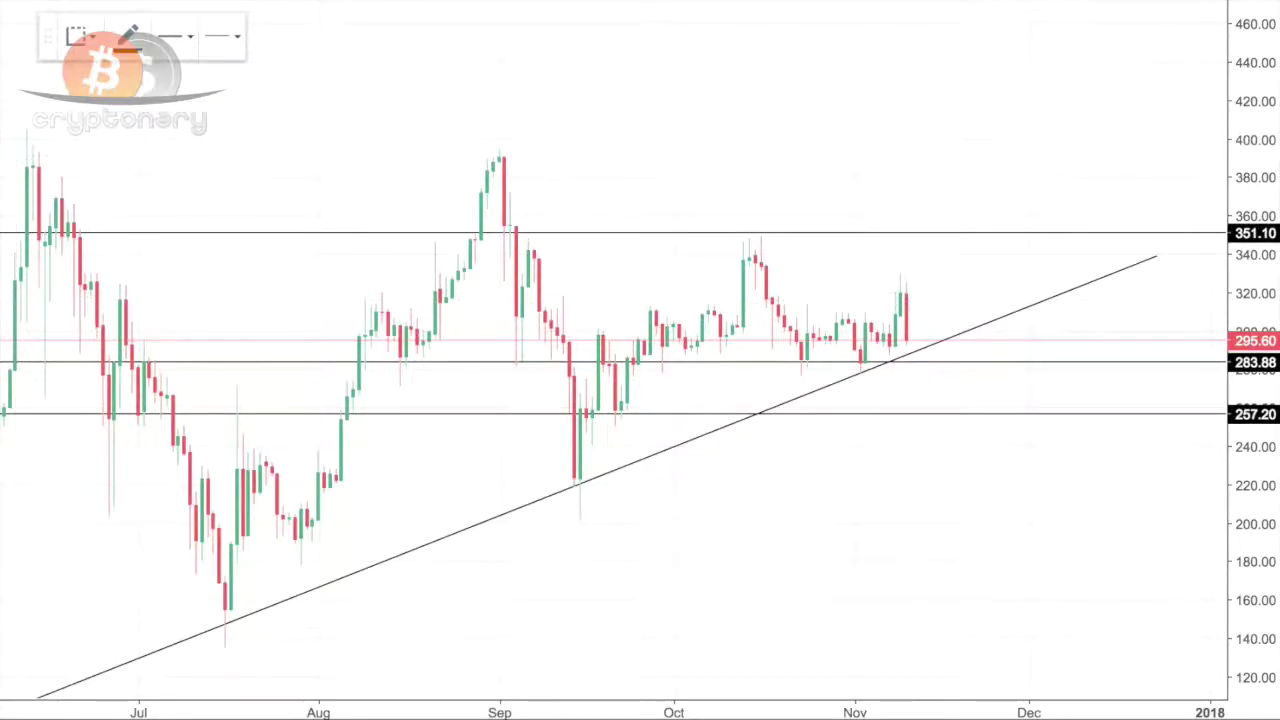
pyautogui.click(2, 82)
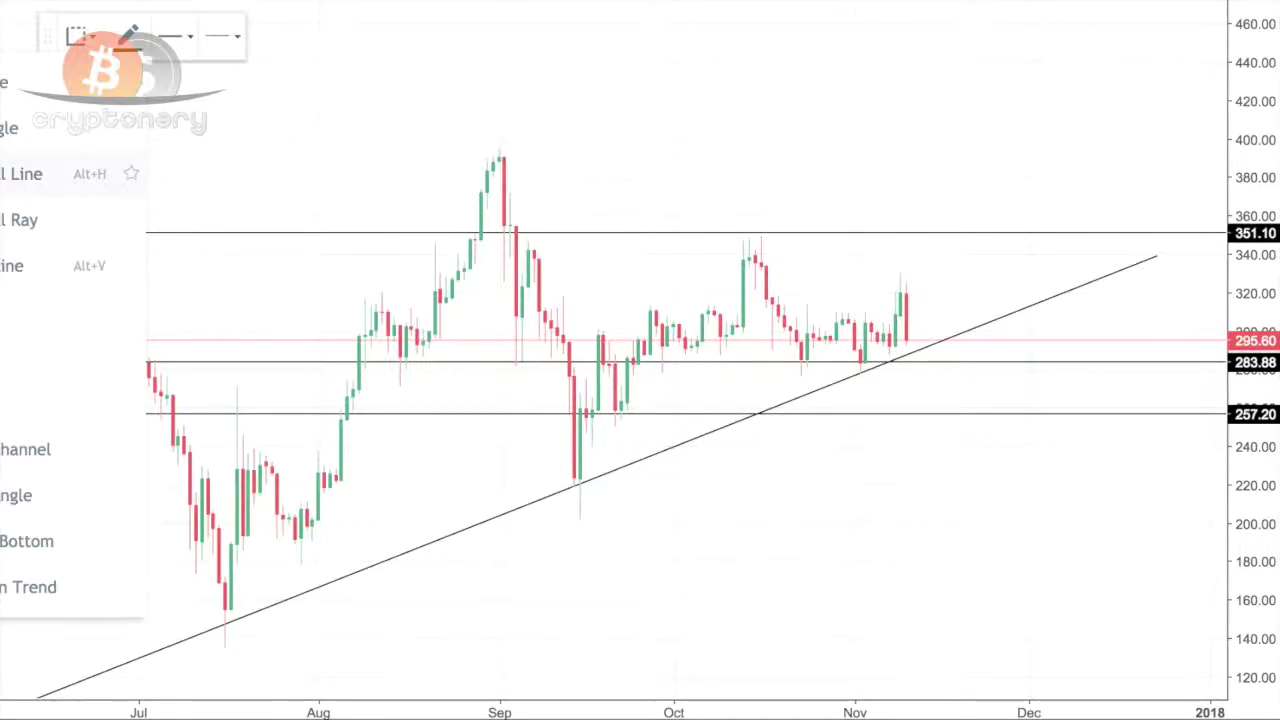
pyautogui.click(19, 220)
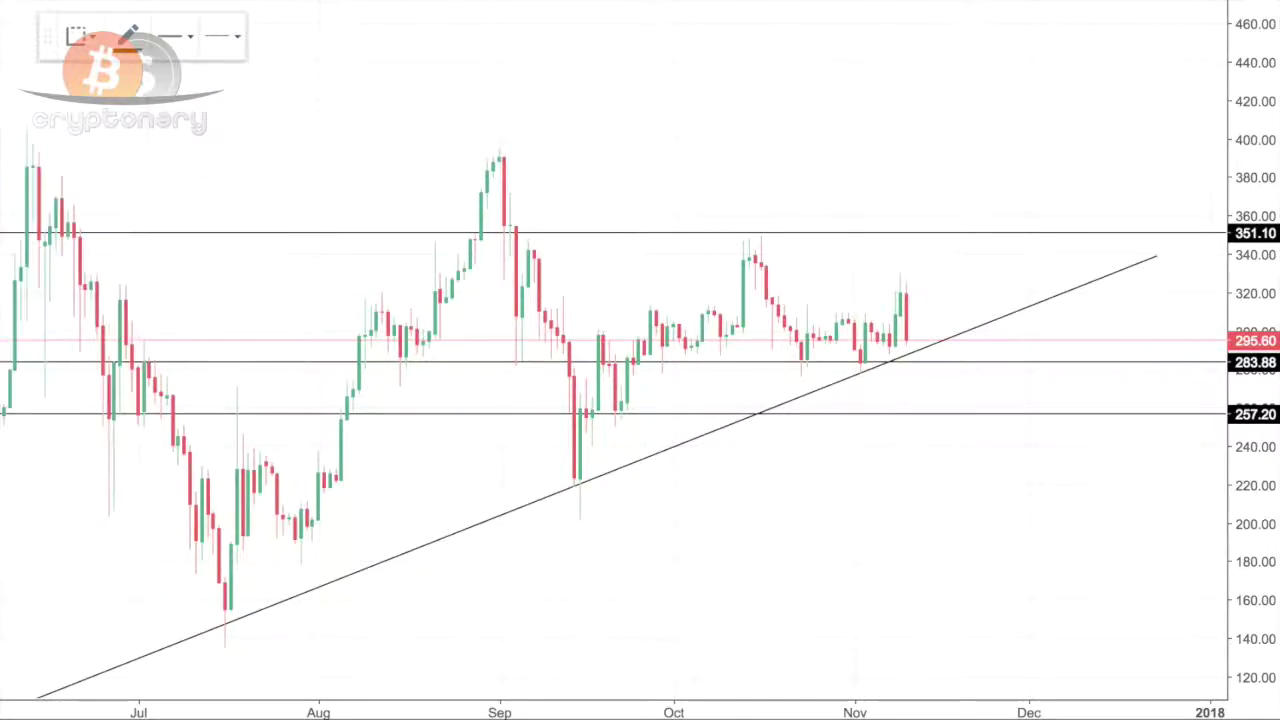
pyautogui.click(10, 300)
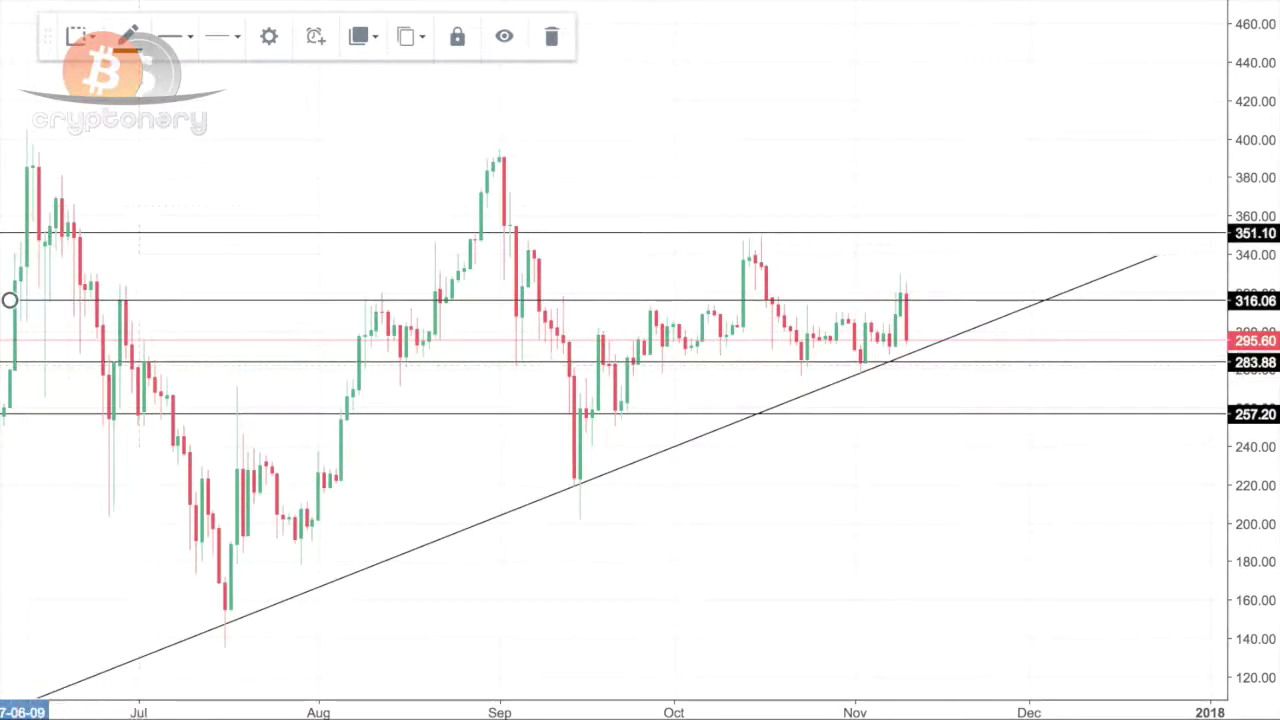
# Step: Draw a light grey filled rectangle above the 316.06 ray, reaching up to about 324.87 and extending to late December 2017
pyautogui.click(2, 170)
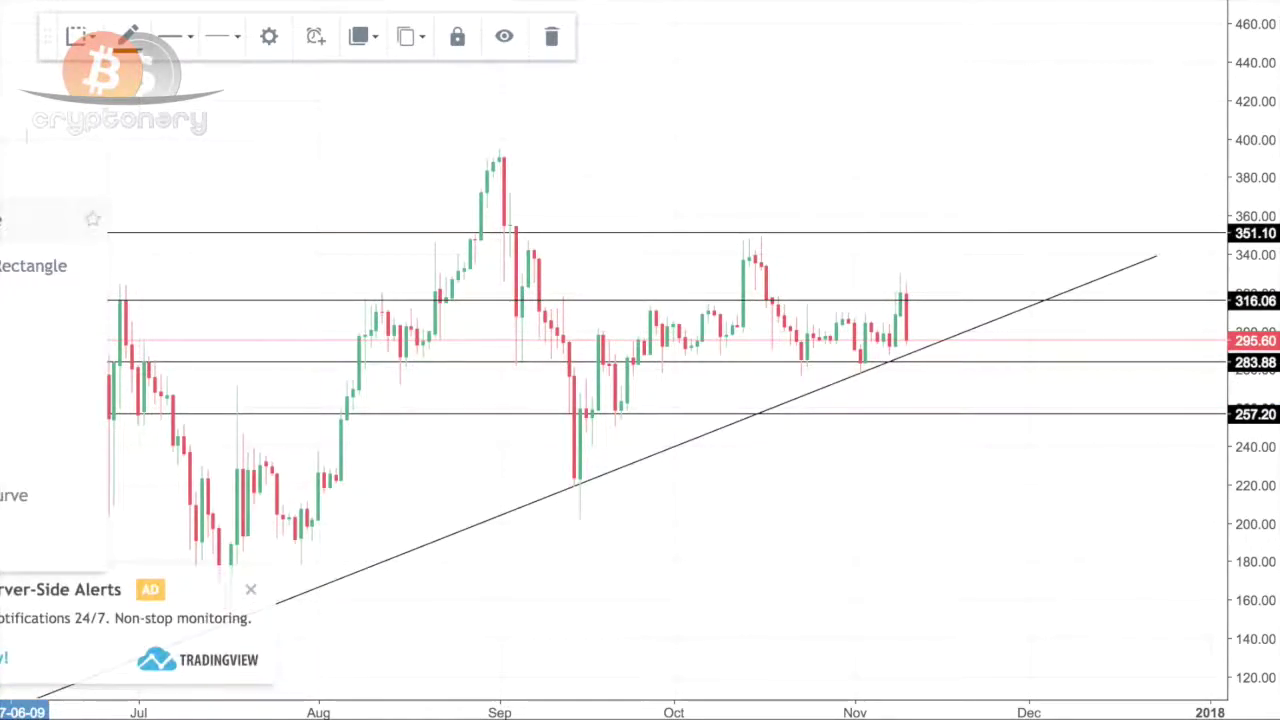
pyautogui.click(2, 219)
pyautogui.click(251, 592)
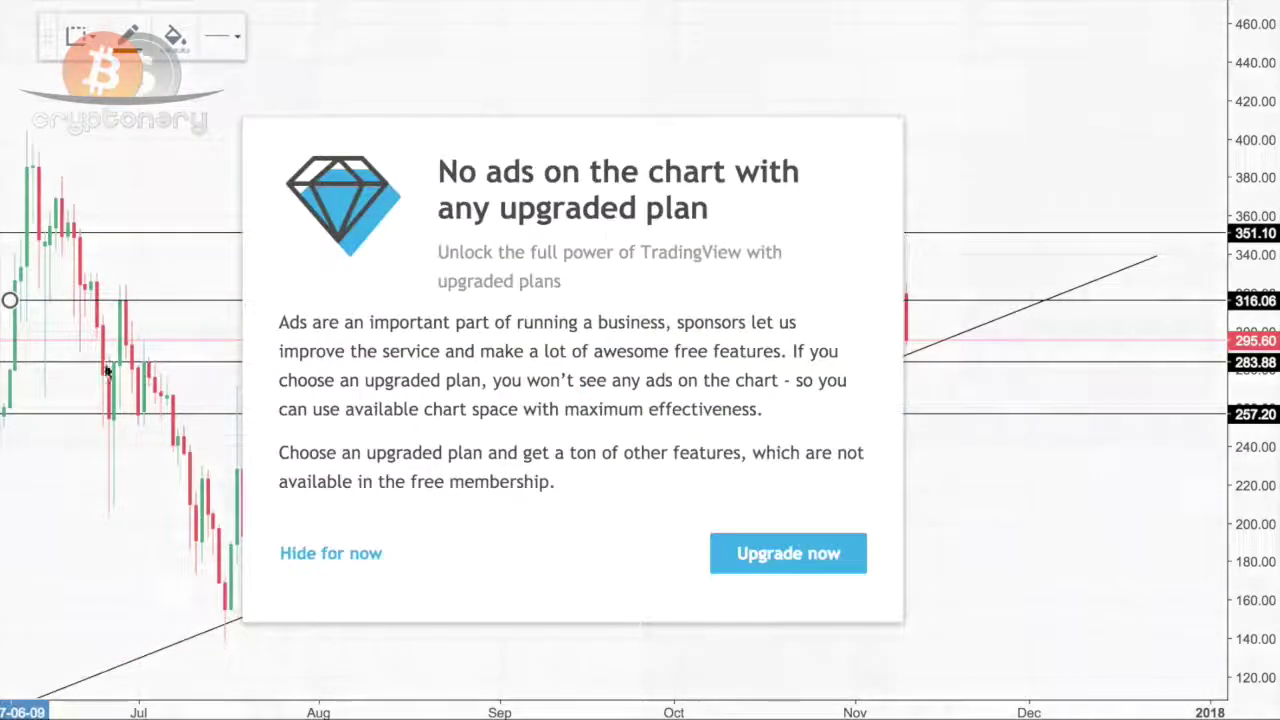
pyautogui.click(305, 566)
pyautogui.click(175, 36)
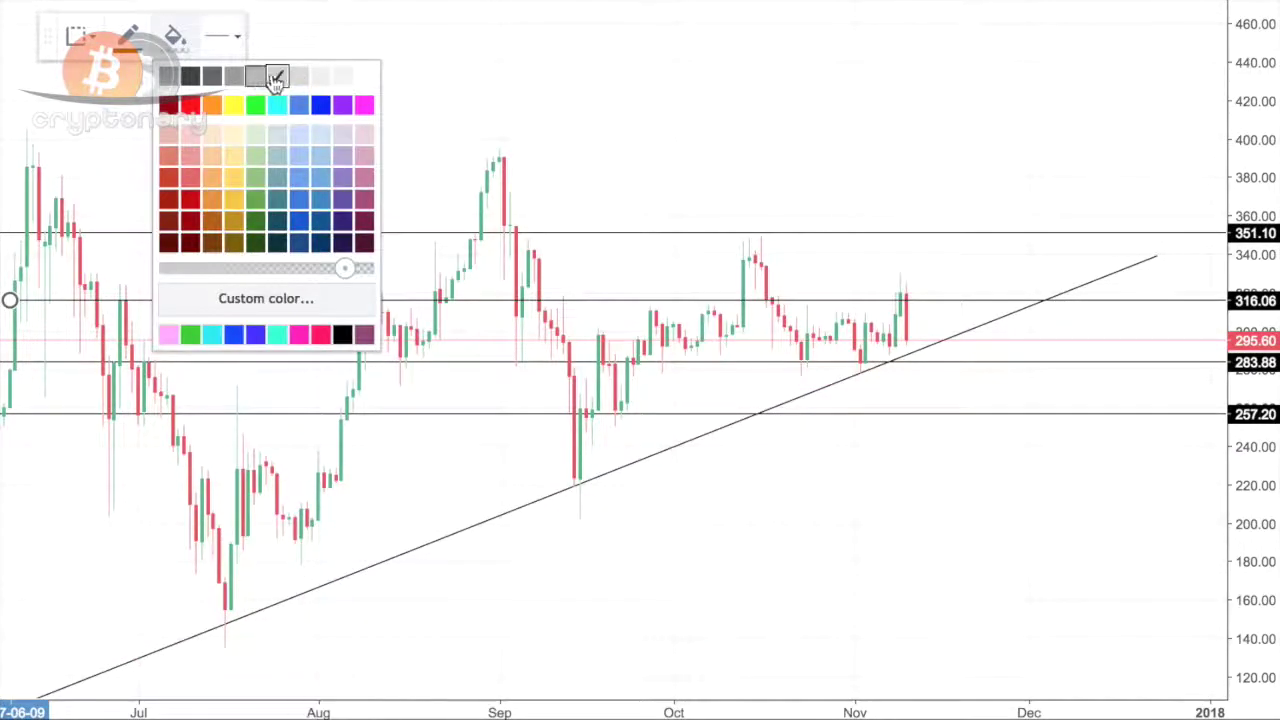
pyautogui.click(270, 77)
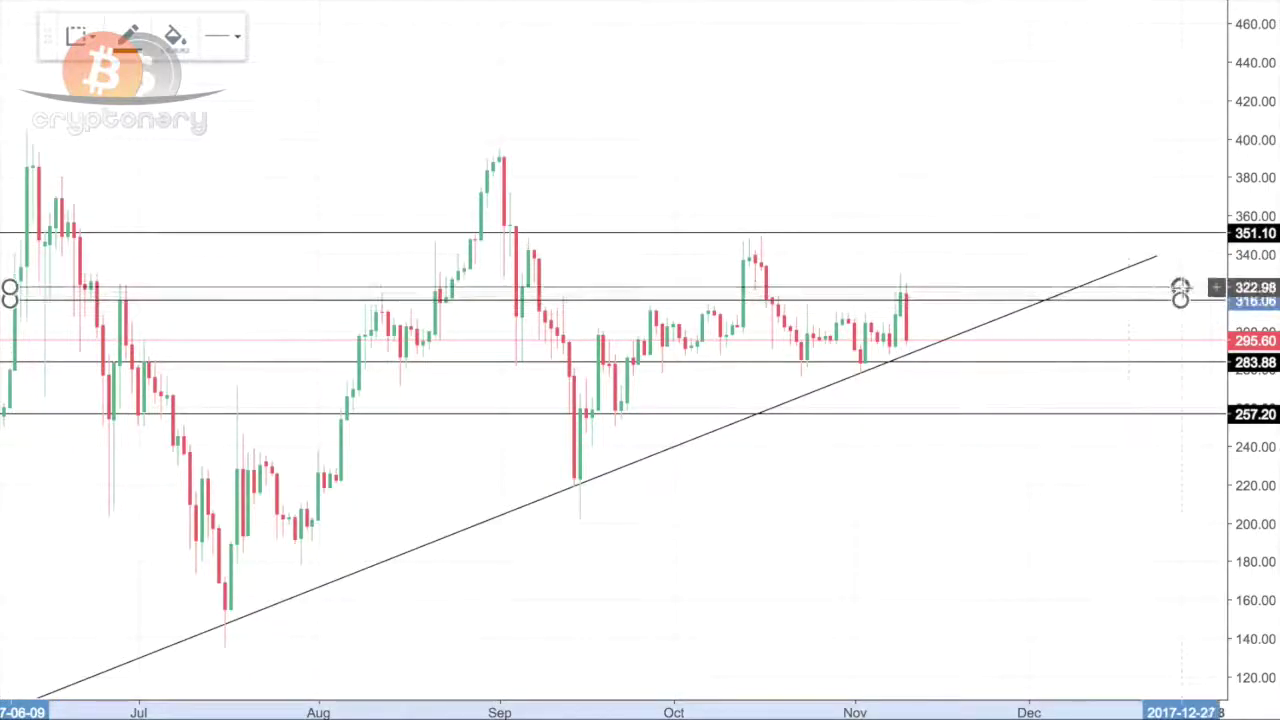
pyautogui.moveTo(1180, 288); pyautogui.dragTo(1207, 285)
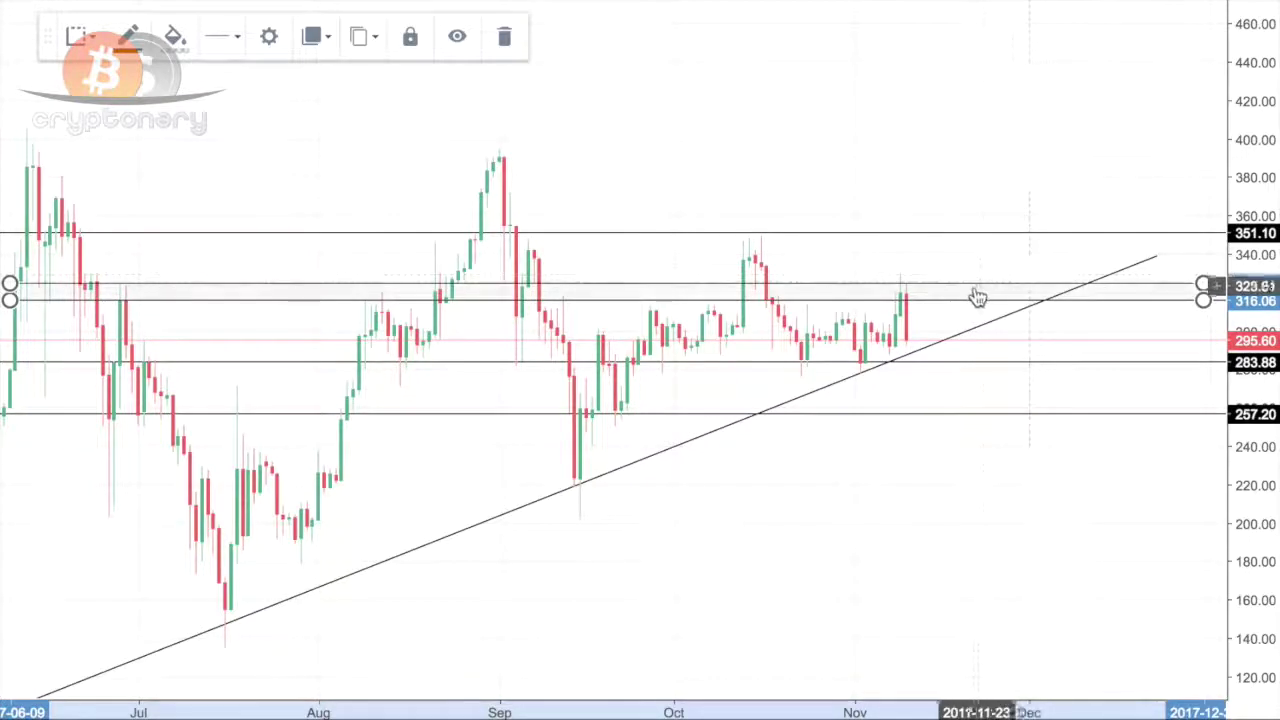
# Step: Send the grey resistance-zone rectangle to the back, behind the candles
pyautogui.rightClick(977, 297)
pyautogui.moveTo(1057, 408)
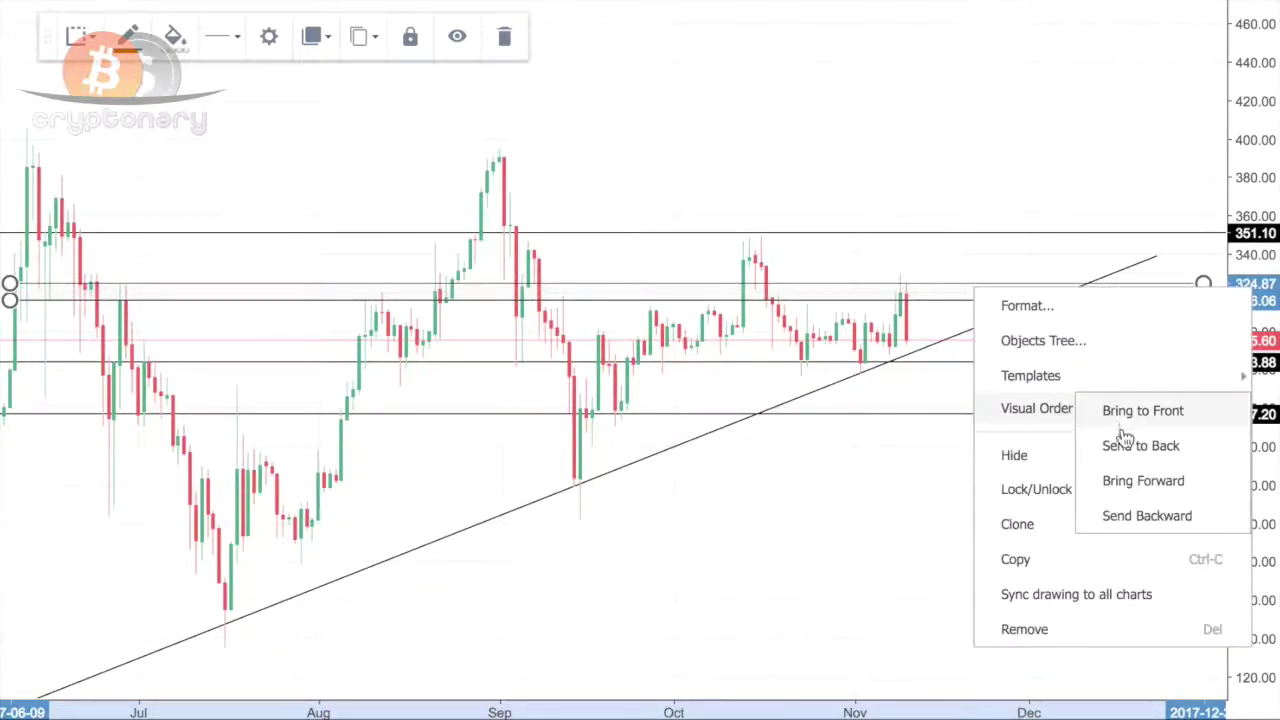
pyautogui.click(1125, 458)
pyautogui.click(1125, 460)
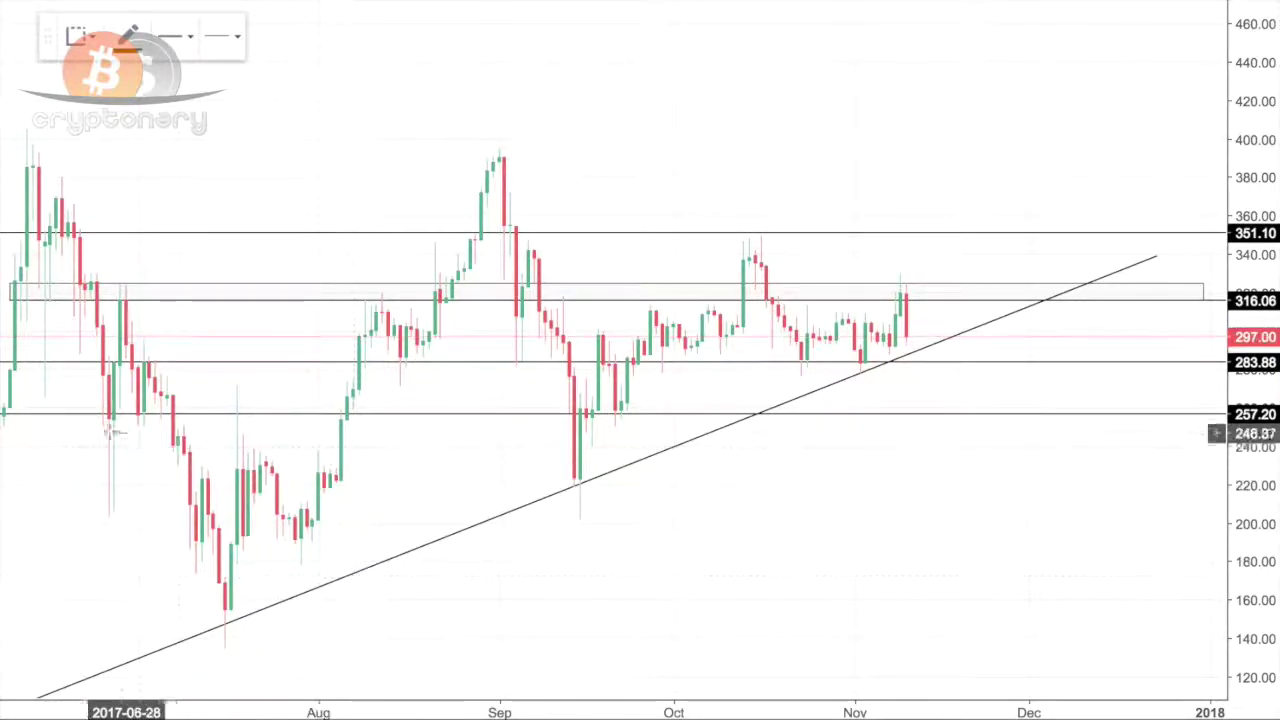
# Step: Place a horizontal line at about 228.00, then lower it to the bottom of the mid-September candle body
pyautogui.click(10, 469)
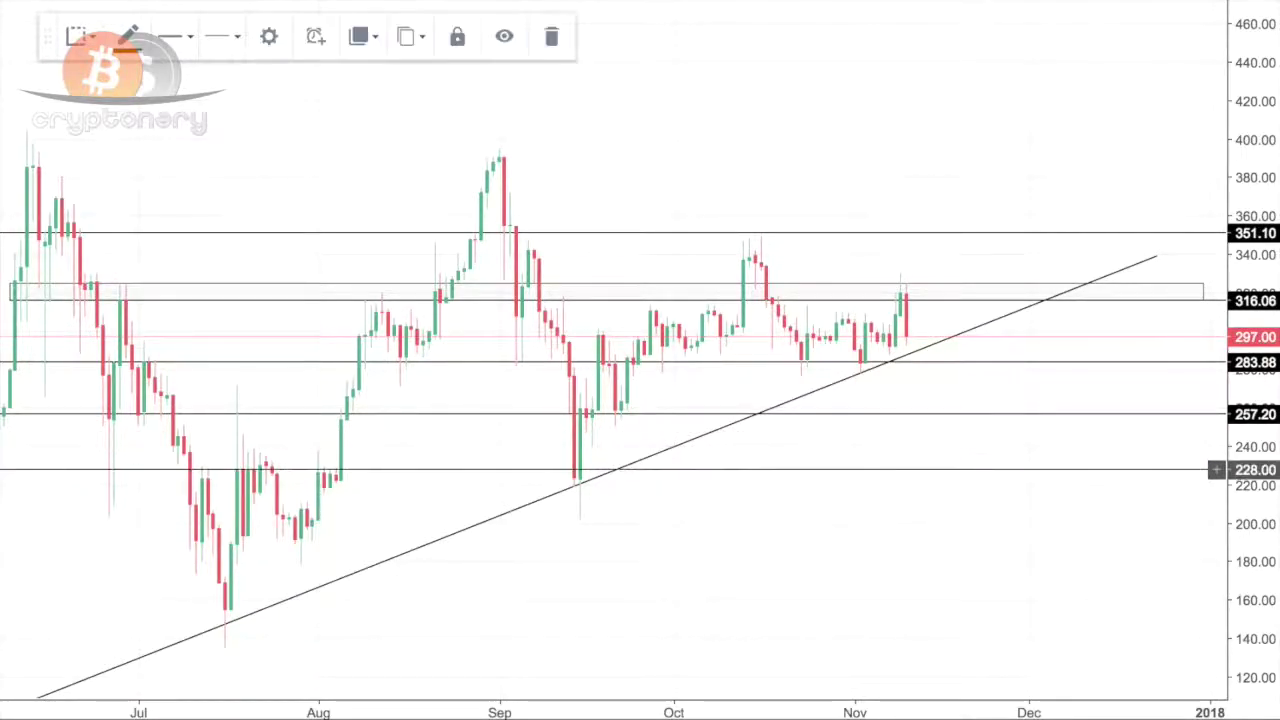
pyautogui.moveTo(157, 470); pyautogui.dragTo(155, 479)
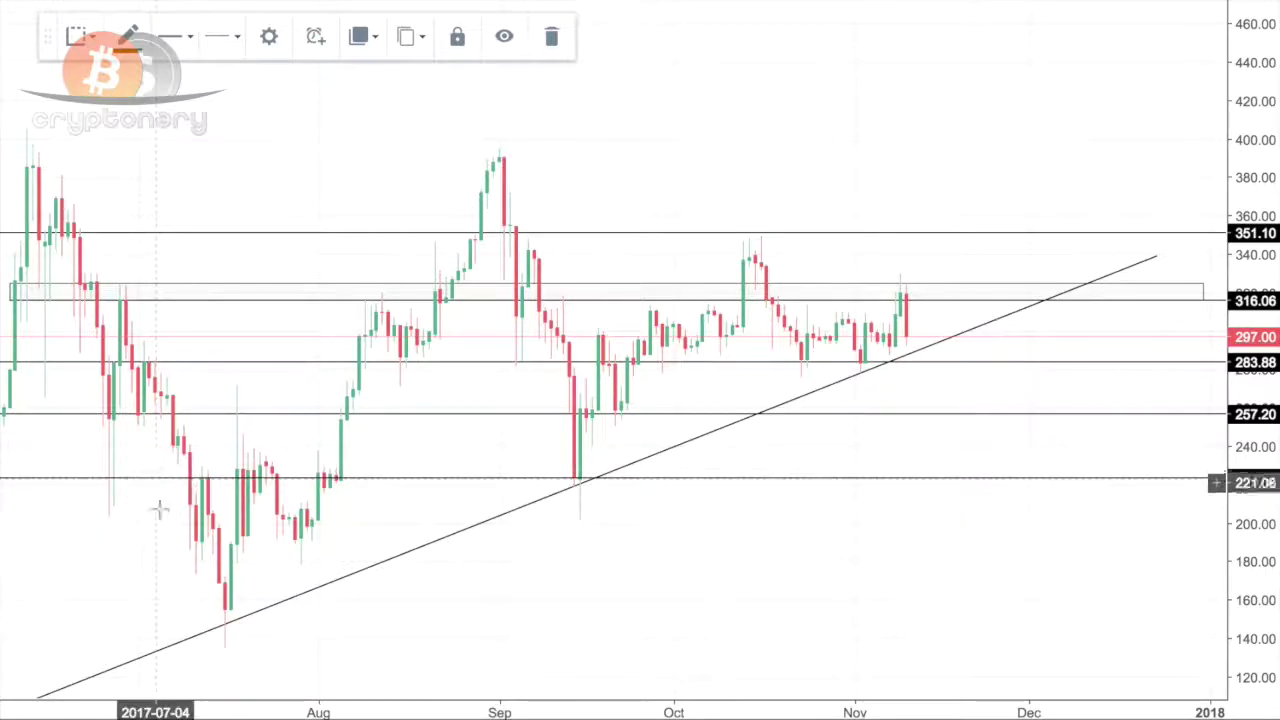
# Step: Draw a filled rectangle above the 223.60 line, reaching up to about 230 and extending to 2017-12-20
pyautogui.click(154, 494)
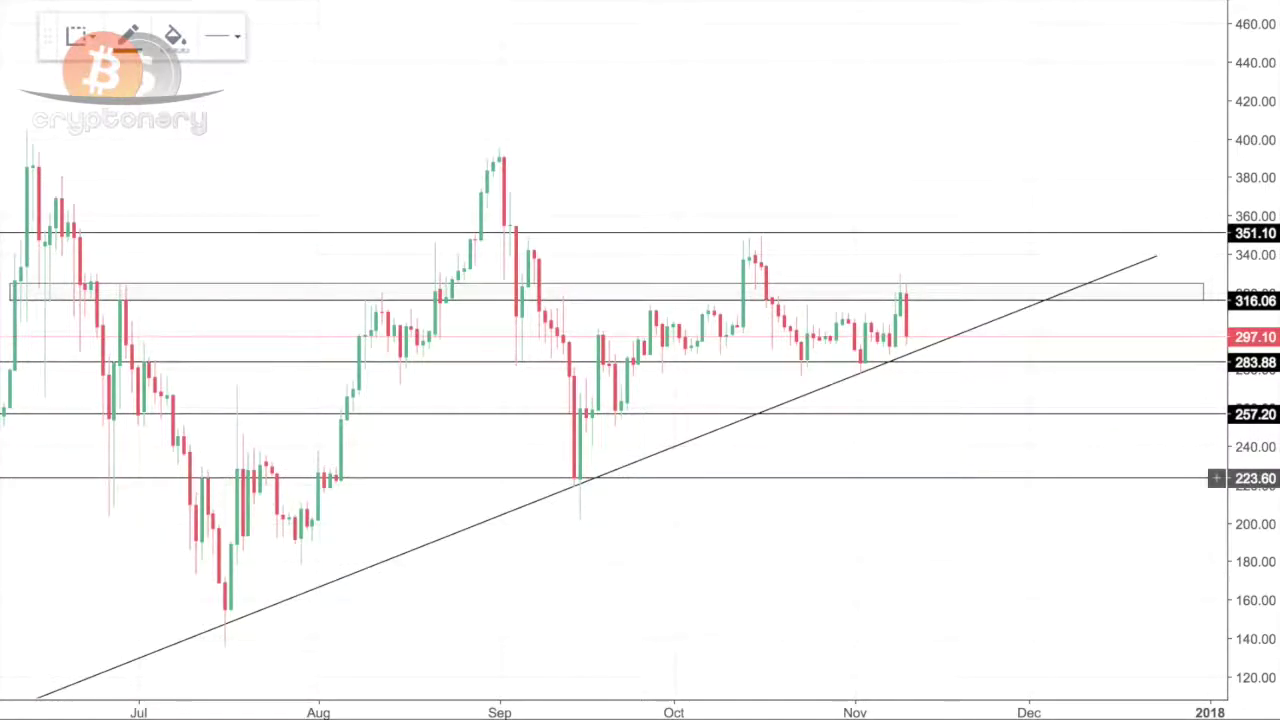
pyautogui.click(2, 478)
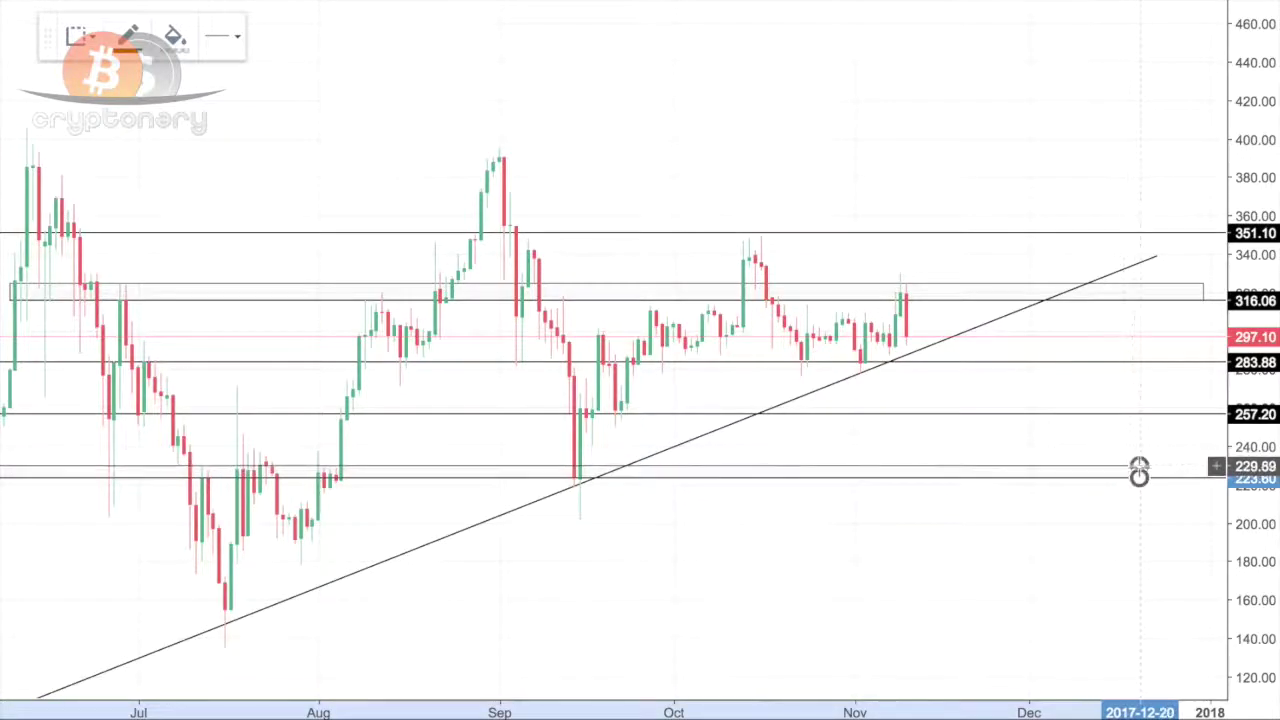
pyautogui.click(1140, 470)
# Step: Send the rectangle above the 223.60 line to the back, behind the candles
pyautogui.rightClick(1044, 472)
pyautogui.moveTo(1098, 545)
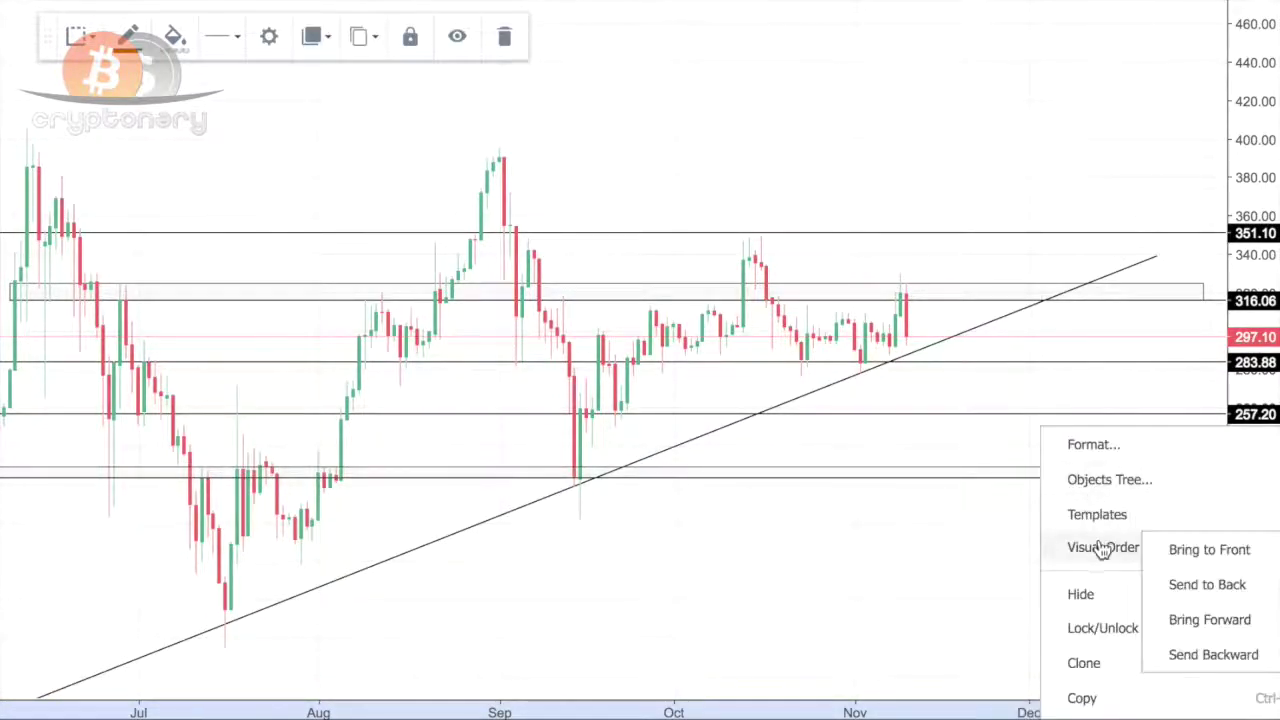
pyautogui.click(1207, 582)
pyautogui.click(997, 569)
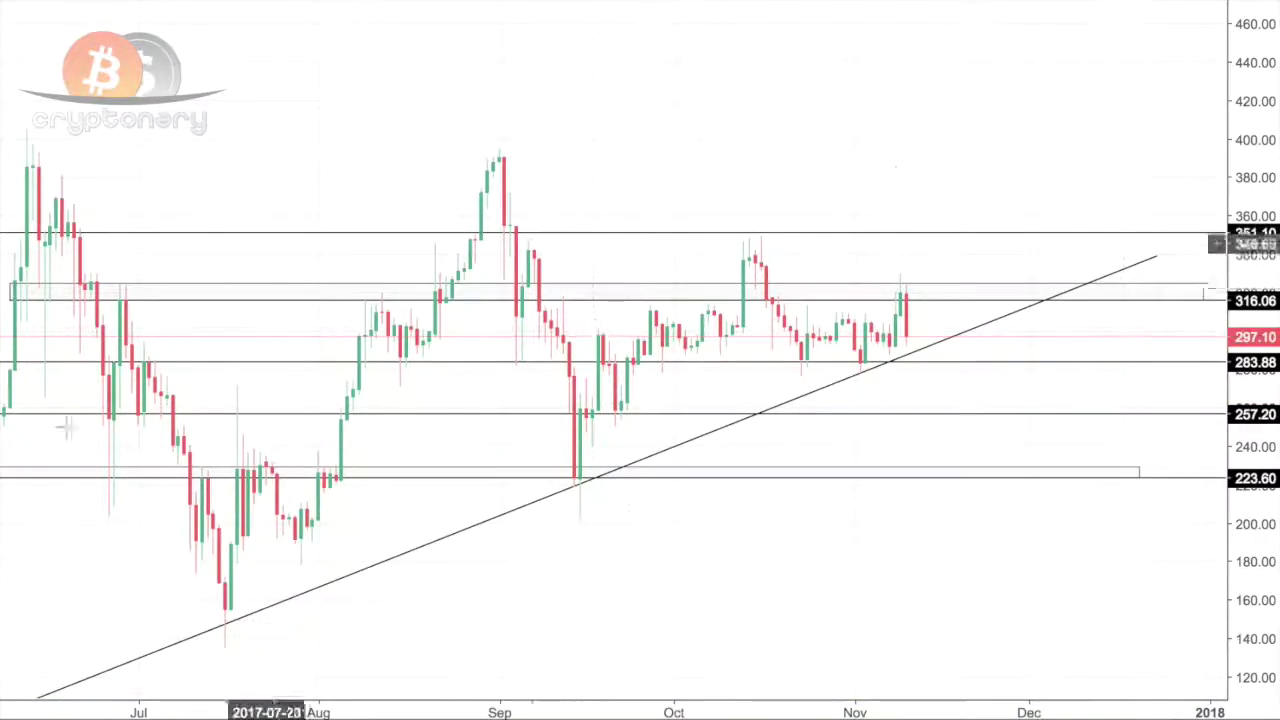
pyautogui.click(217, 466)
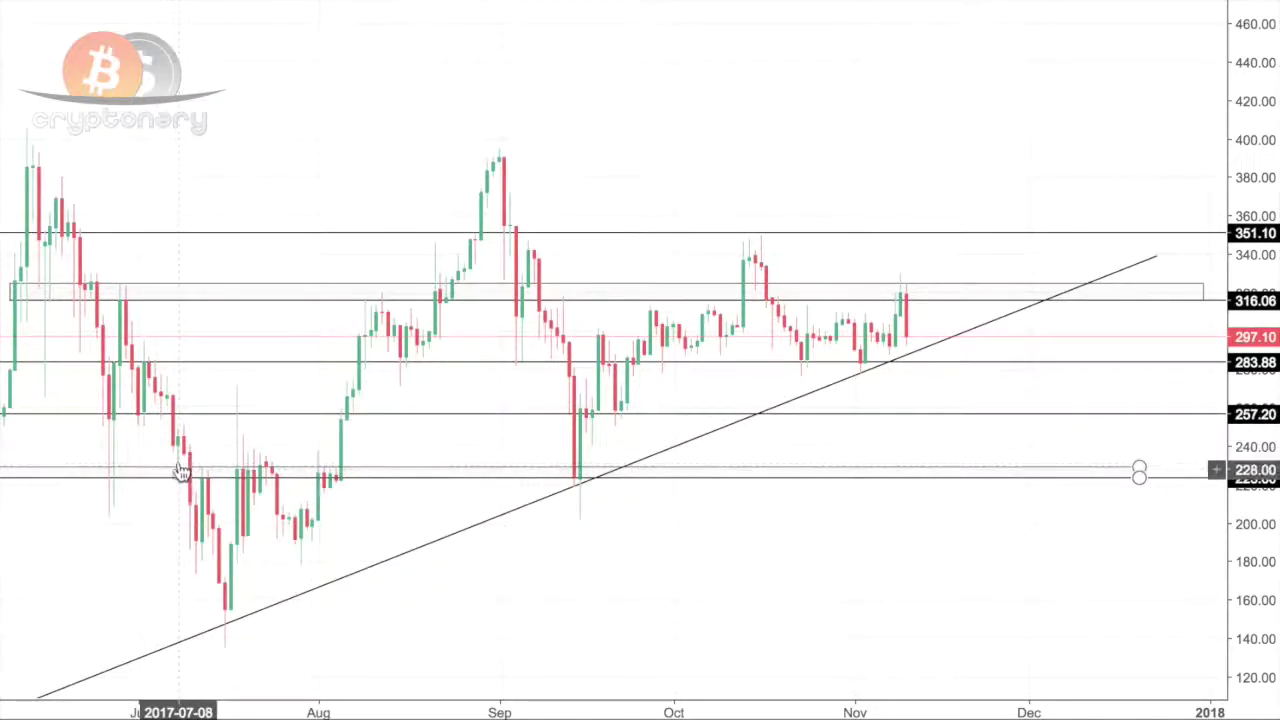
pyautogui.click(817, 572)
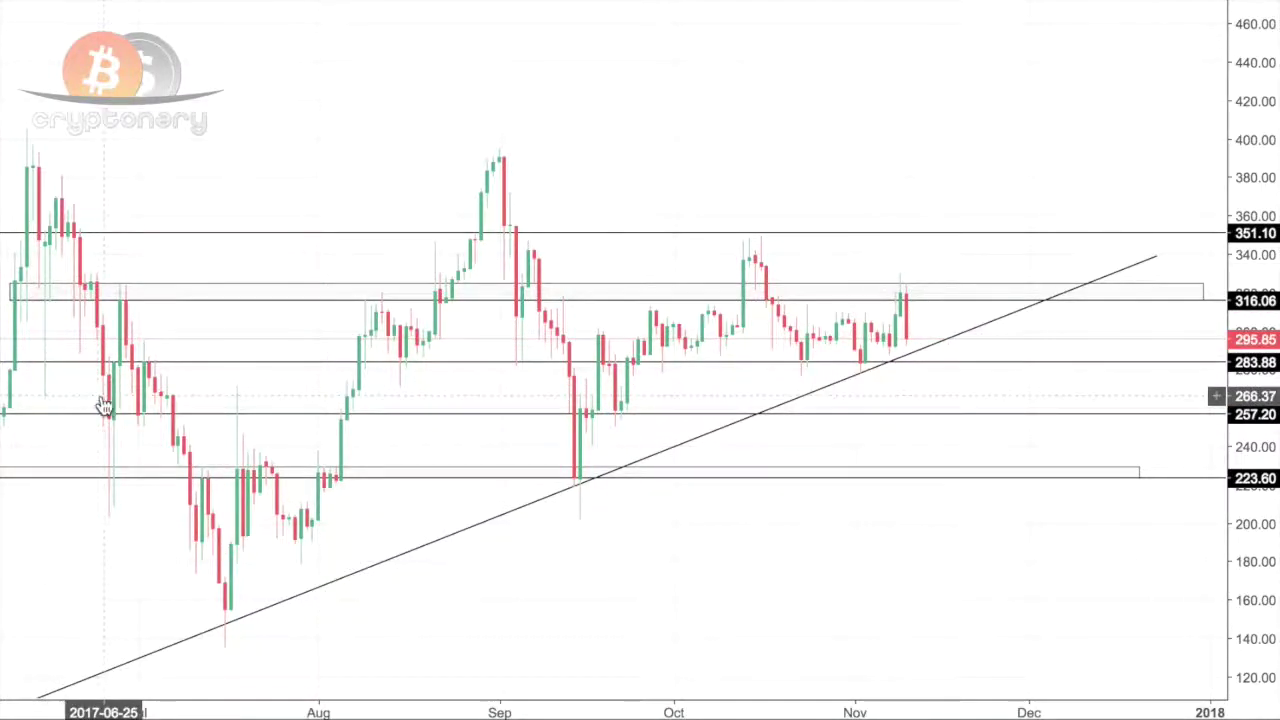
# Step: Show the hidden moving average lines on the price chart
pyautogui.hscroll(-5, 275, 415)
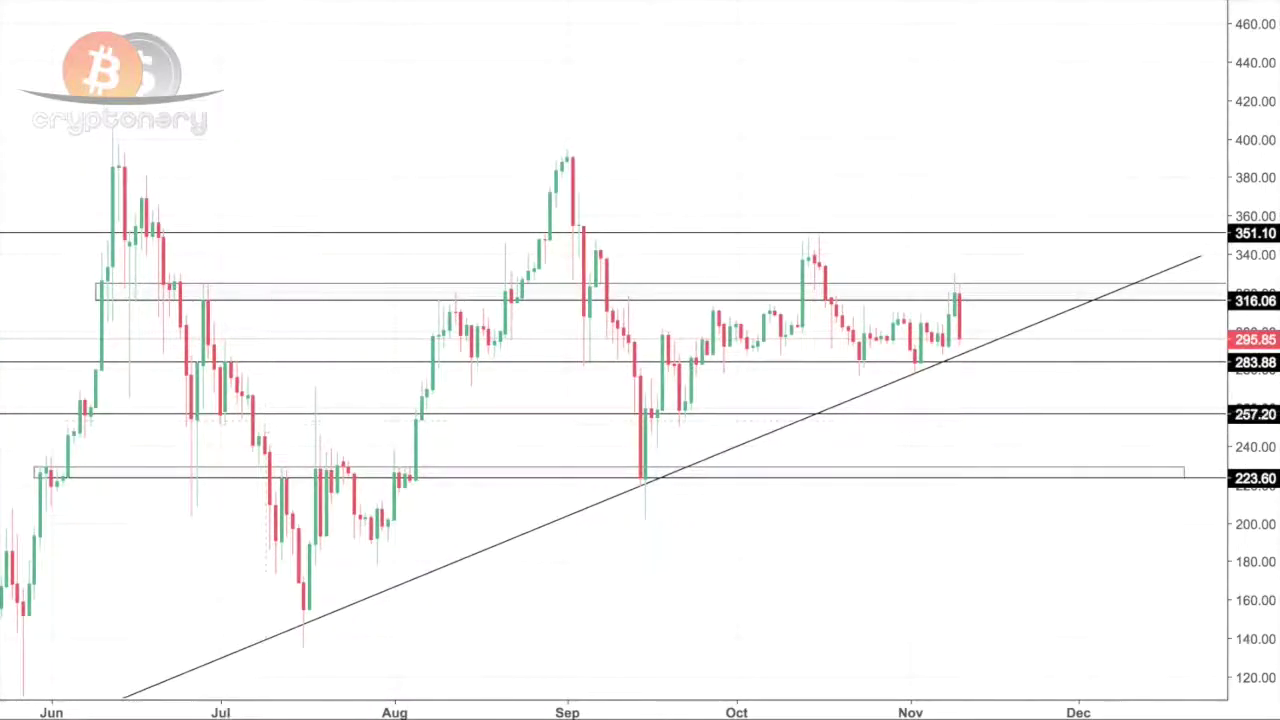
pyautogui.scroll(5, 1262, 500)
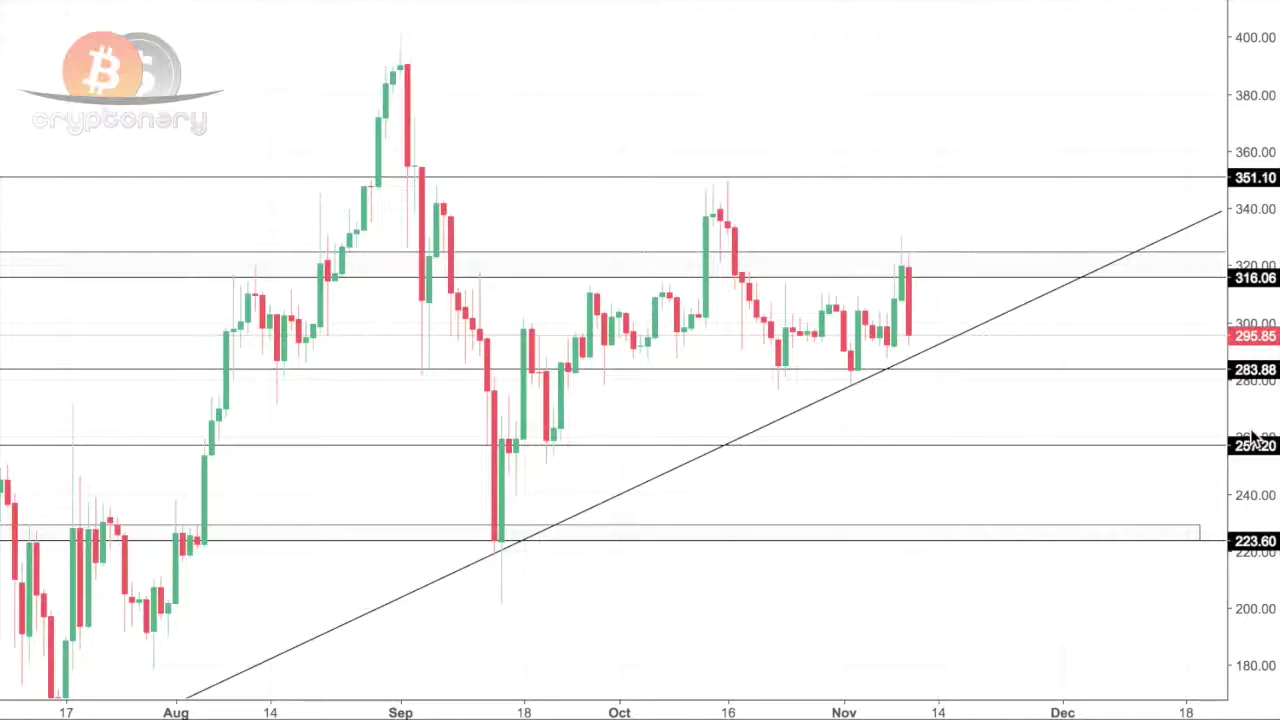
pyautogui.scroll(-3, 651, 403)
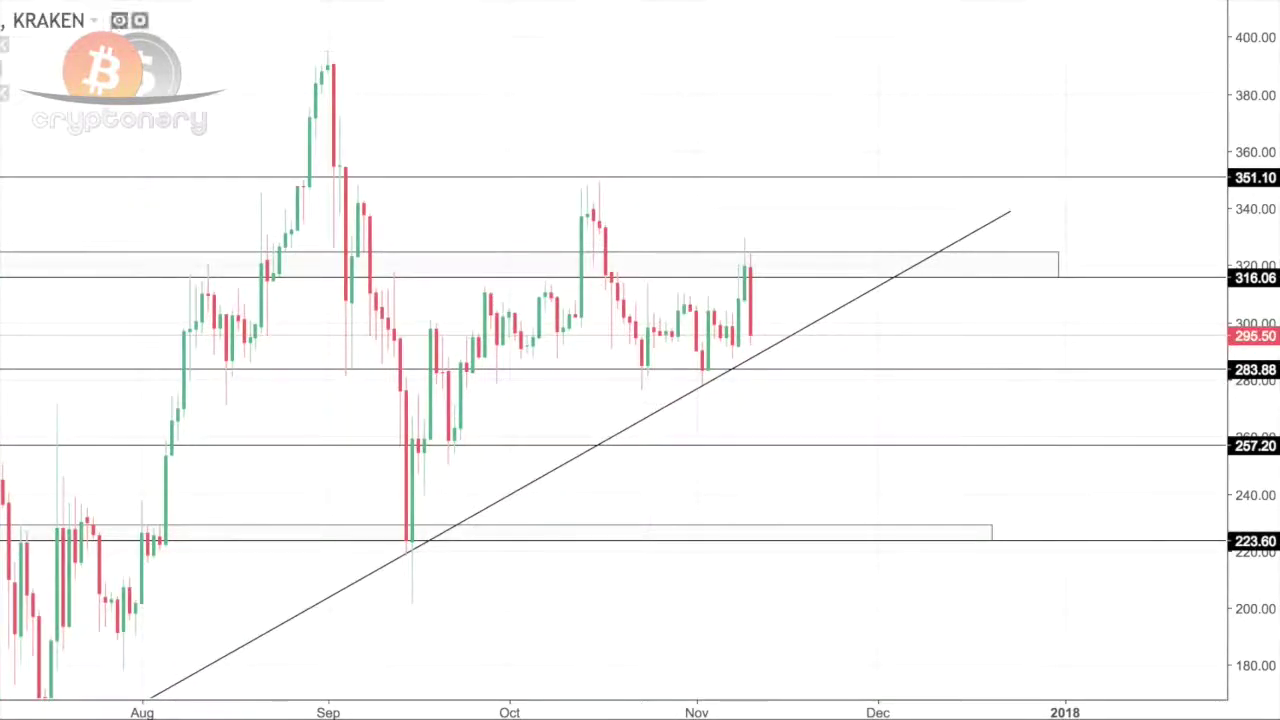
pyautogui.click(7, 44)
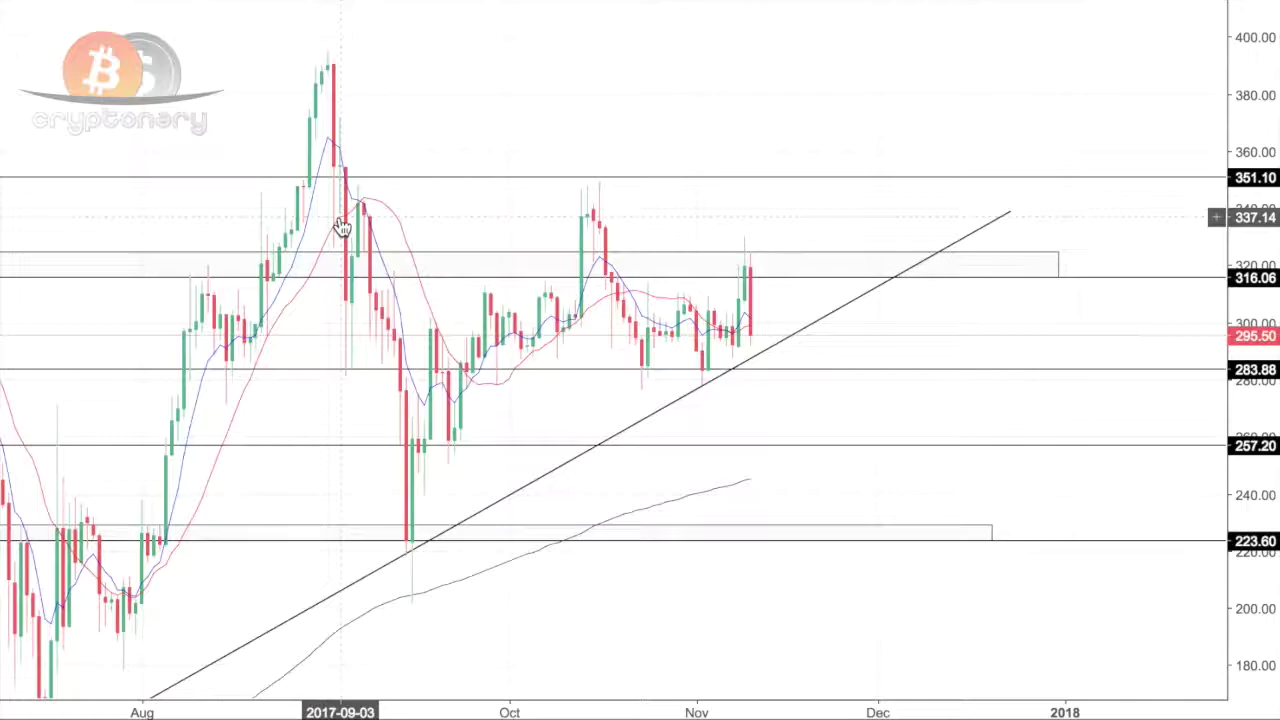
# Step: Examine the price action against the moving averages, the rising trend line and the marked levels from April to November 2017
pyautogui.scroll(-5, 340, 225)
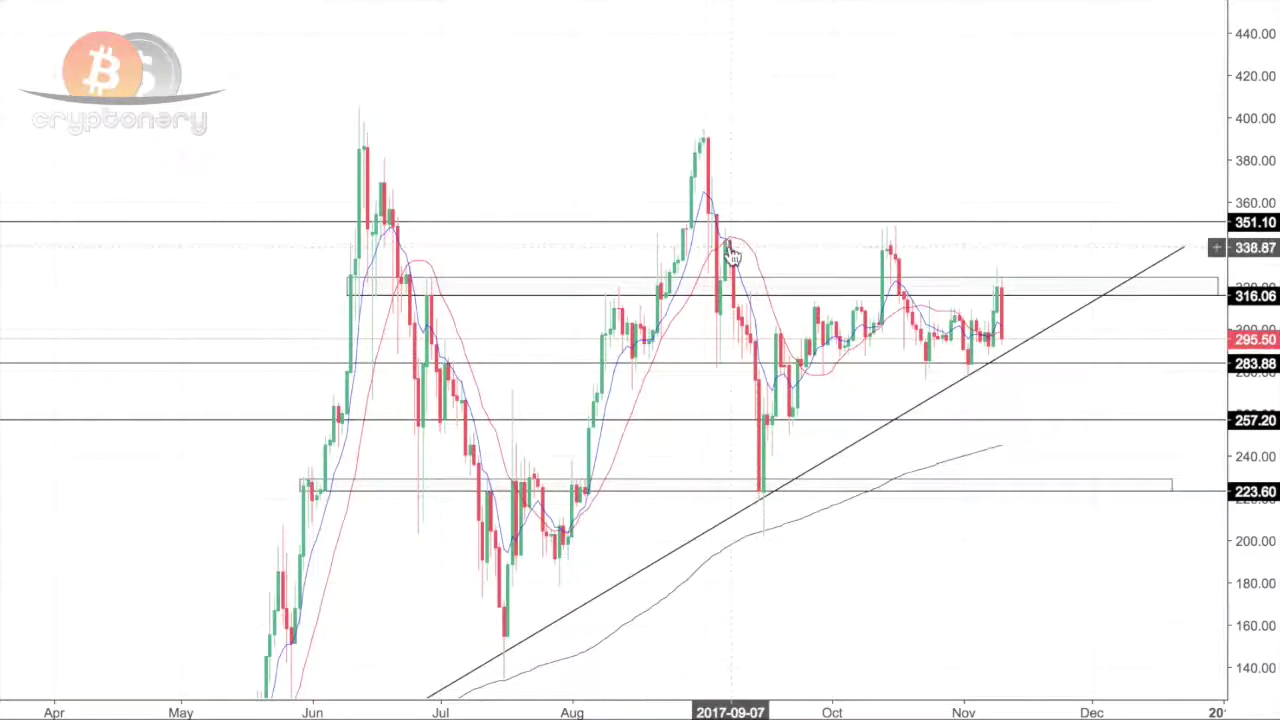
pyautogui.scroll(-5, 814, 377)
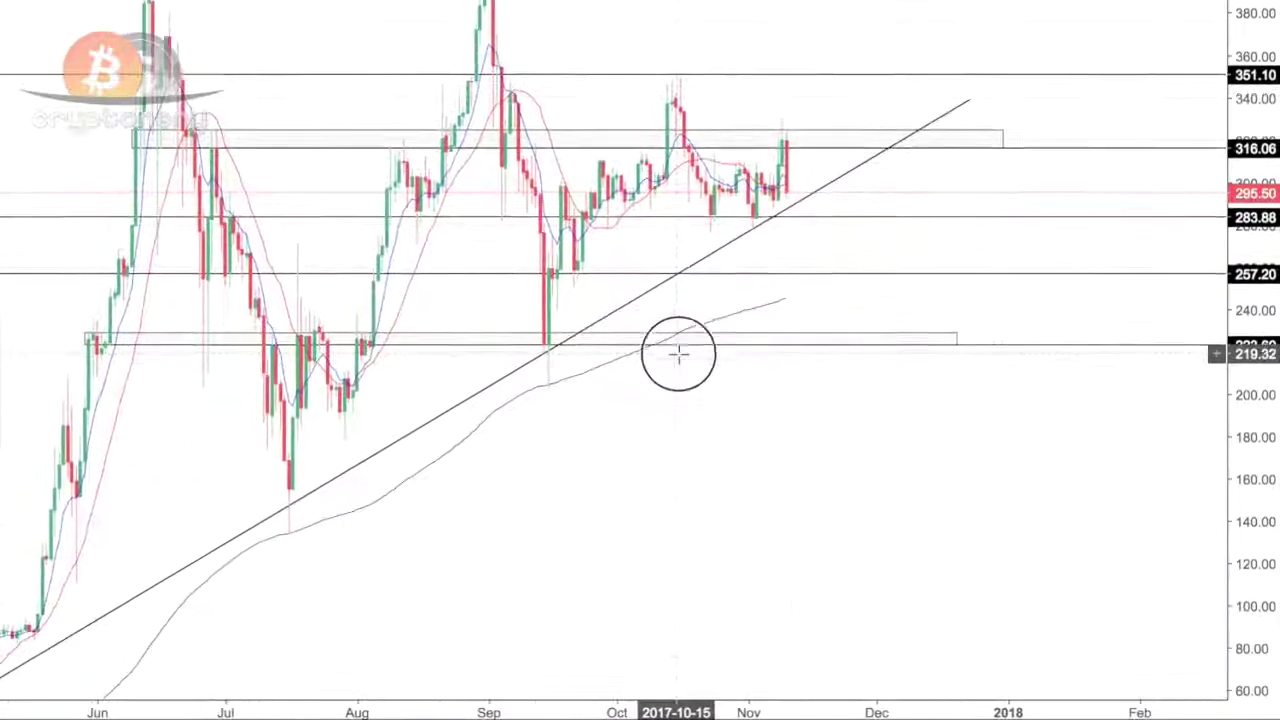
pyautogui.scroll(-4, 678, 355)
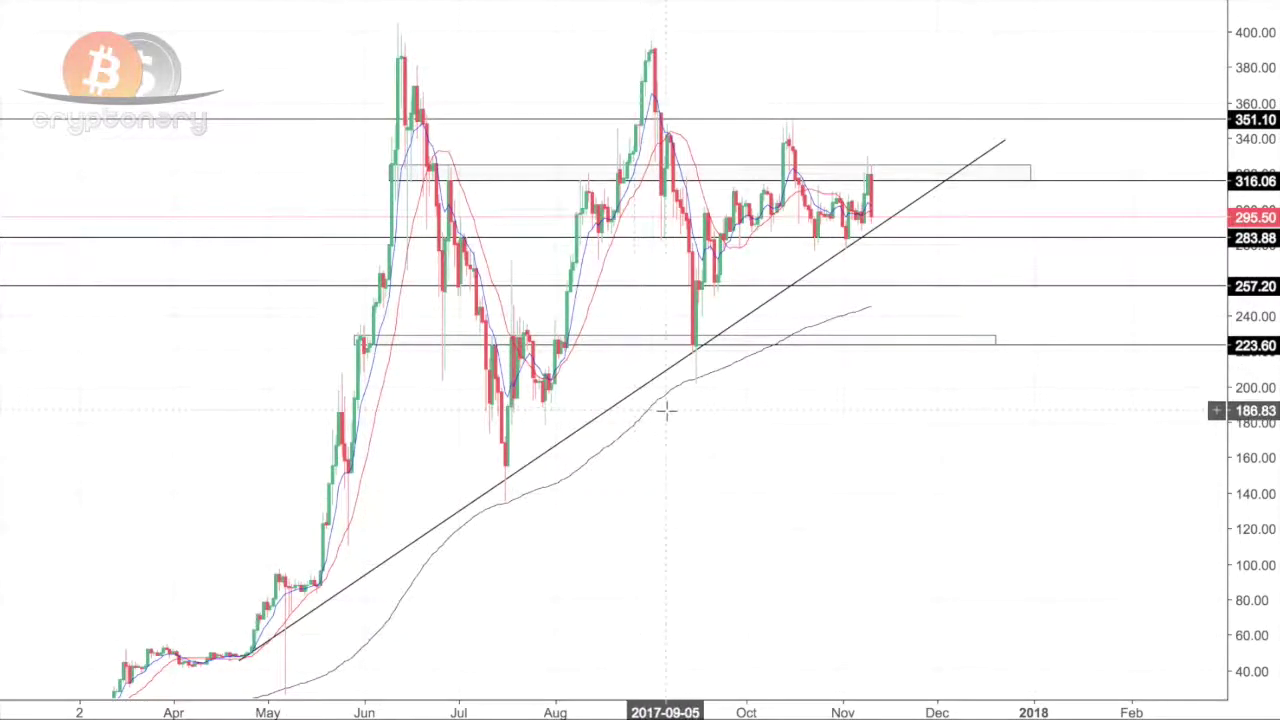
pyautogui.scroll(3, 667, 410)
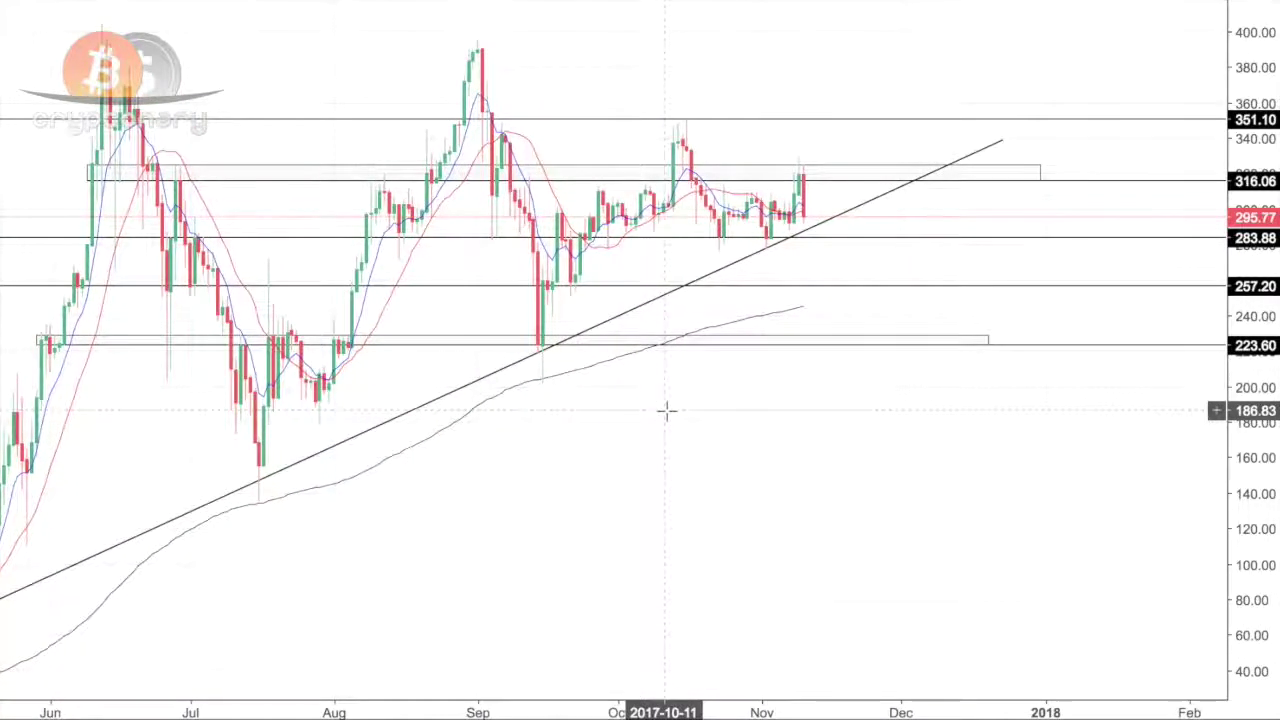
pyautogui.moveTo(1256, 571); pyautogui.dragTo(877, 408)
pyautogui.scroll(3, 877, 408)
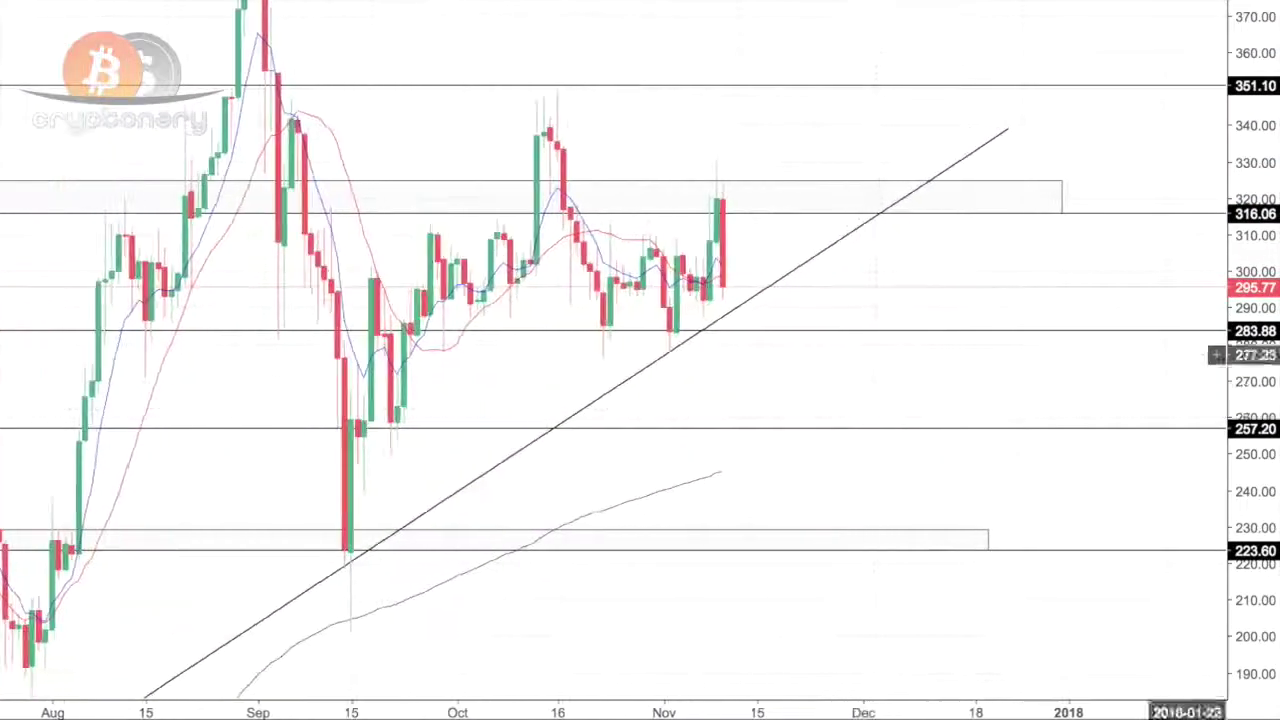
pyautogui.moveTo(1247, 22); pyautogui.dragTo(1258, 298)
pyautogui.scroll(-3, 631, 349)
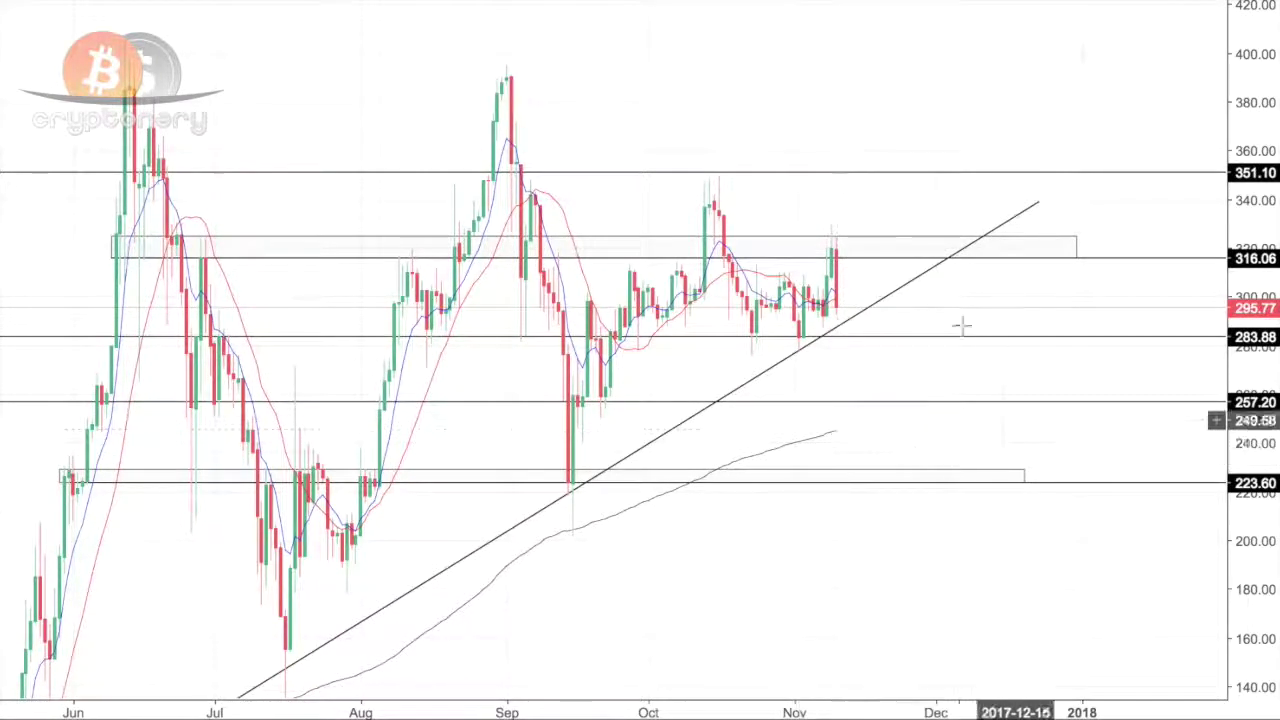
pyautogui.moveTo(1265, 634); pyautogui.dragTo(1258, 512)
pyautogui.scroll(3, 923, 371)
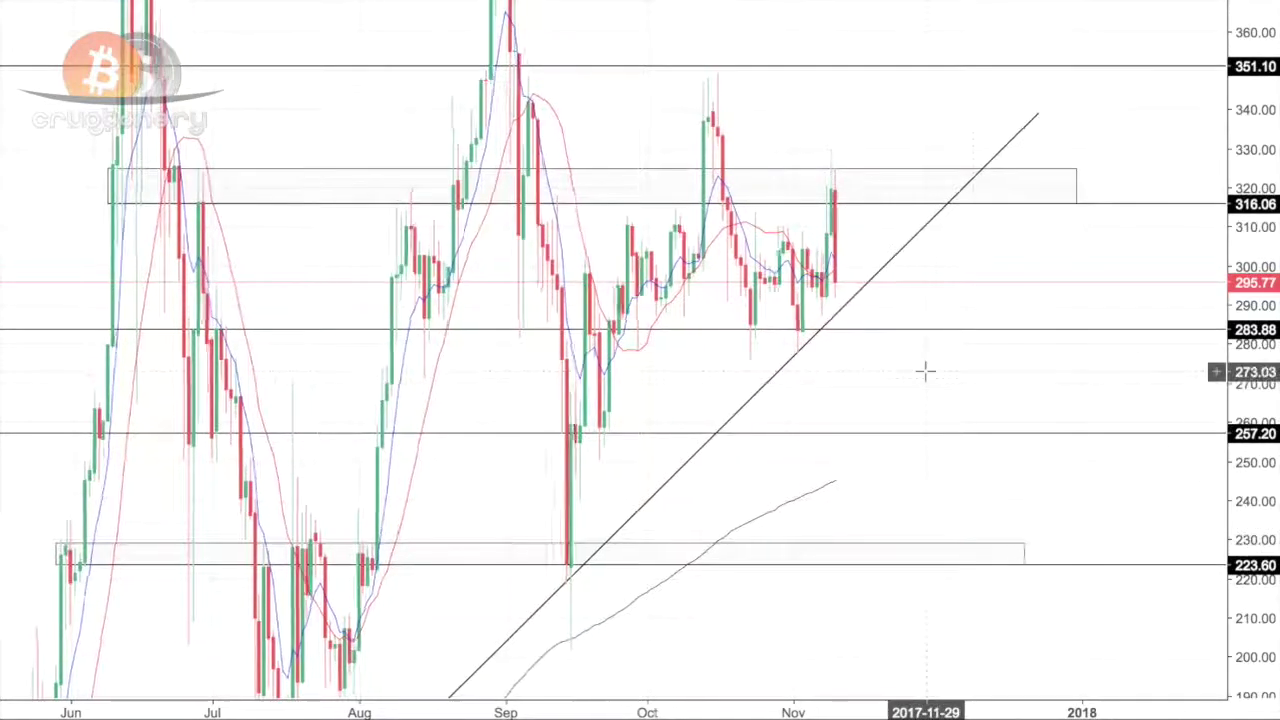
pyautogui.click(775, 117)
pyautogui.moveTo(775, 118); pyautogui.dragTo(709, 345)
pyautogui.moveTo(509, 580); pyautogui.dragTo(501, 380)
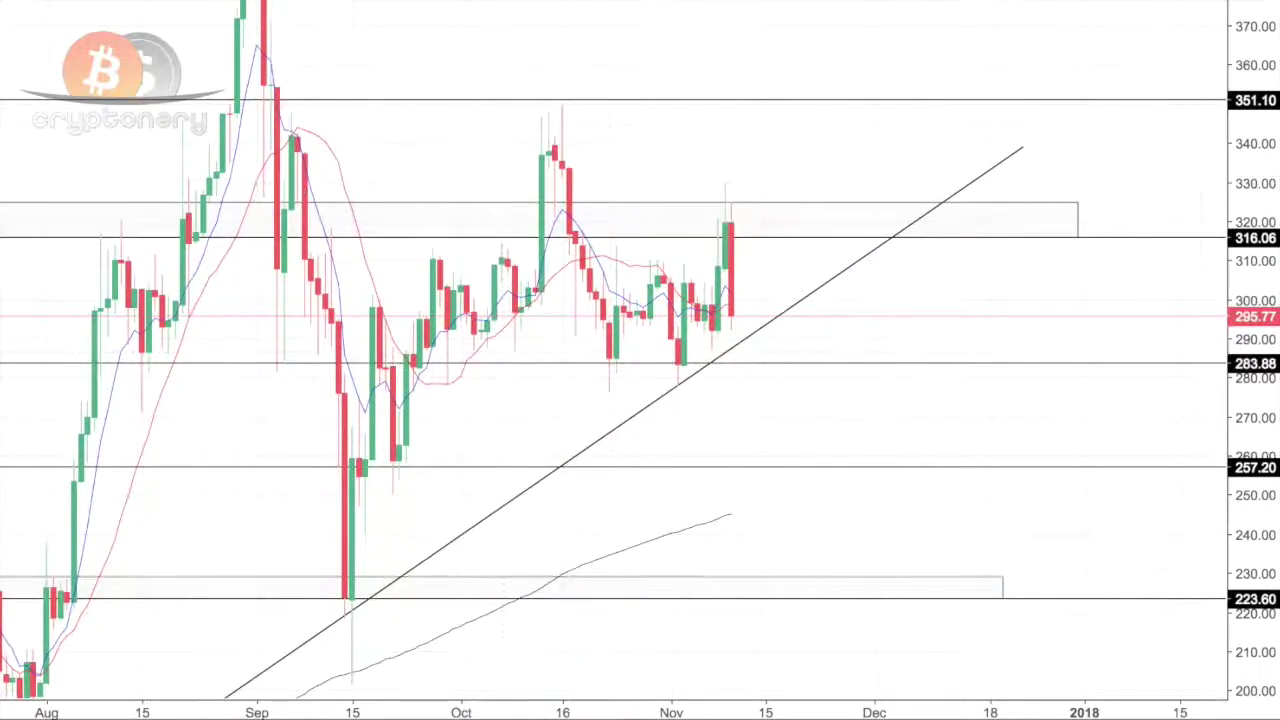
# Step: Draw a Fibonacci retracement from the mid-September wick low at about 201.31 up to about 350.64 at 2017-12-10
pyautogui.moveTo(1258, 35); pyautogui.dragTo(1250, 165)
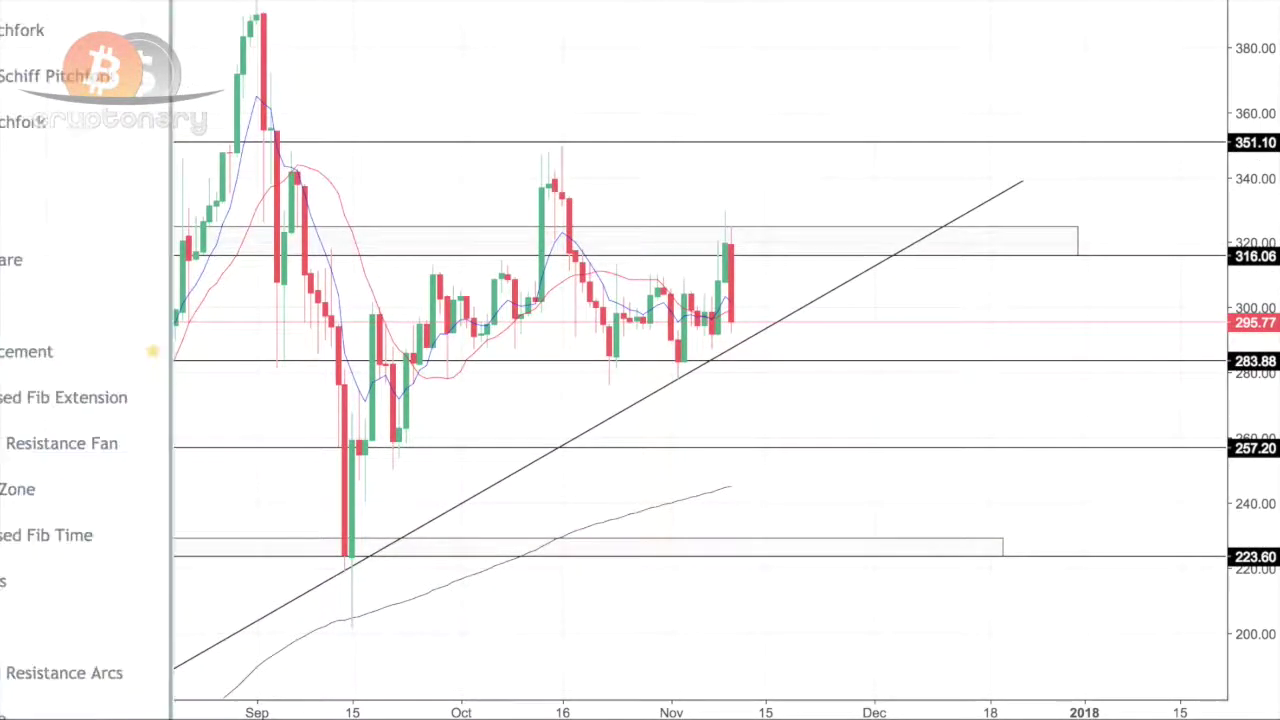
pyautogui.click(6, 351)
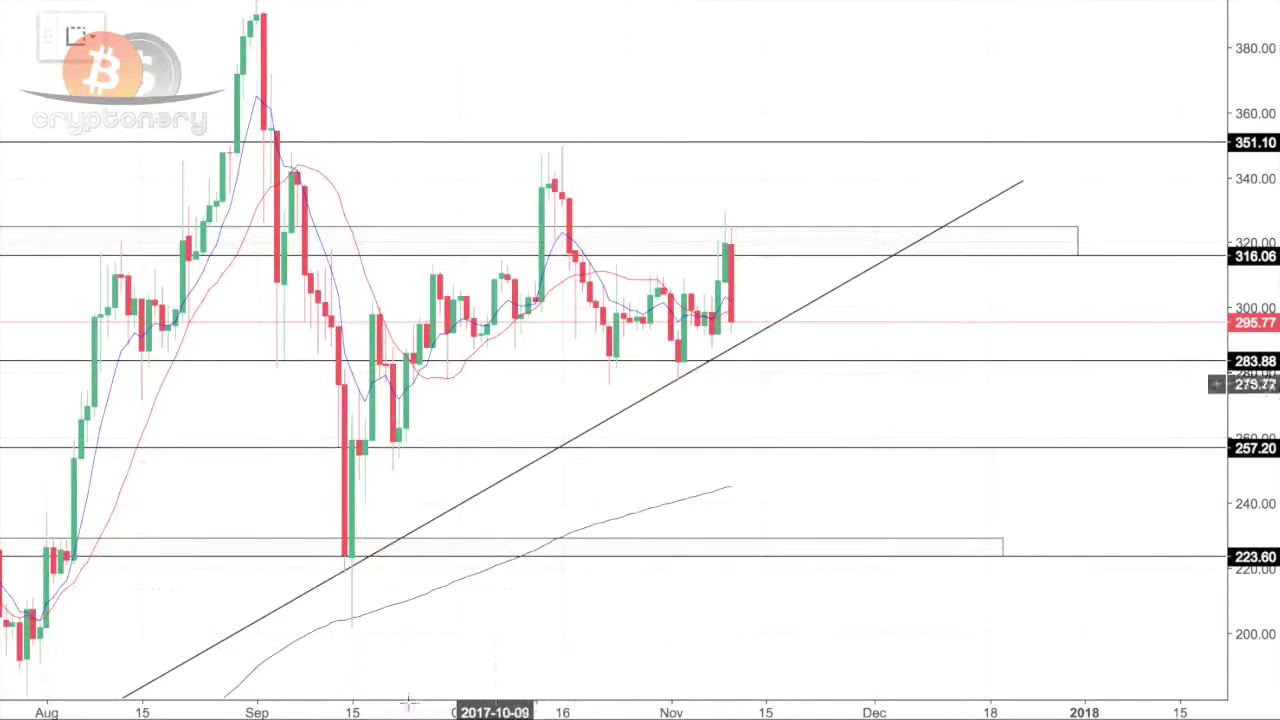
pyautogui.click(359, 626)
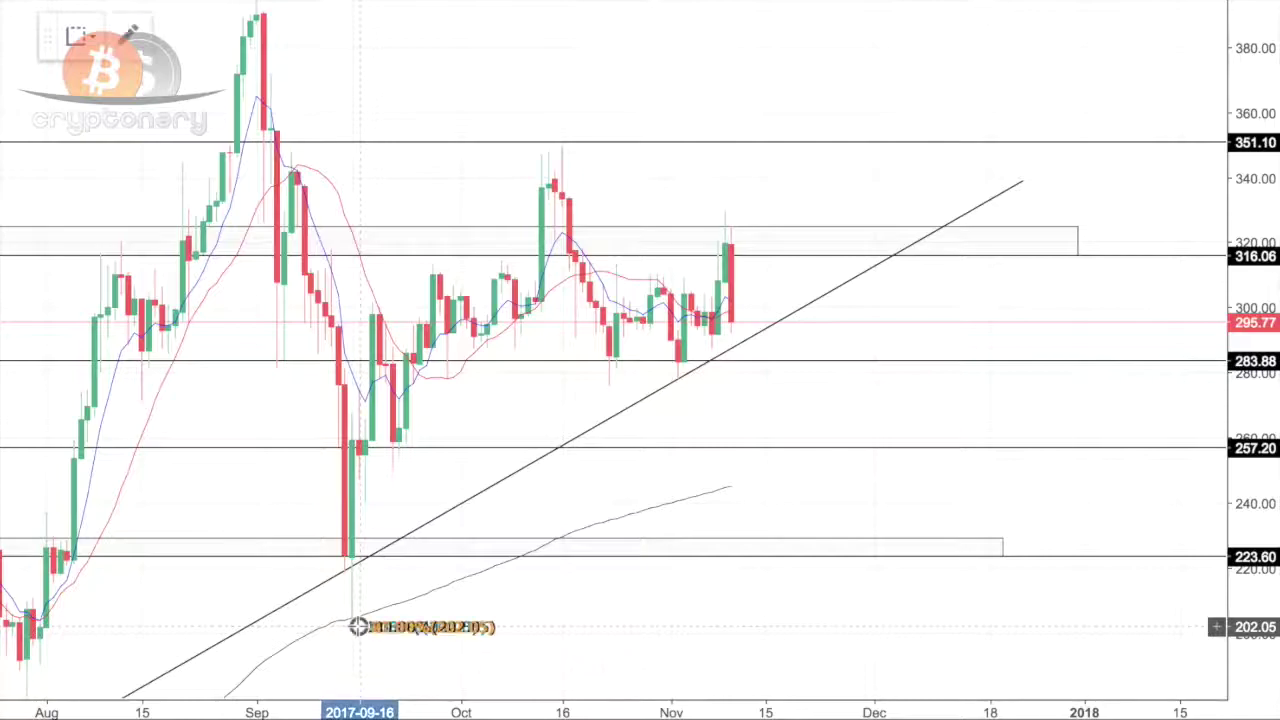
pyautogui.click(935, 143)
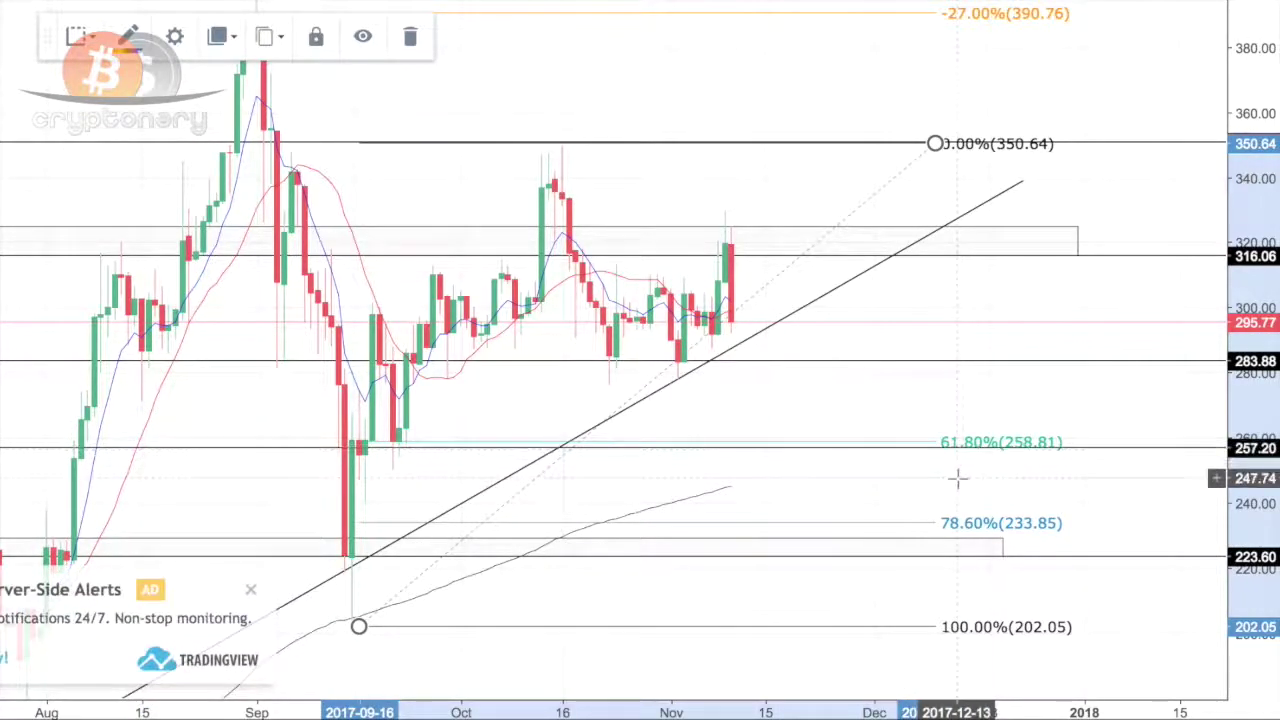
pyautogui.click(254, 594)
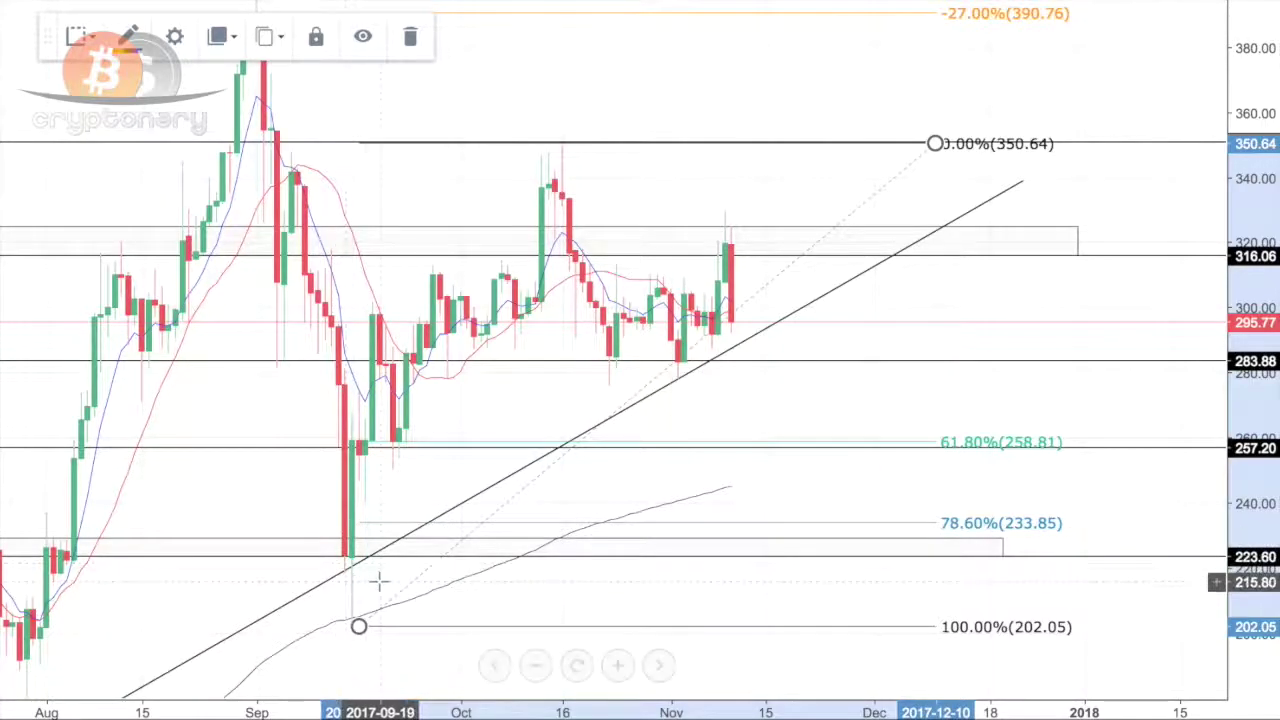
pyautogui.moveTo(359, 626); pyautogui.dragTo(368, 630)
pyautogui.moveTo(368, 630); pyautogui.dragTo(365, 628)
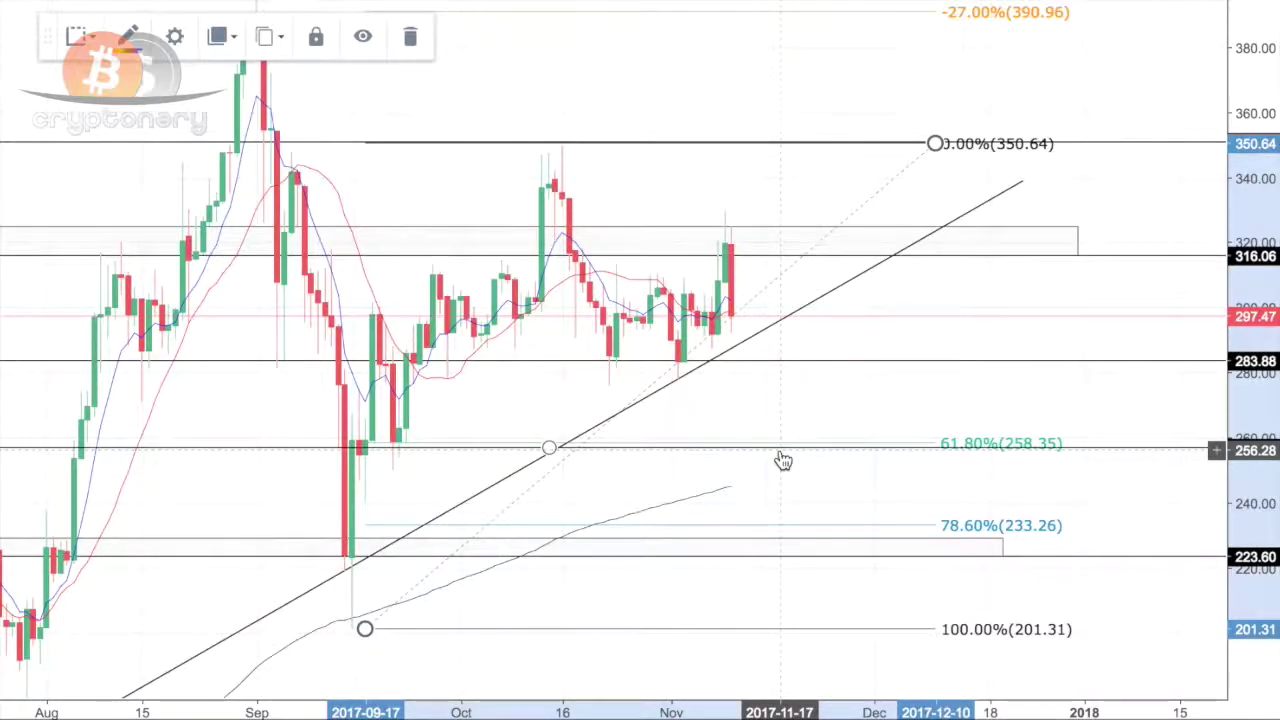
# Step: Re-anchor the retracement's base to 223.60 at 2017-09-12, trying its top at about 340.24 and at about 351.38
pyautogui.moveTo(365, 629); pyautogui.dragTo(331, 556)
pyautogui.moveTo(933, 143); pyautogui.dragTo(961, 177)
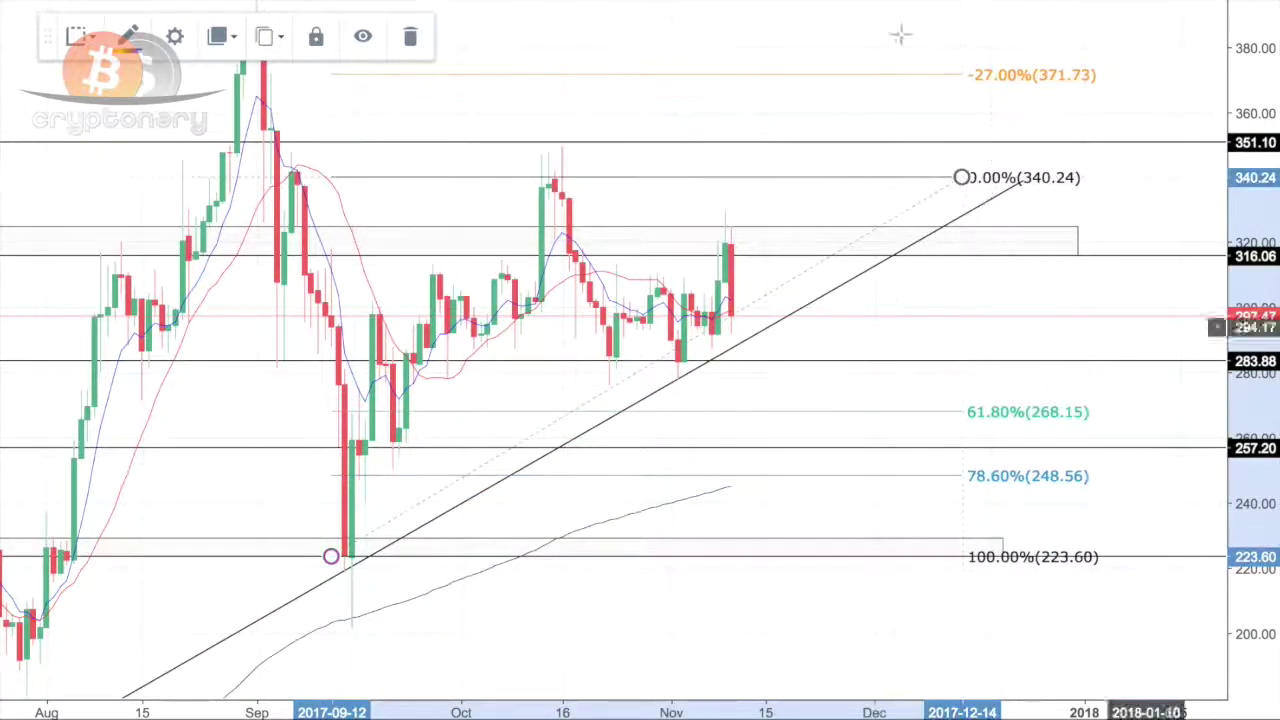
pyautogui.scroll(-3, 223, 394)
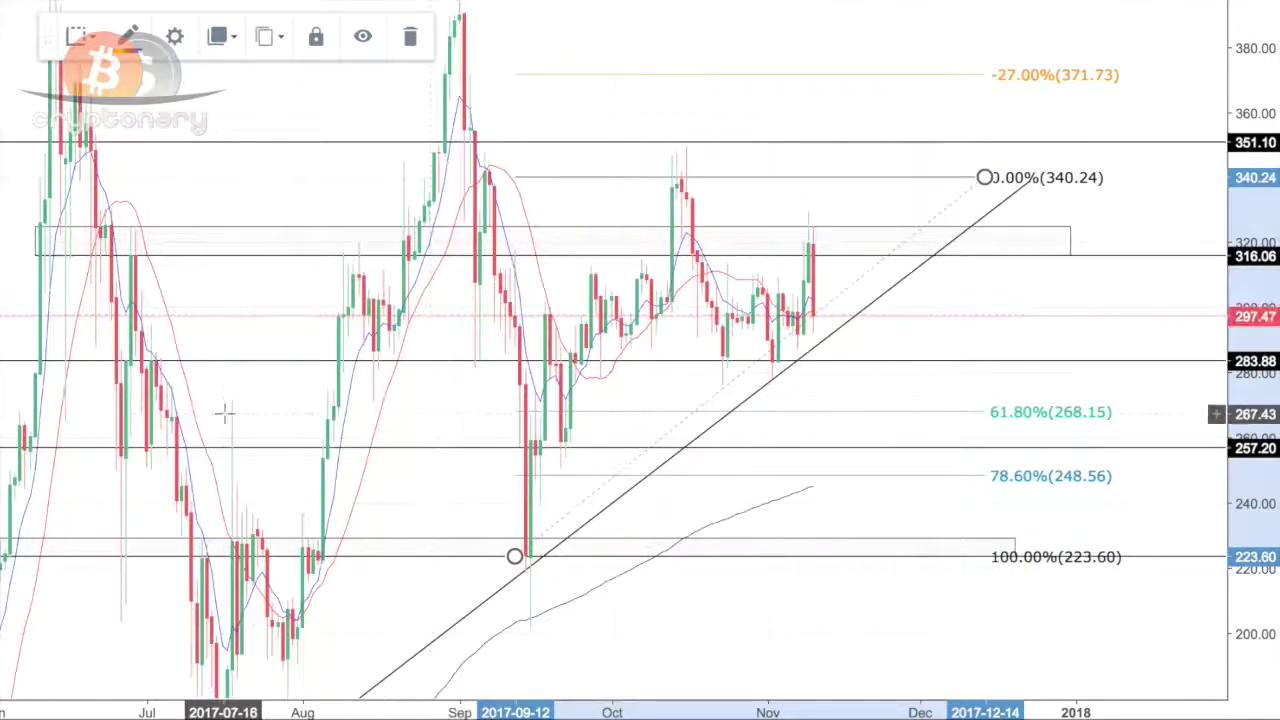
pyautogui.scroll(3, 223, 412)
pyautogui.moveTo(850, 182); pyautogui.dragTo(857, 148)
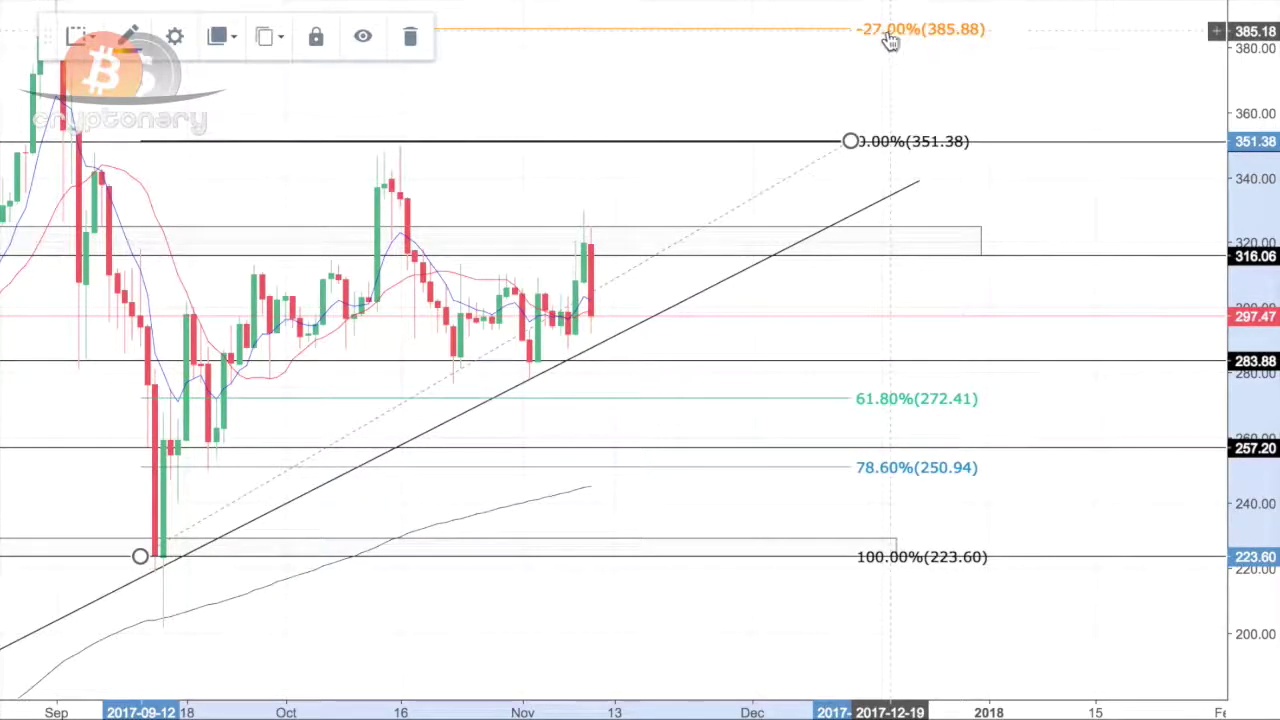
# Step: Move the retracement's base to about 250.34 at 2017-09-20 and its top to about 340.98 at 2017-12-16
pyautogui.moveTo(140, 556); pyautogui.dragTo(203, 481)
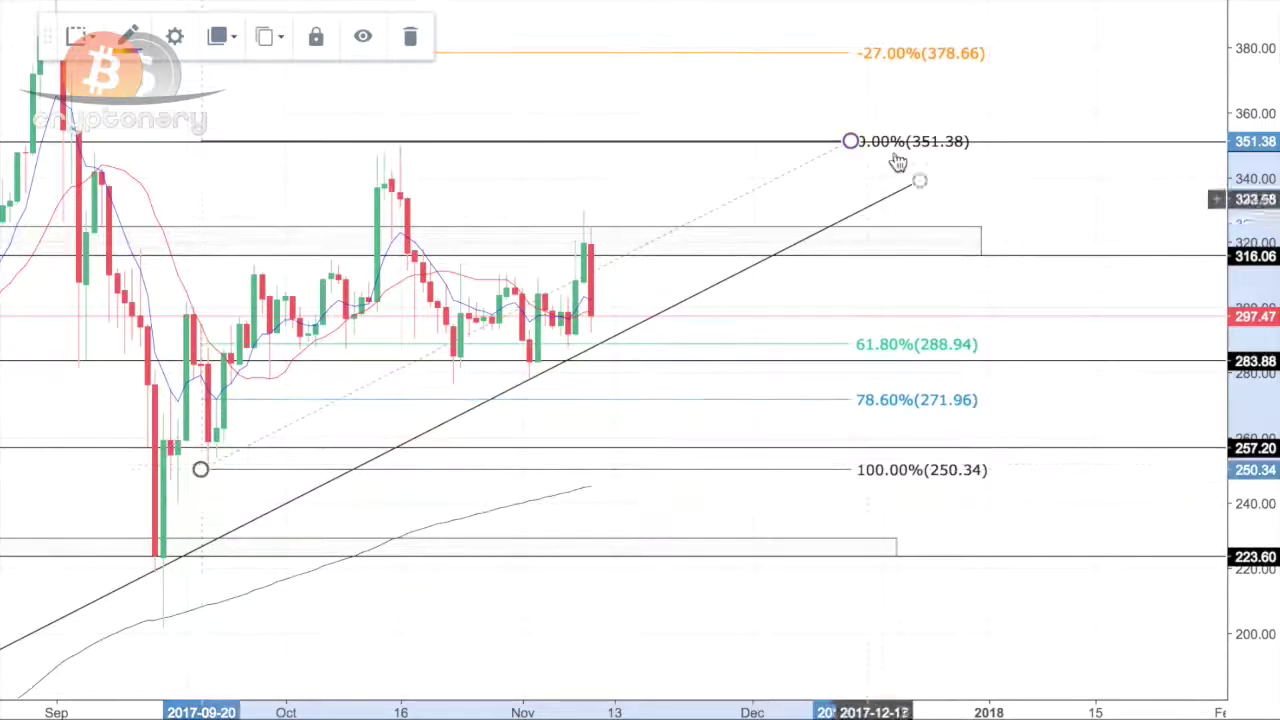
pyautogui.moveTo(850, 141); pyautogui.dragTo(866, 175)
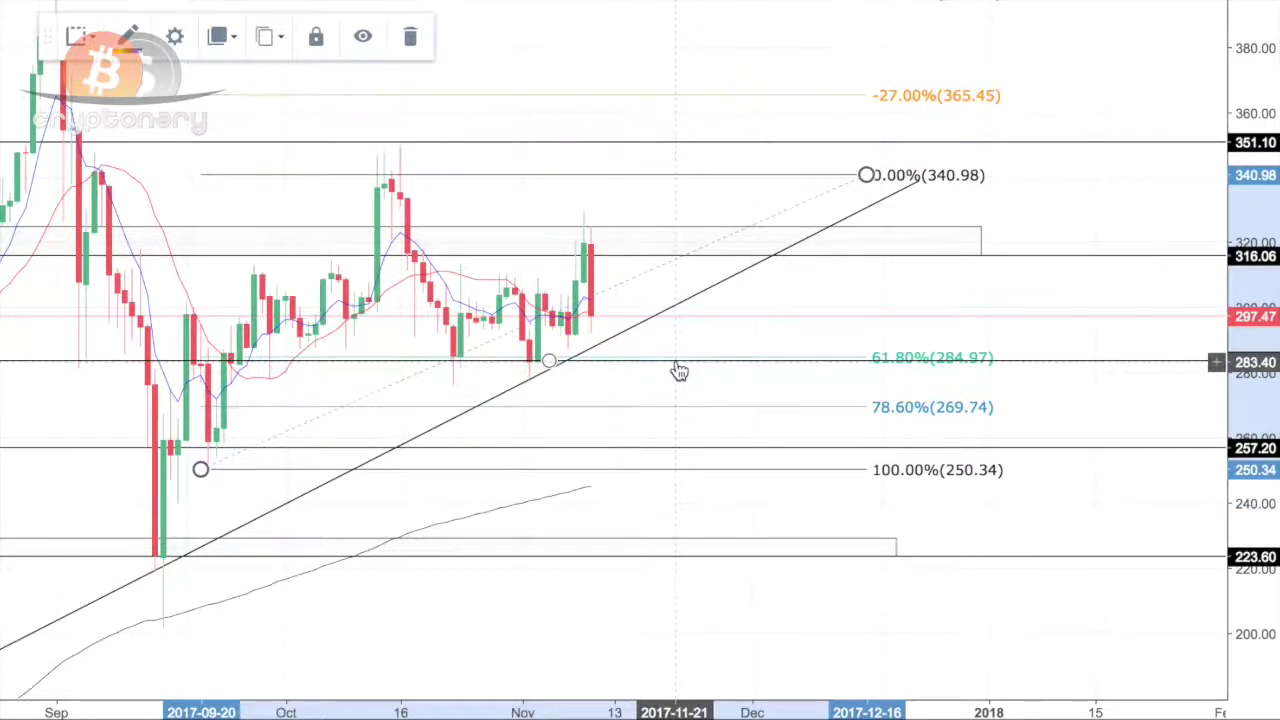
pyautogui.click(1035, 216)
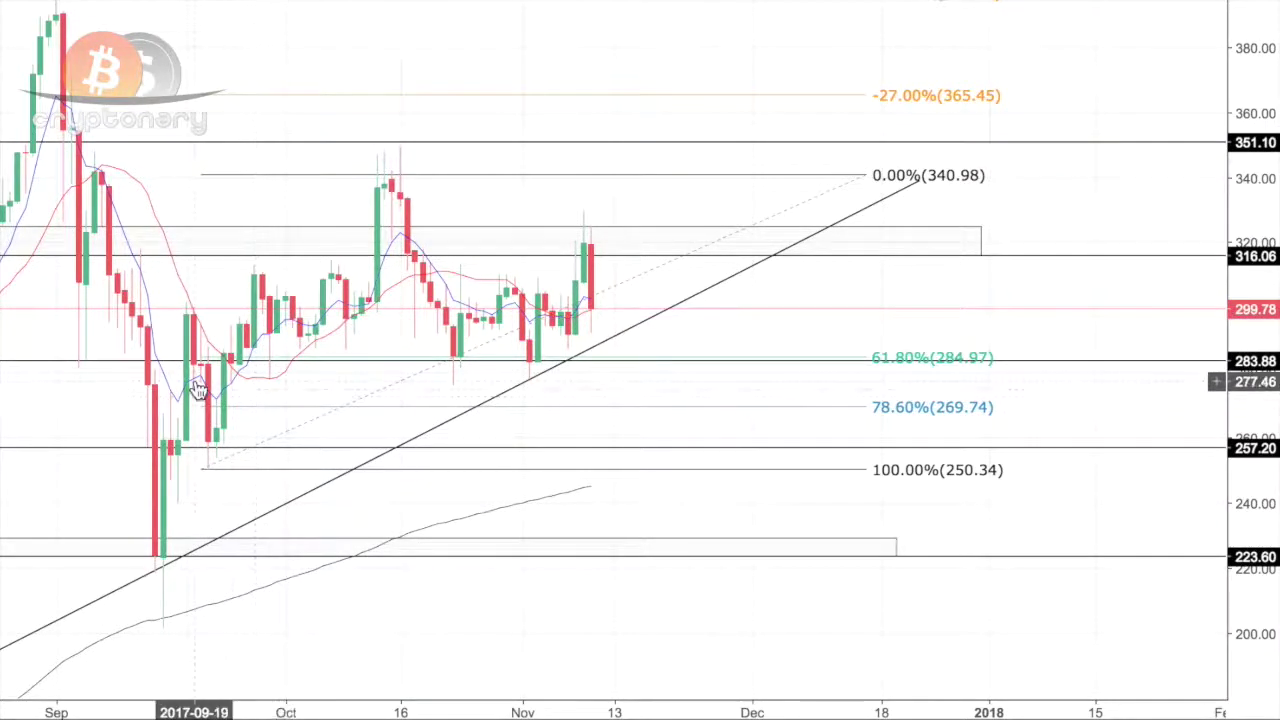
# Step: Examine the retracement levels and the extension targets up to -61.80% against earlier price highs and lows
pyautogui.scroll(-3, 400, 350)
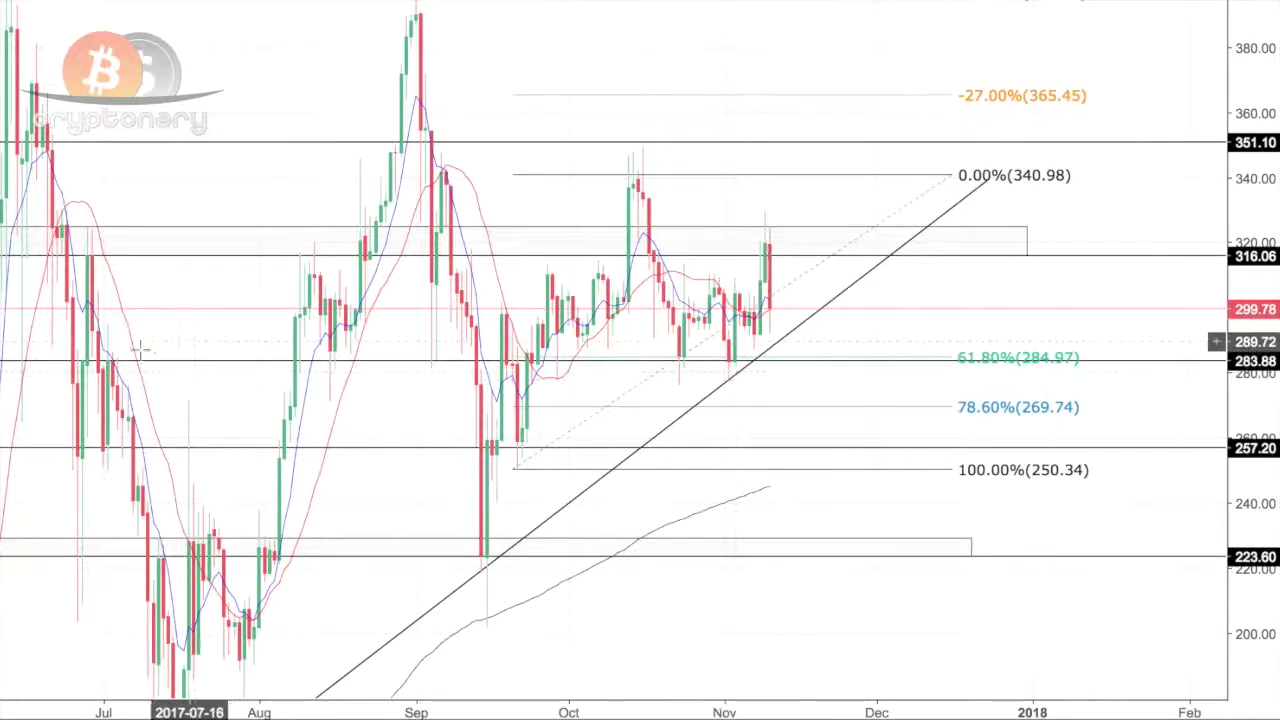
pyautogui.scroll(4, 133, 363)
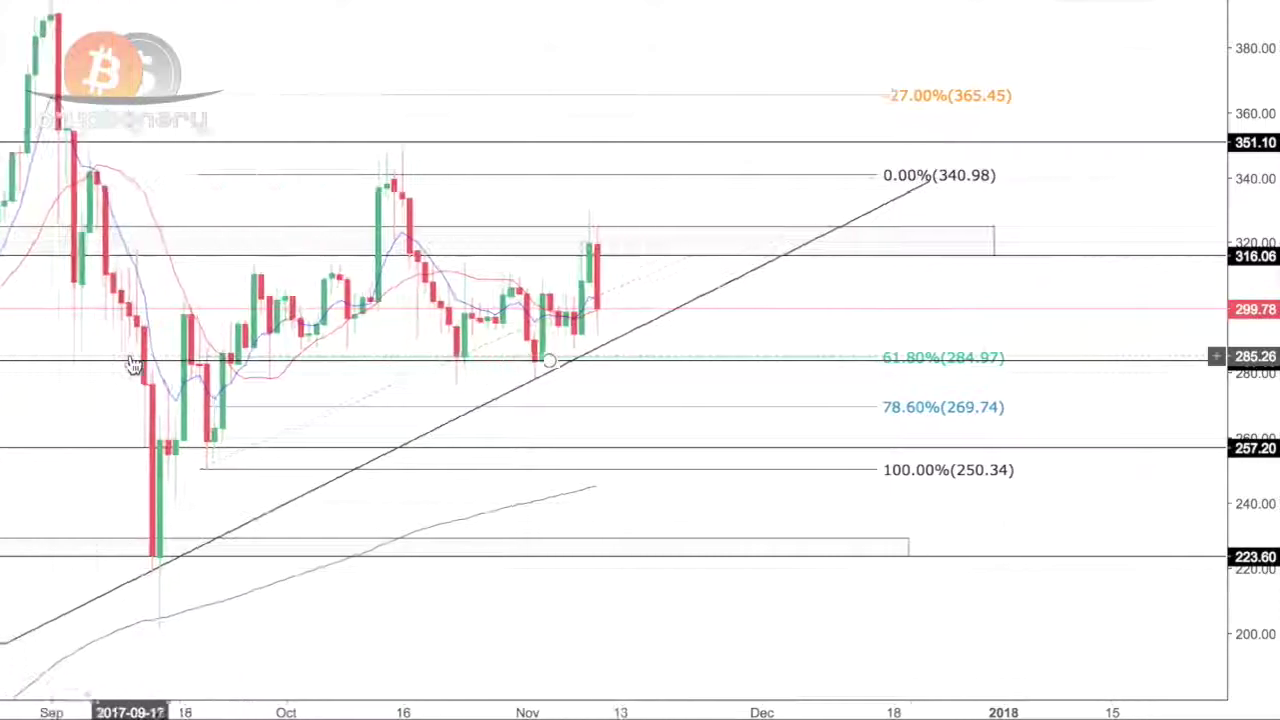
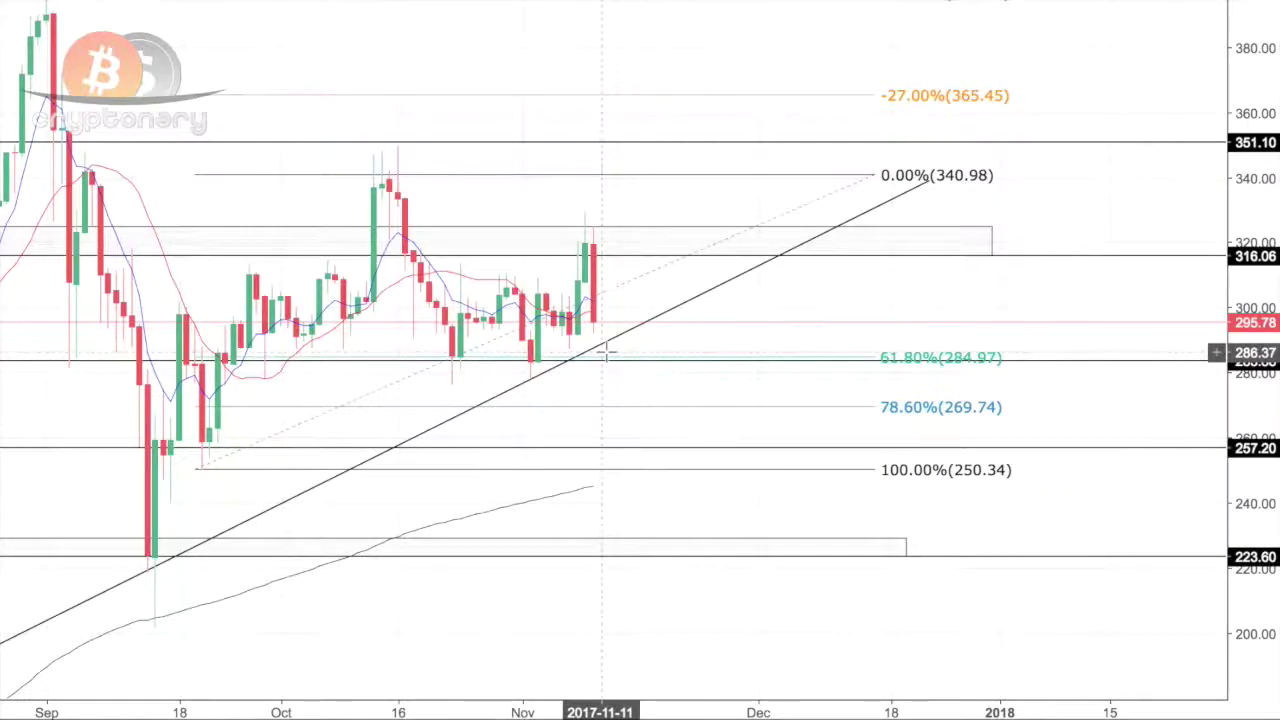
pyautogui.scroll(-3, 386, 514)
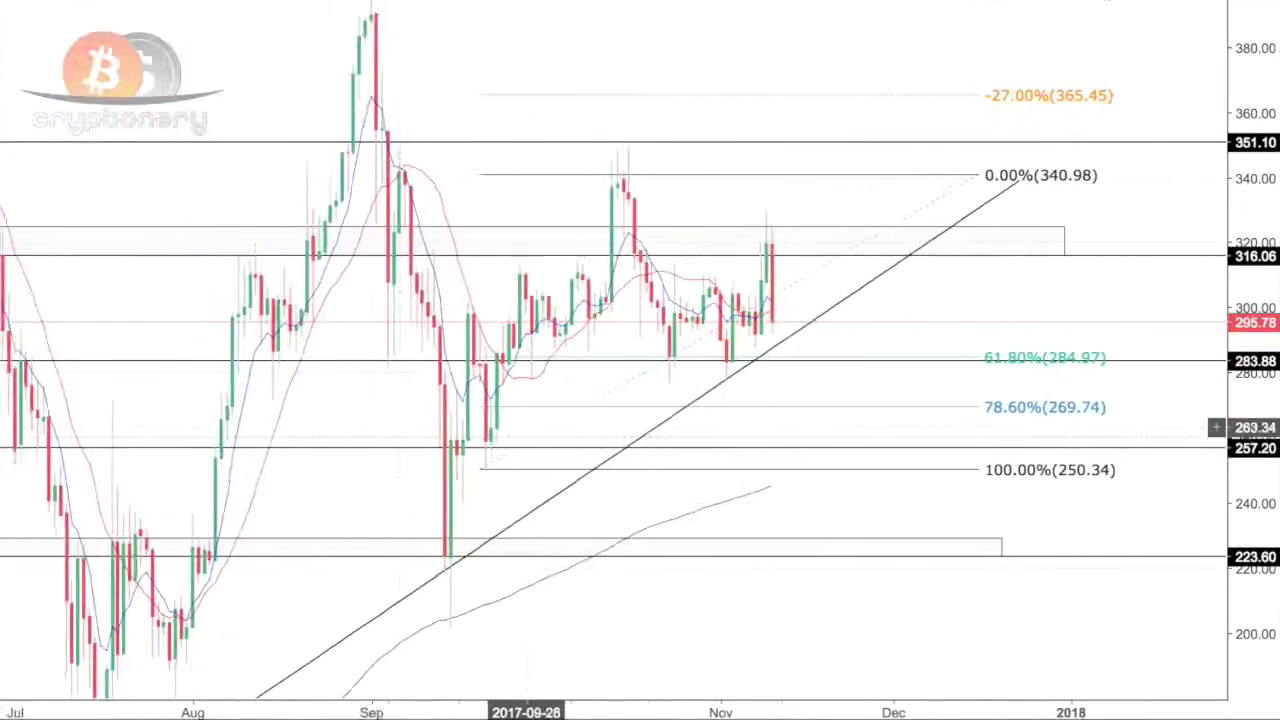
pyautogui.click(734, 38)
pyautogui.moveTo(734, 38); pyautogui.dragTo(737, 169)
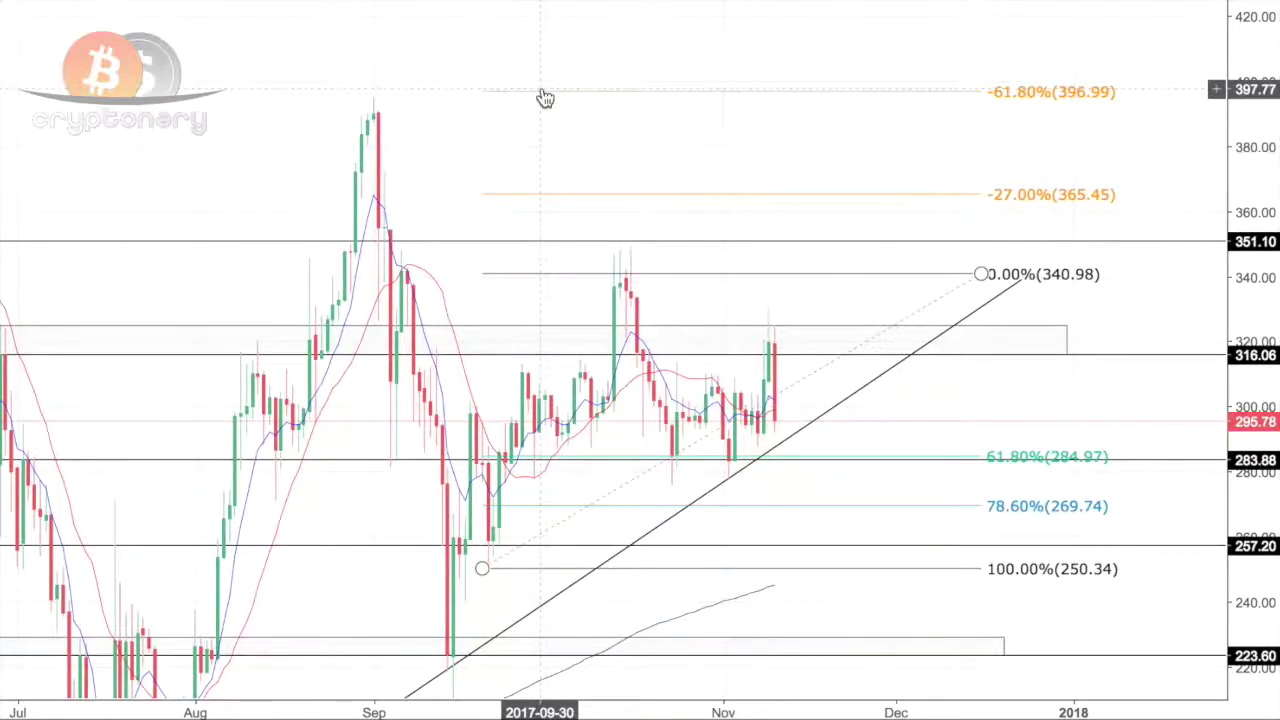
# Step: Try a horizontal line at about 397.03 along the -61.80% extension, and remove it
pyautogui.click(330, 37)
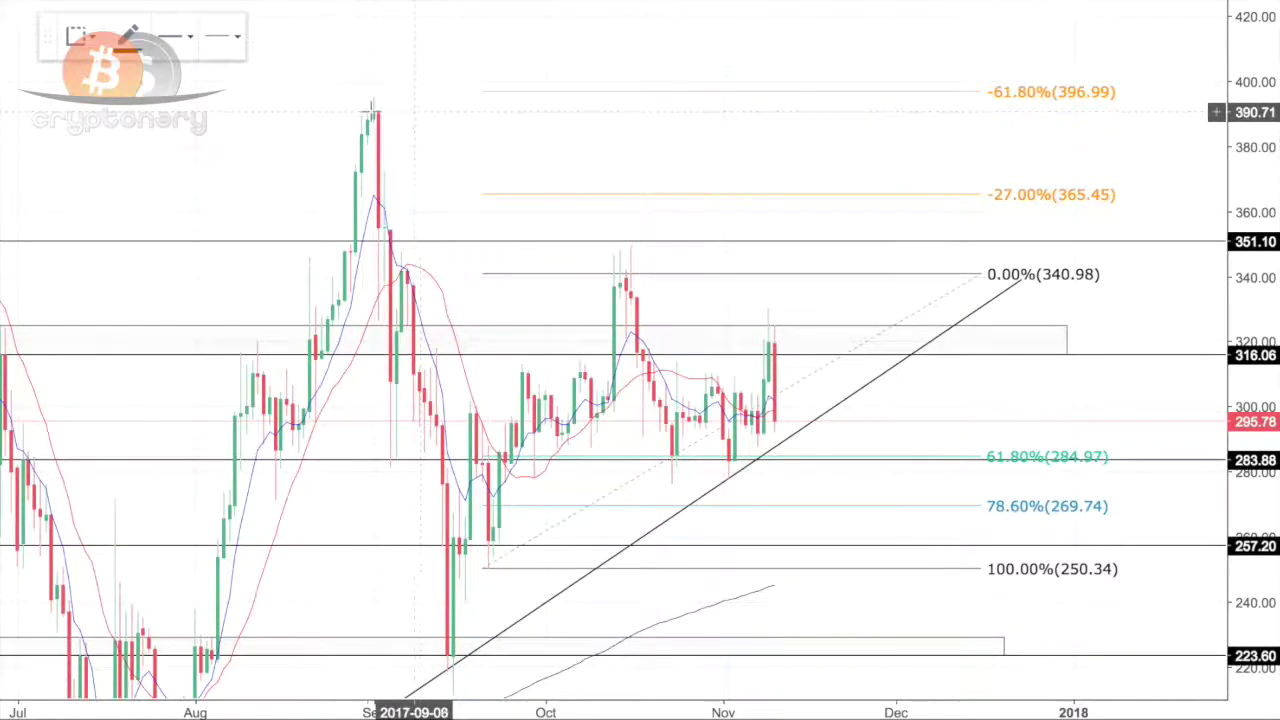
pyautogui.click(2, 83)
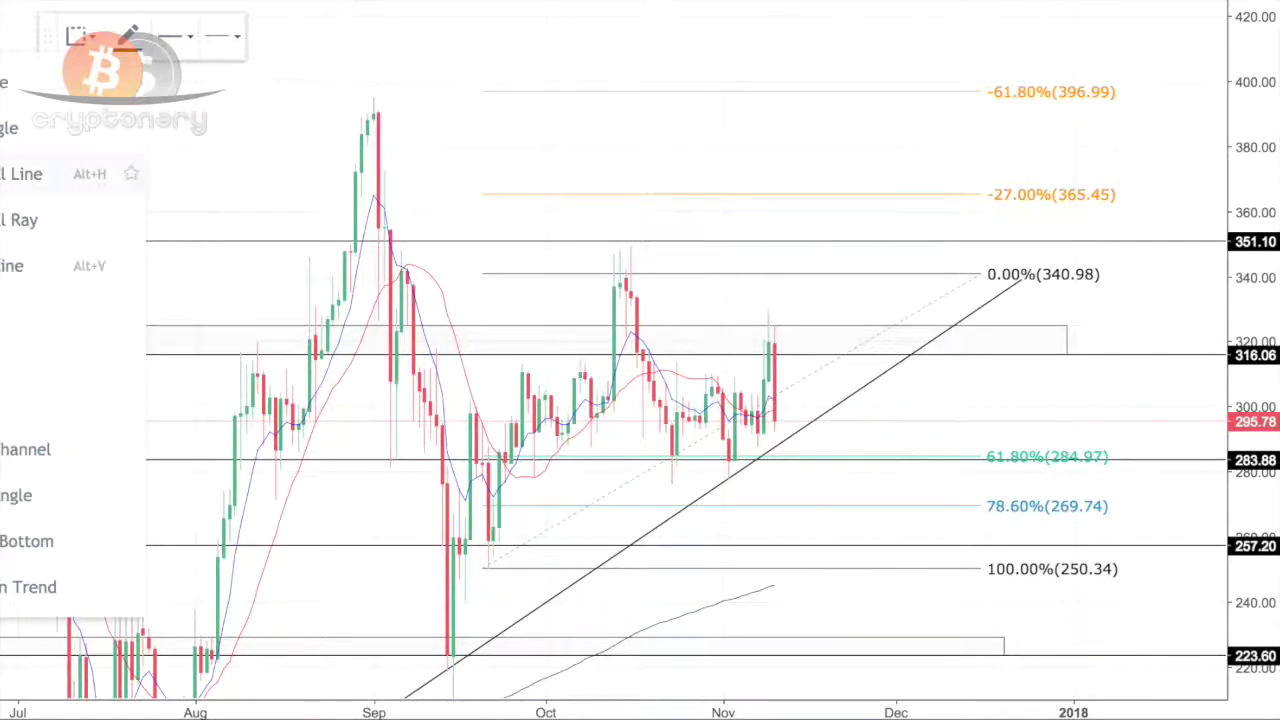
pyautogui.click(20, 174)
pyautogui.click(18, 91)
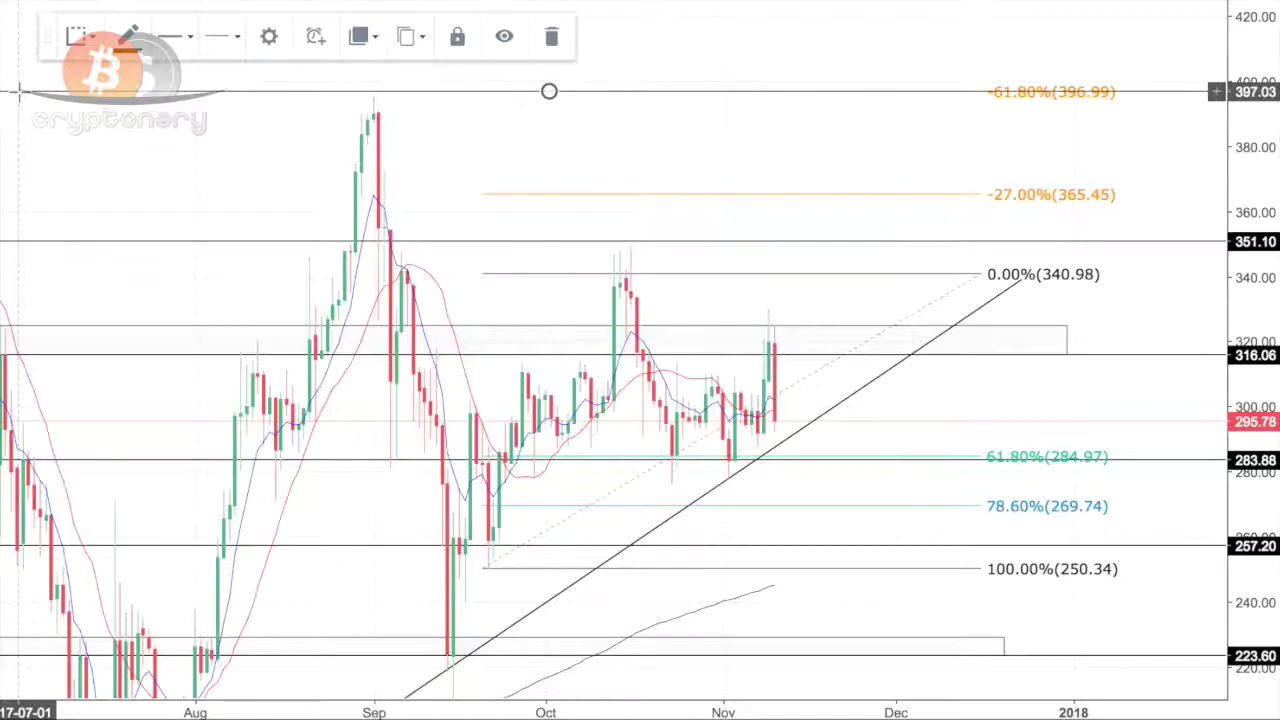
pyautogui.press('Delete')
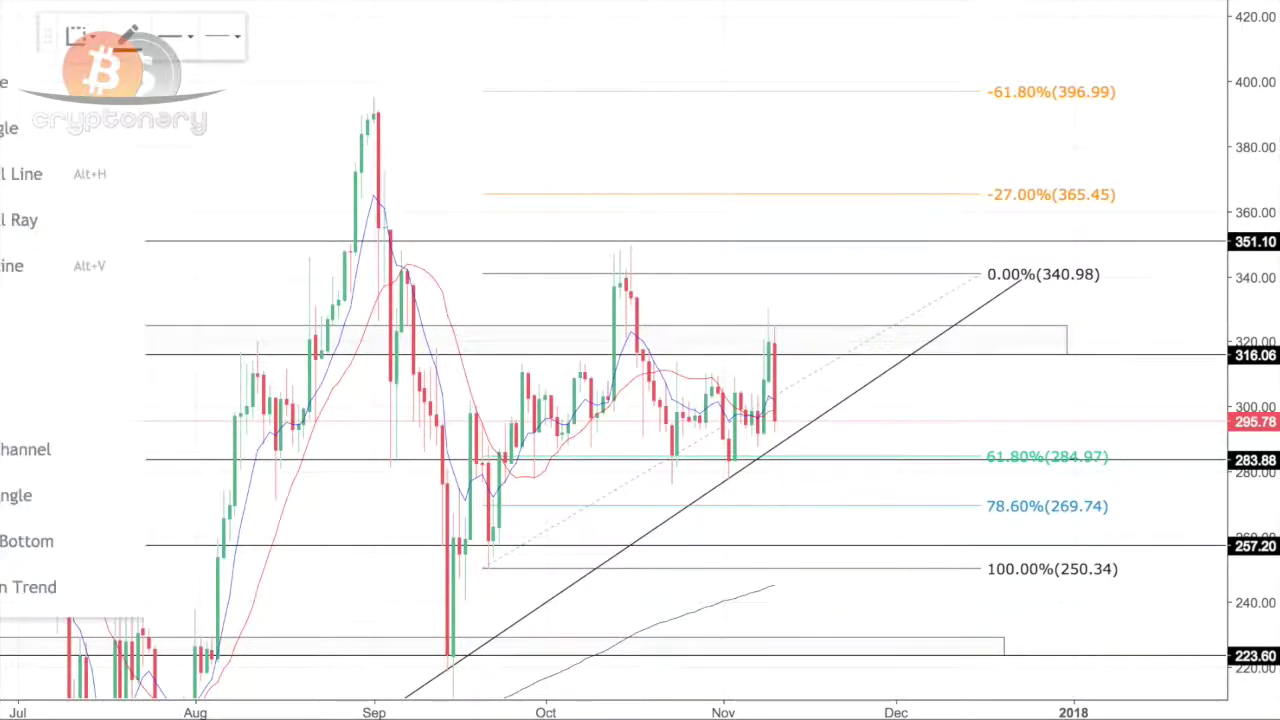
# Step: Draw a horizontal level at about 386.26, near the candle-body tops of the early-September peak
pyautogui.click(20, 219)
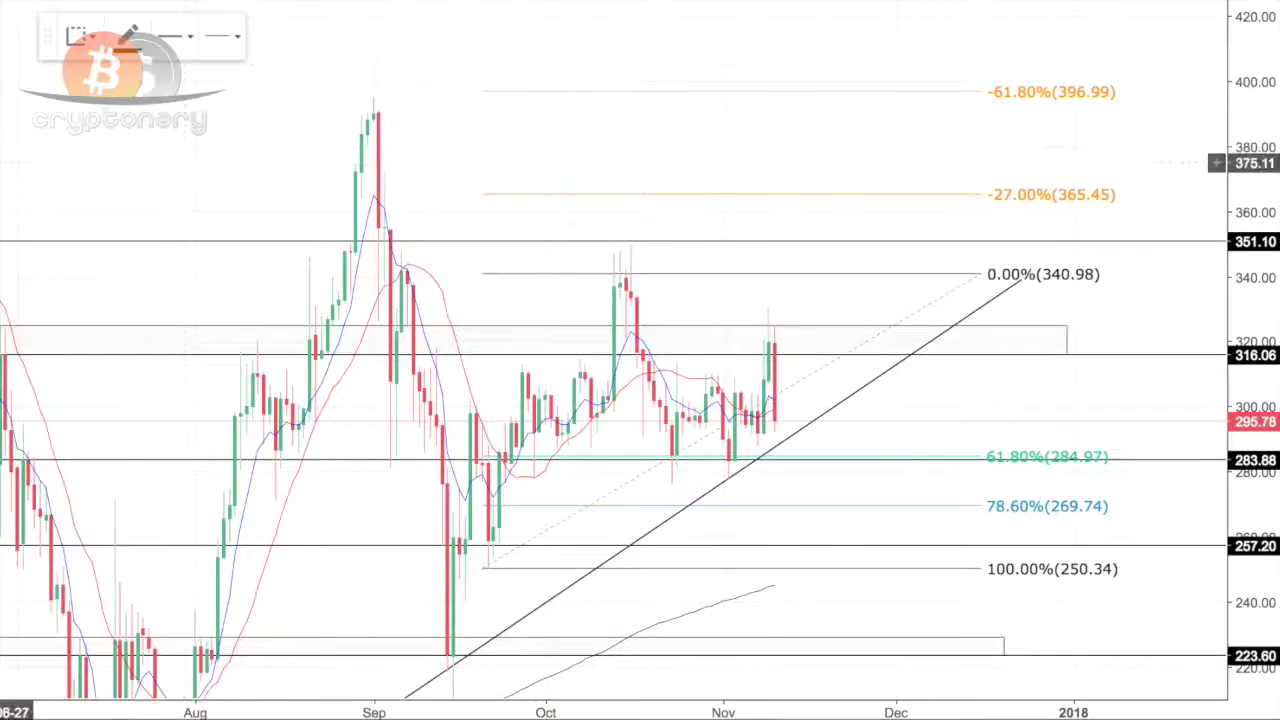
pyautogui.click(1216, 126)
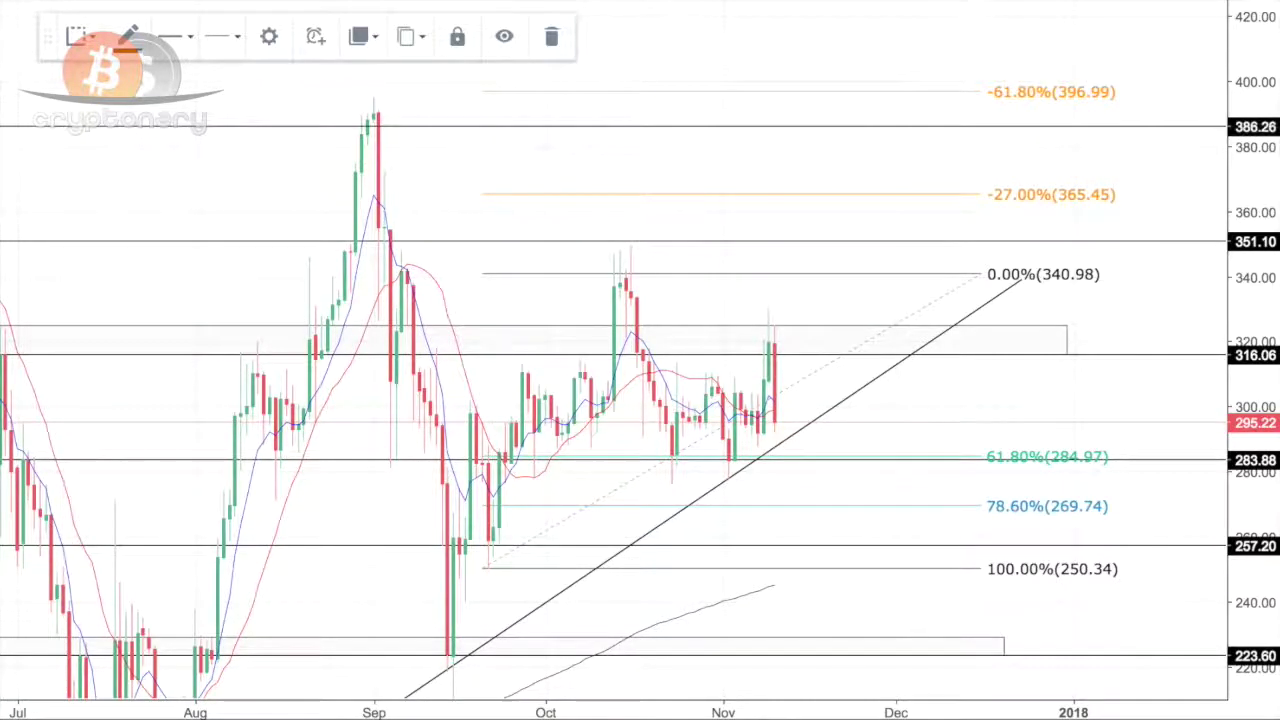
# Step: Try a rectangular zone from 386.26 up to about 397.03, lower its upper edge to about 393.31, and delete it
pyautogui.click(2, 126)
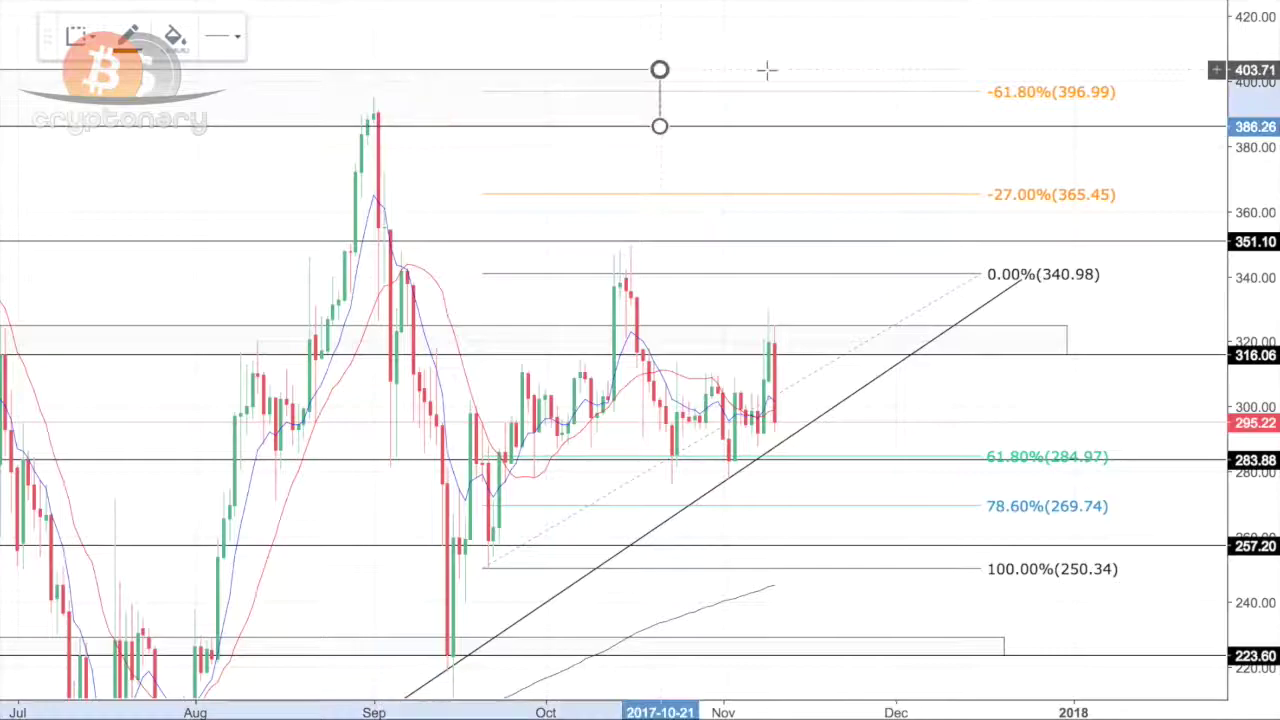
pyautogui.click(1211, 91)
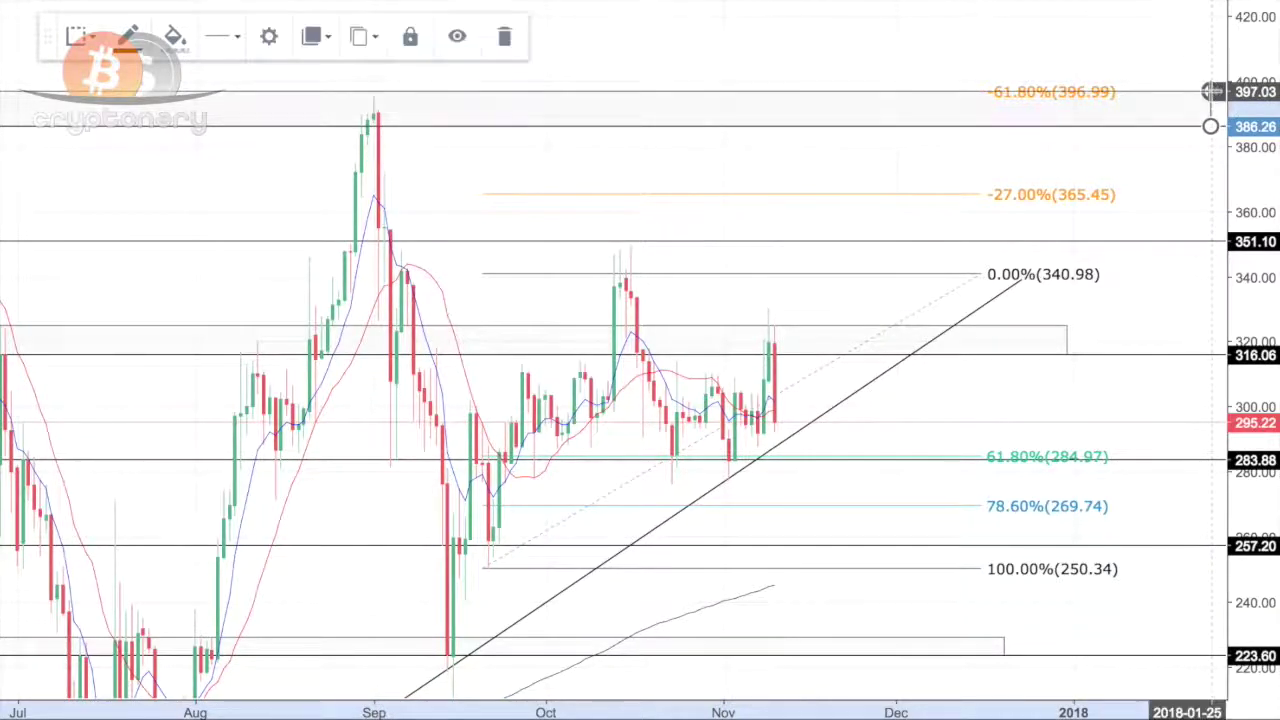
pyautogui.click(740, 57)
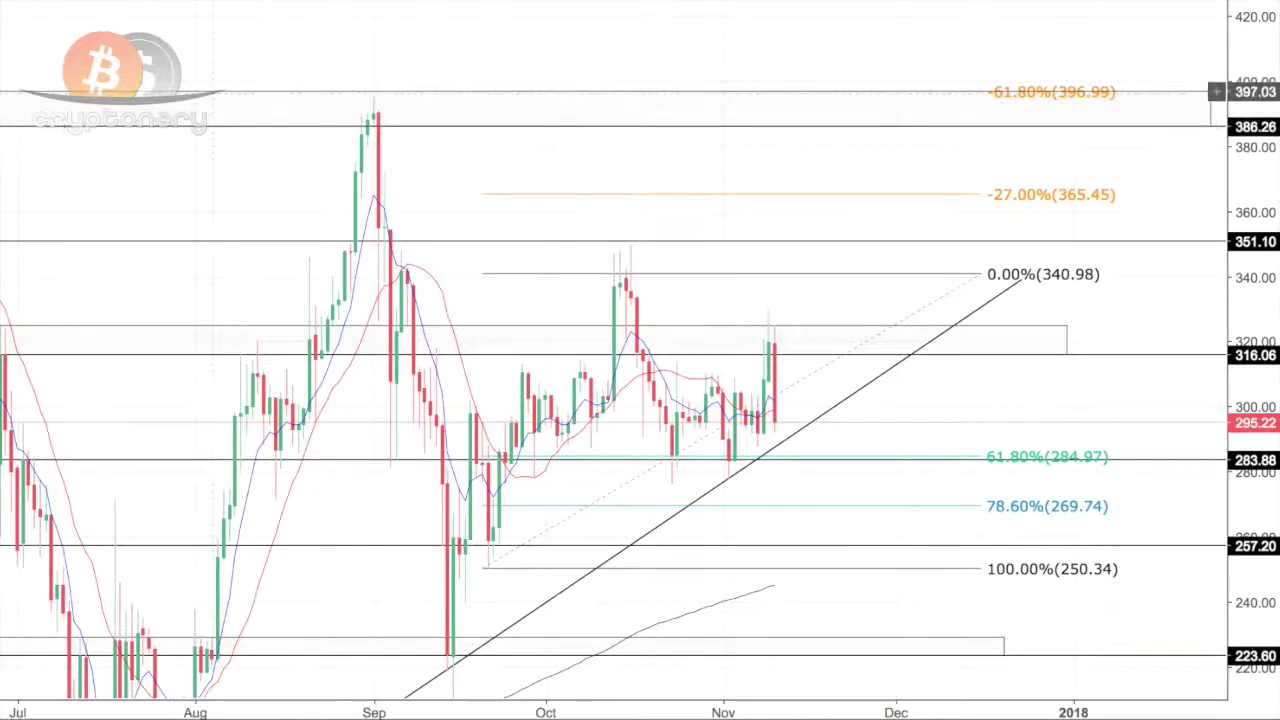
pyautogui.click(1216, 91)
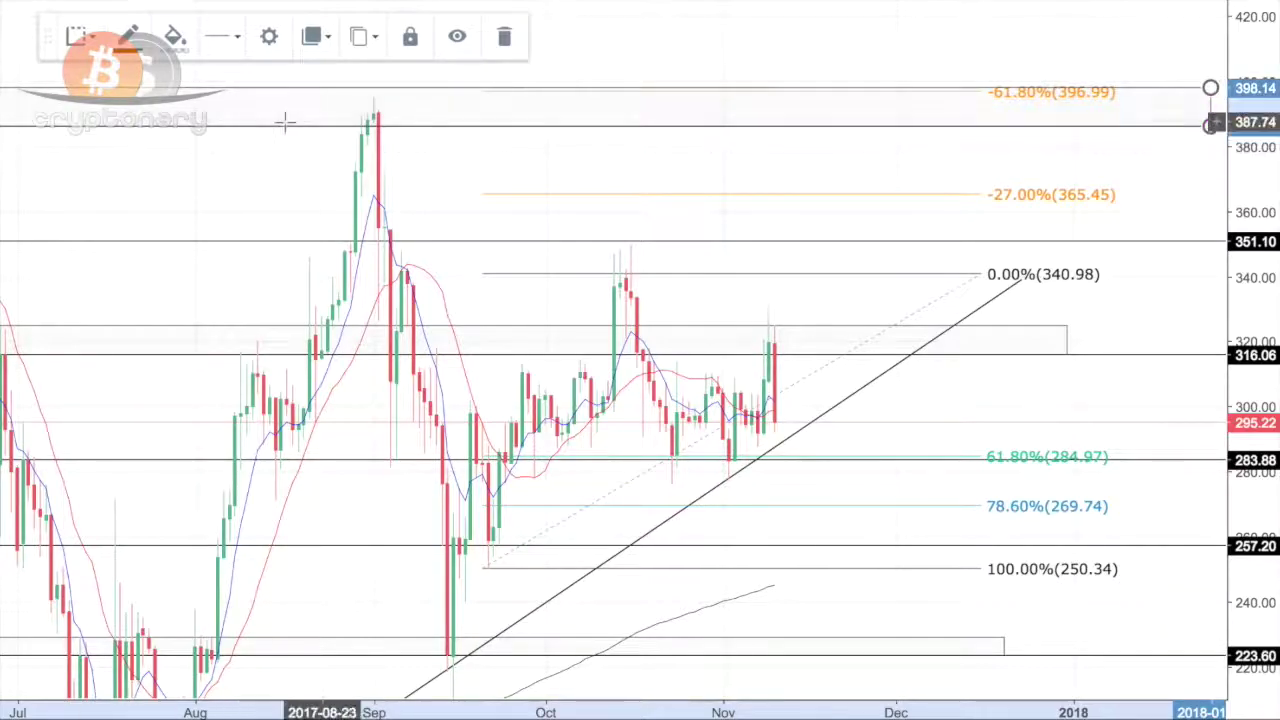
pyautogui.moveTo(1216, 87); pyautogui.dragTo(1216, 102)
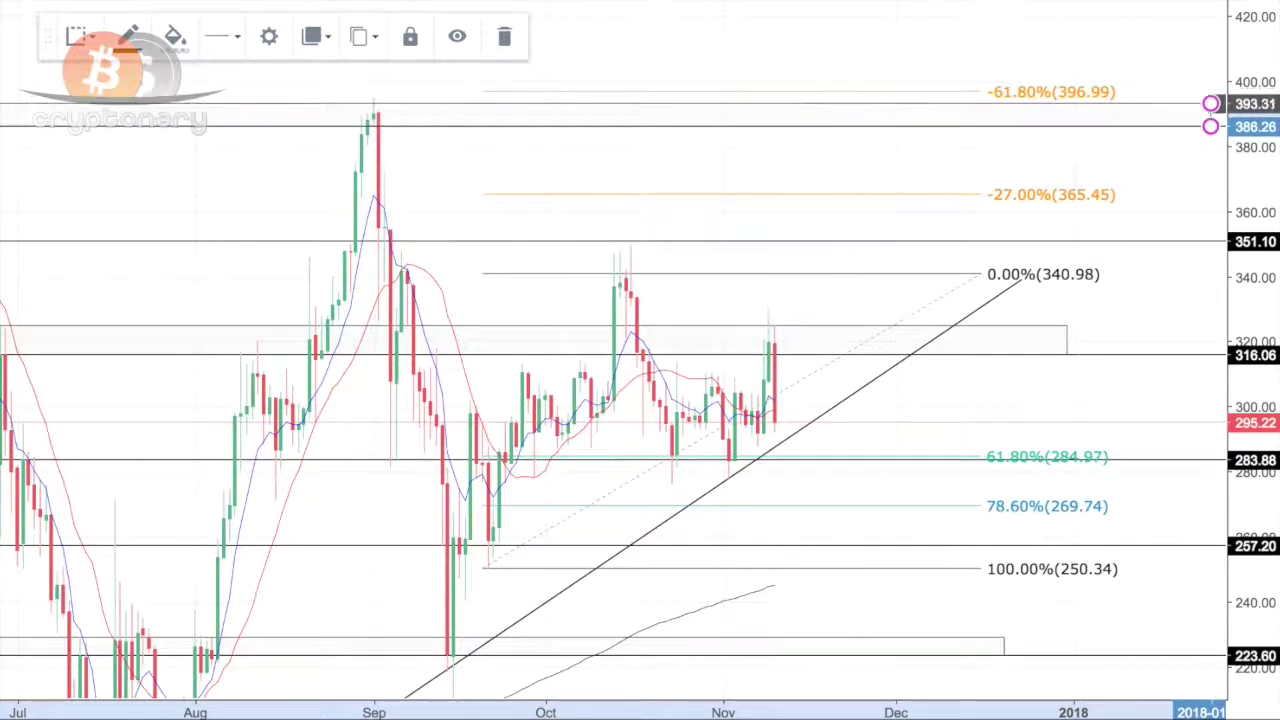
pyautogui.press('Delete')
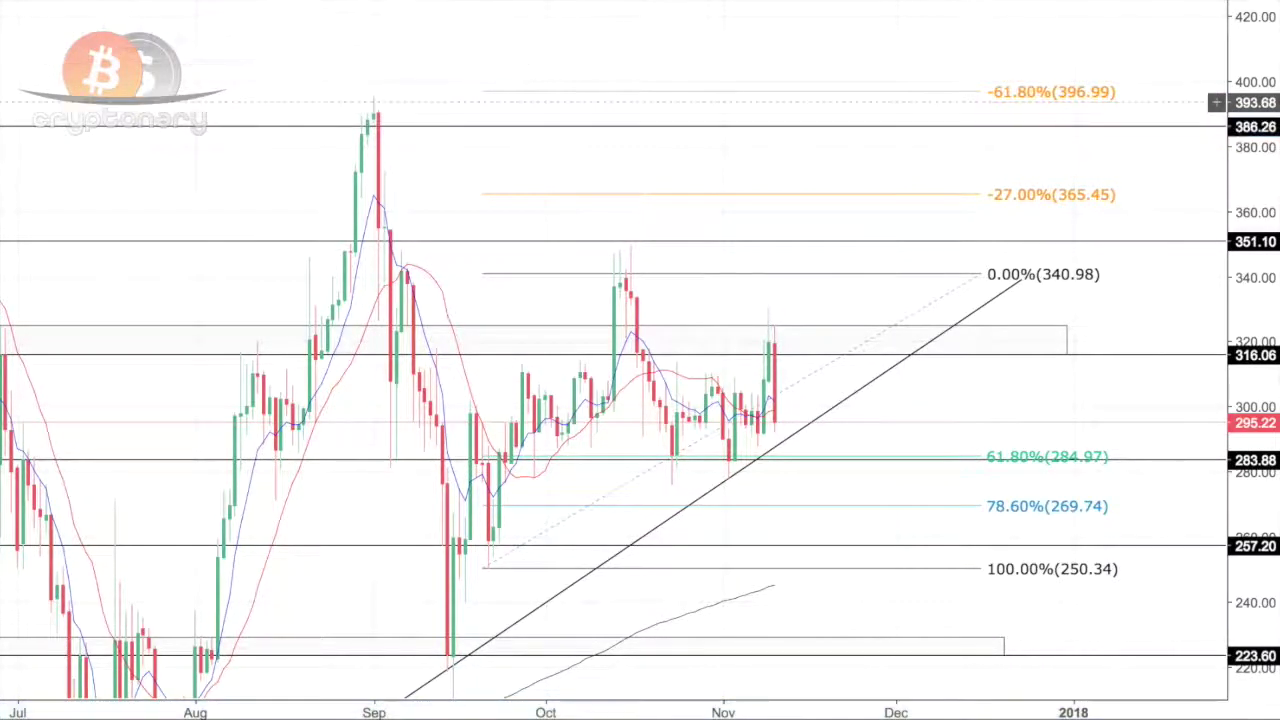
# Step: Draw a rectangular zone from about 385.88 up to 397.77, extending to about 2018-01-20
pyautogui.click(3, 122)
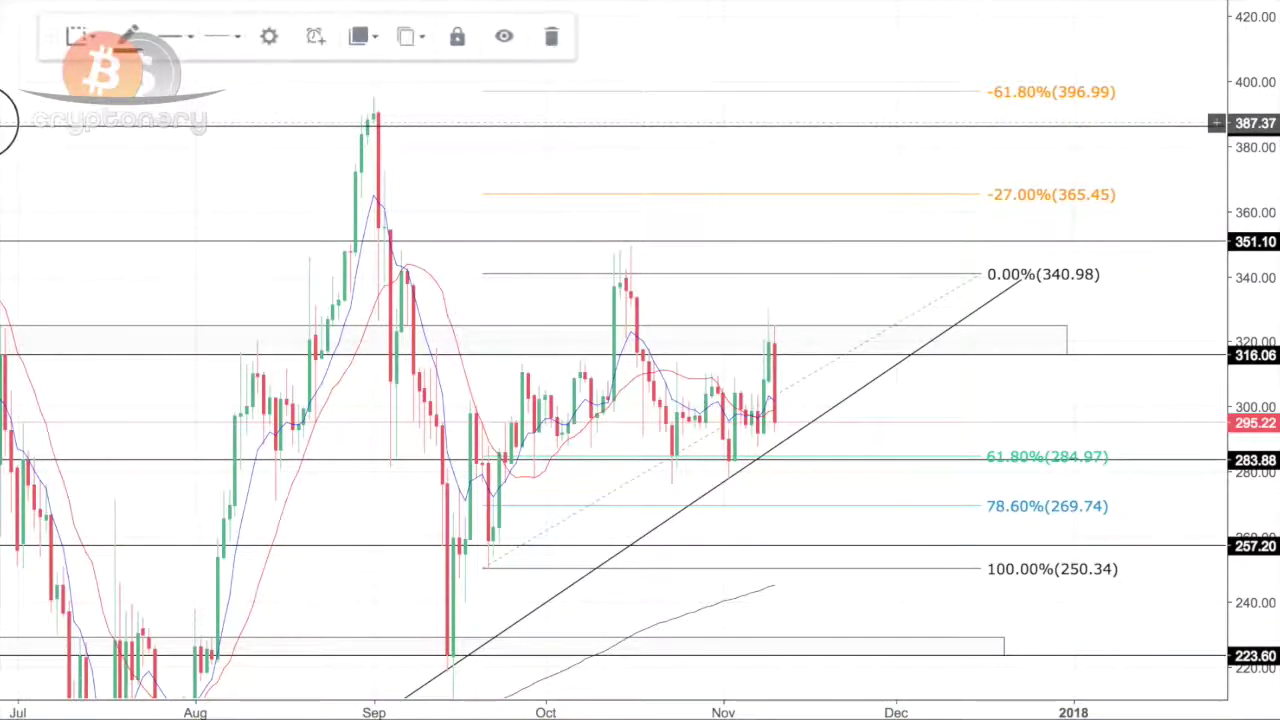
pyautogui.moveTo(1216, 123); pyautogui.dragTo(1216, 128)
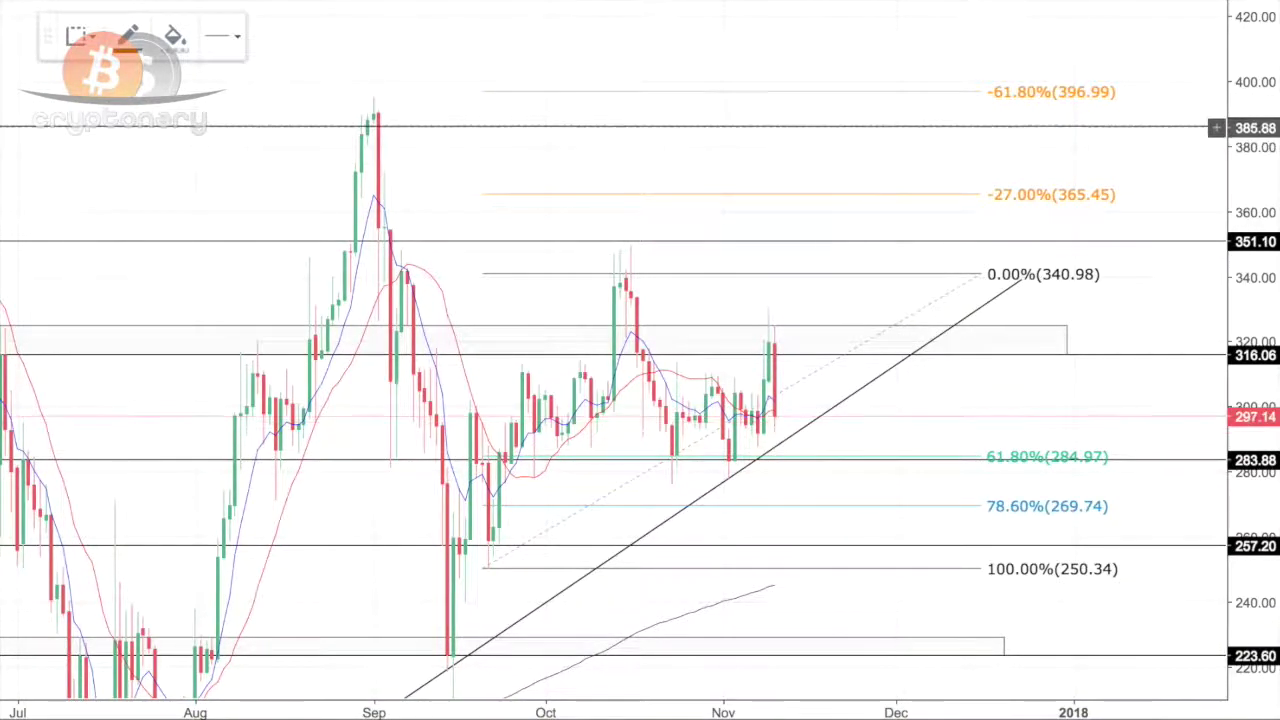
pyautogui.click(3, 127)
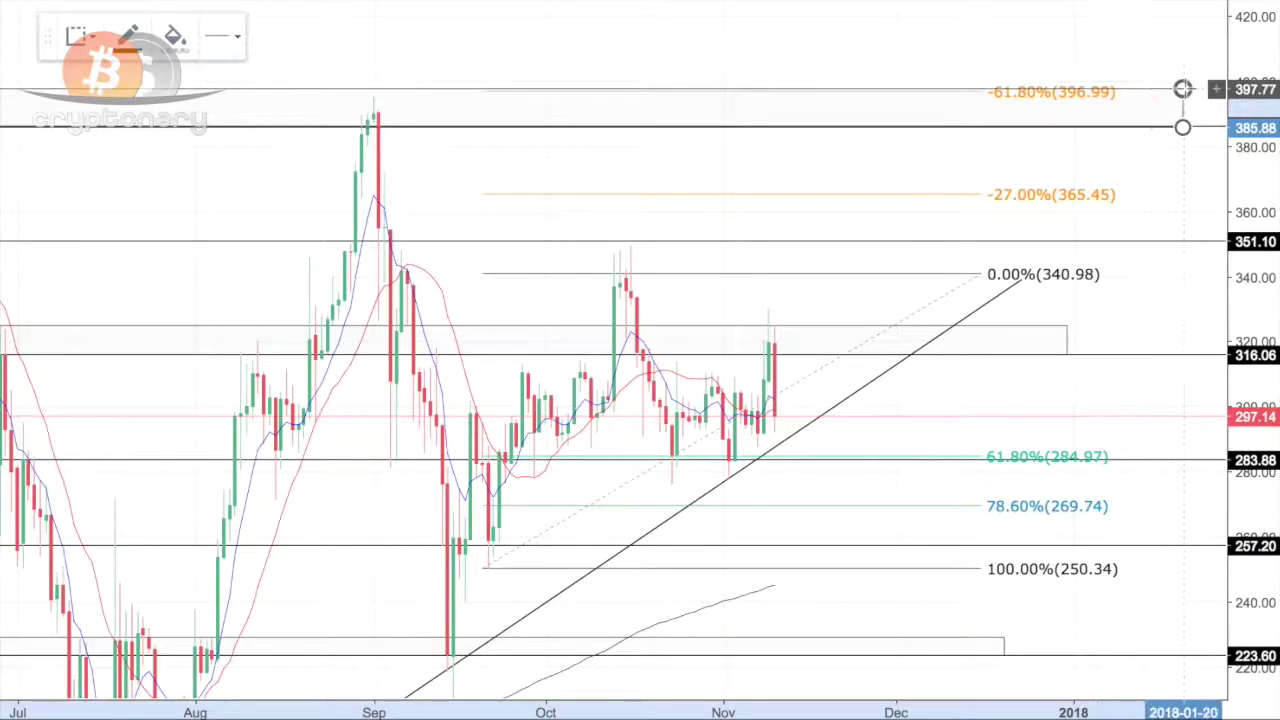
pyautogui.moveTo(1187, 89); pyautogui.dragTo(1187, 89)
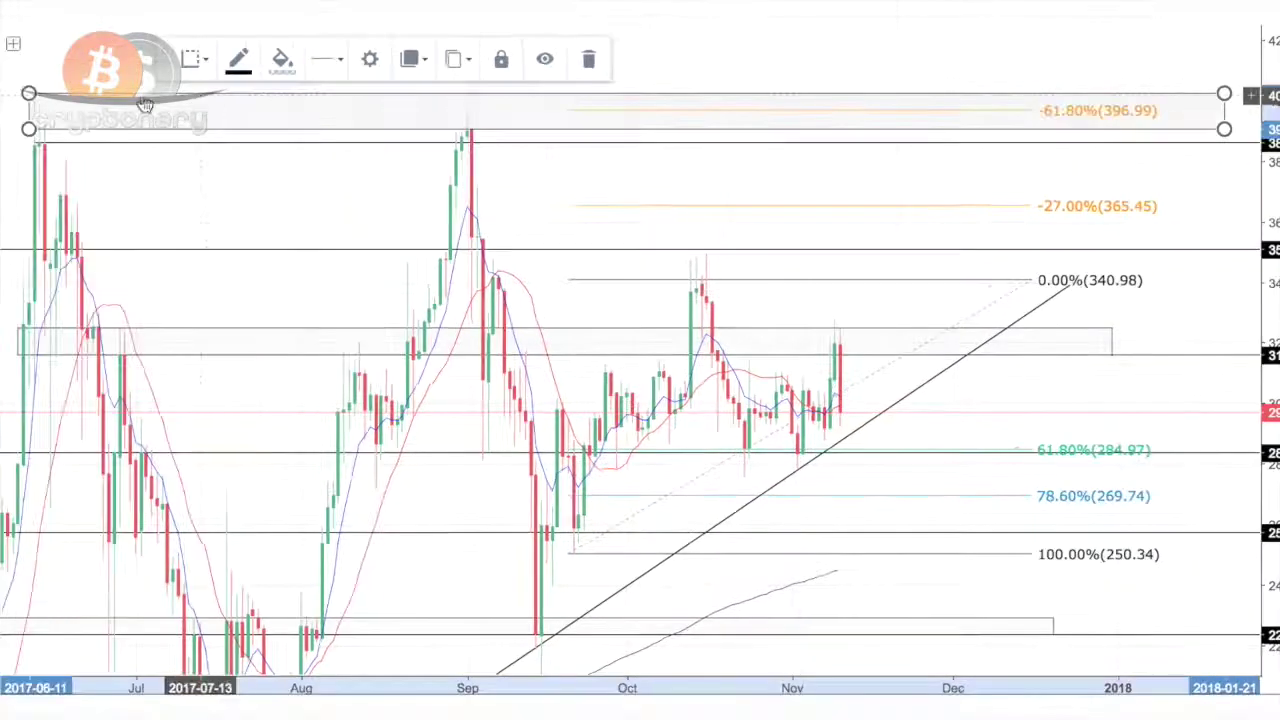
# Step: Narrow the upper zone to a thin band around the -61.80% extension, starting at 2017-06-12
pyautogui.moveTo(28, 130)
pyautogui.mouseDown()
pyautogui.moveTo(183, 126)
pyautogui.moveTo(34, 121)
pyautogui.mouseUp()
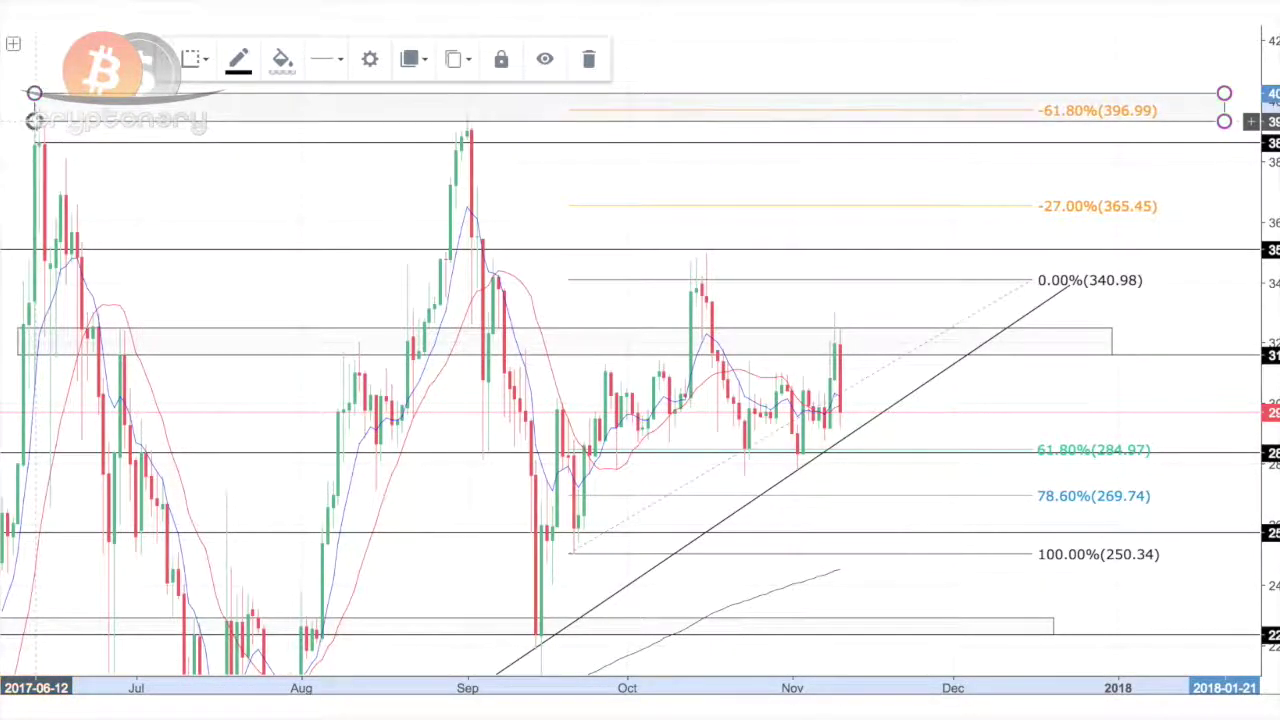
pyautogui.click(183, 138)
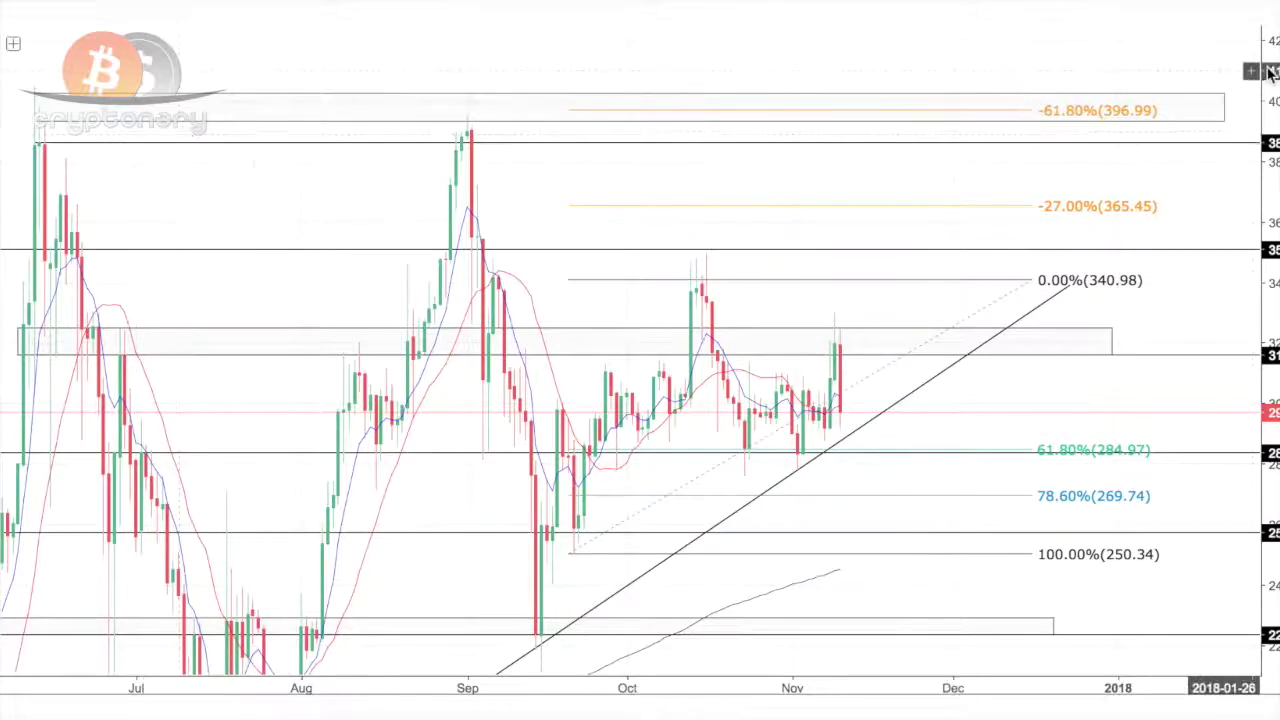
pyautogui.moveTo(1224, 94); pyautogui.dragTo(1224, 104)
pyautogui.click(928, 87)
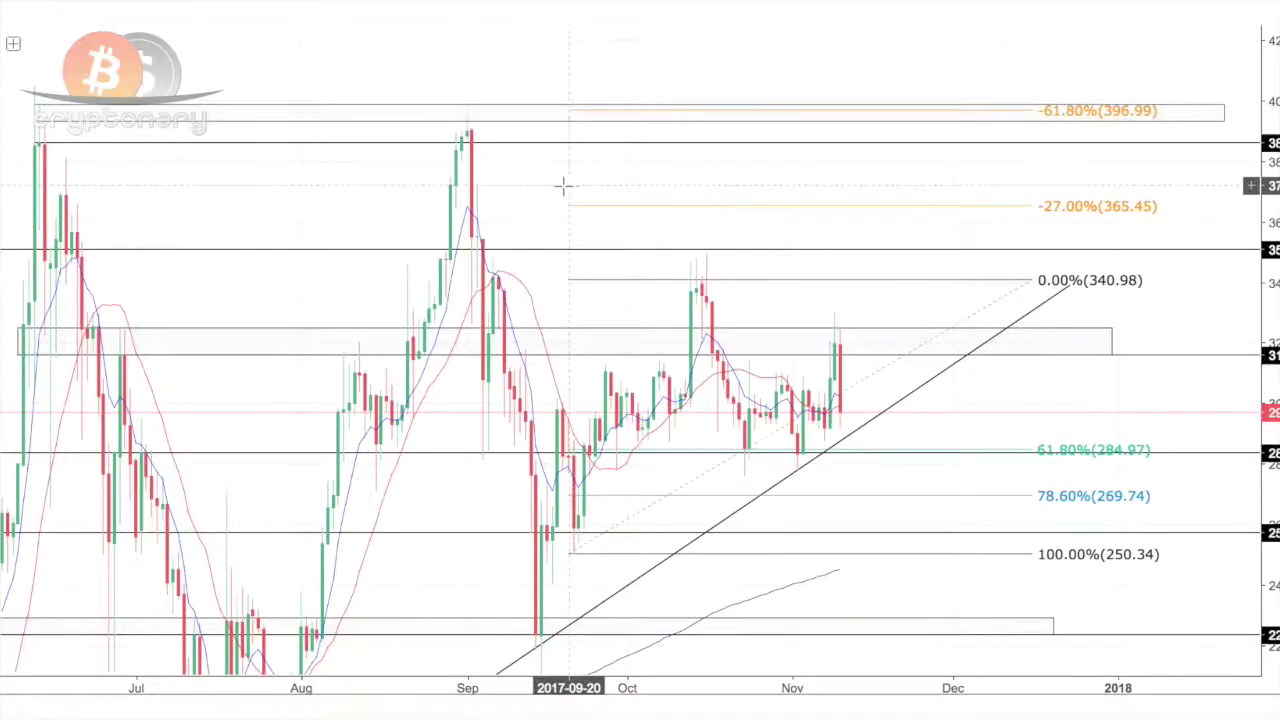
# Step: Fill the thin zone around the -61.80% extension with bright green, keeping its transparency
pyautogui.click(228, 119)
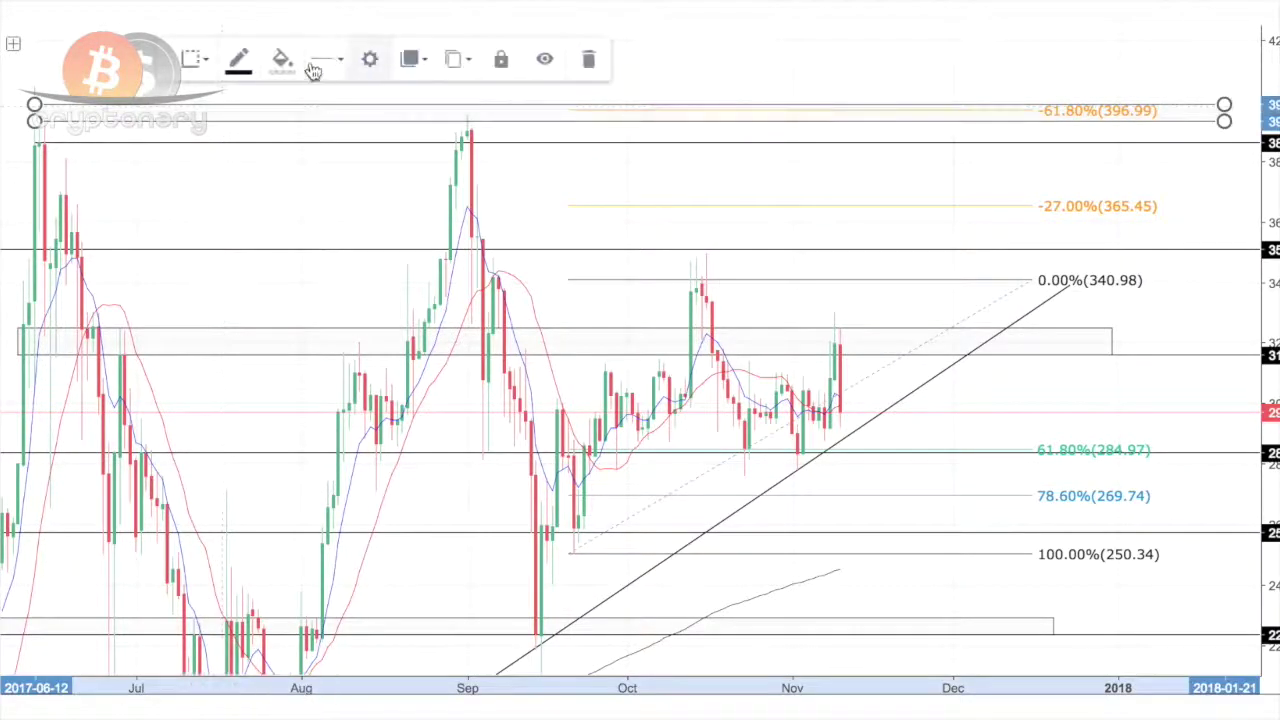
pyautogui.click(276, 59)
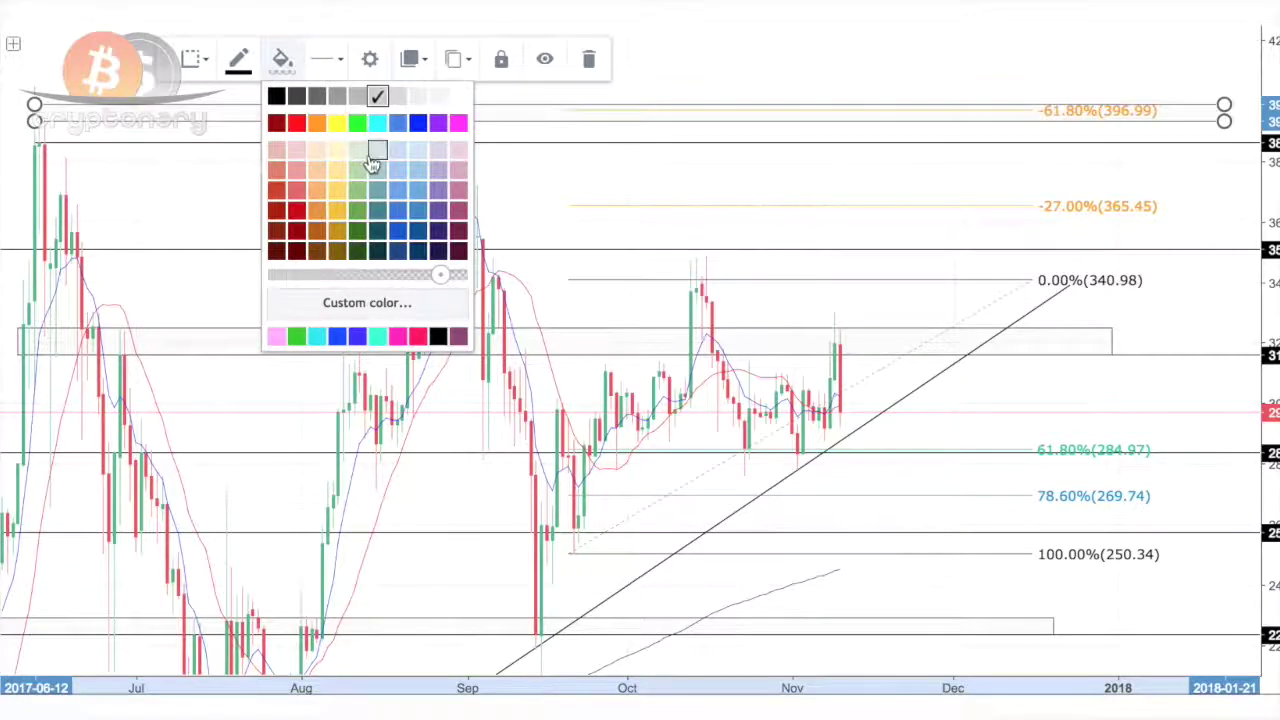
pyautogui.click(515, 195)
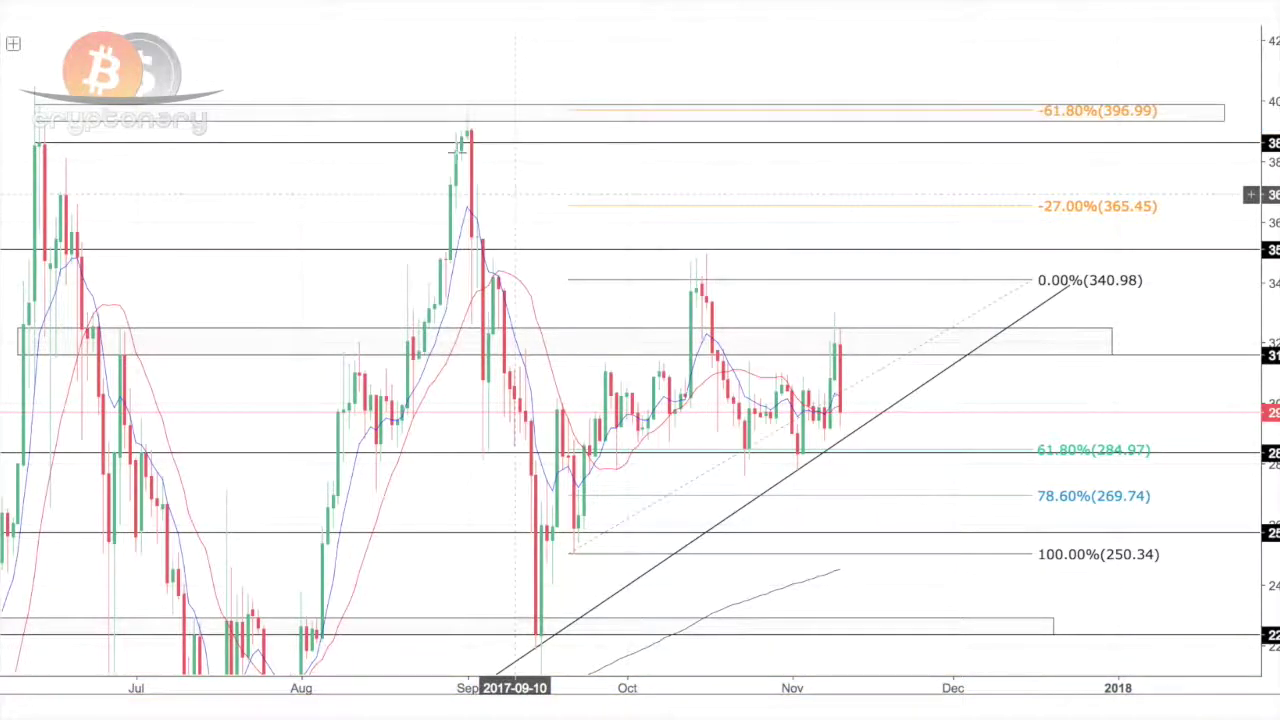
pyautogui.click(340, 110)
pyautogui.click(283, 62)
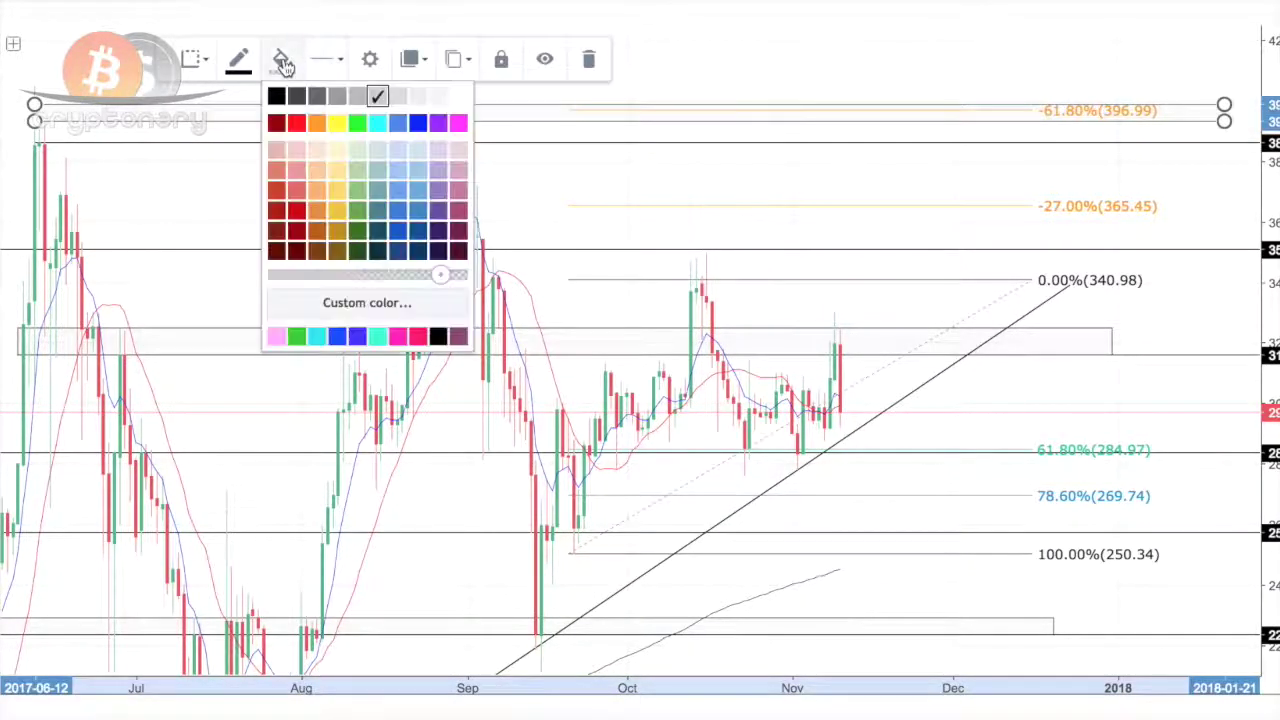
pyautogui.click(359, 124)
pyautogui.click(560, 251)
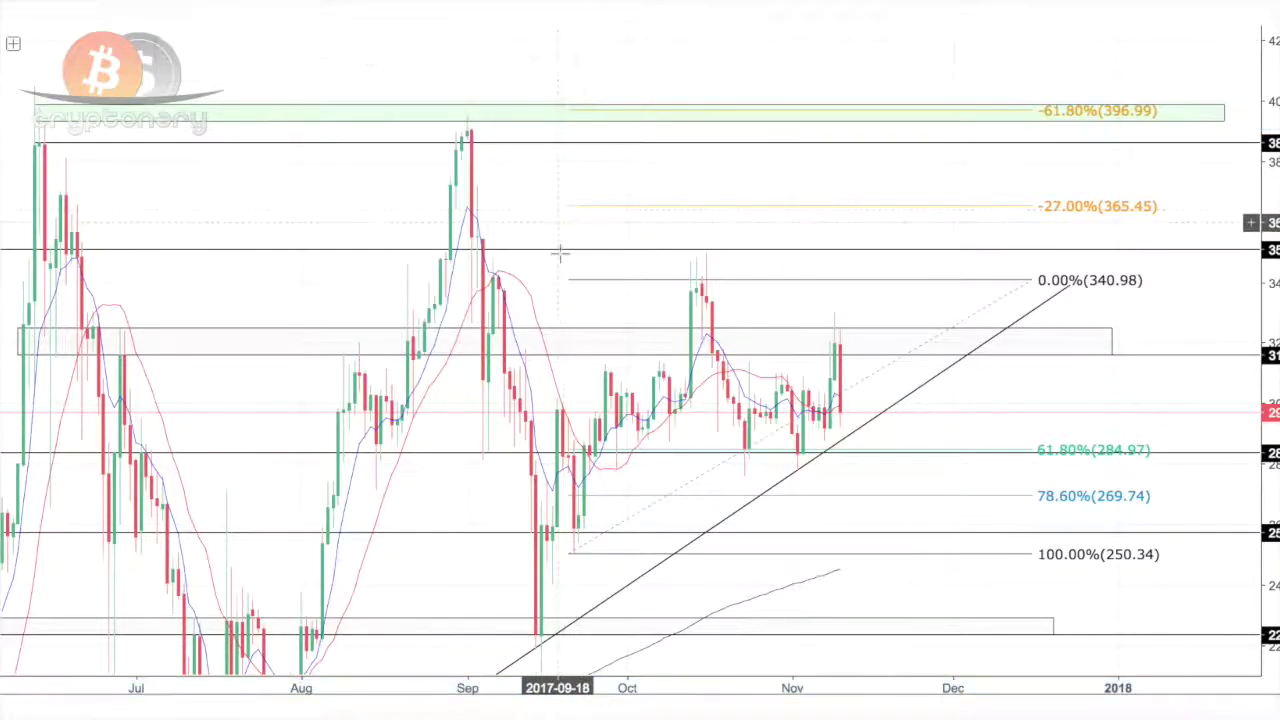
pyautogui.rightClick(293, 131)
pyautogui.moveTo(517, 237)
pyautogui.click(614, 269)
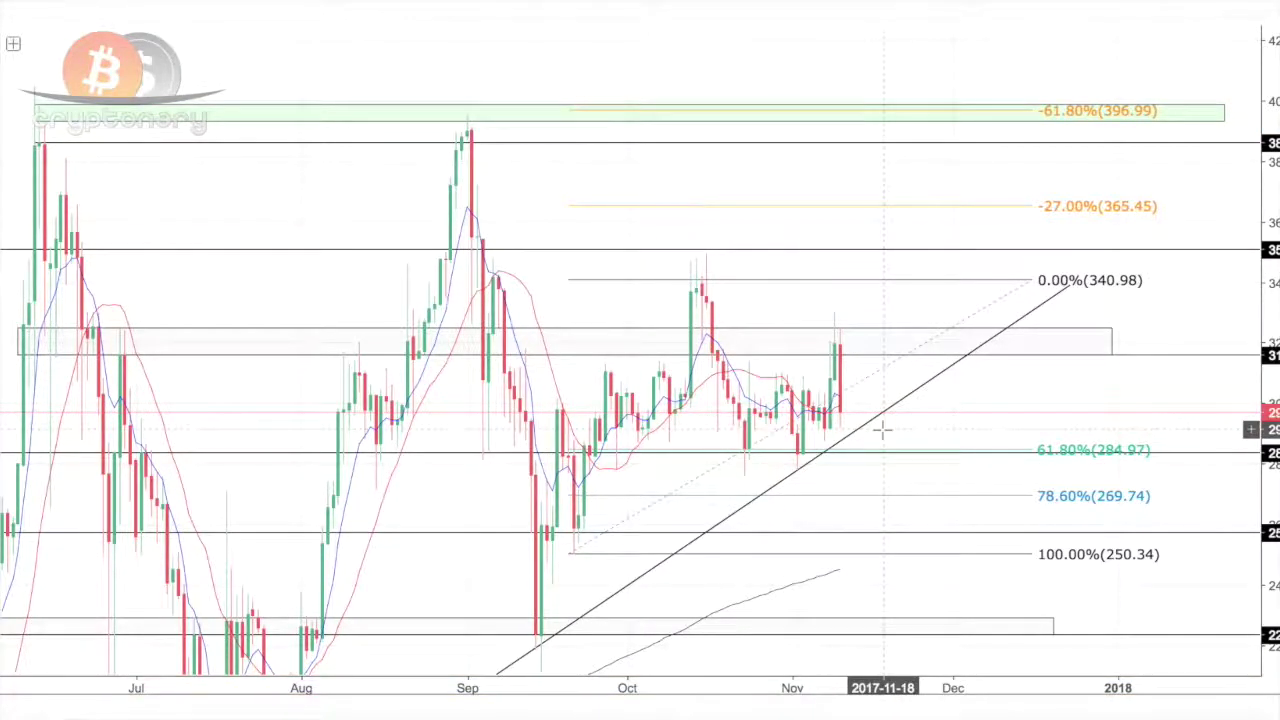
# Step: Delete the Fibonacci retracement from the chart and dismiss the advertisement
pyautogui.click(1126, 290)
pyautogui.press('Delete')
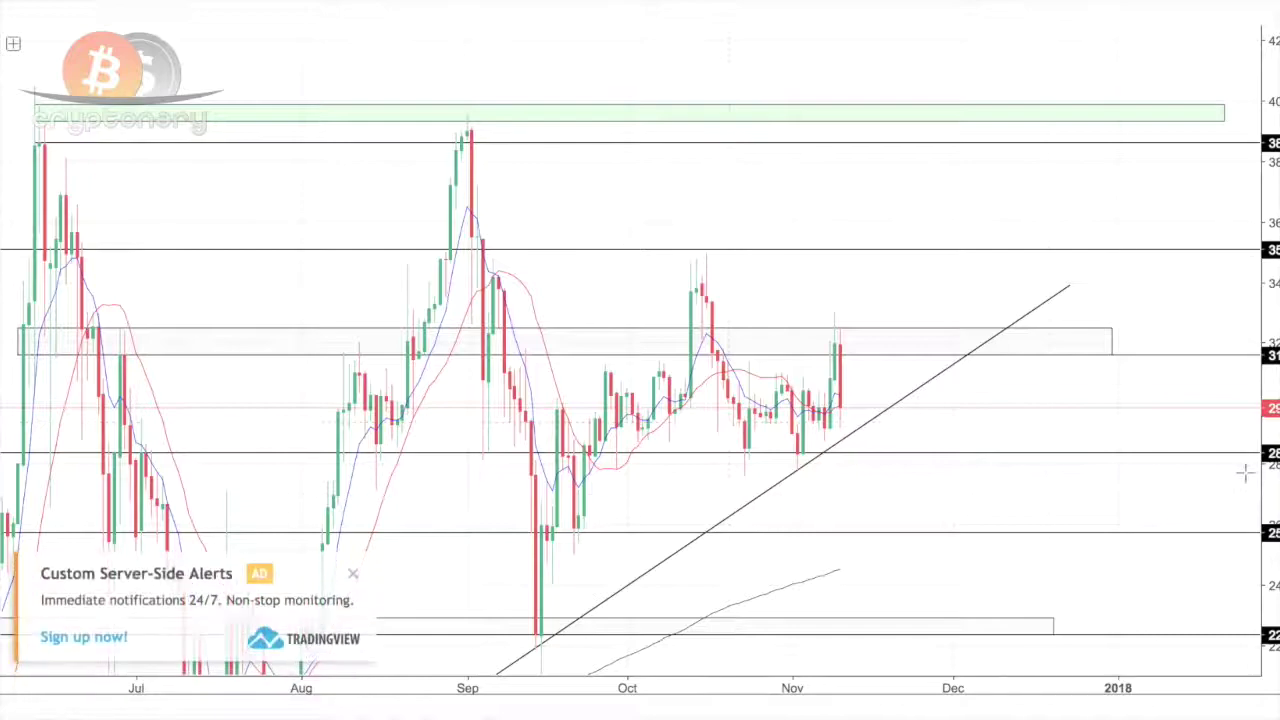
pyautogui.click(353, 573)
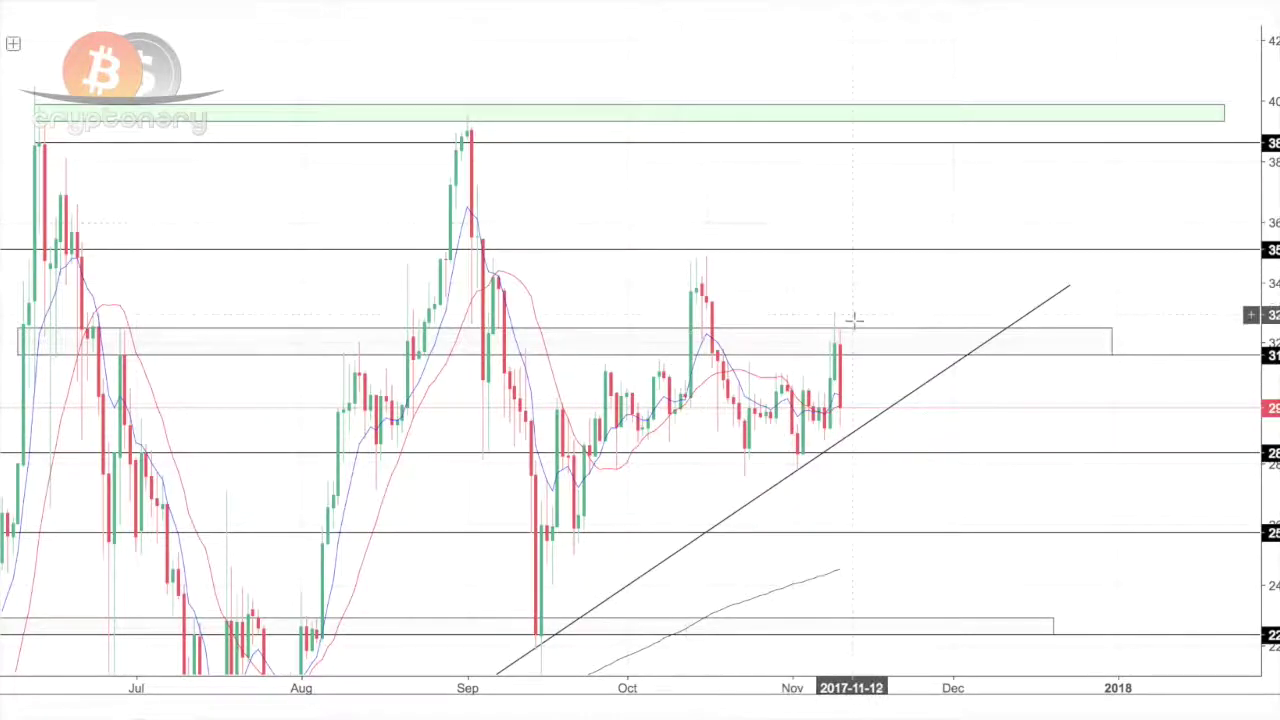
# Step: Draw a thin green support zone just below the current price, from 2017-09-11 to 2017-12-15
pyautogui.scroll(3, 868, 345)
pyautogui.moveTo(1265, 583); pyautogui.dragTo(1263, 268)
pyautogui.scroll(3, 1157, 280)
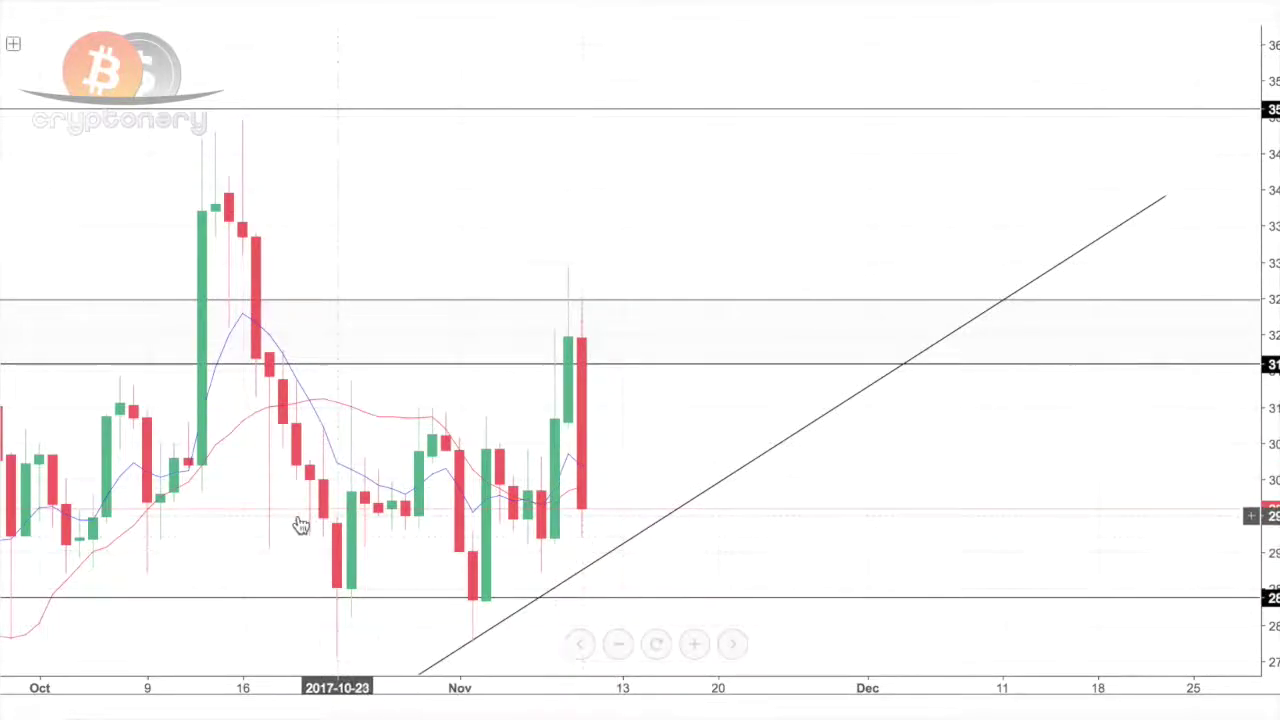
pyautogui.scroll(-3, 200, 522)
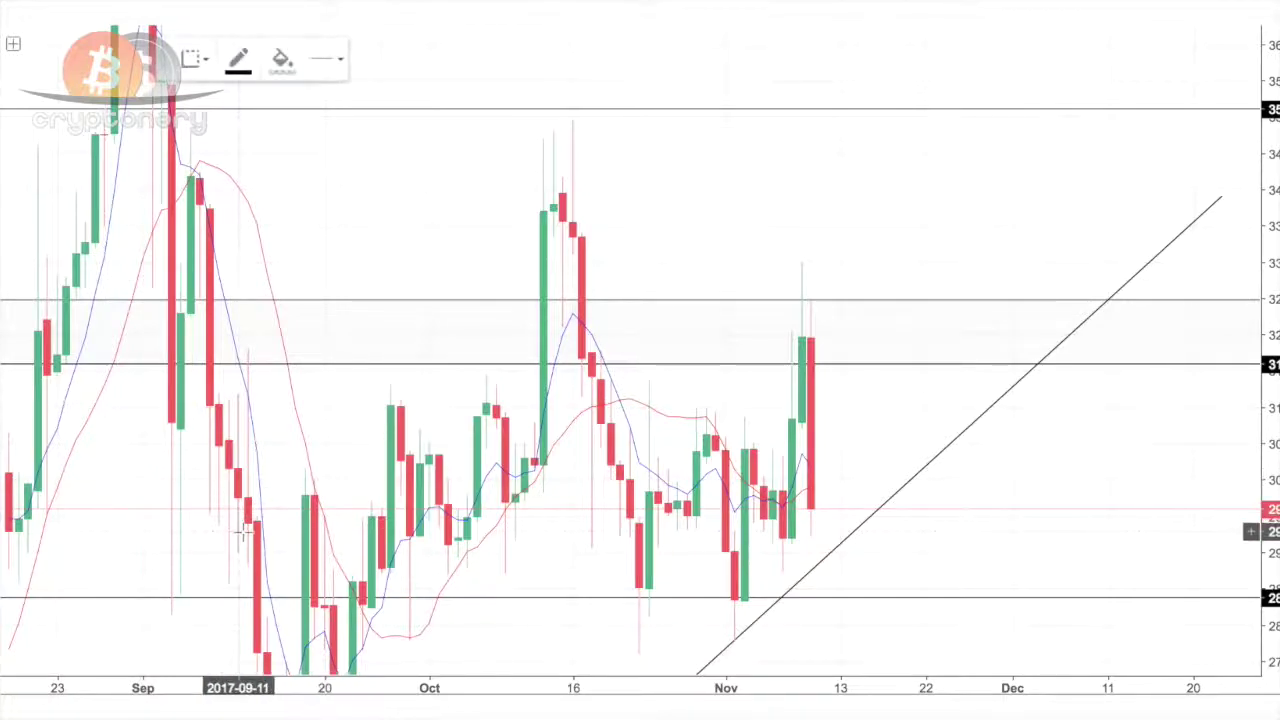
pyautogui.moveTo(237, 538)
pyautogui.mouseDown()
pyautogui.moveTo(1077, 537)
pyautogui.moveTo(1143, 523)
pyautogui.mouseUp()
pyautogui.click(1037, 503)
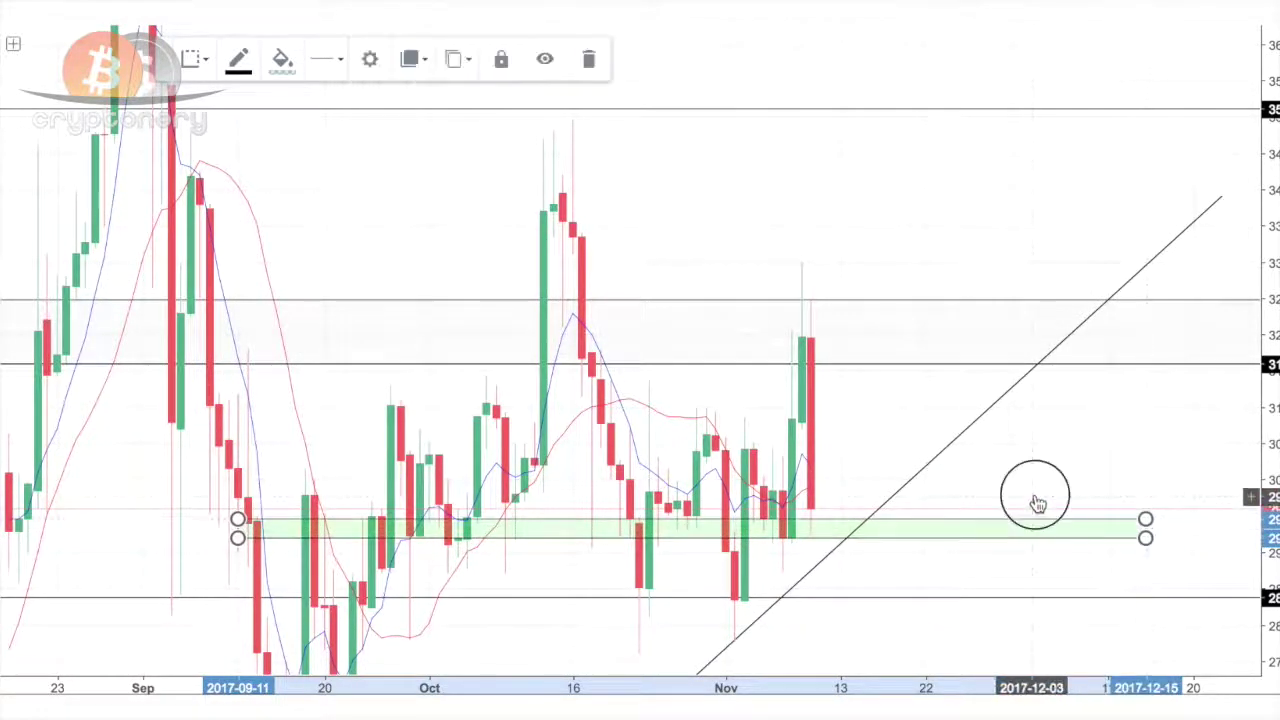
pyautogui.click(949, 534)
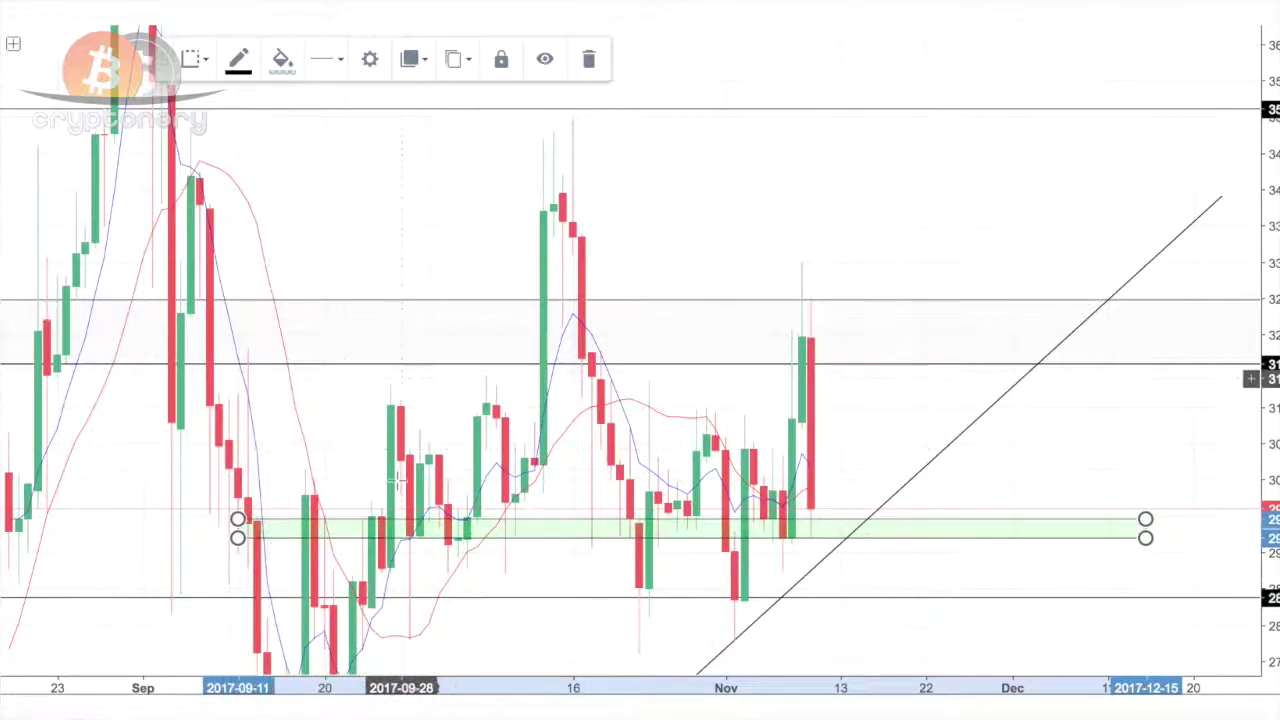
# Step: Review the thin green zone below the current price against the surrounding candles, and delete it
pyautogui.scroll(-3, 877, 518)
pyautogui.moveTo(1275, 65); pyautogui.dragTo(1273, 120)
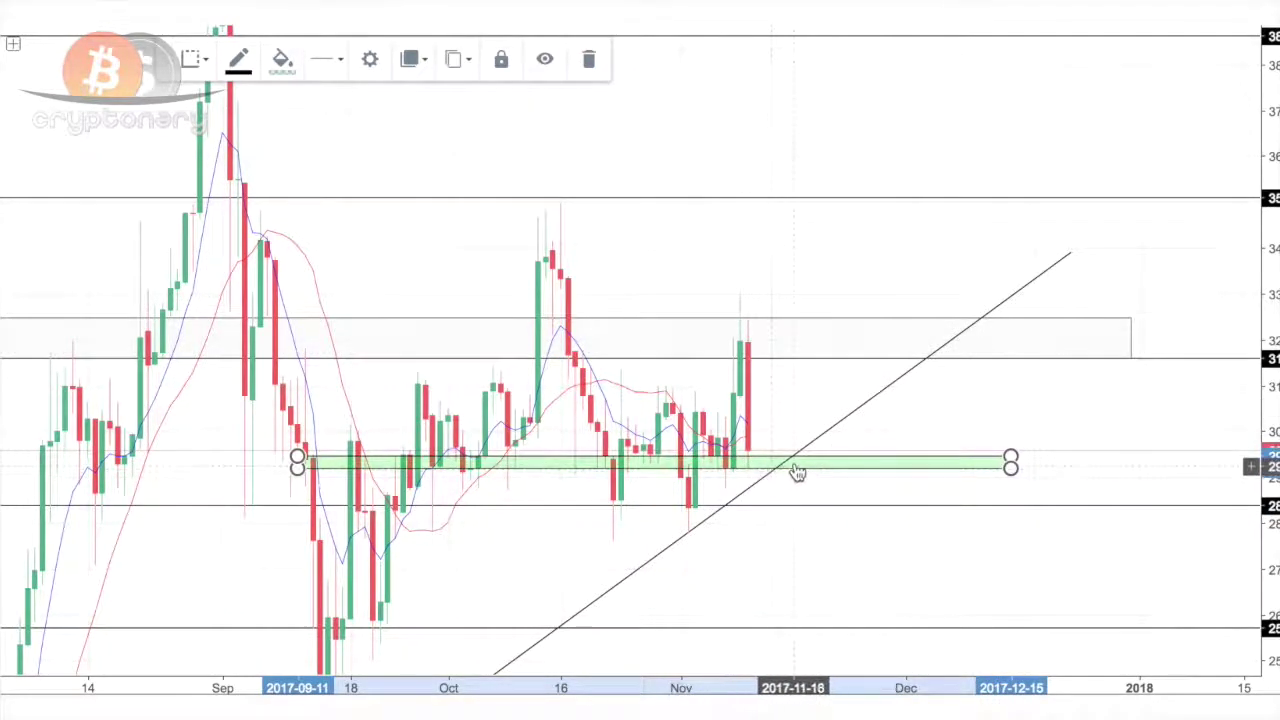
pyautogui.press('Delete')
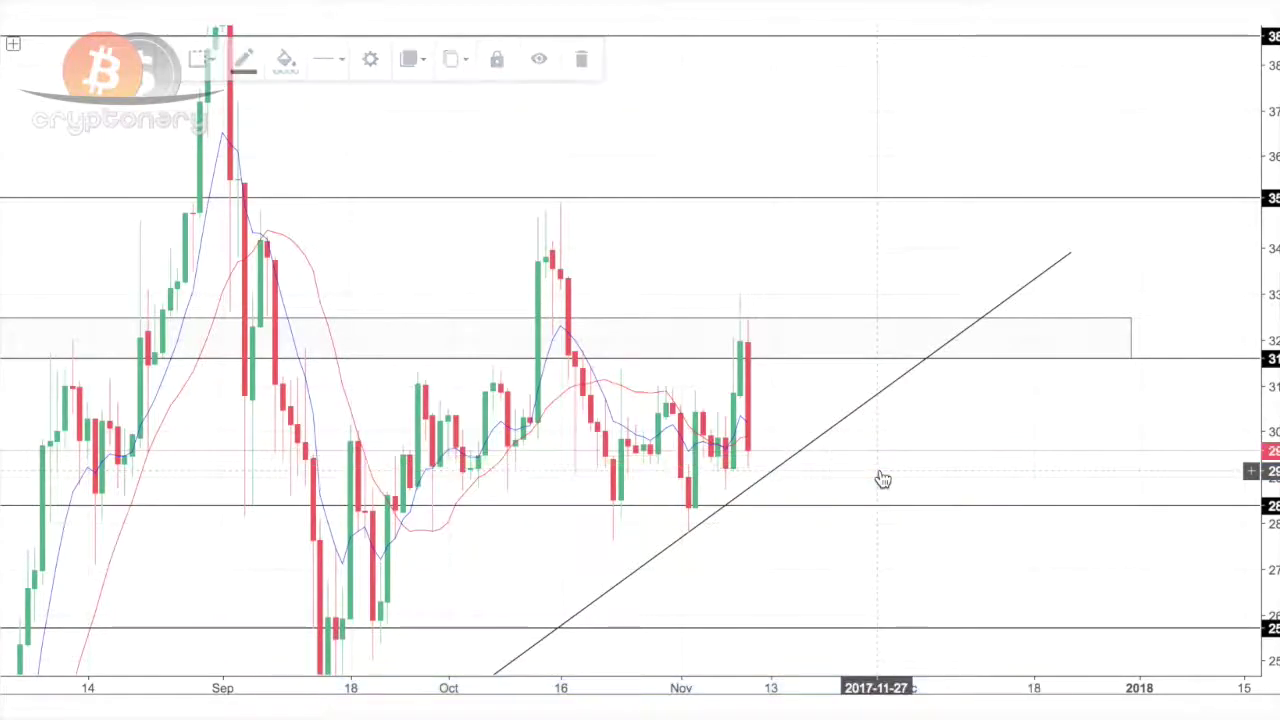
pyautogui.scroll(-4, 354, 486)
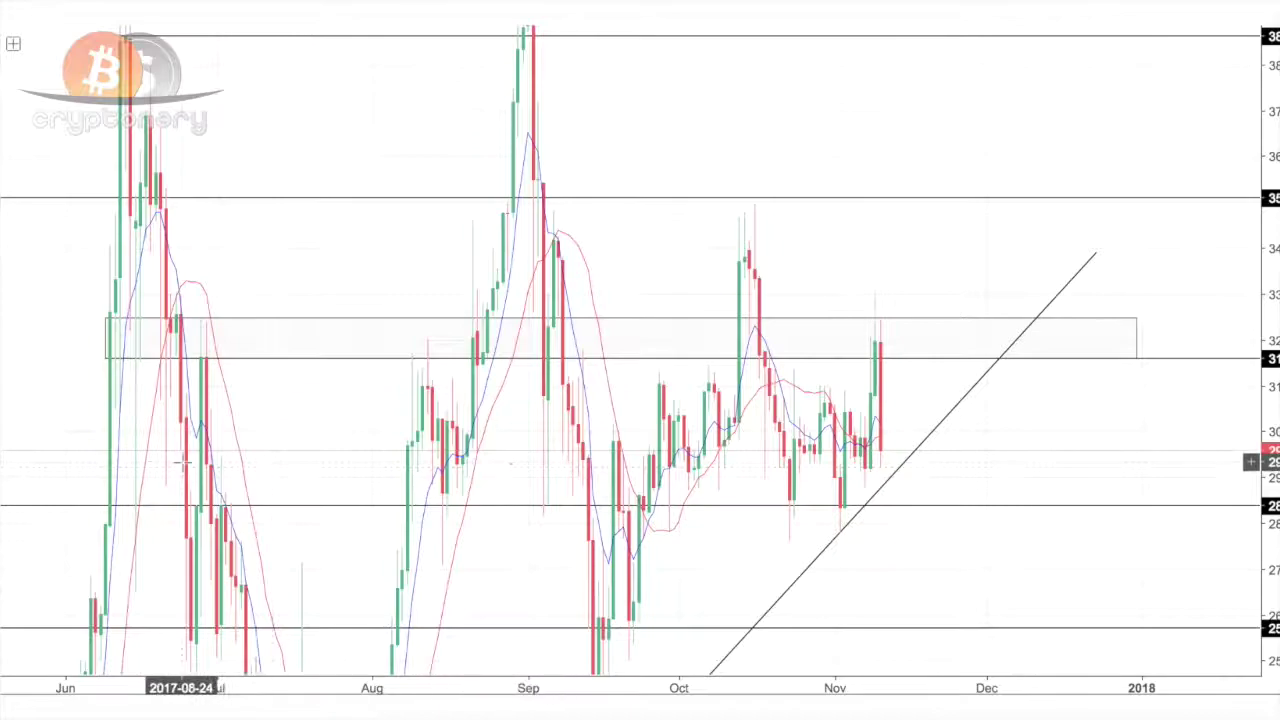
pyautogui.scroll(5, 365, 460)
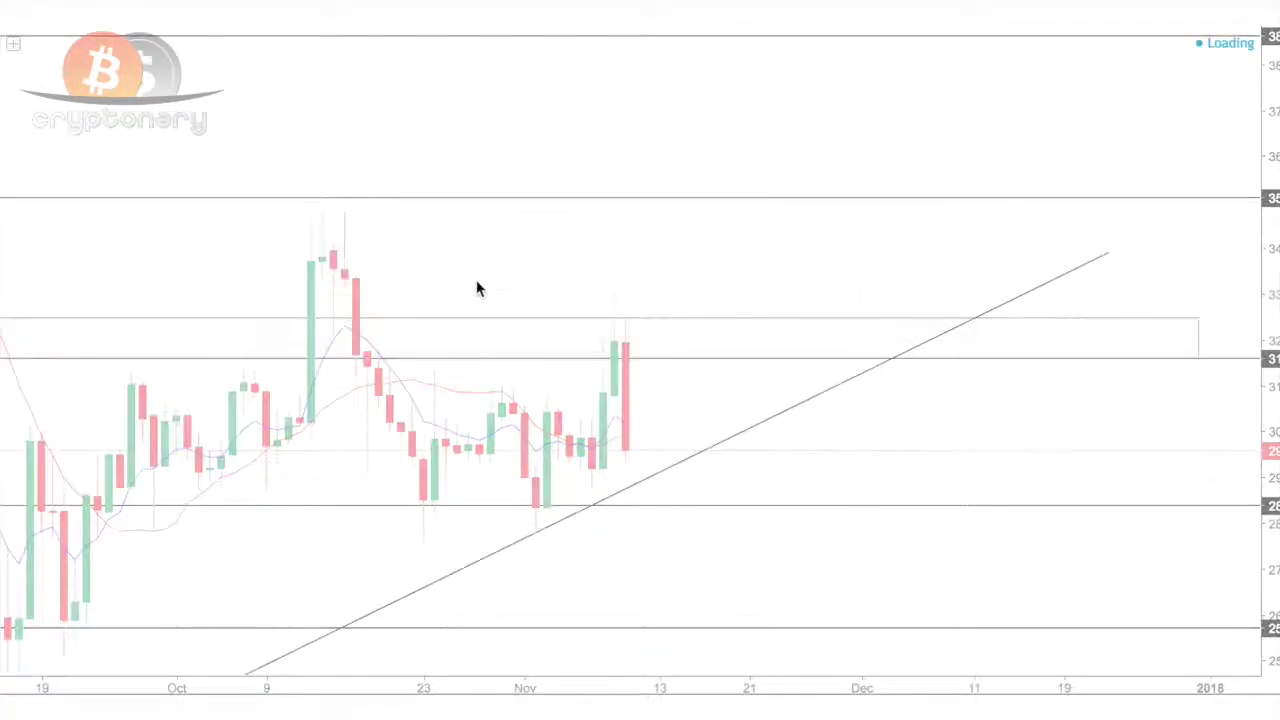
# Step: Examine the recent price action on the shorter-timeframe and daily charts against the support and resistance zones and the rising trend line
pyautogui.scroll(-4, 565, 433)
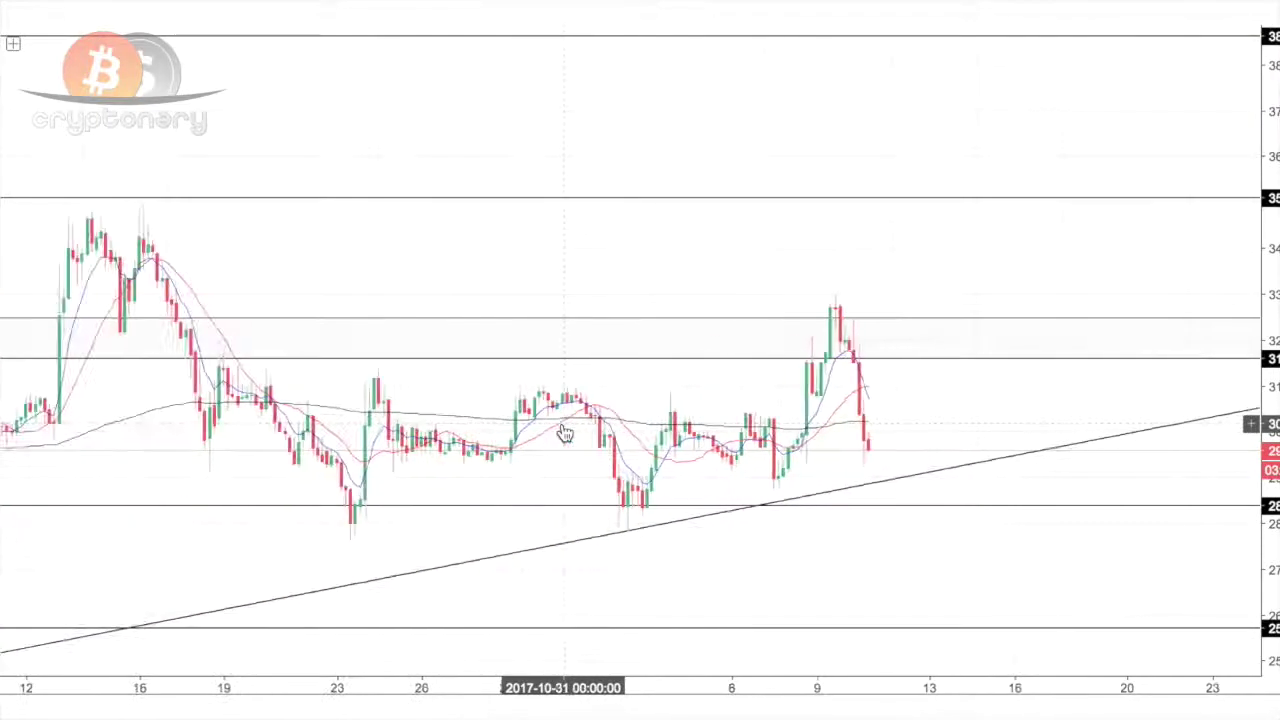
pyautogui.scroll(-3, 565, 433)
pyautogui.moveTo(1275, 601); pyautogui.dragTo(1275, 449)
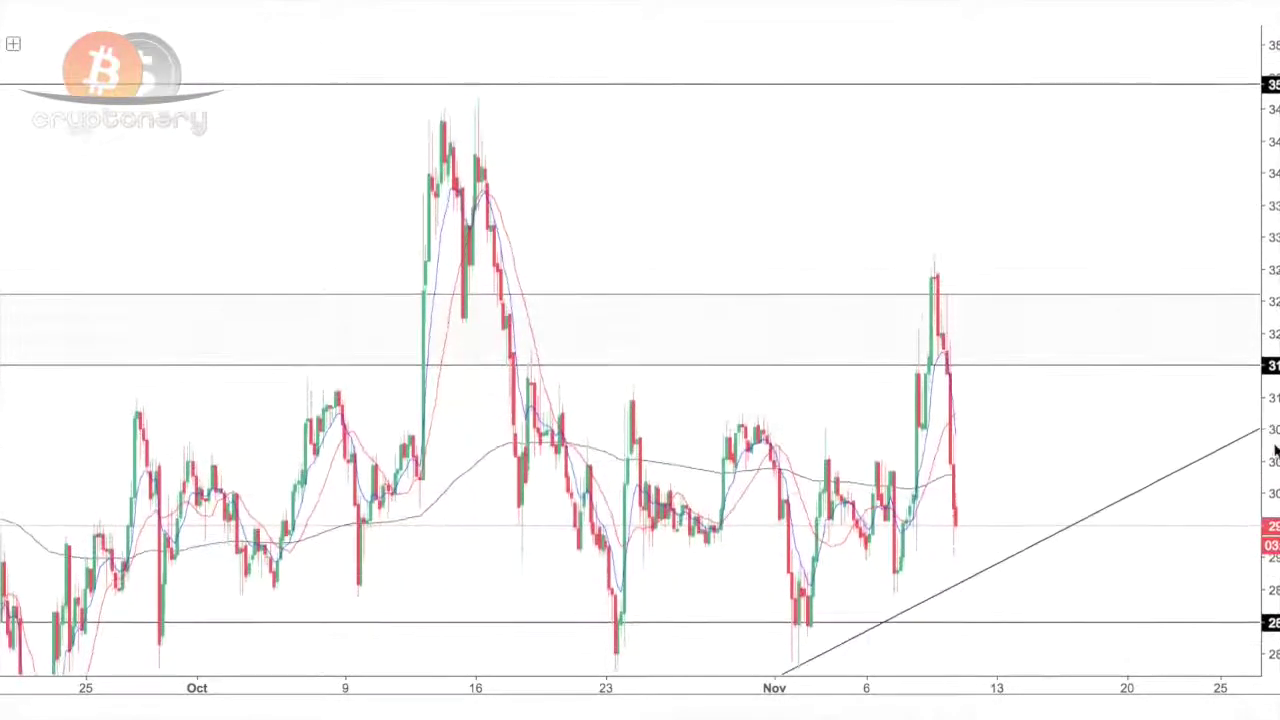
pyautogui.scroll(3, 1274, 483)
pyautogui.moveTo(1037, 420); pyautogui.dragTo(1025, 216)
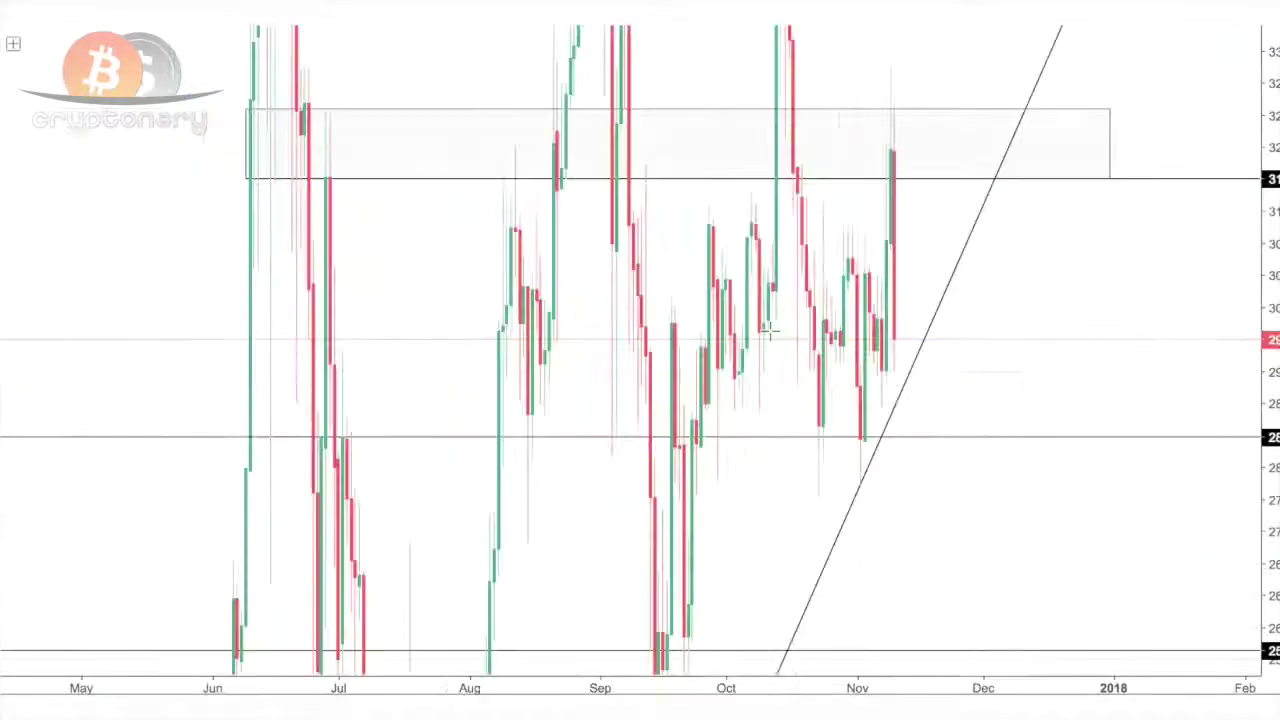
pyautogui.scroll(3, 771, 351)
pyautogui.moveTo(1272, 90); pyautogui.dragTo(1272, 371)
pyautogui.moveTo(869, 145); pyautogui.dragTo(886, 374)
pyautogui.scroll(-3, 886, 374)
pyautogui.moveTo(1267, 55); pyautogui.dragTo(1254, 350)
pyautogui.scroll(3, 1206, 346)
pyautogui.scroll(-2, 601, 408)
pyautogui.scroll(-2, 599, 407)
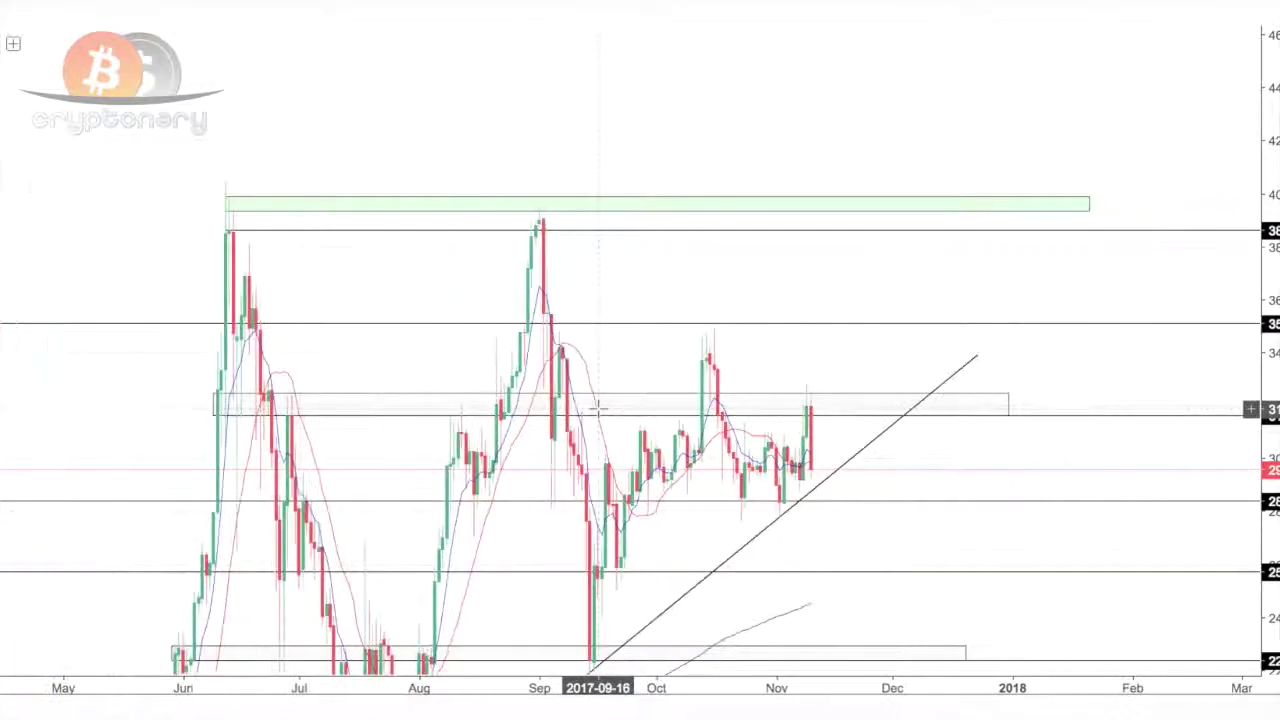
# Step: Place a long position at the latest candle with a 0.01 stop and a 103.50 (35.03%) target at the green resistance zone's upper edge
pyautogui.scroll(2, 593, 401)
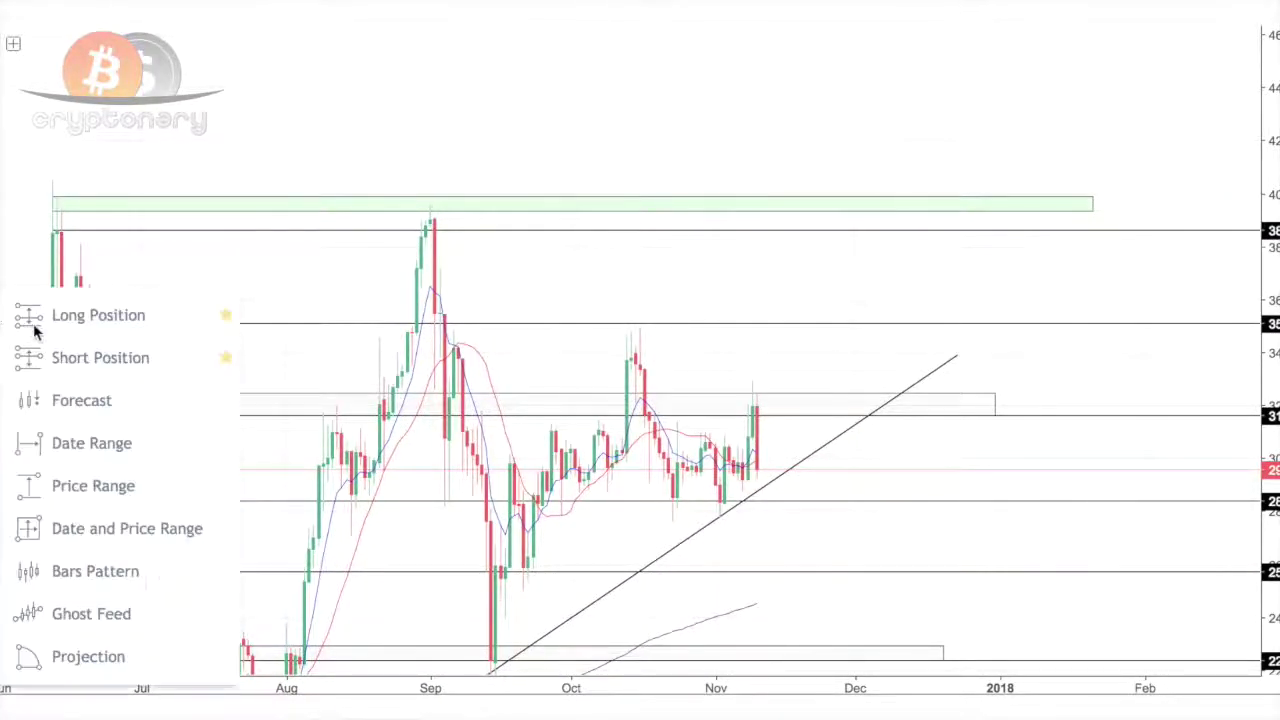
pyautogui.click(49, 320)
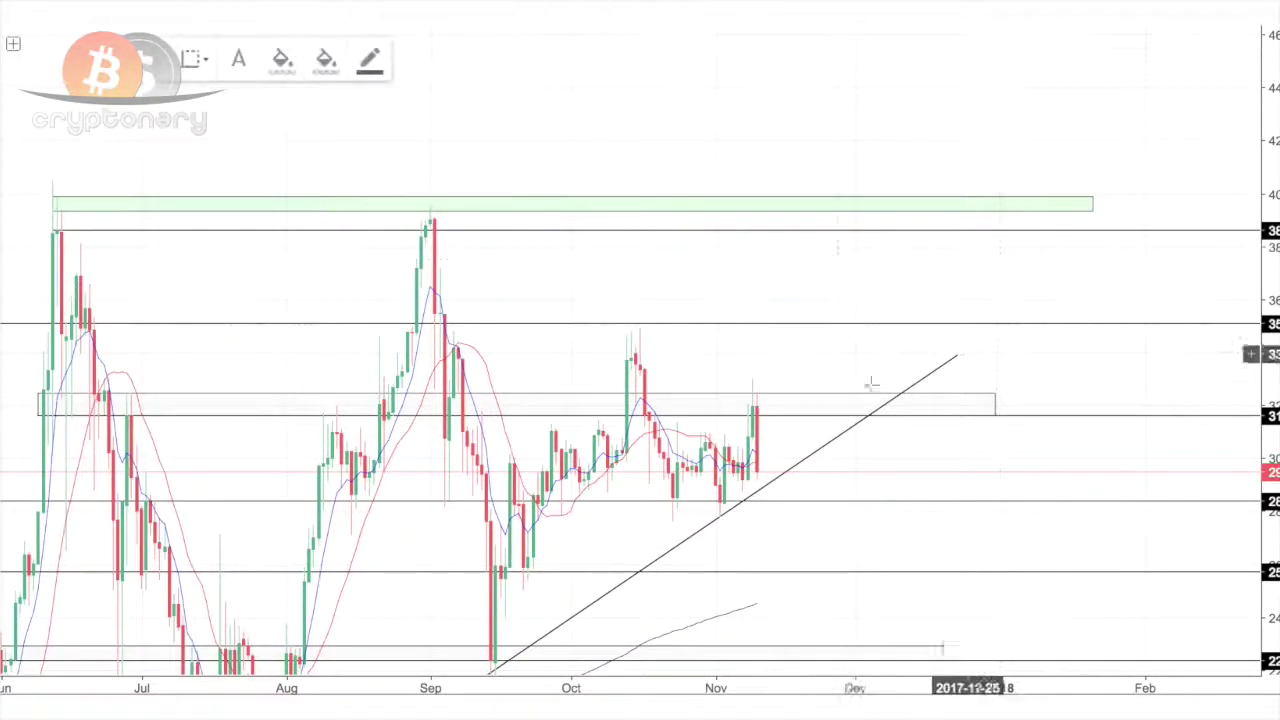
pyautogui.click(757, 470)
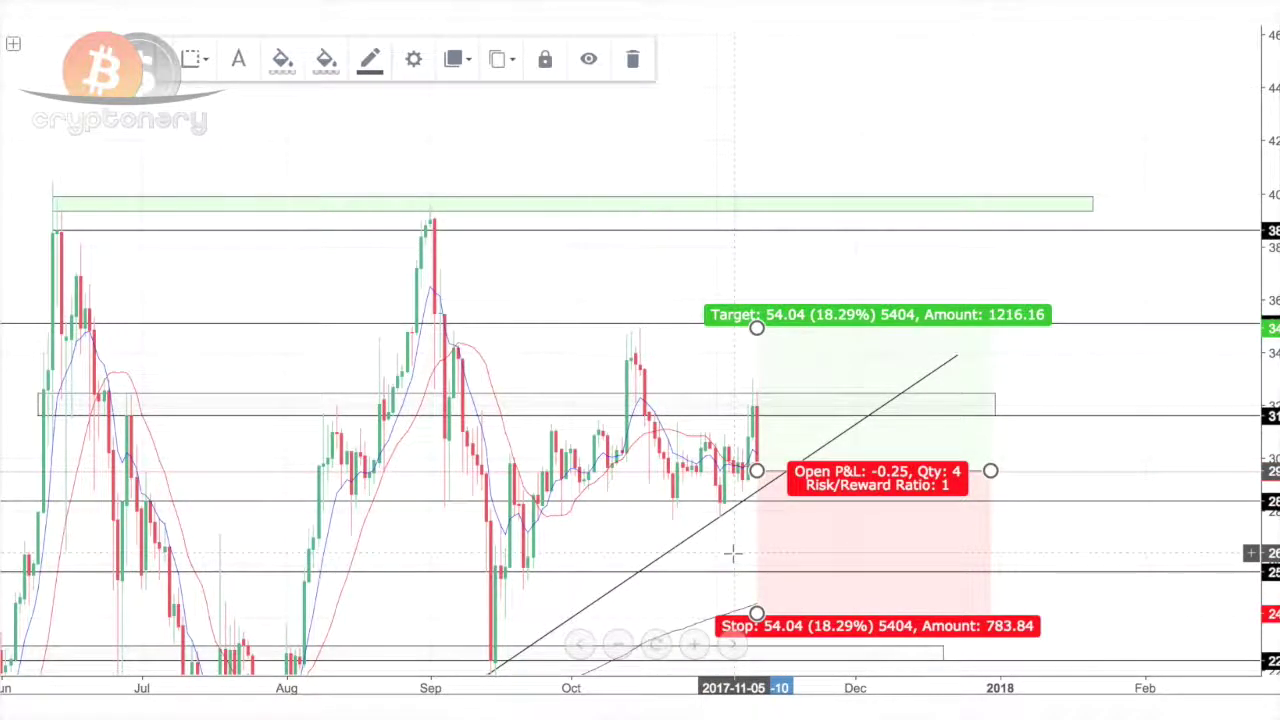
pyautogui.moveTo(757, 614); pyautogui.dragTo(718, 435)
pyautogui.click(843, 534)
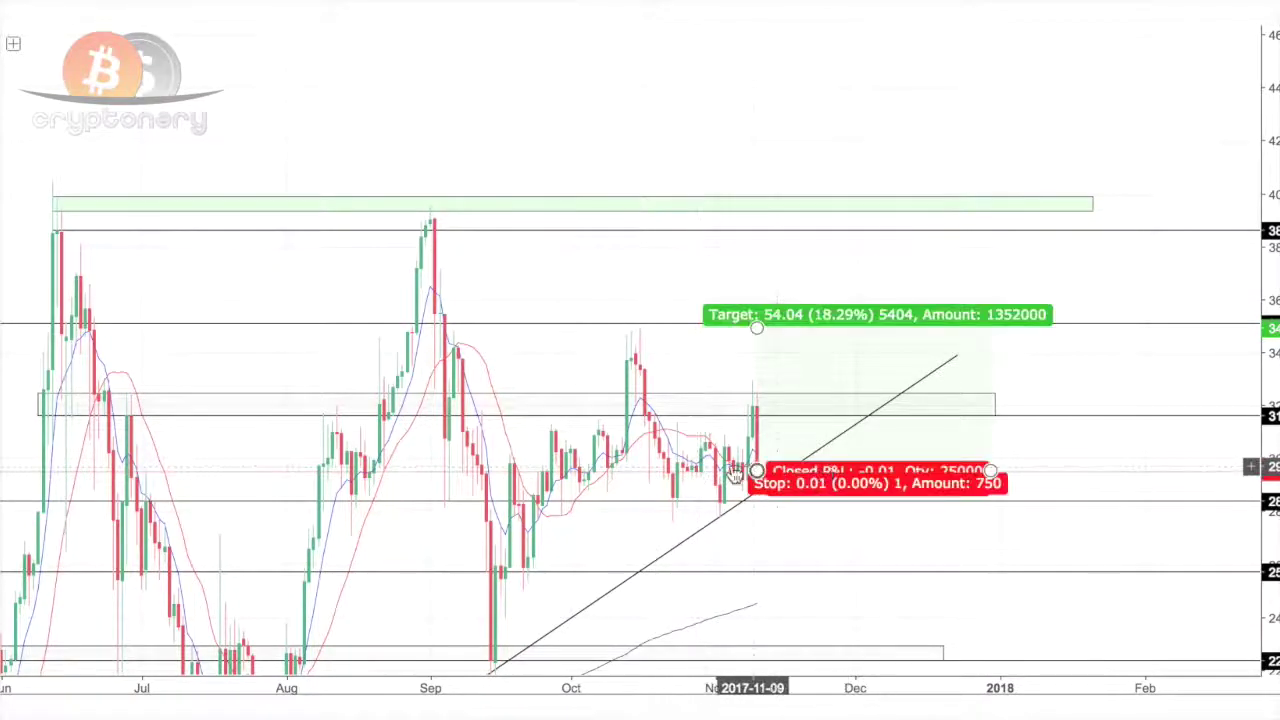
pyautogui.click(791, 443)
pyautogui.moveTo(756, 327)
pyautogui.mouseDown()
pyautogui.moveTo(720, 220)
pyautogui.moveTo(698, 196)
pyautogui.mouseUp()
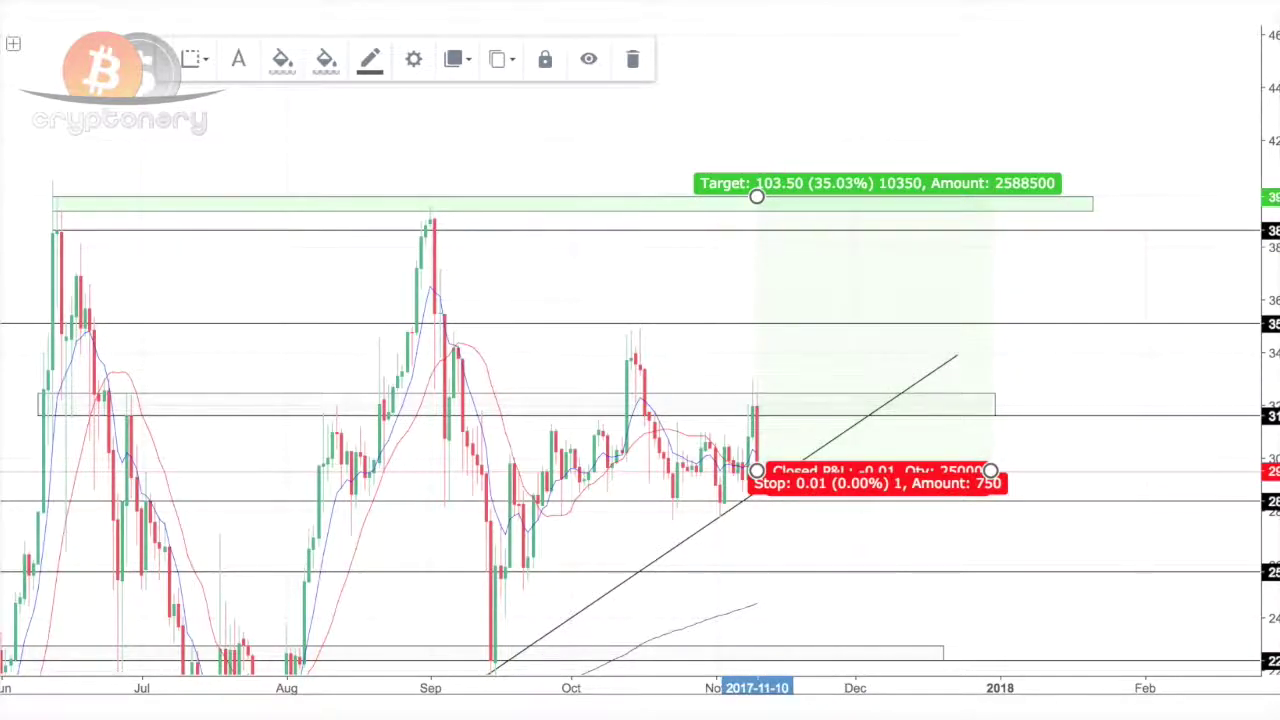
# Step: Draw a green rectangle on the weekly chart around the full rally, from the 2017-06-12 high to the base at 2016-11-28
pyautogui.scroll(-3, 496, 334)
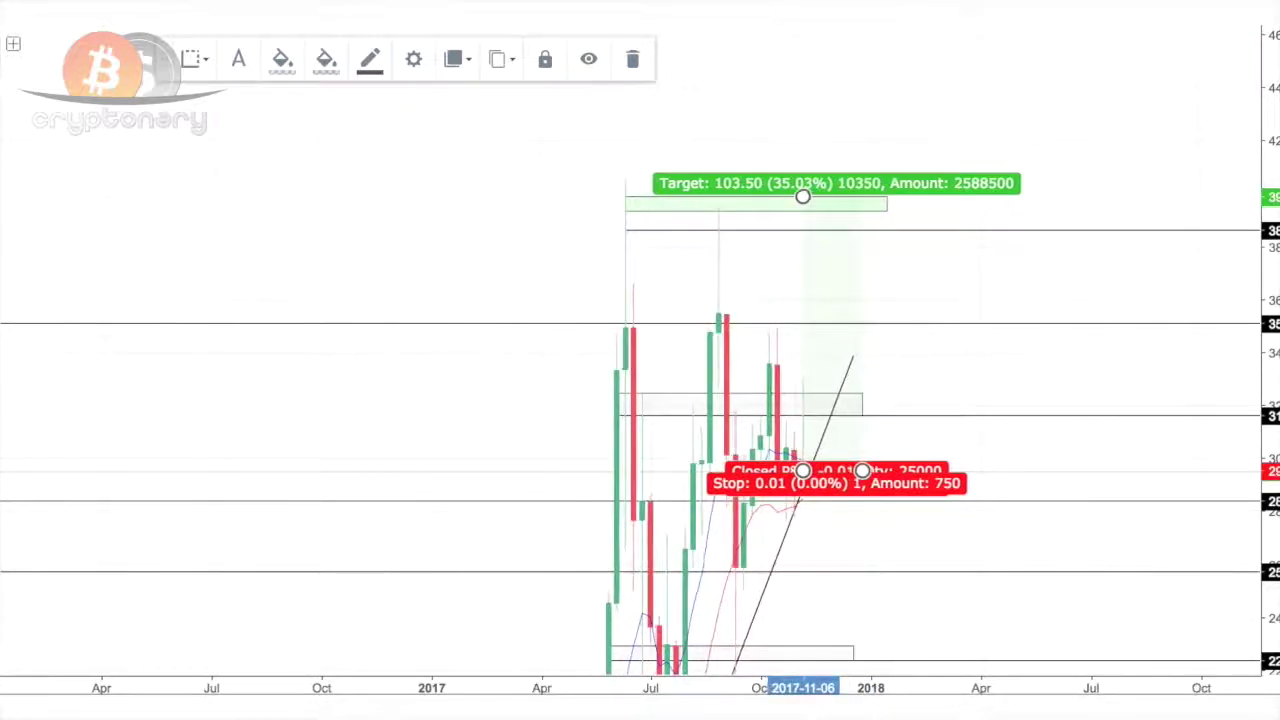
pyautogui.moveTo(1265, 250); pyautogui.dragTo(1265, 446)
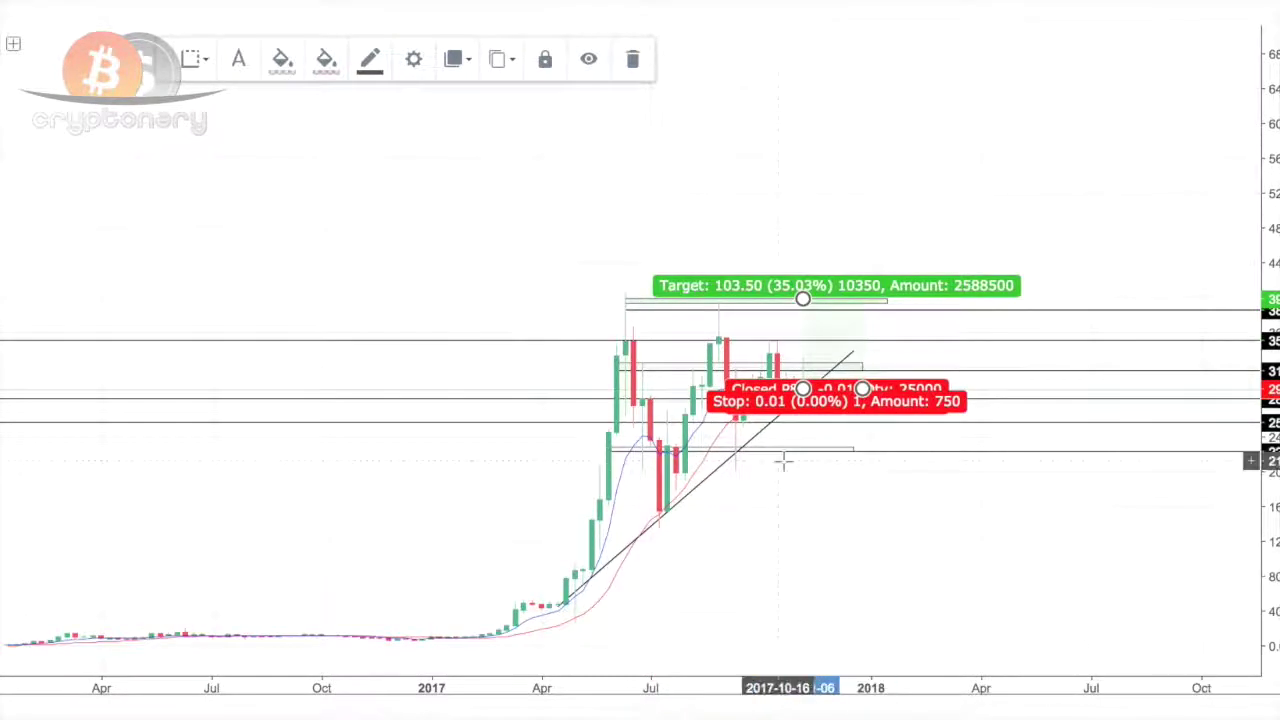
pyautogui.hscroll(3, 784, 461)
pyautogui.click(243, 131)
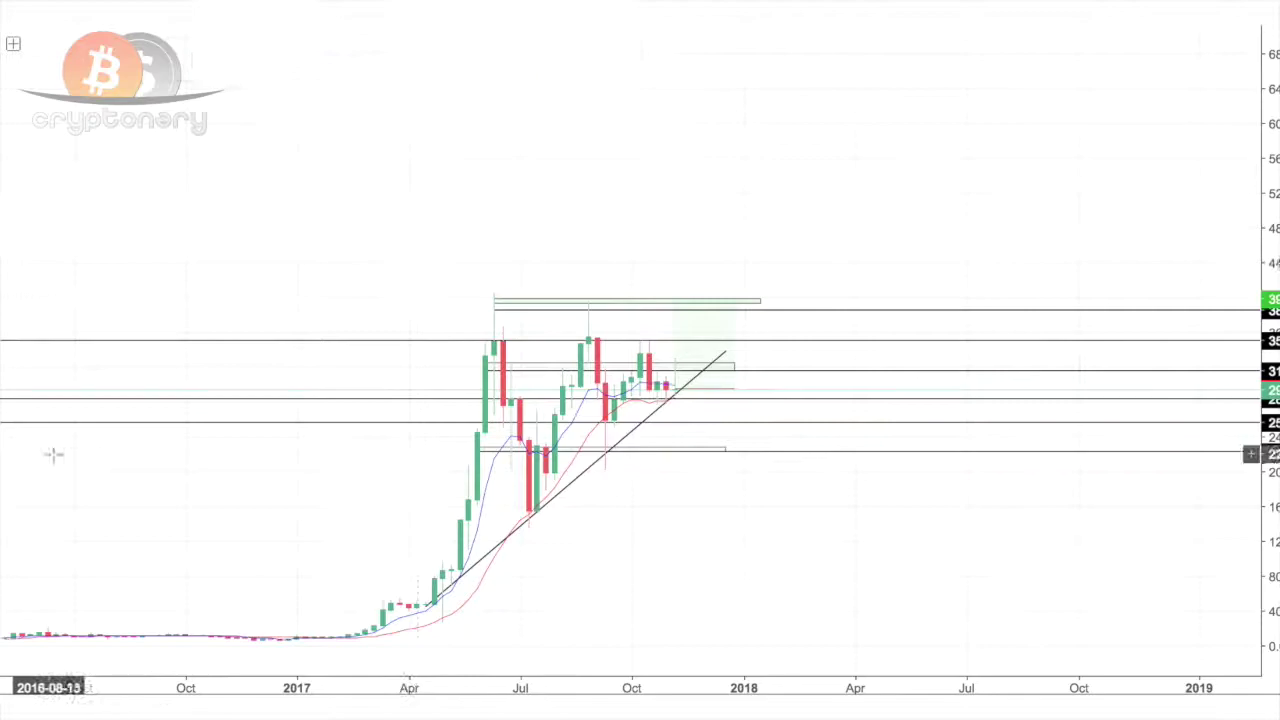
pyautogui.click(521, 342)
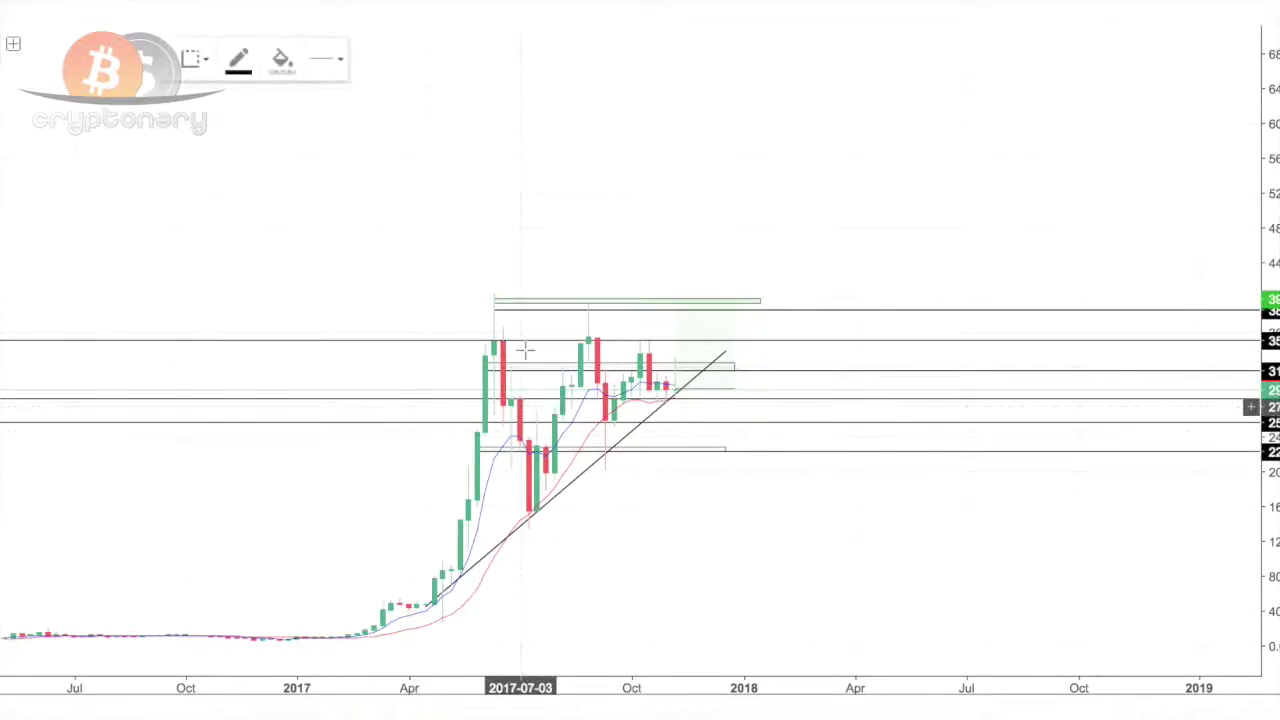
pyautogui.click(495, 292)
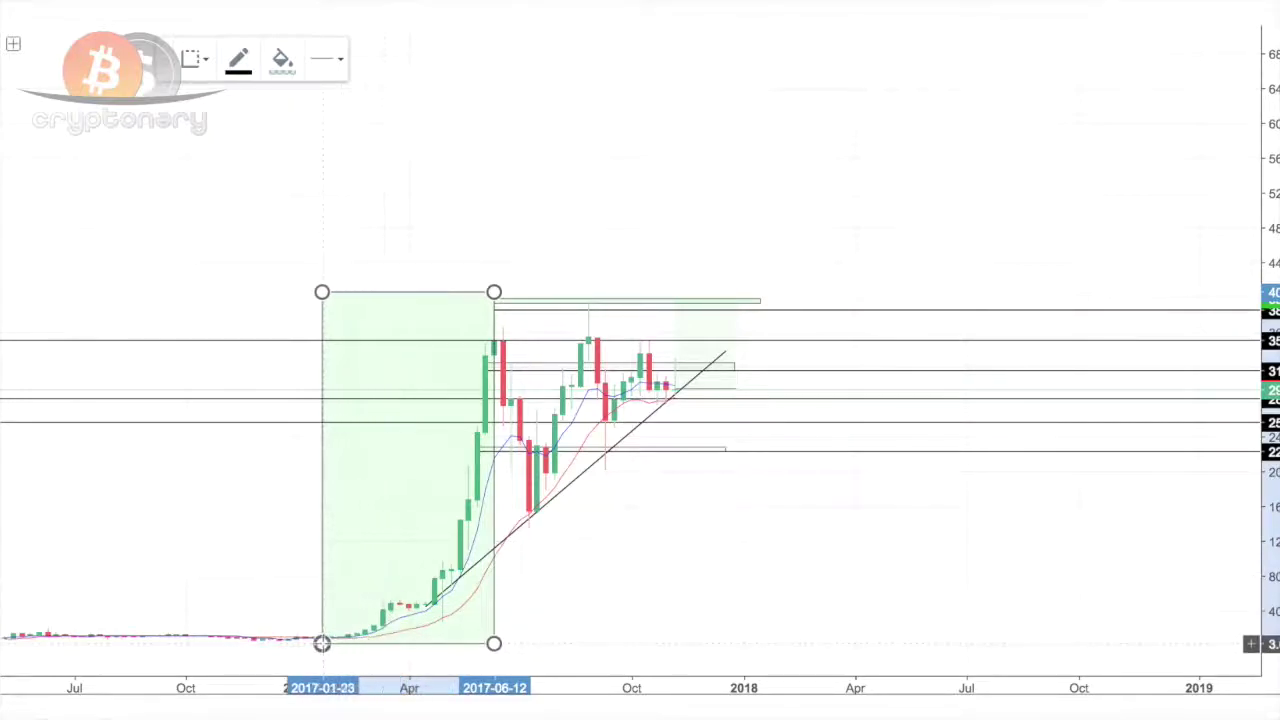
pyautogui.click(253, 642)
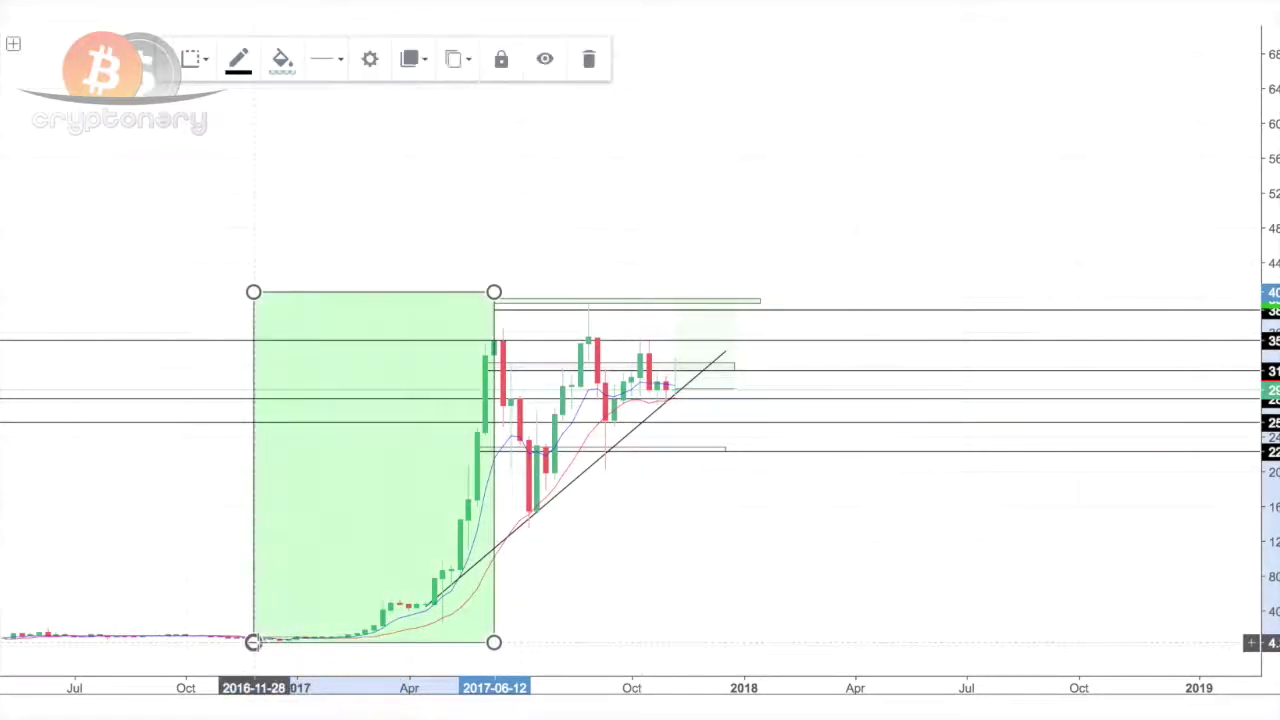
# Step: Move the rally rectangle so its base rests on the July 2017 low, projecting the same height above the previous highs
pyautogui.moveTo(251, 486)
pyautogui.mouseDown()
pyautogui.moveTo(457, 180)
pyautogui.moveTo(514, 178)
pyautogui.moveTo(498, 385)
pyautogui.mouseUp()
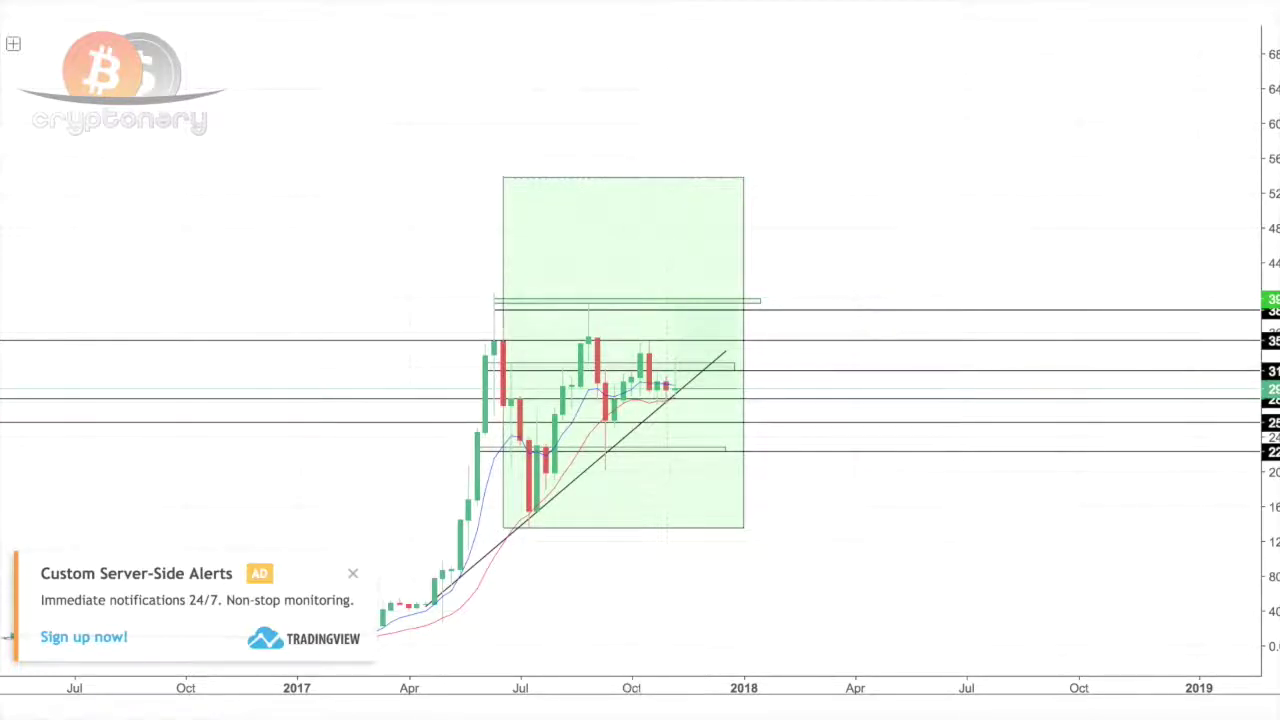
pyautogui.click(690, 298)
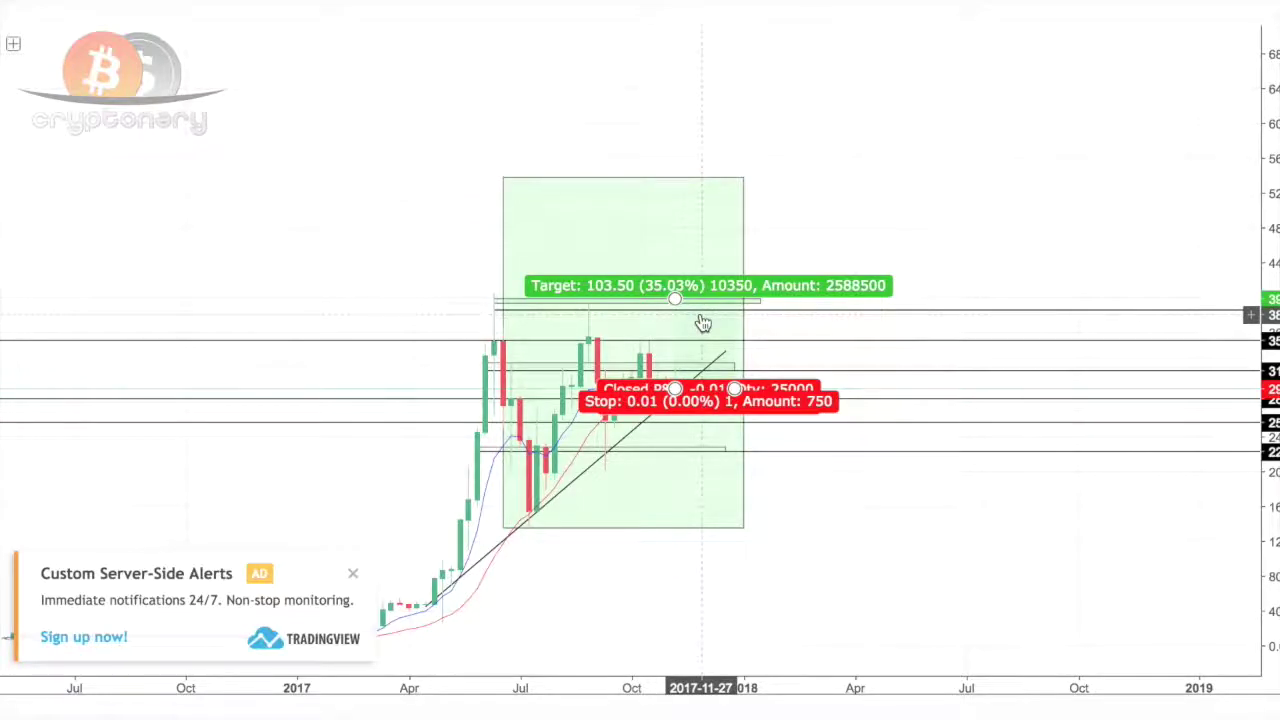
pyautogui.click(861, 541)
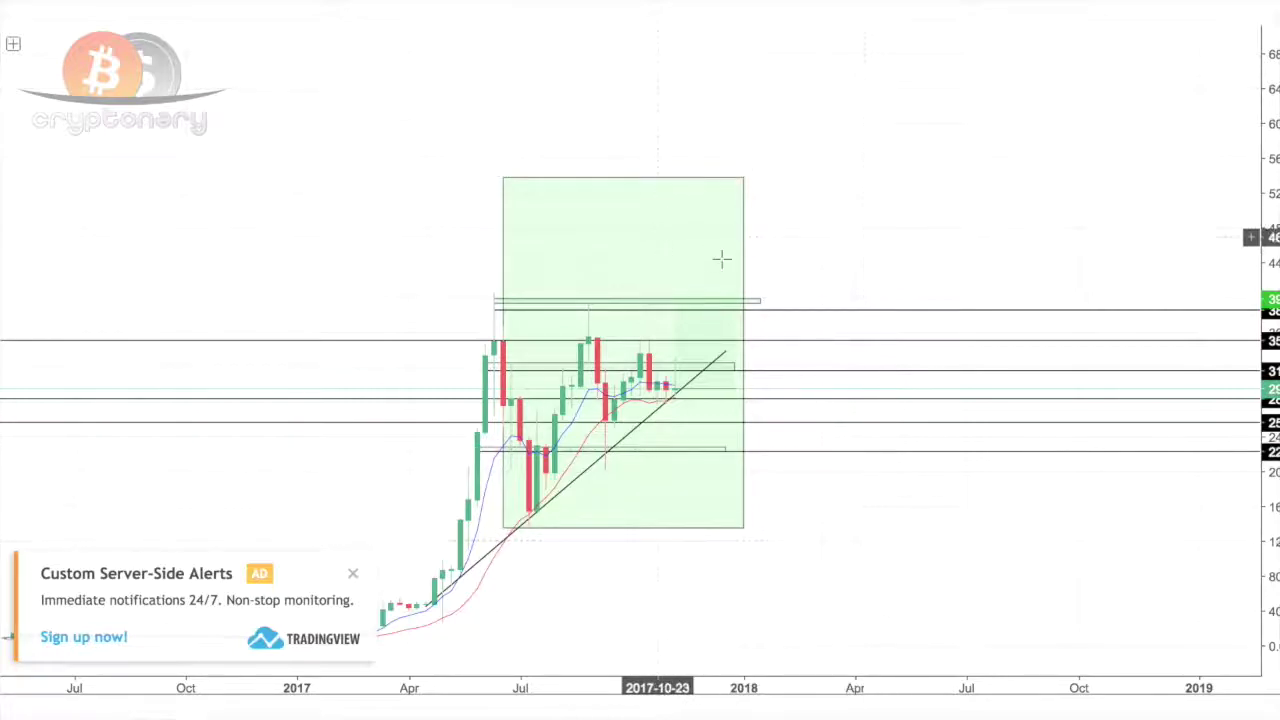
# Step: Add a horizontal line at the projected rectangle's upper edge and delete the rectangle
pyautogui.moveTo(396, 218); pyautogui.dragTo(429, 297)
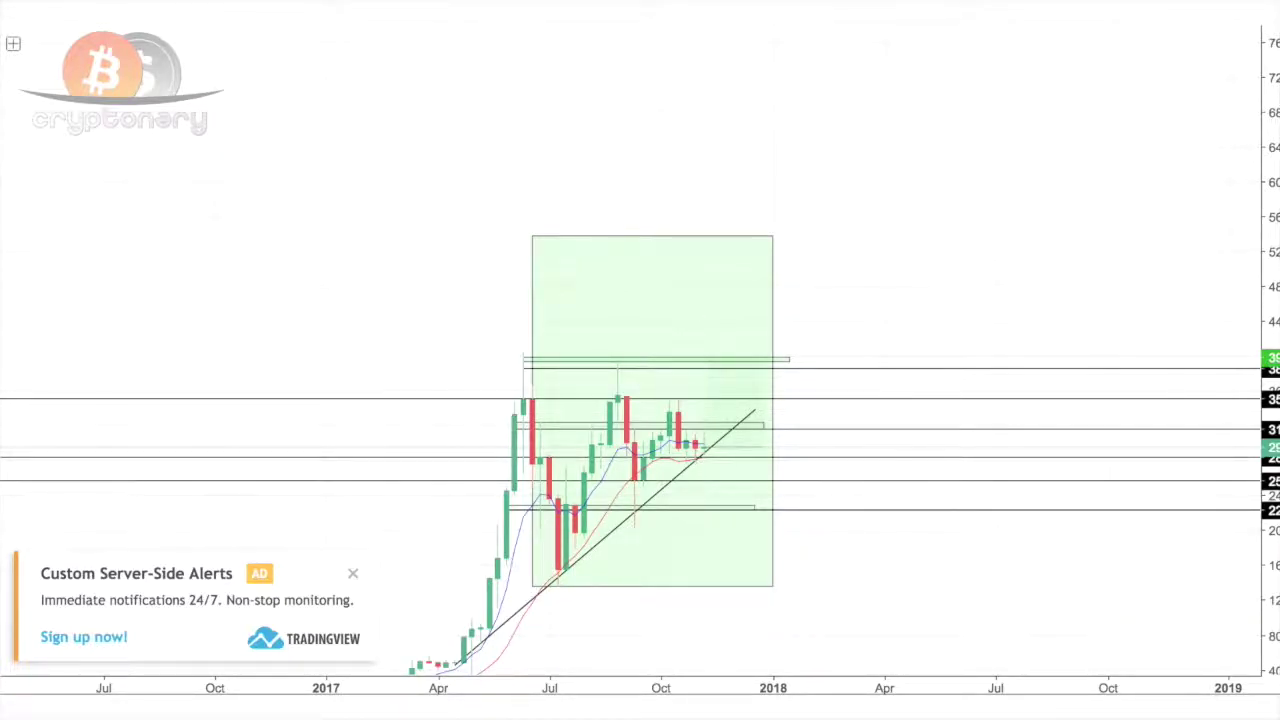
pyautogui.click(526, 251)
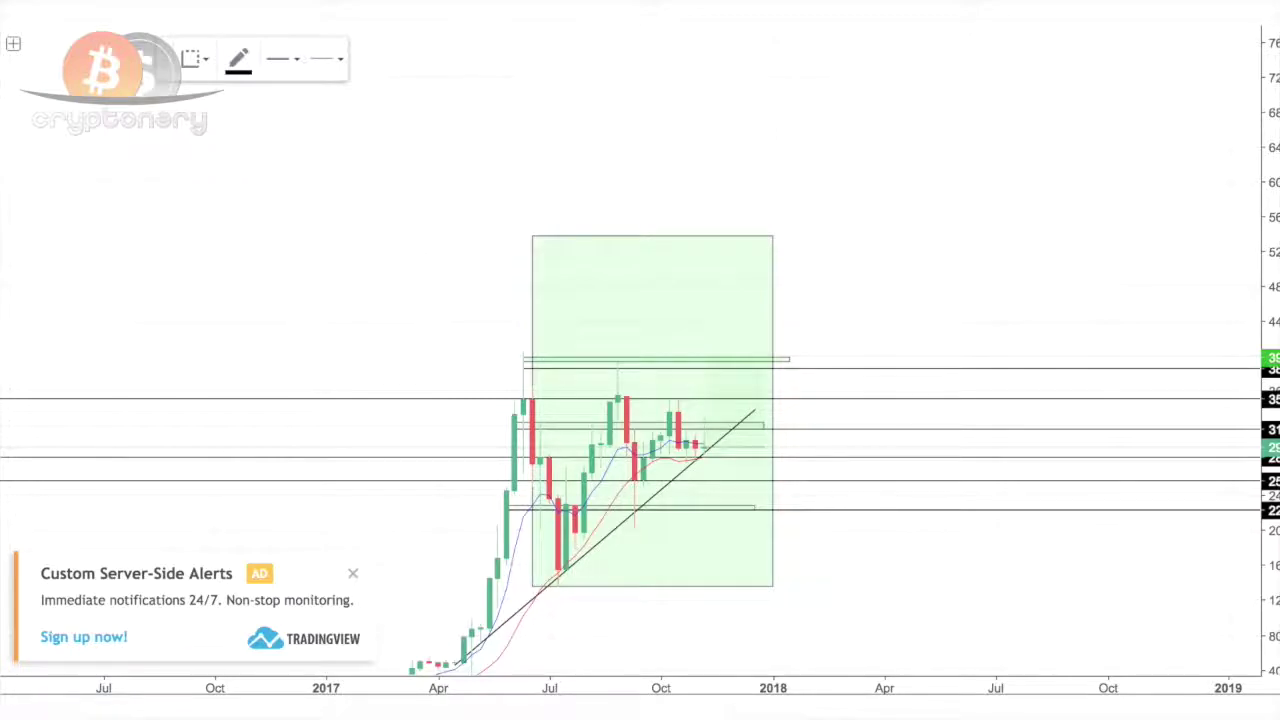
pyautogui.click(5, 101)
pyautogui.click(83, 195)
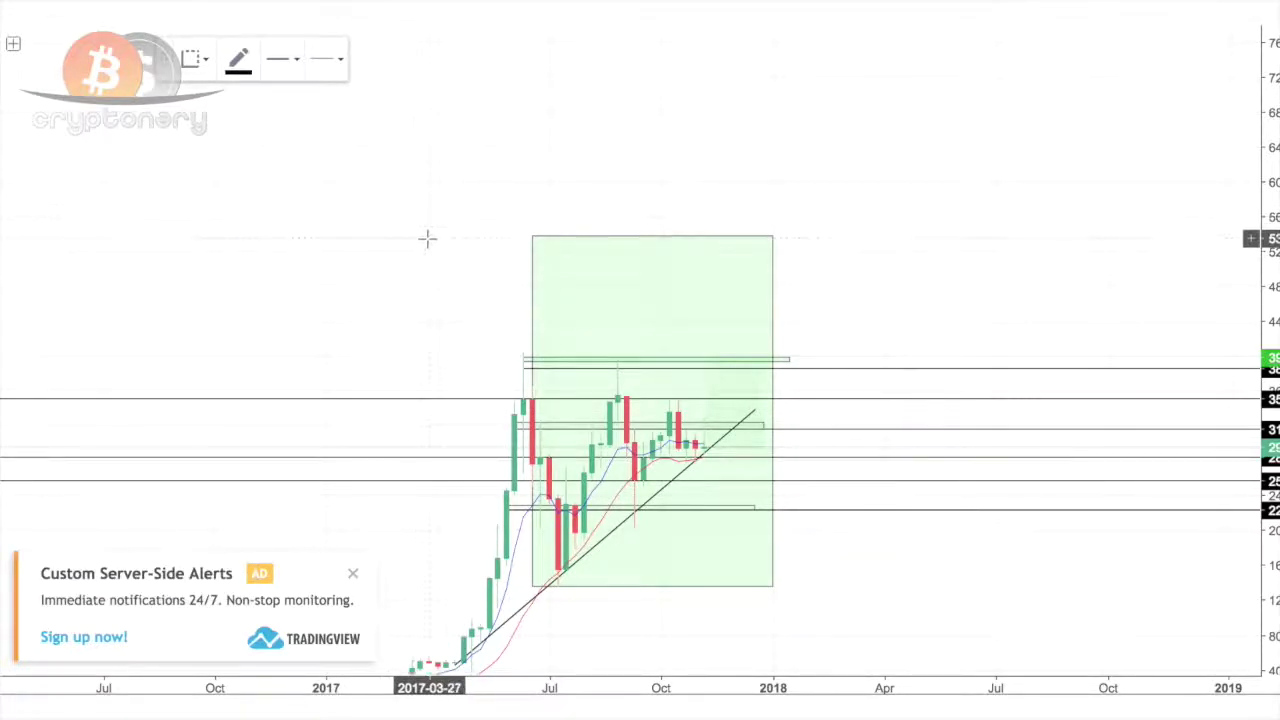
pyautogui.click(427, 234)
pyautogui.click(531, 266)
pyautogui.press('Delete')
# Step: Copy the green resistance zone up to the projected target level, stretch it across the chart, and delete the target line
pyautogui.click(580, 358)
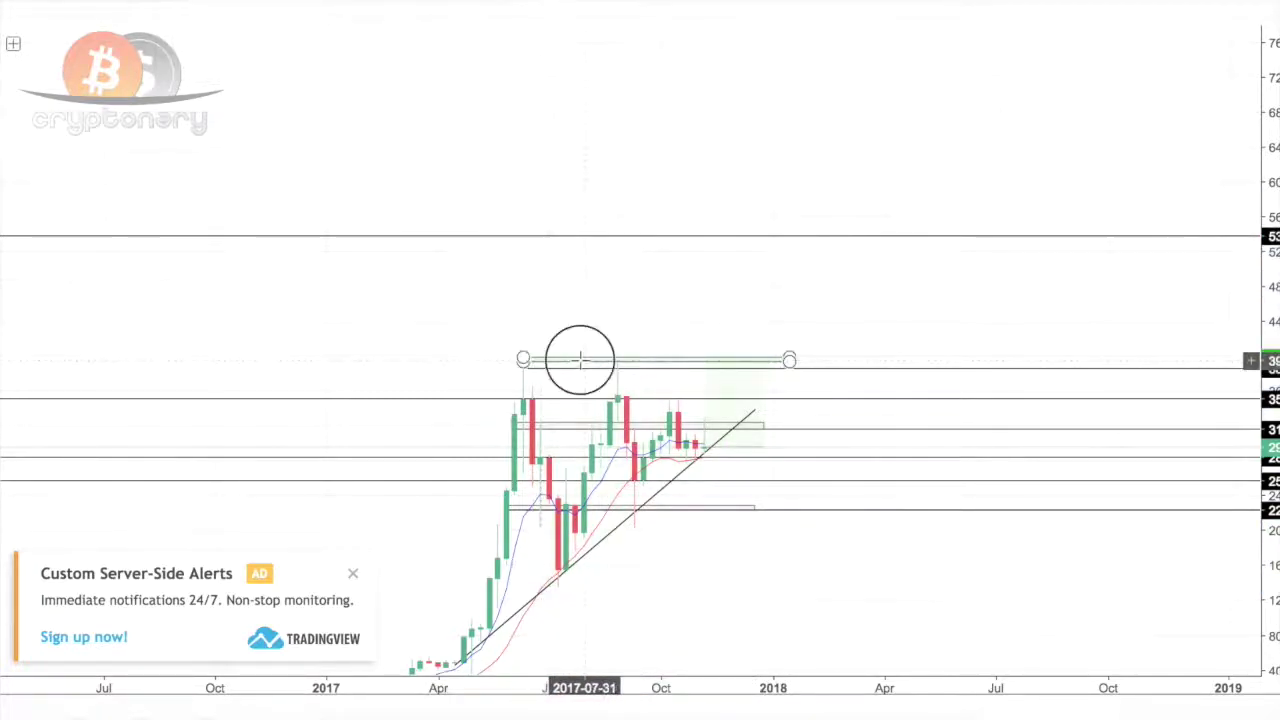
pyautogui.moveTo(595, 318)
pyautogui.mouseDown()
pyautogui.moveTo(420, 249)
pyautogui.moveTo(118, 231)
pyautogui.moveTo(126, 238)
pyautogui.mouseUp()
pyautogui.moveTo(317, 235)
pyautogui.mouseDown()
pyautogui.moveTo(1168, 238)
pyautogui.moveTo(1249, 246)
pyautogui.moveTo(1249, 257)
pyautogui.moveTo(1146, 260)
pyautogui.moveTo(1146, 249)
pyautogui.mouseUp()
pyautogui.press('Delete')
pyautogui.scroll(2, 310, 315)
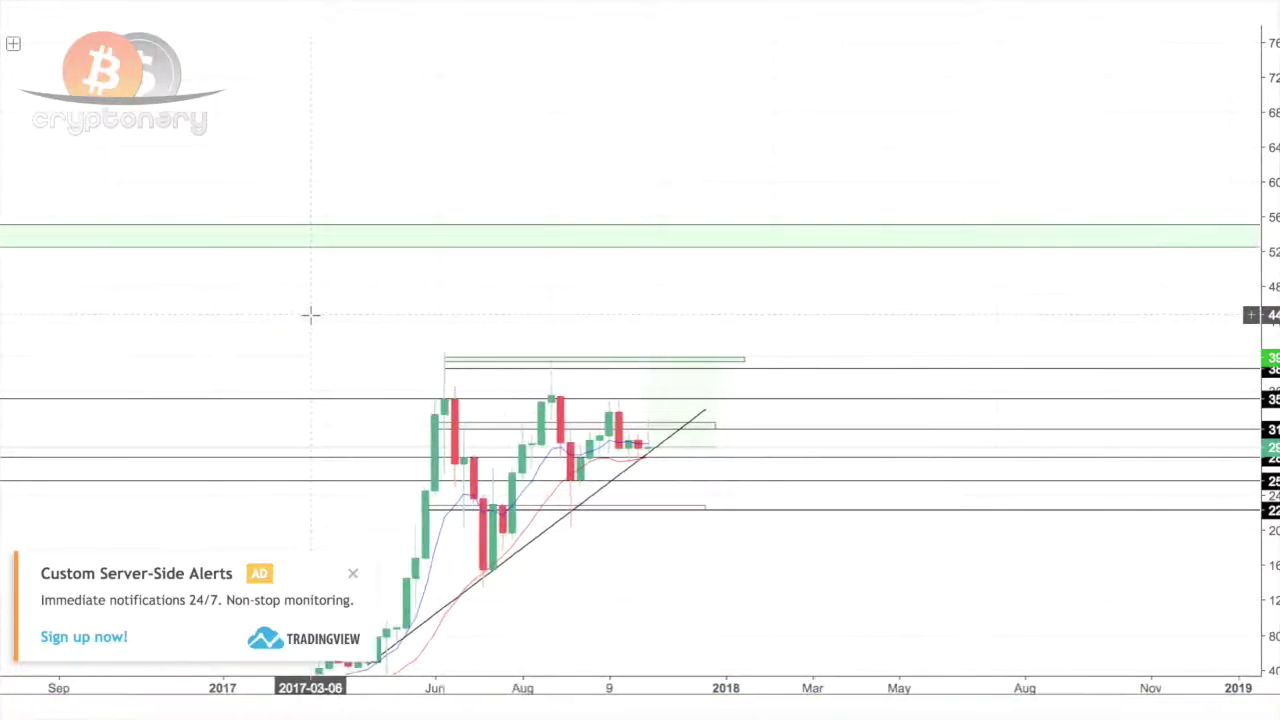
# Step: Dismiss the advertisement and switch the chart to the 1D timeframe
pyautogui.click(352, 573)
pyautogui.click(426, 538)
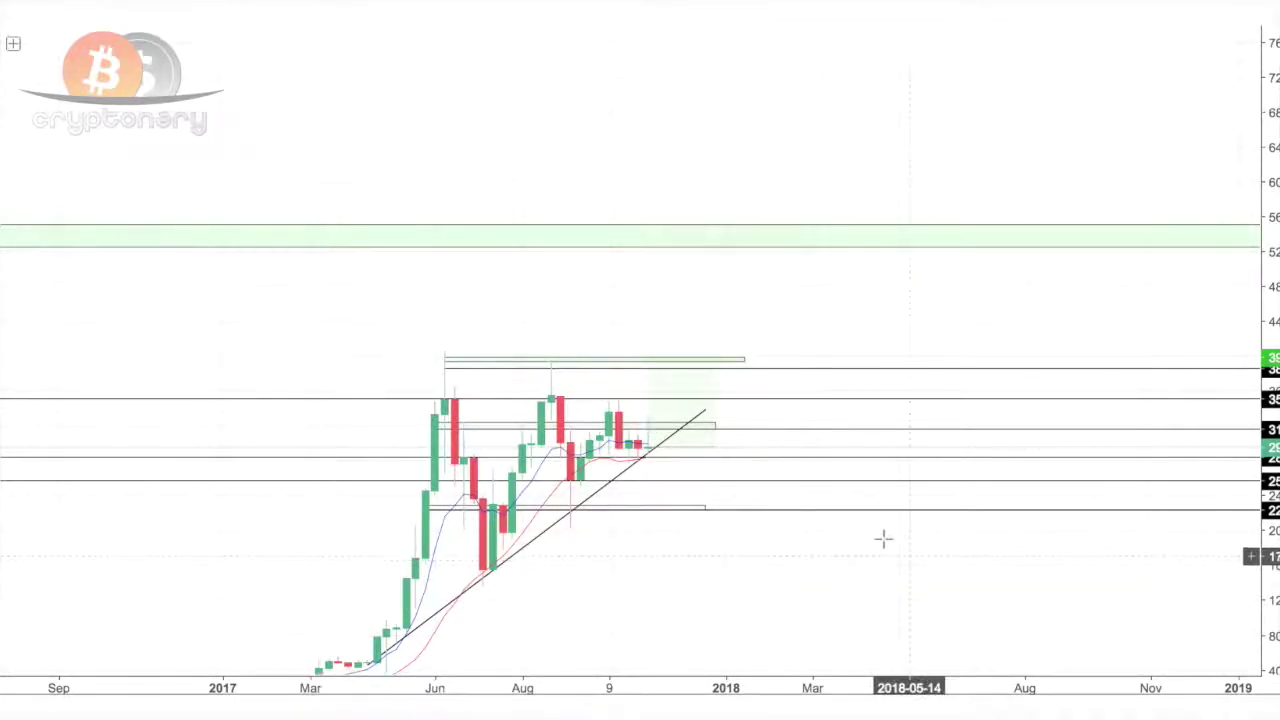
pyautogui.click(950, 543)
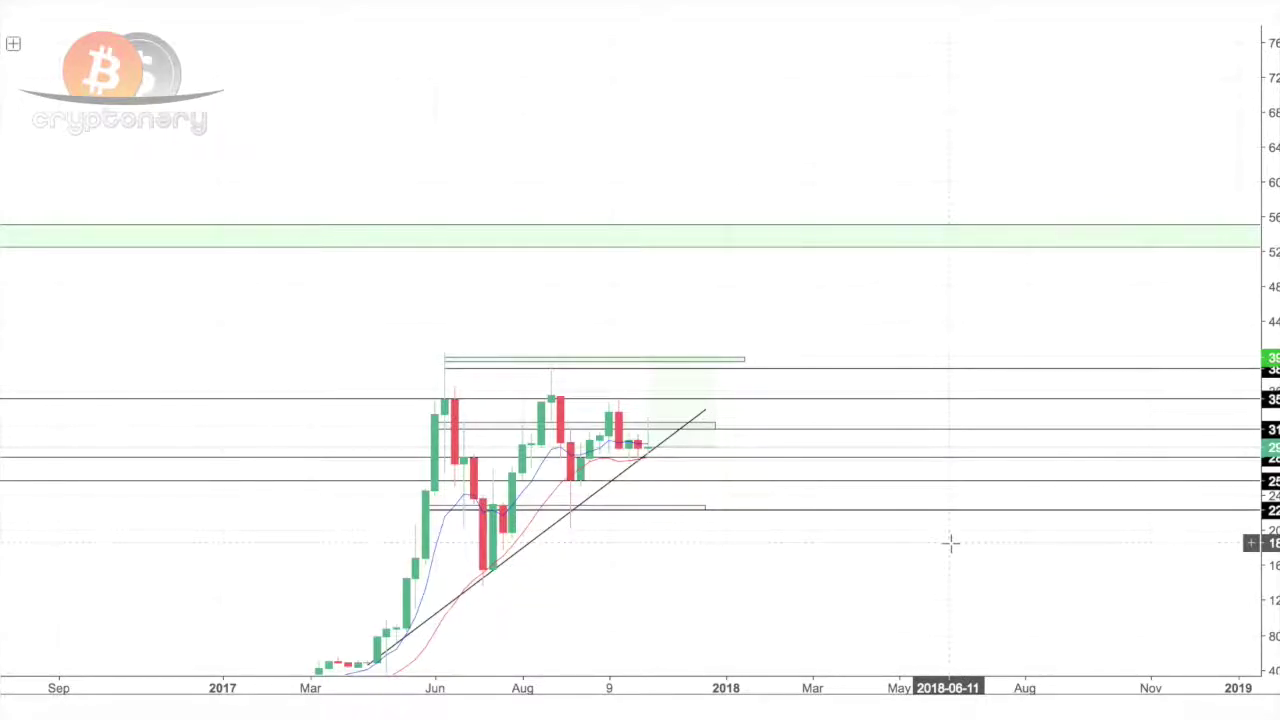
pyautogui.write('1D')
pyautogui.press('Return')
pyautogui.scroll(-1, 826, 466)
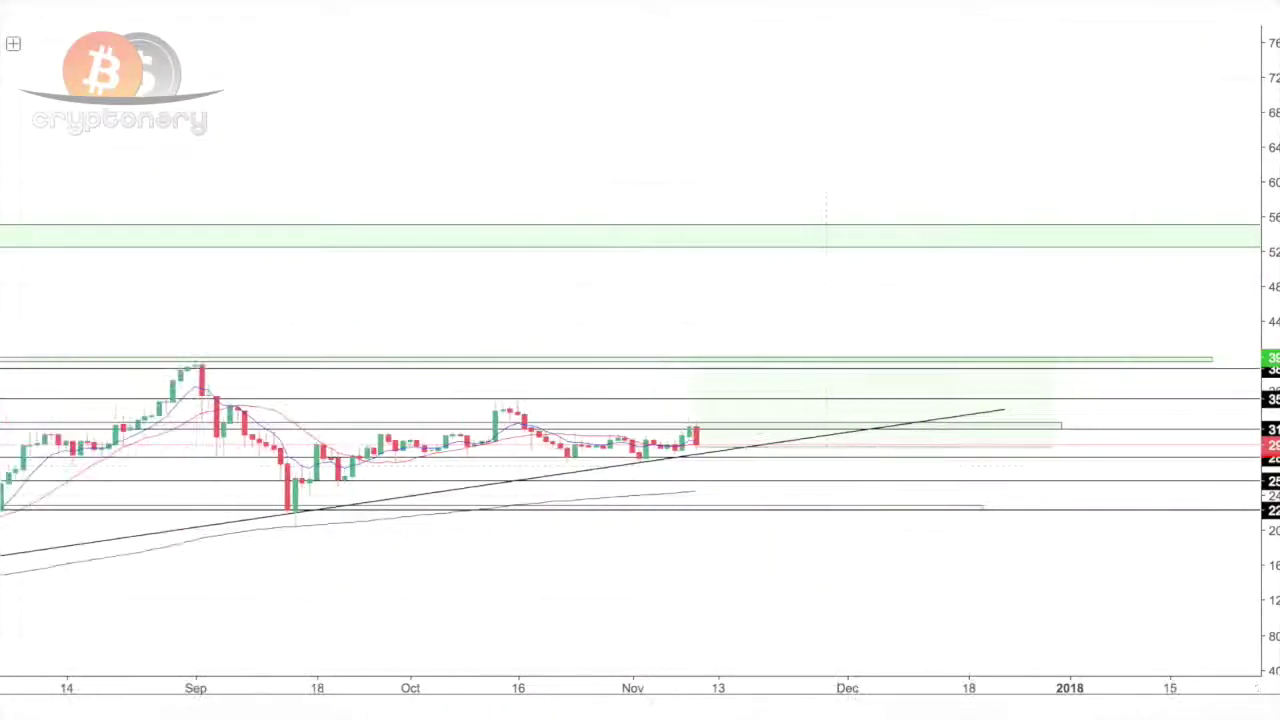
# Step: Add a horizontal support line just below the current price on the daily chart
pyautogui.moveTo(1276, 582); pyautogui.dragTo(1226, 134)
pyautogui.moveTo(1146, 556); pyautogui.dragTo(1095, 290)
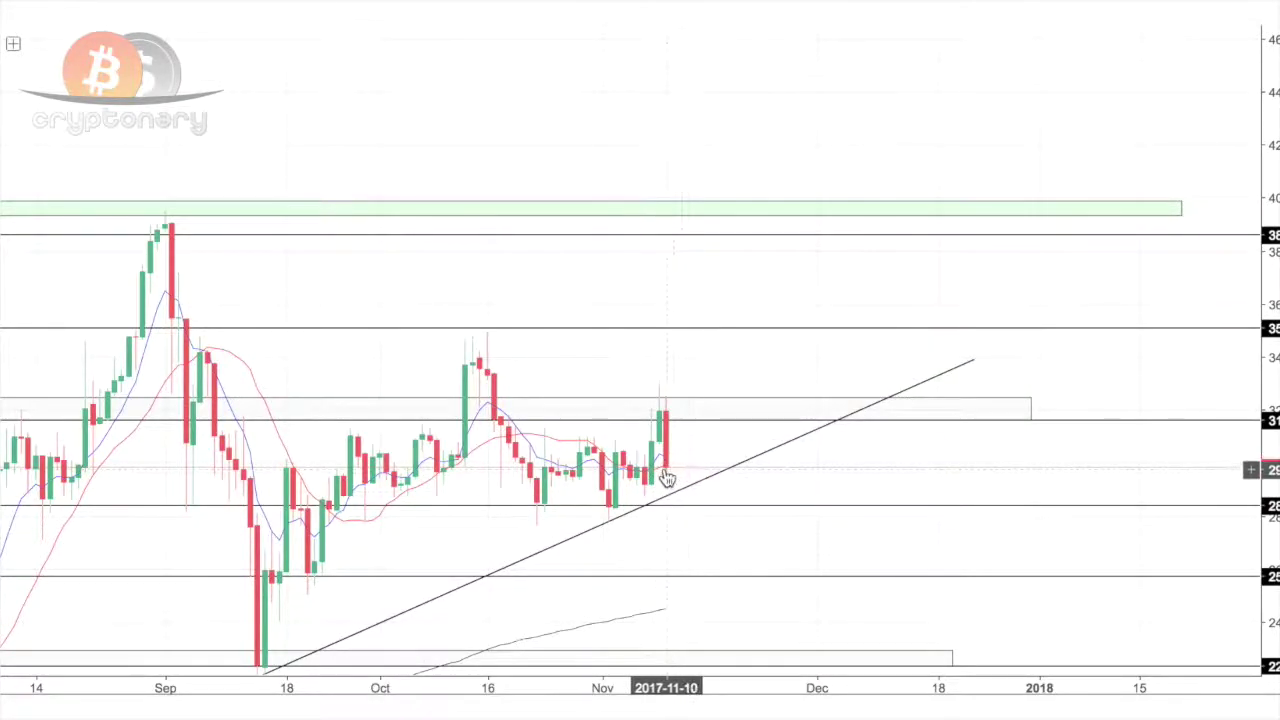
pyautogui.scroll(-3, 445, 470)
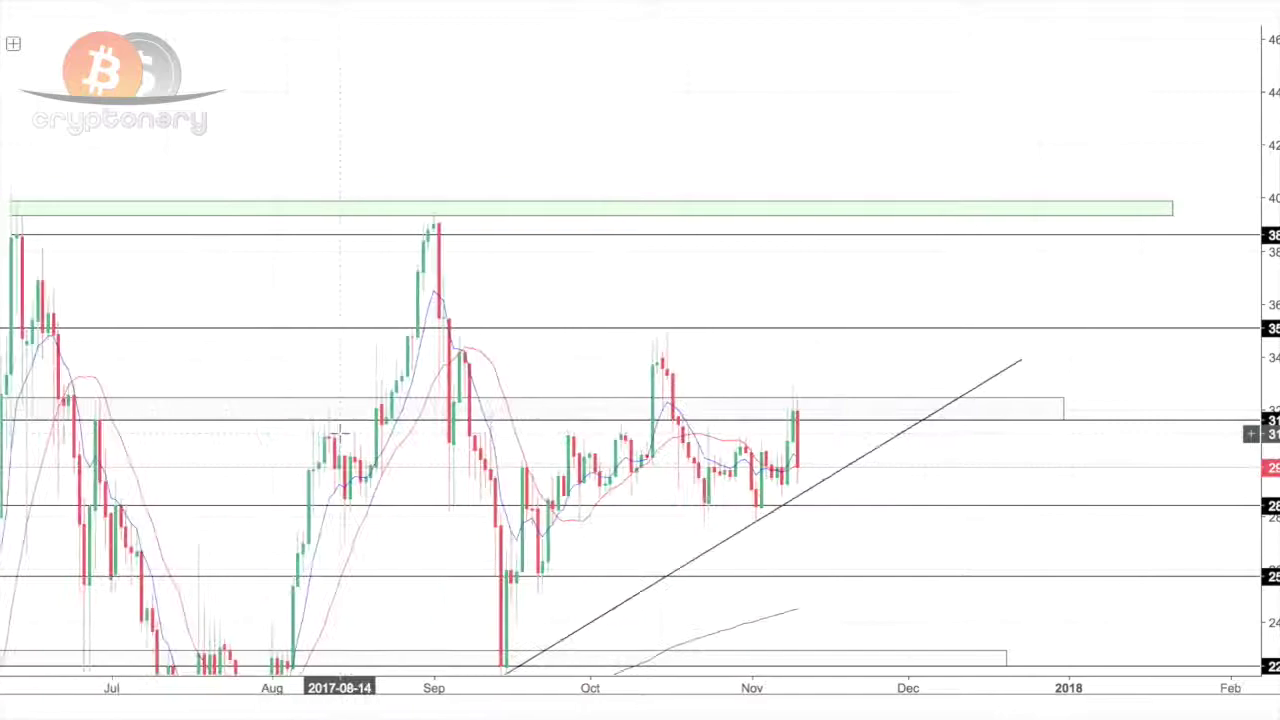
pyautogui.hotkey('alt', 't')
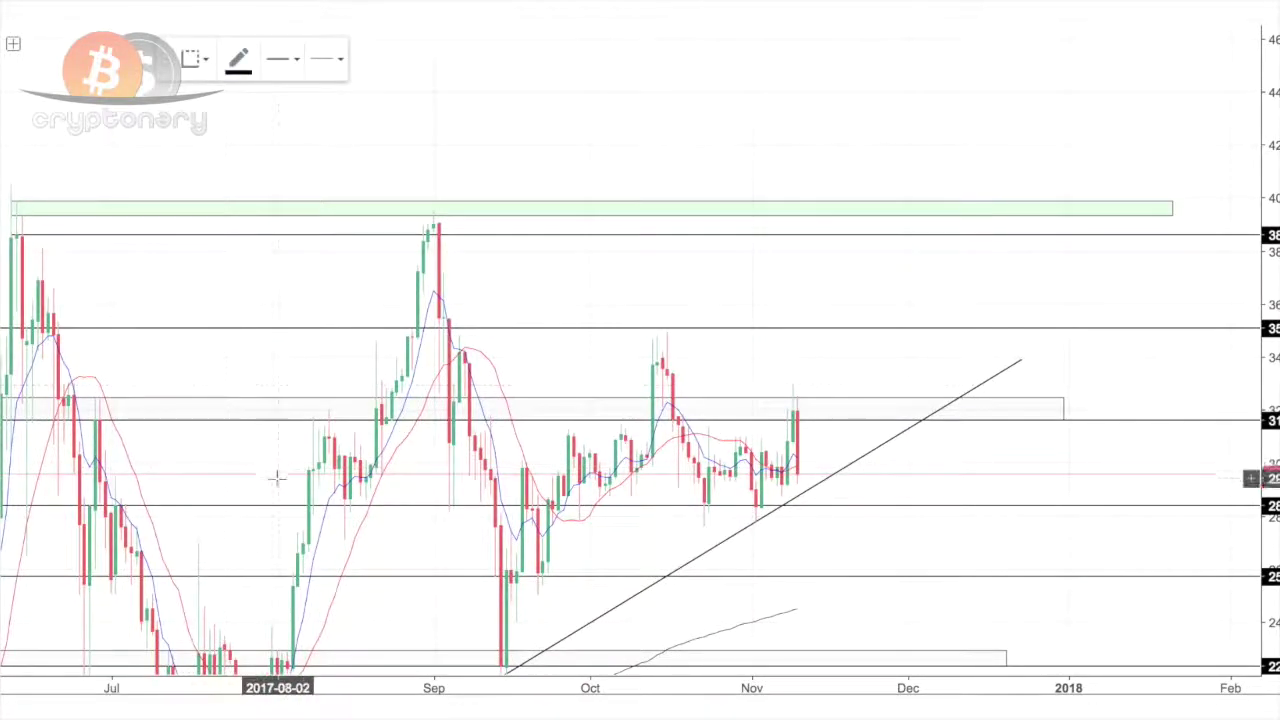
pyautogui.click(277, 487)
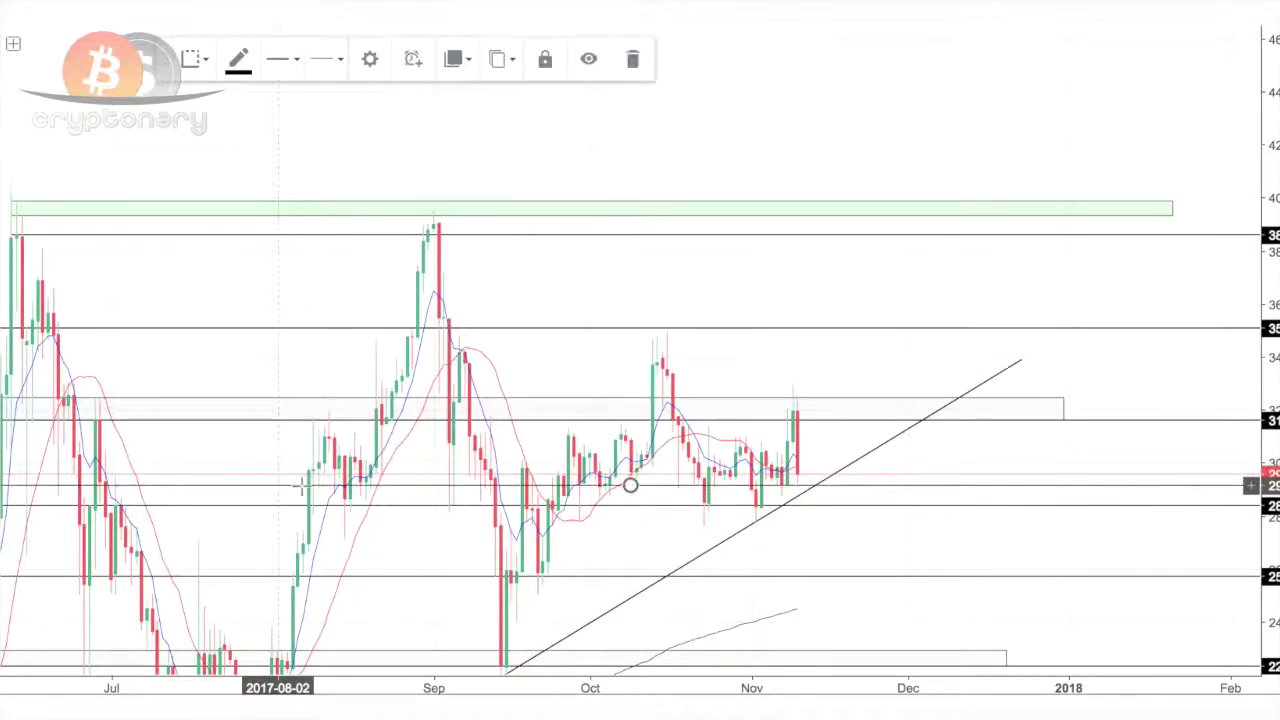
pyautogui.click(629, 565)
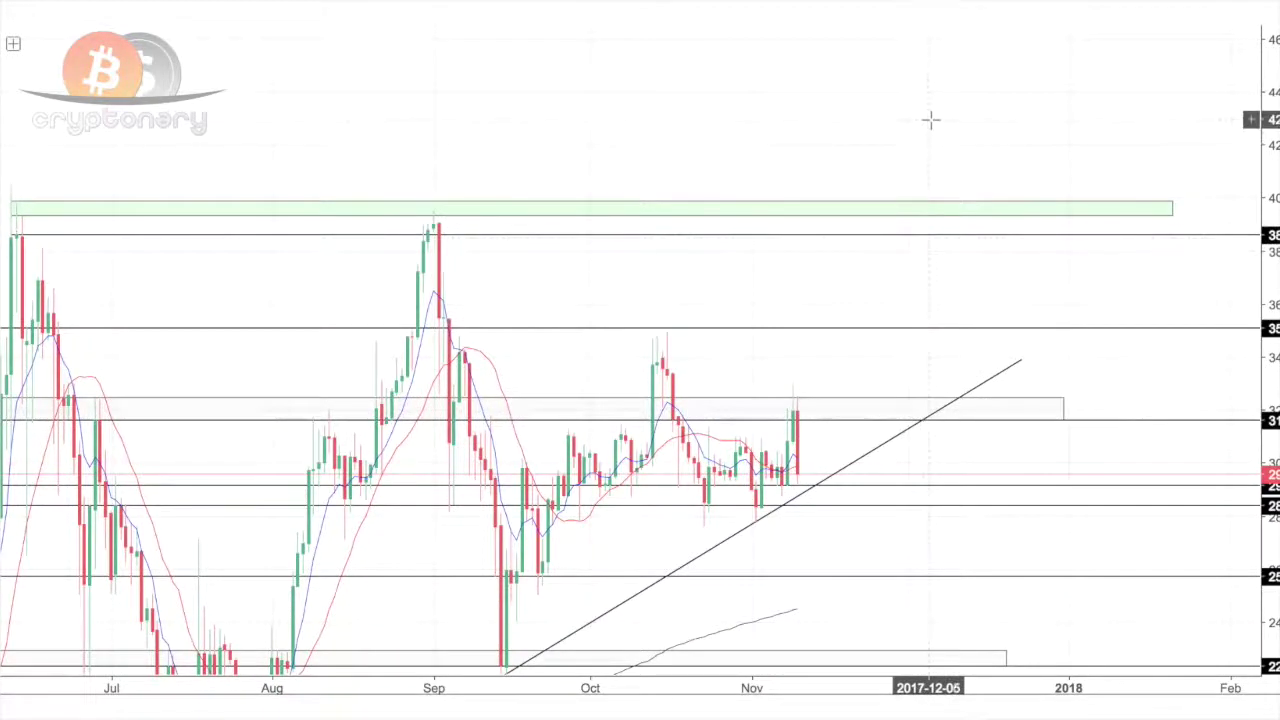
# Step: Draw a falling trend line from the 2017-08-31 peak across the October high to about 2017-11-21
pyautogui.scroll(-3, 645, 277)
pyautogui.moveTo(1277, 117); pyautogui.dragTo(1277, 400)
pyautogui.hscroll(3, 1277, 400)
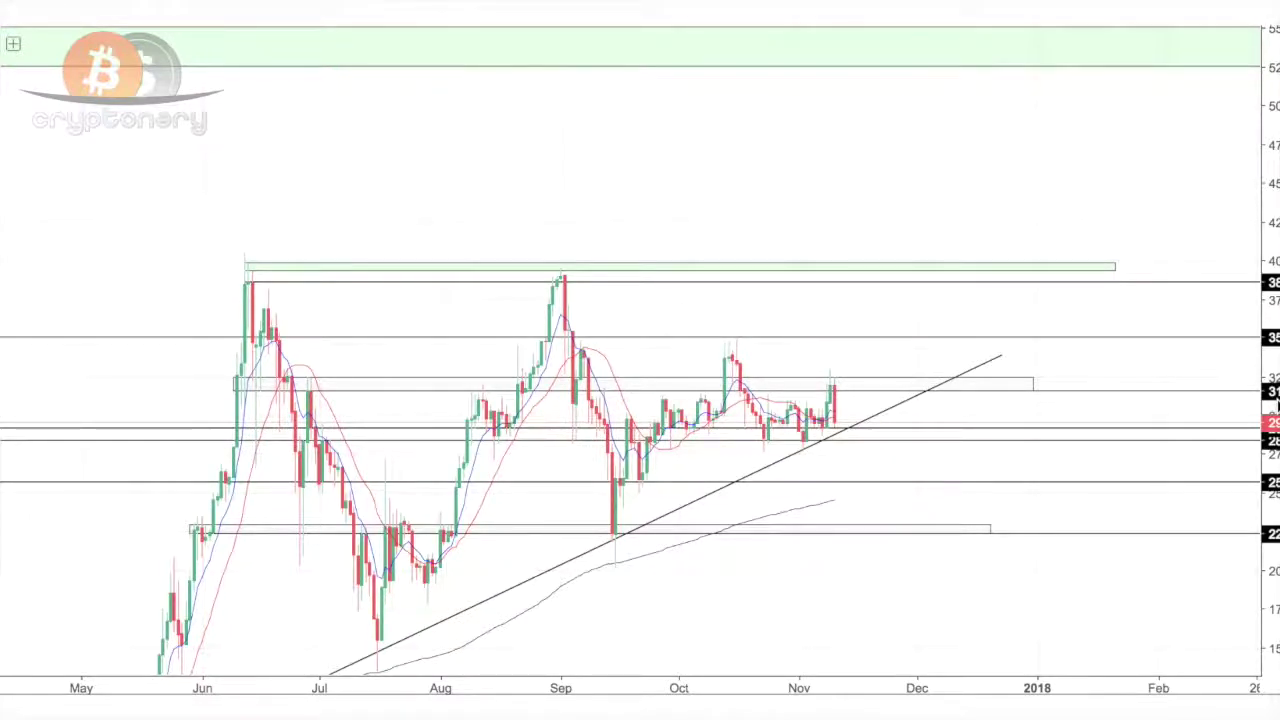
pyautogui.click(4, 104)
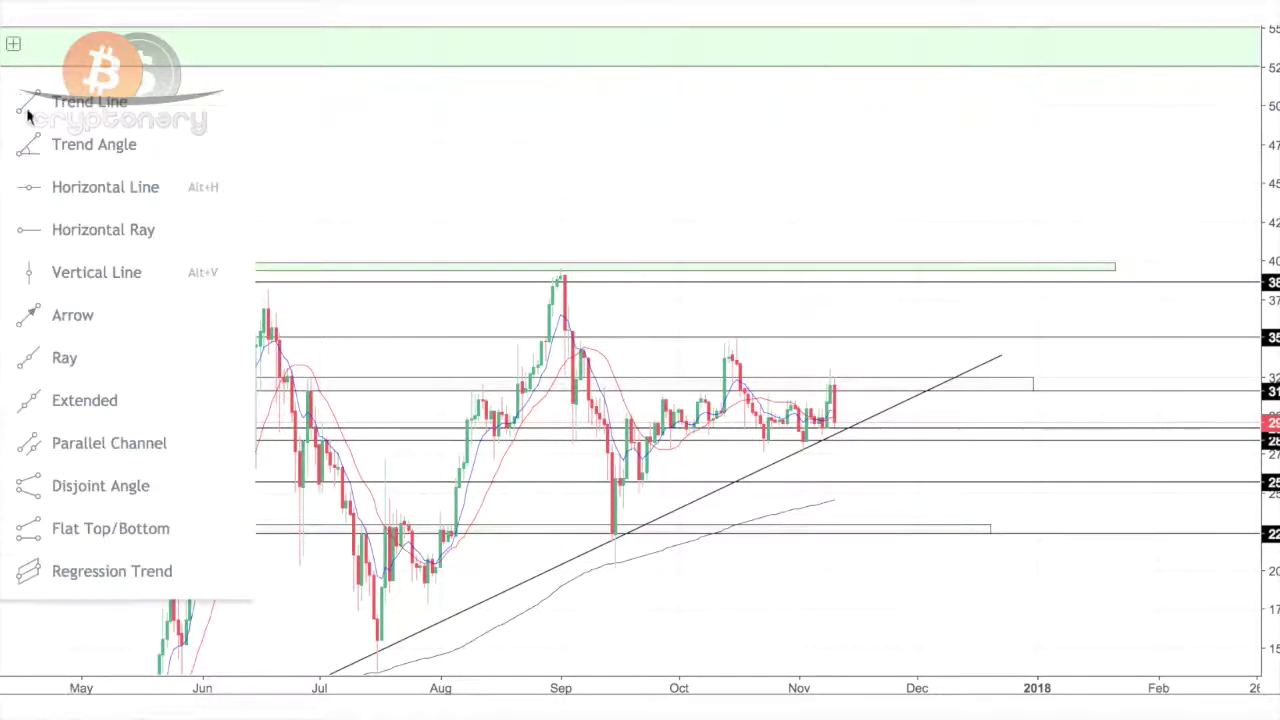
pyautogui.click(62, 104)
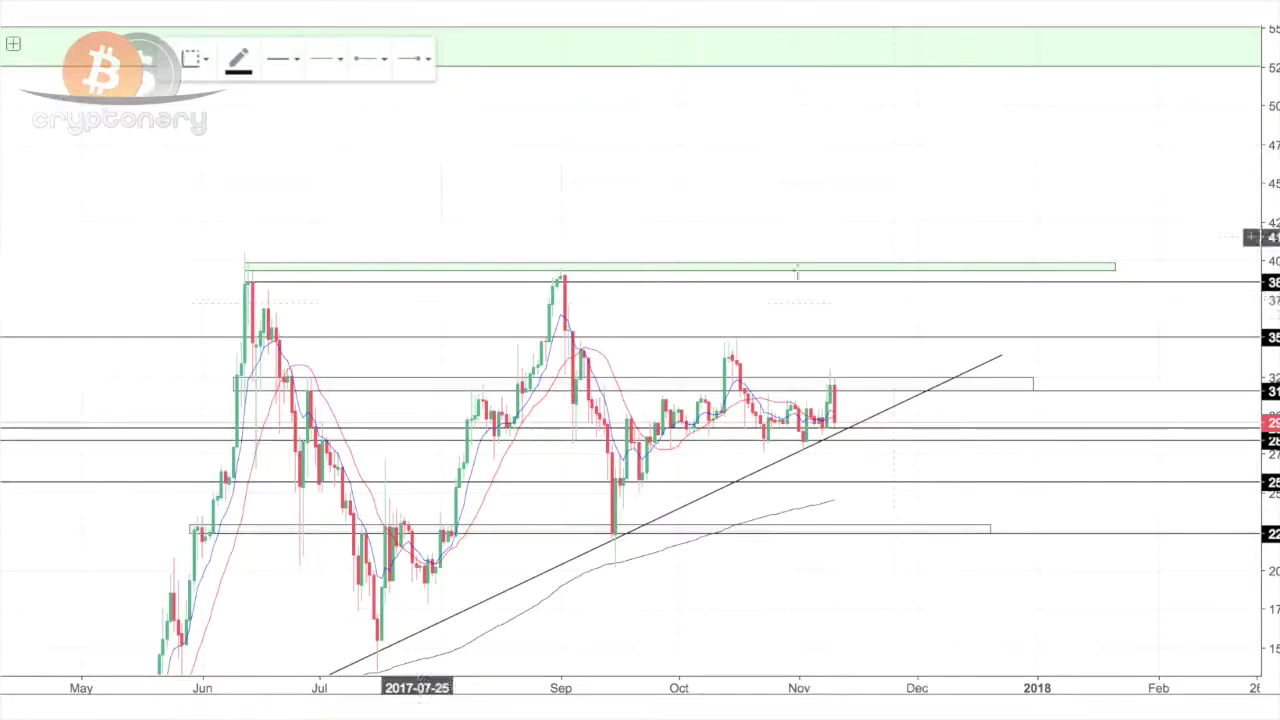
pyautogui.click(557, 267)
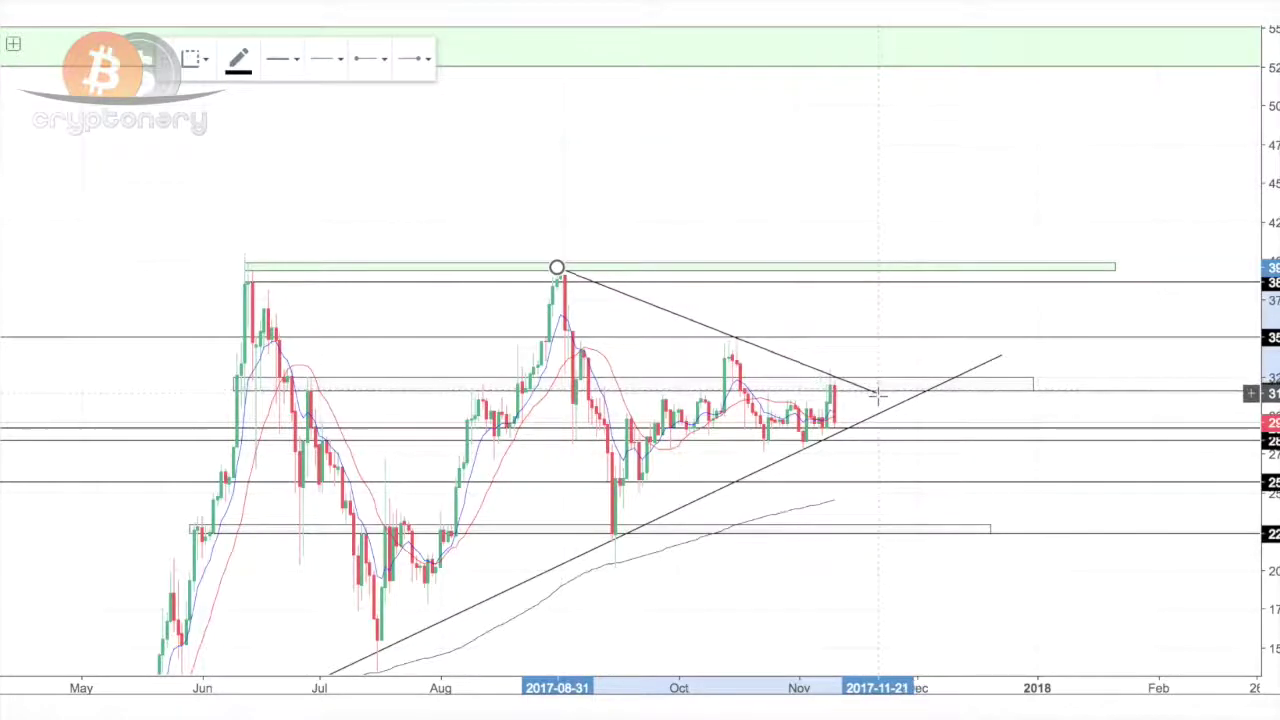
pyautogui.click(877, 392)
# Step: Extend the falling trend line's lower end to 2017-11-26, just short of the rising trend line
pyautogui.scroll(3, 855, 368)
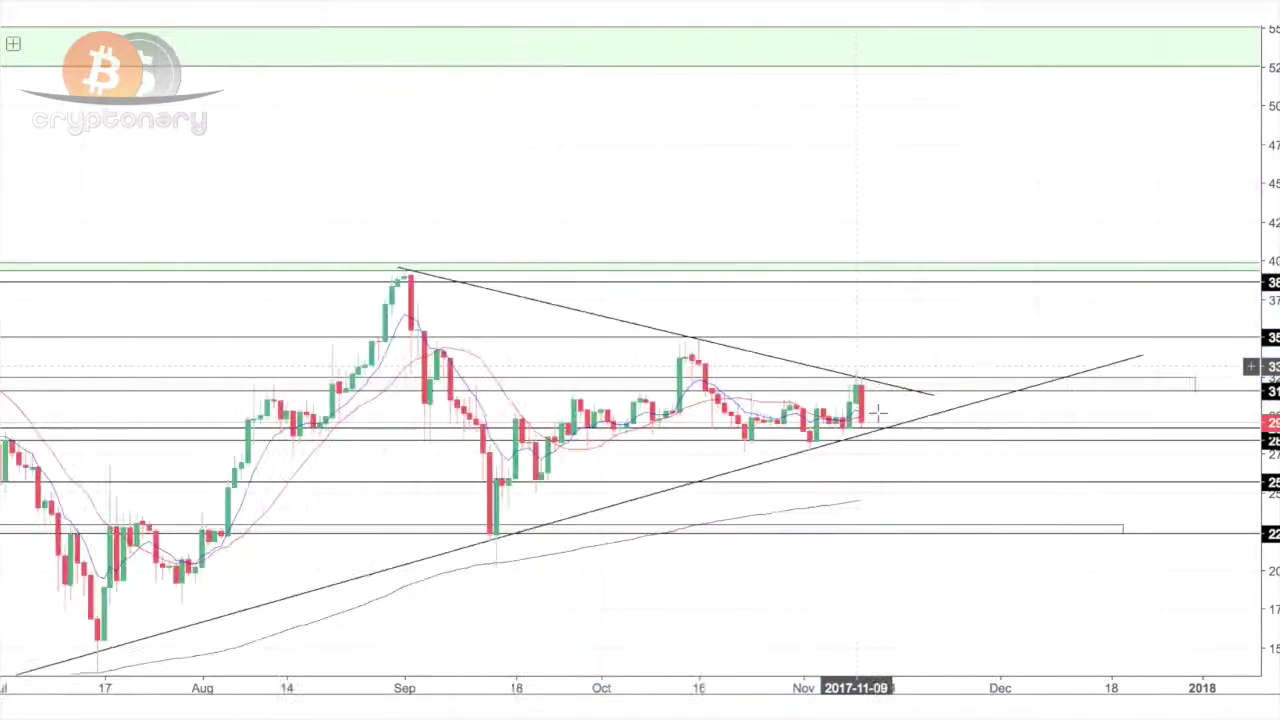
pyautogui.moveTo(1262, 490); pyautogui.dragTo(1264, 215)
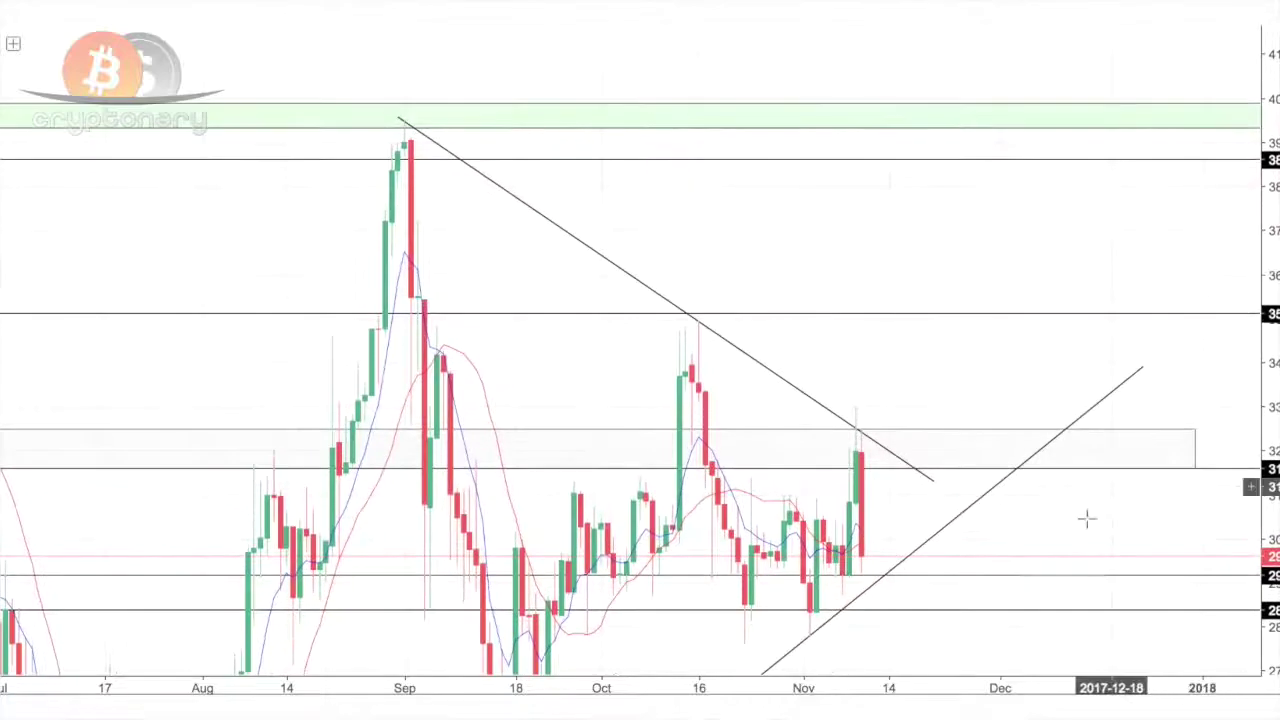
pyautogui.scroll(3, 1086, 517)
pyautogui.moveTo(1040, 497); pyautogui.dragTo(1001, 375)
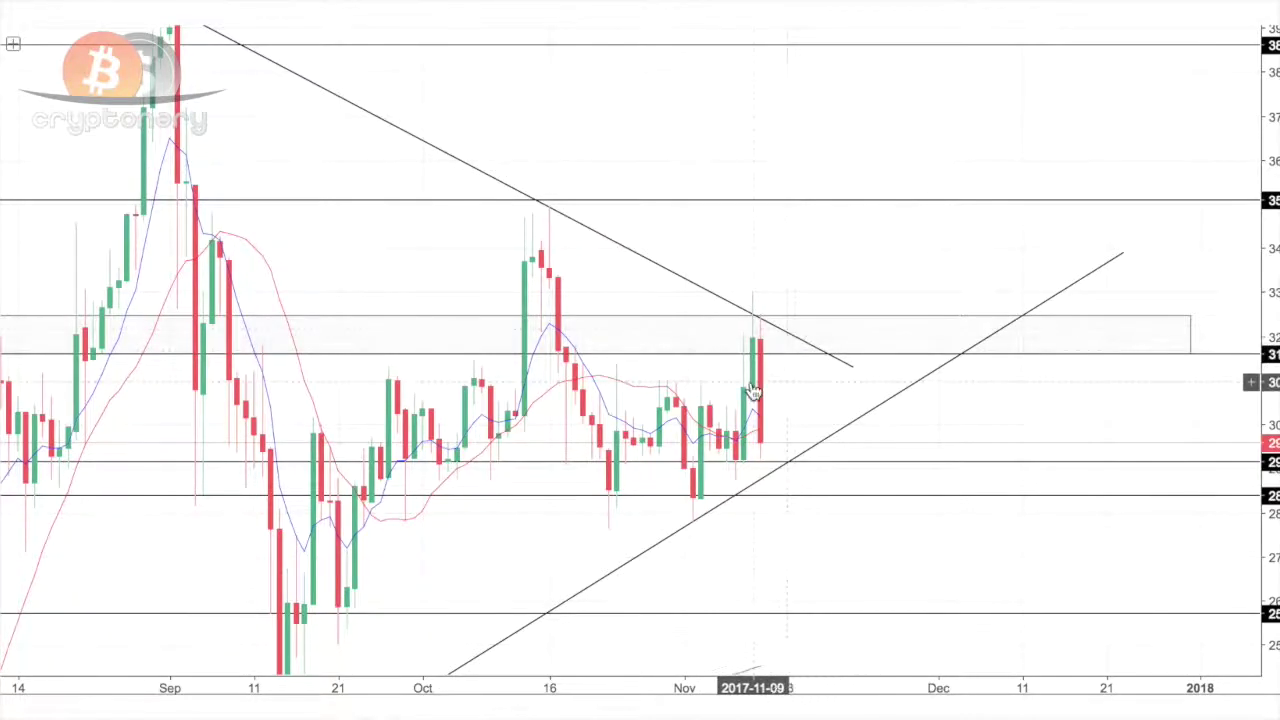
pyautogui.moveTo(852, 371); pyautogui.dragTo(880, 375)
pyautogui.click(786, 365)
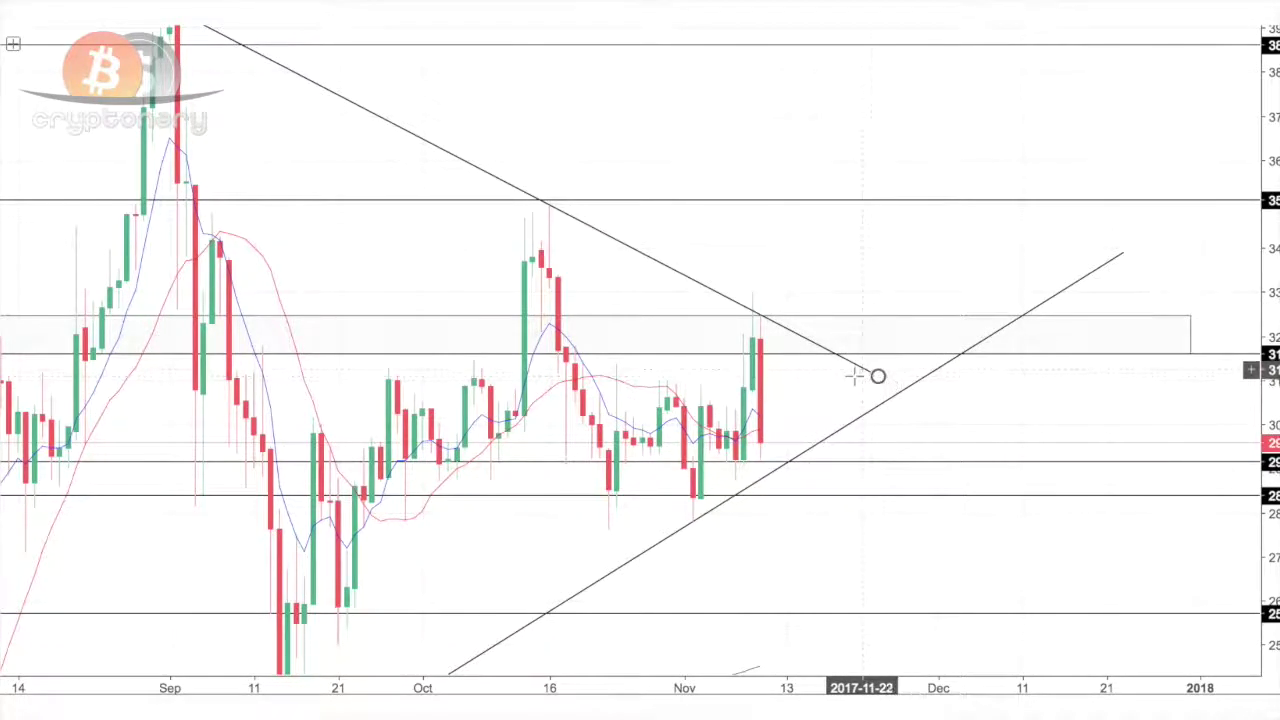
pyautogui.moveTo(878, 382); pyautogui.dragTo(895, 382)
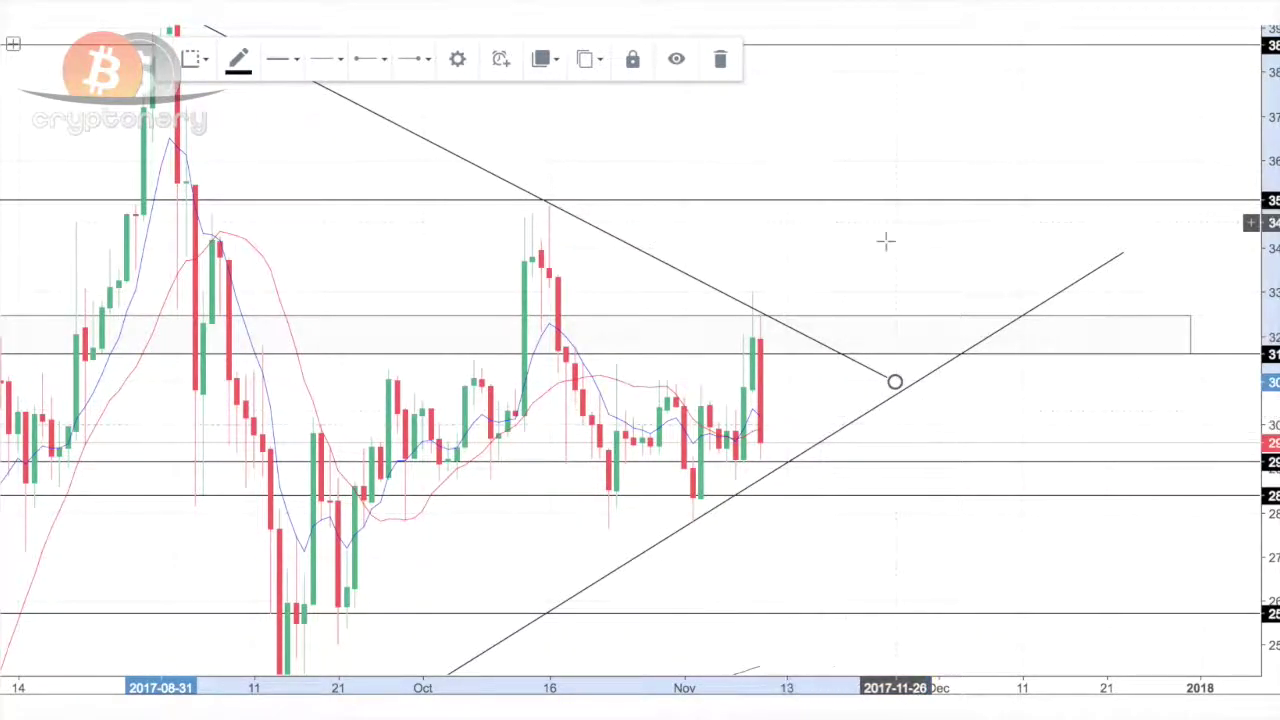
# Step: Delete the grey resistance zone, the horizontal line along its lower edge, and the line just below the current price
pyautogui.click(857, 323)
pyautogui.scroll(-3, 900, 380)
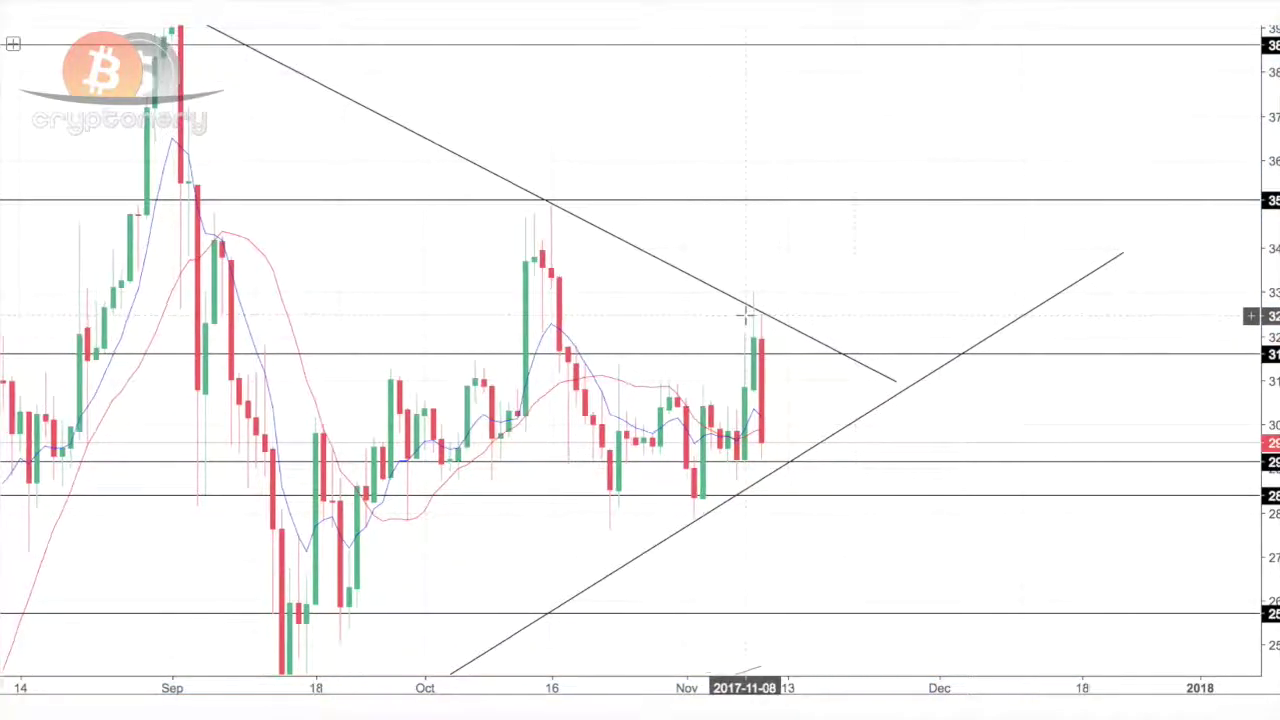
pyautogui.click(749, 462)
pyautogui.press('Delete')
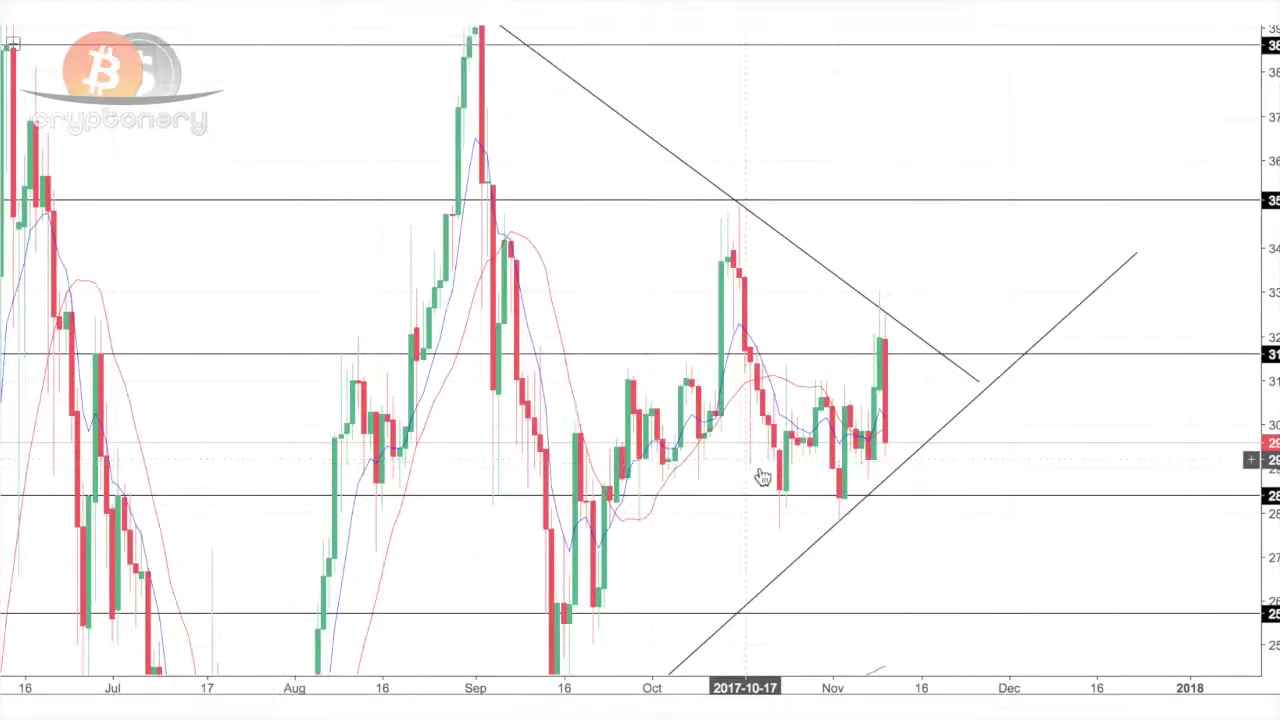
pyautogui.scroll(2, 741, 458)
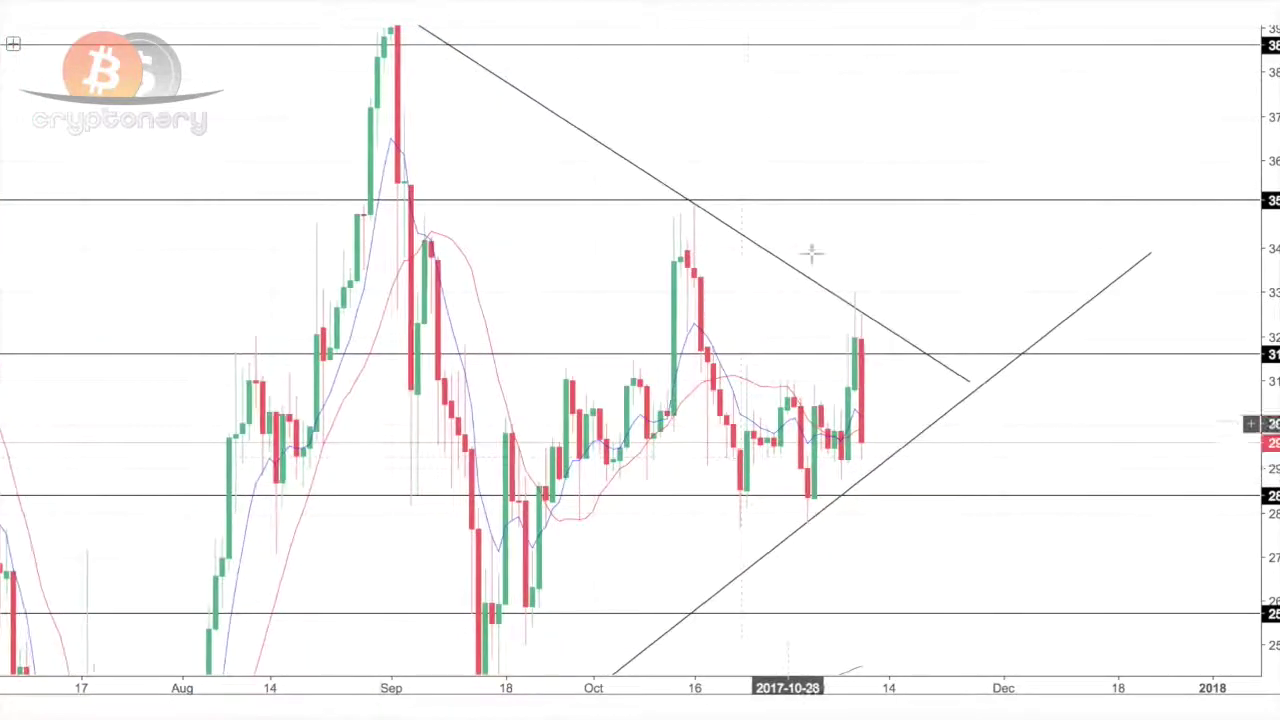
pyautogui.click(531, 357)
pyautogui.press('Delete')
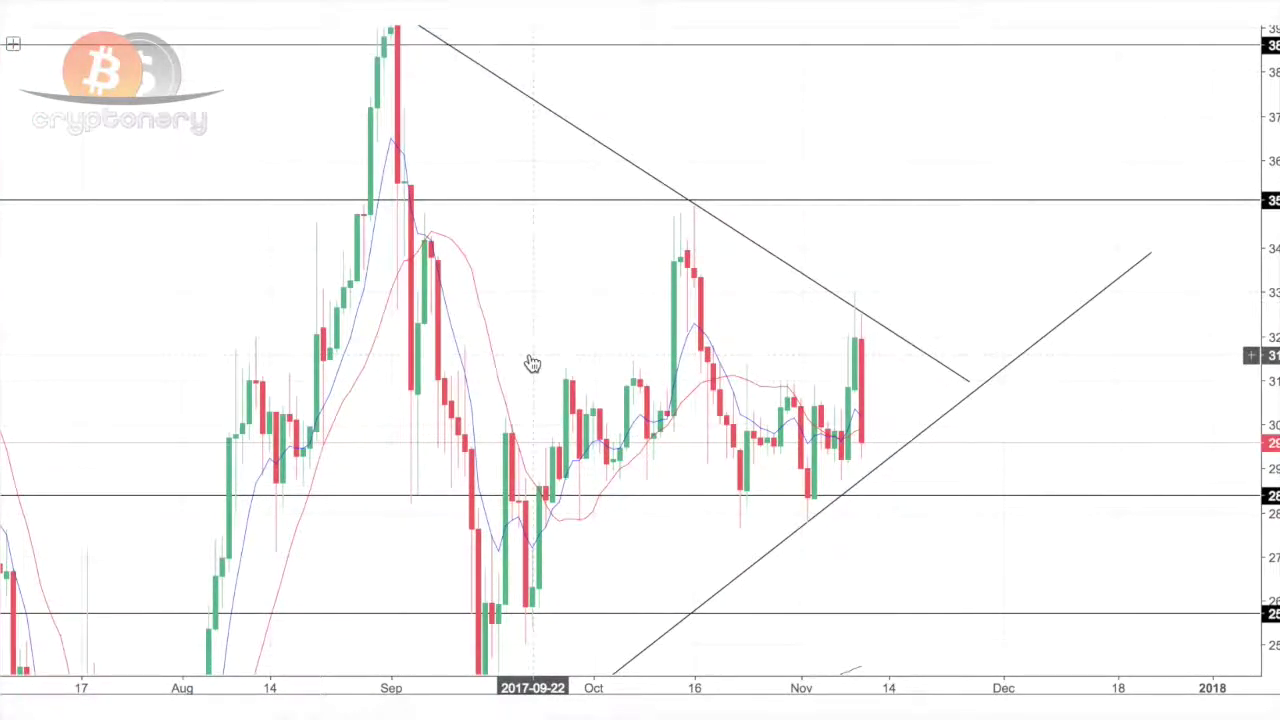
pyautogui.scroll(-3, 532, 363)
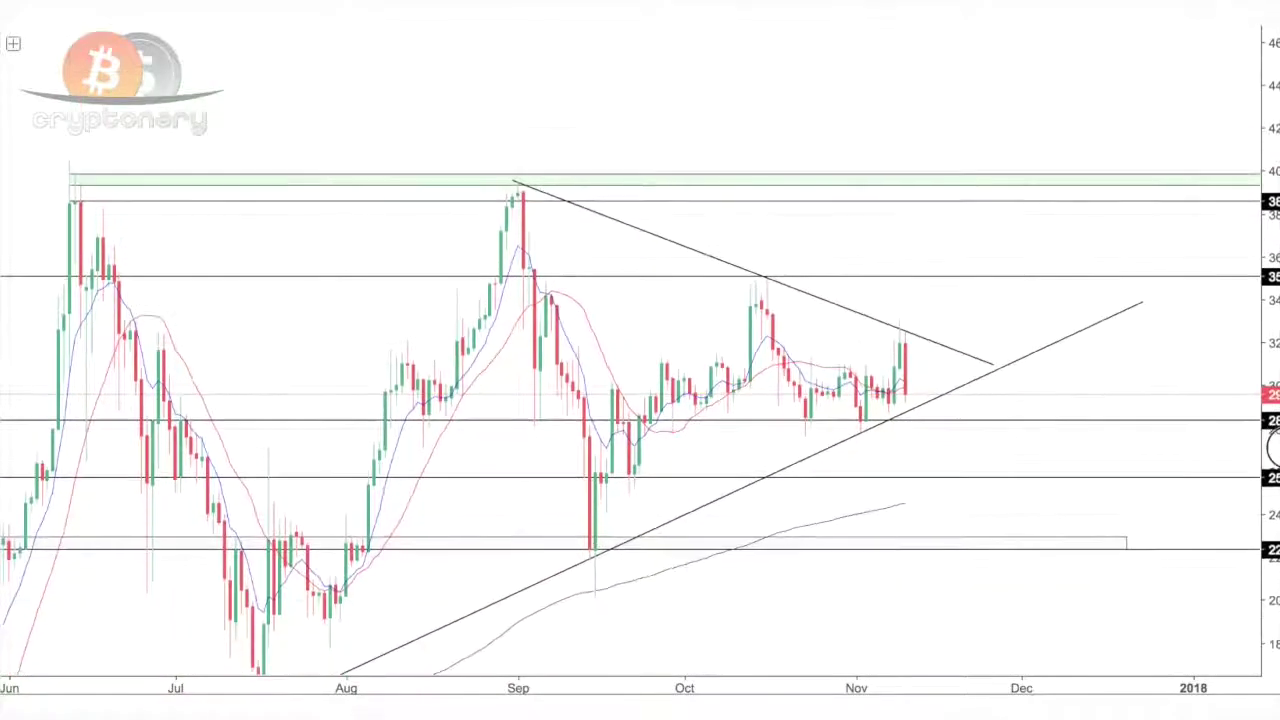
pyautogui.scroll(2, 640, 420)
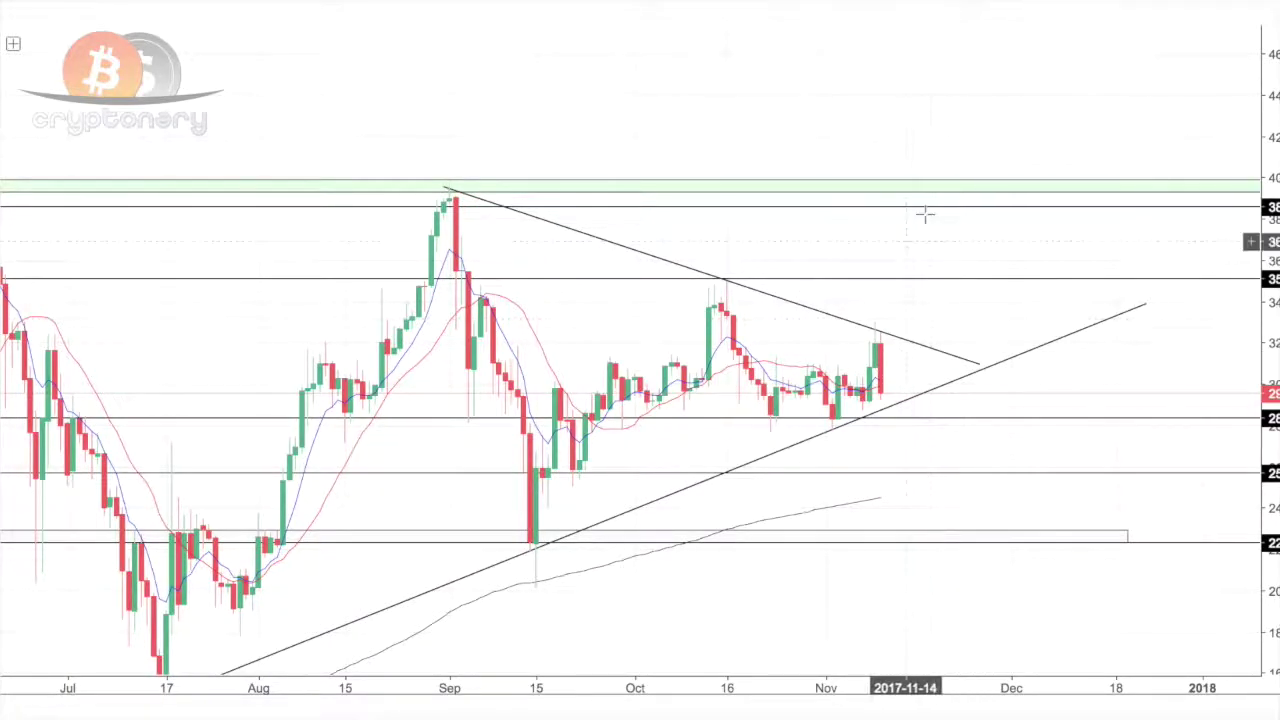
pyautogui.click(908, 279)
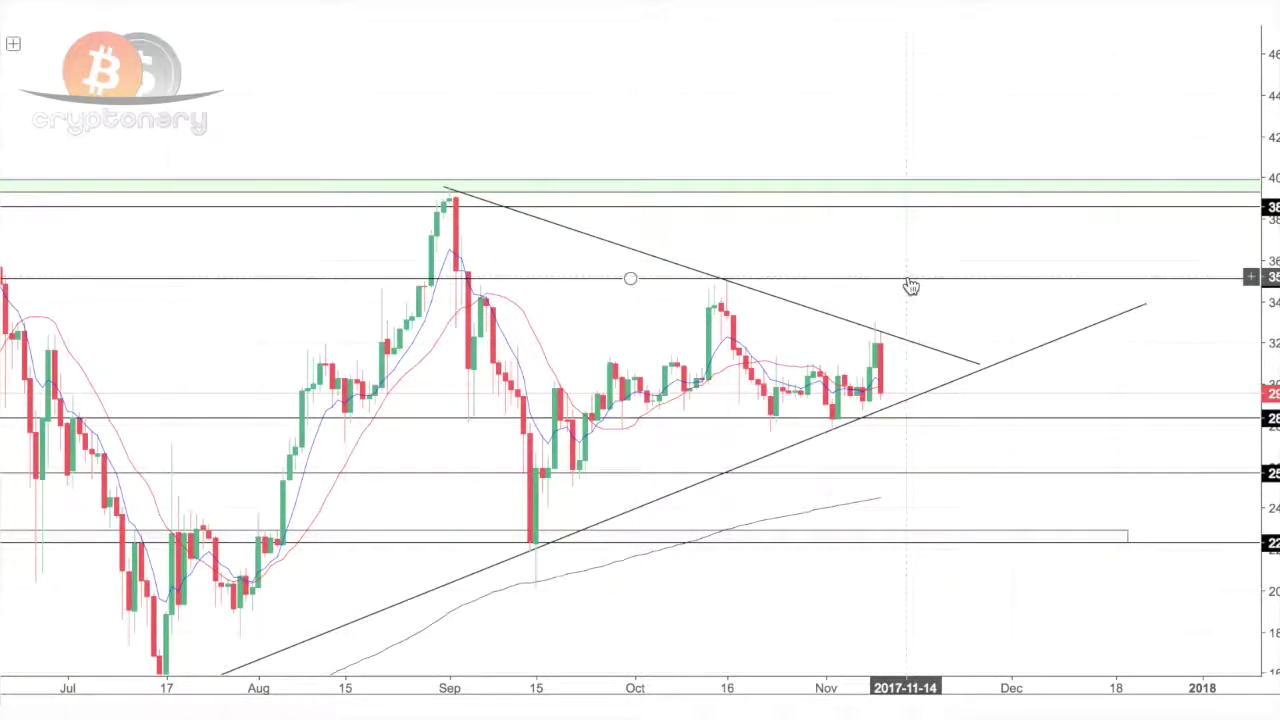
# Step: Switch to the weekly Neo / Dollar chart, compress its price scale, and dismiss the advertisement
pyautogui.scroll(-3, 910, 287)
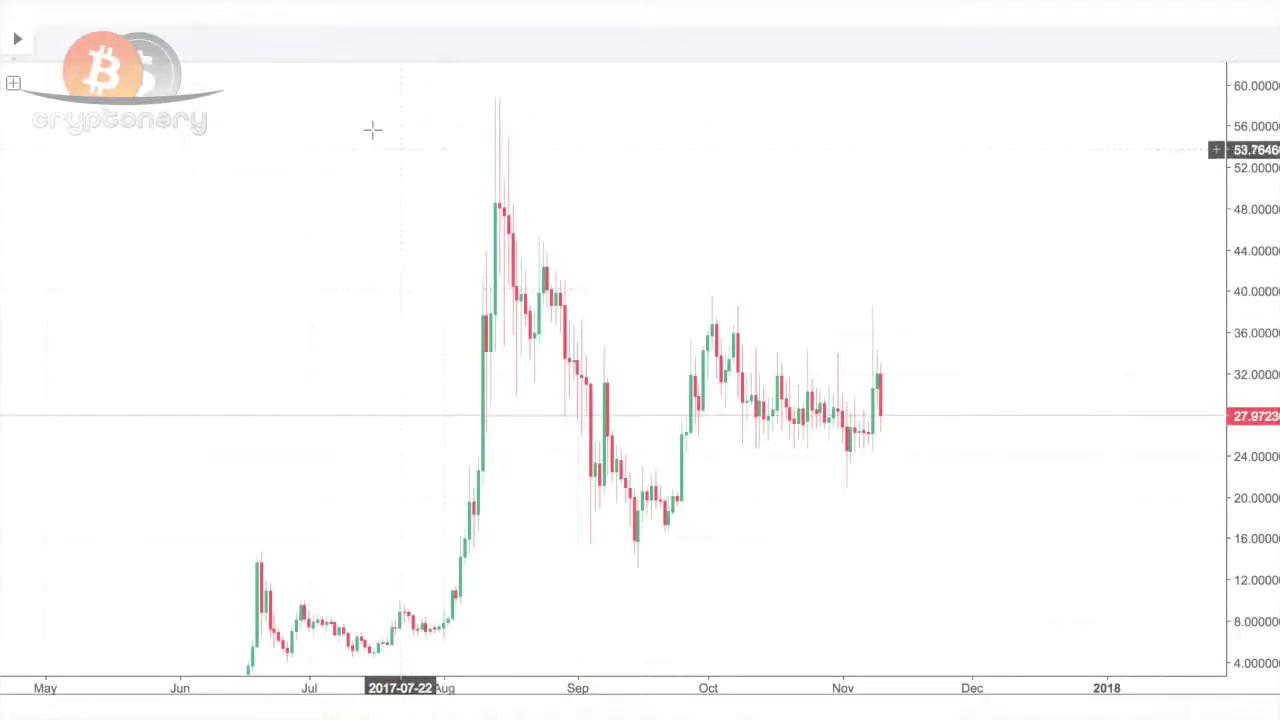
pyautogui.scroll(-5, 359, 317)
pyautogui.scroll(3, 297, 257)
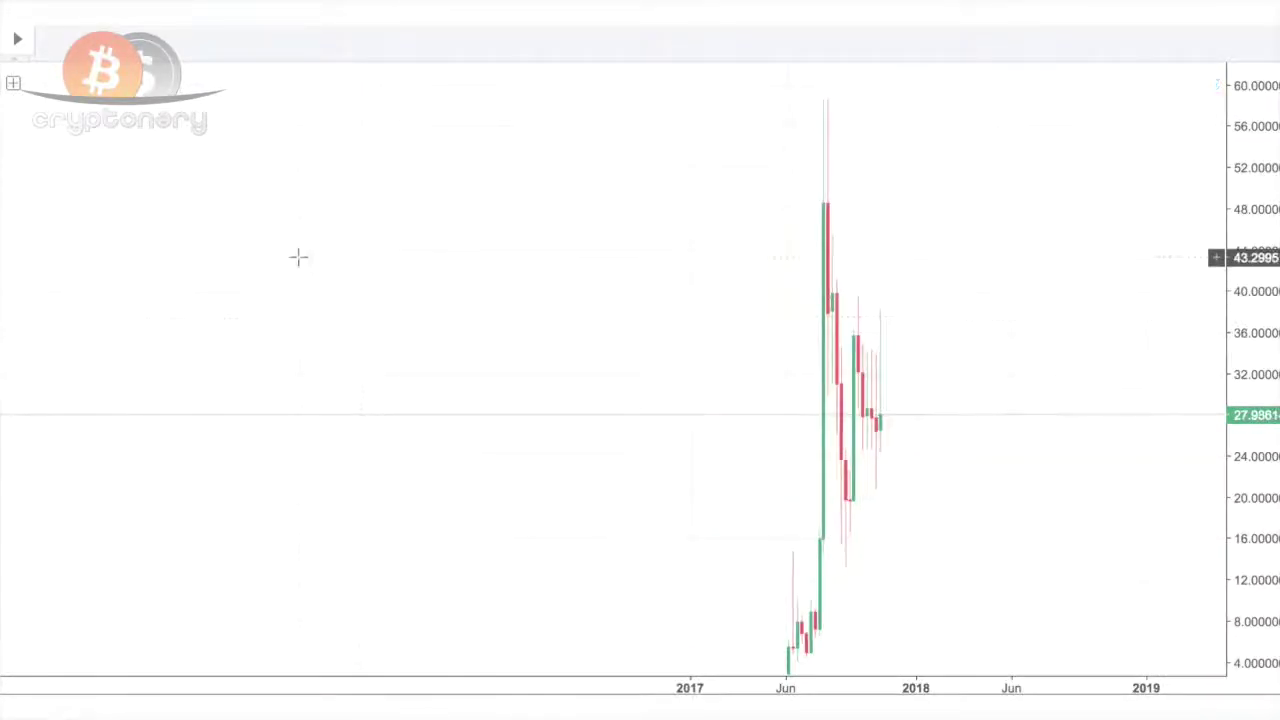
pyautogui.moveTo(1262, 98); pyautogui.dragTo(937, 443)
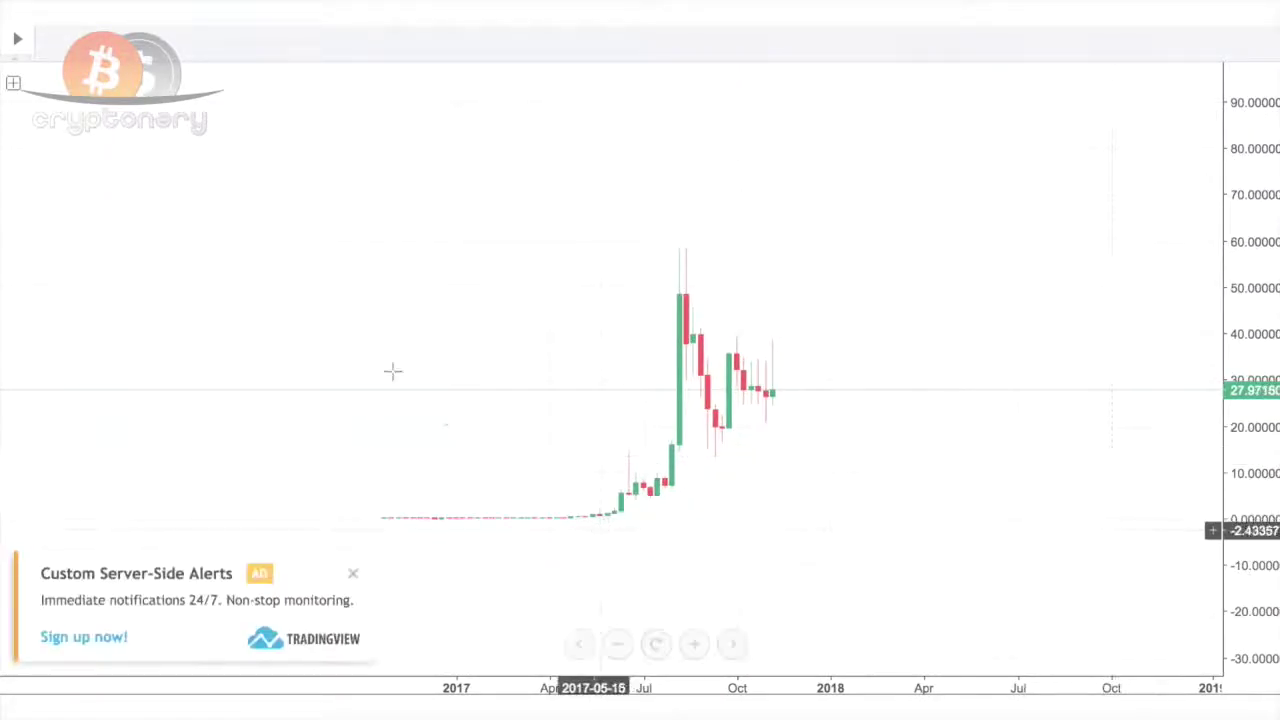
pyautogui.click(352, 573)
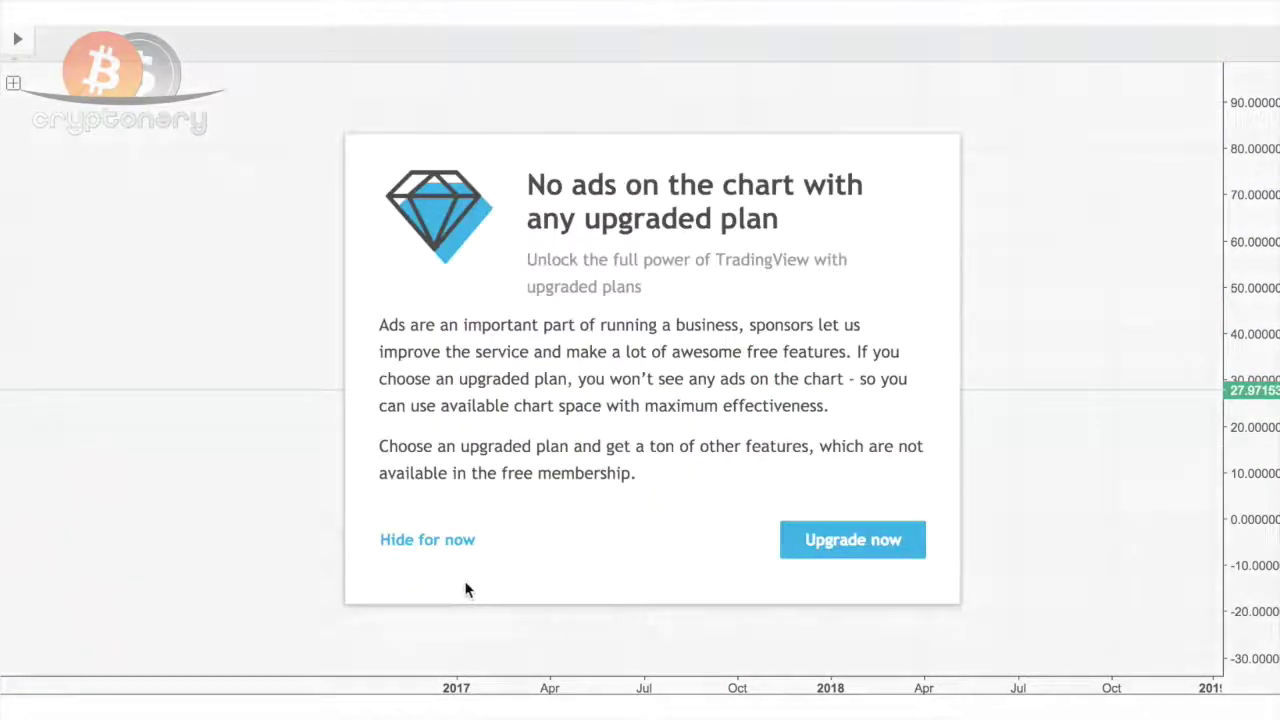
pyautogui.click(424, 541)
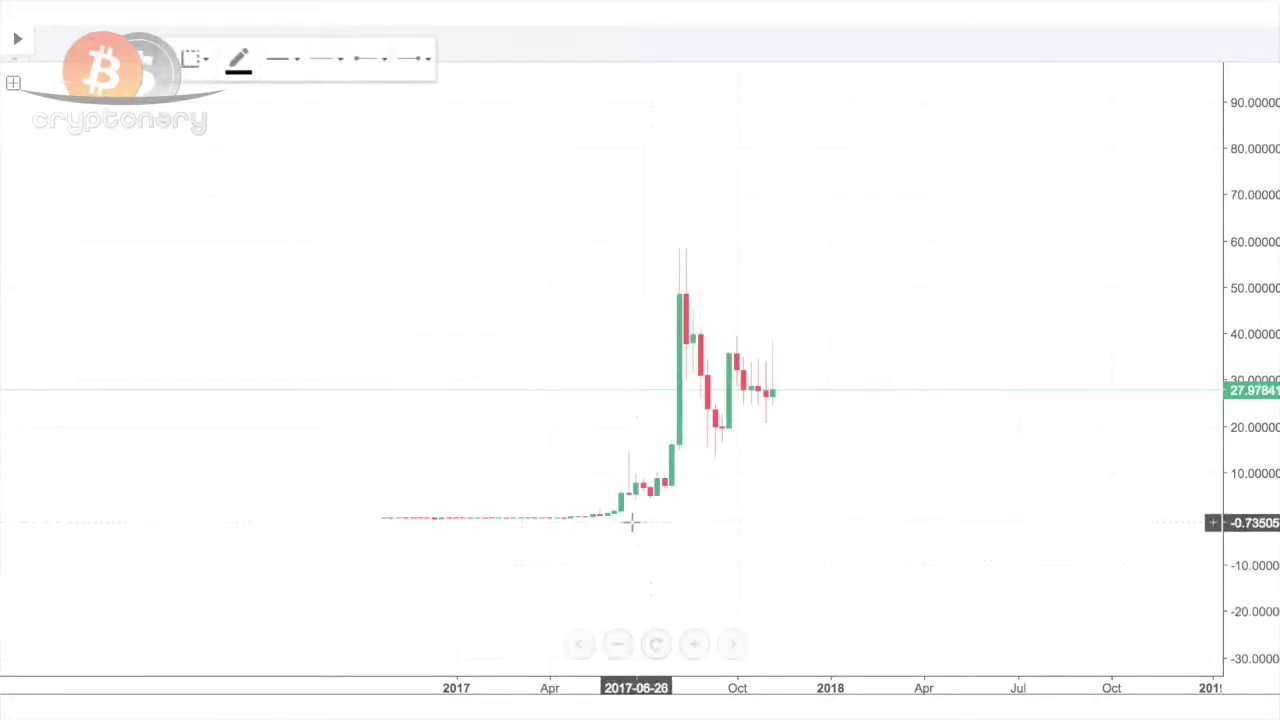
# Step: Draw a rising trend line under the July, September and November lows up to about 37.6, then extend its start back to early July 2017
pyautogui.click(656, 496)
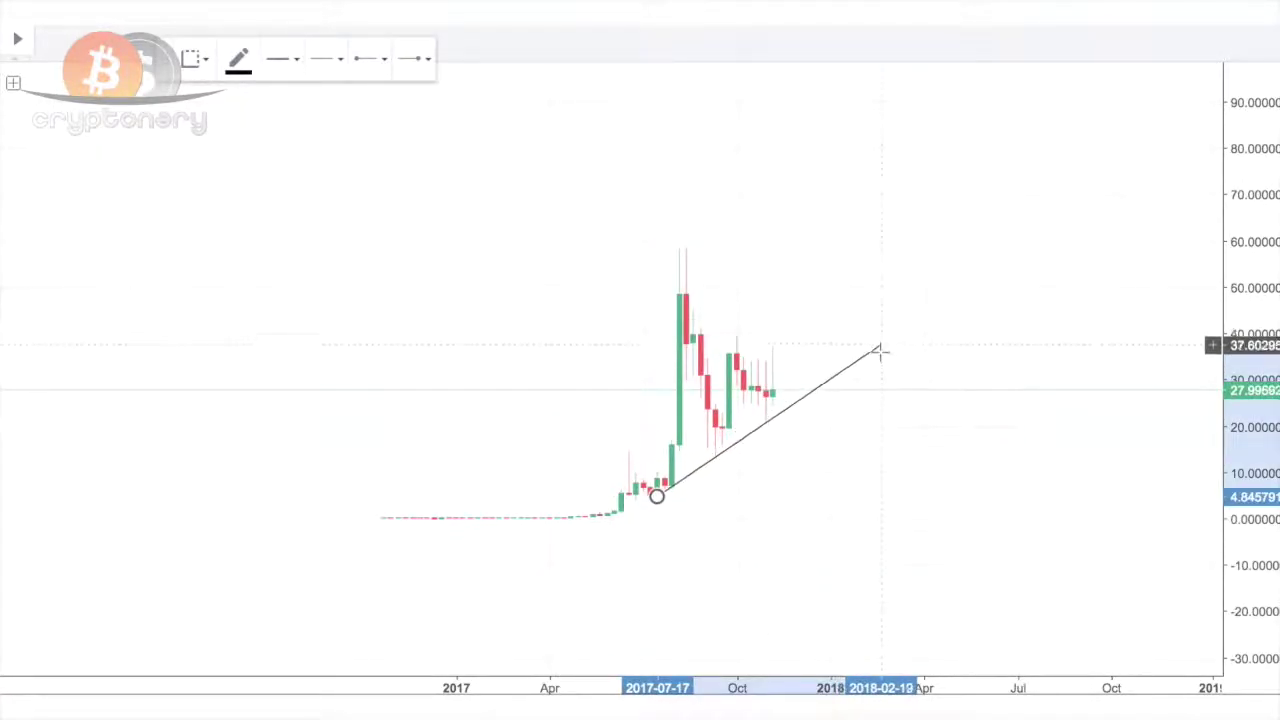
pyautogui.click(880, 346)
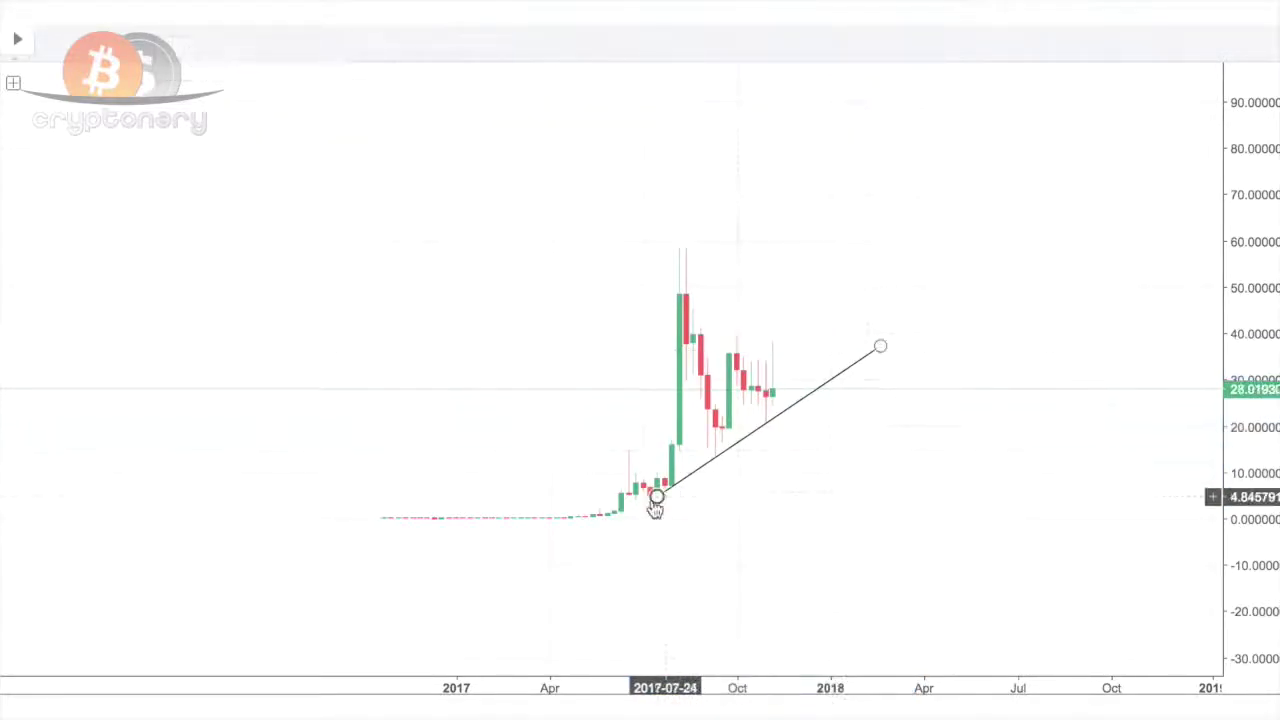
pyautogui.moveTo(615, 515); pyautogui.dragTo(648, 508)
pyautogui.click(911, 486)
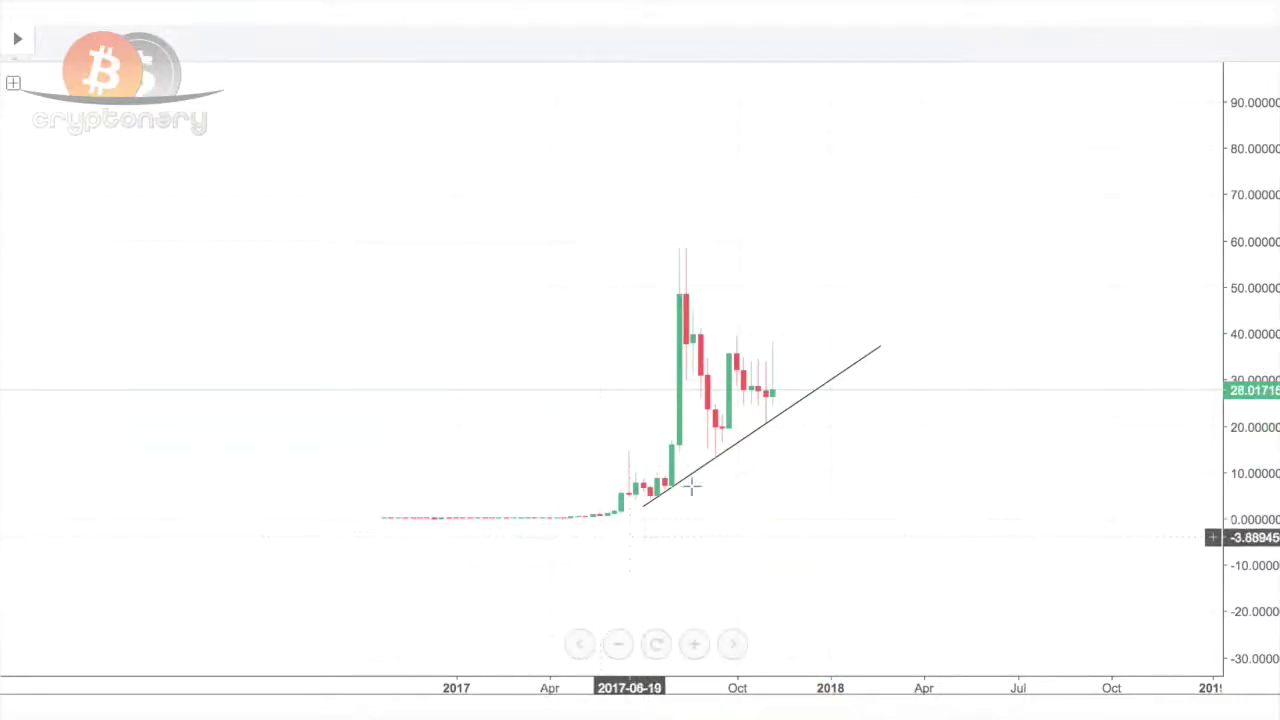
# Step: Show the hidden EMA and MA indicators on the weekly chart and collapse the indicator list
pyautogui.click(14, 85)
pyautogui.click(57, 128)
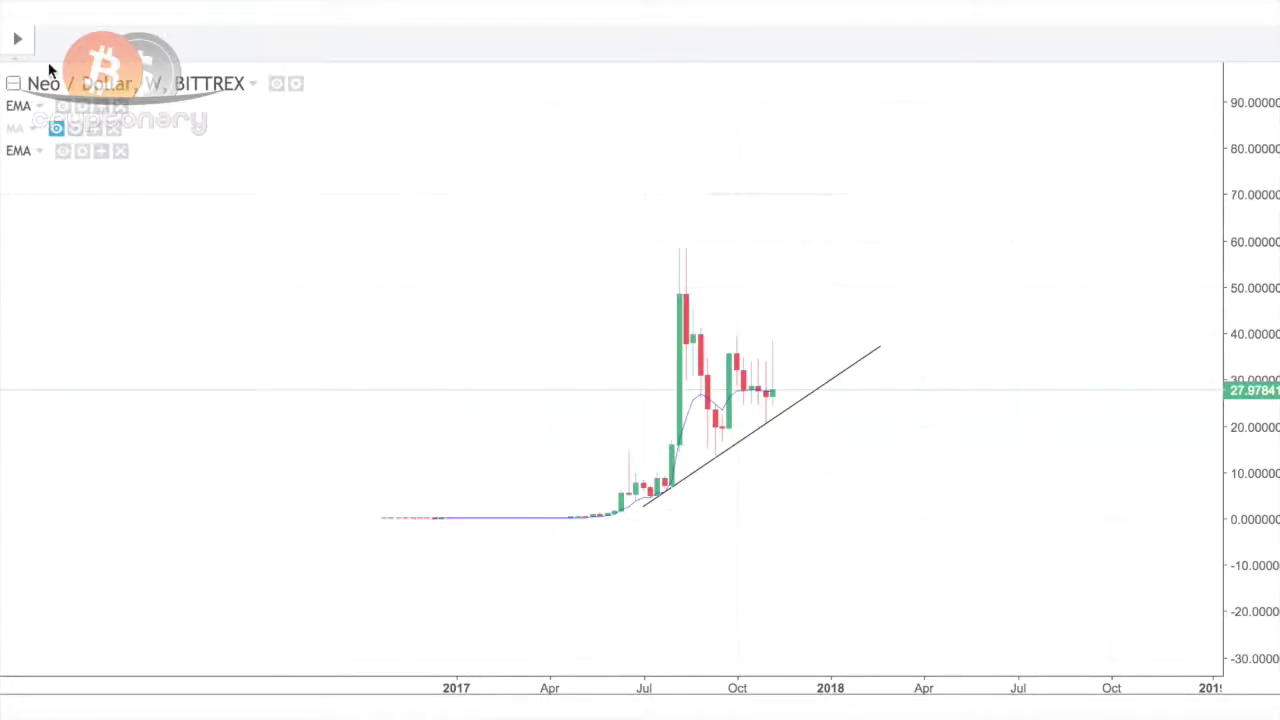
pyautogui.click(57, 130)
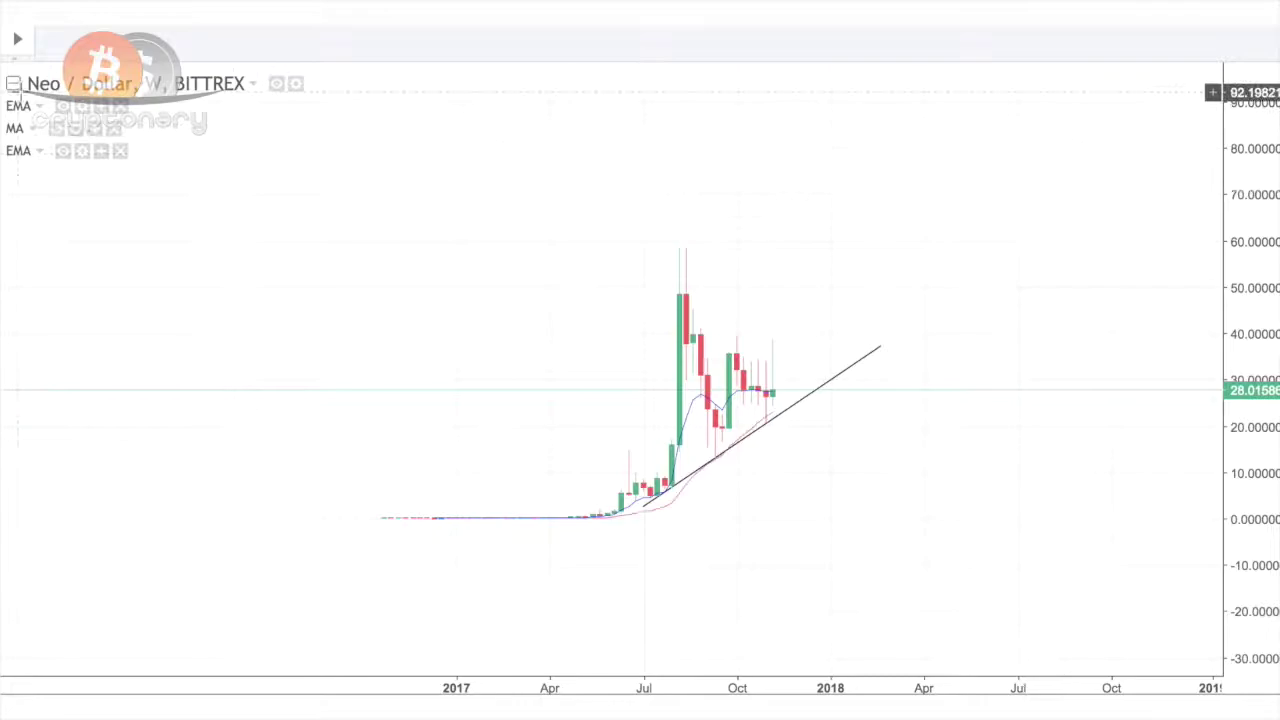
pyautogui.click(13, 83)
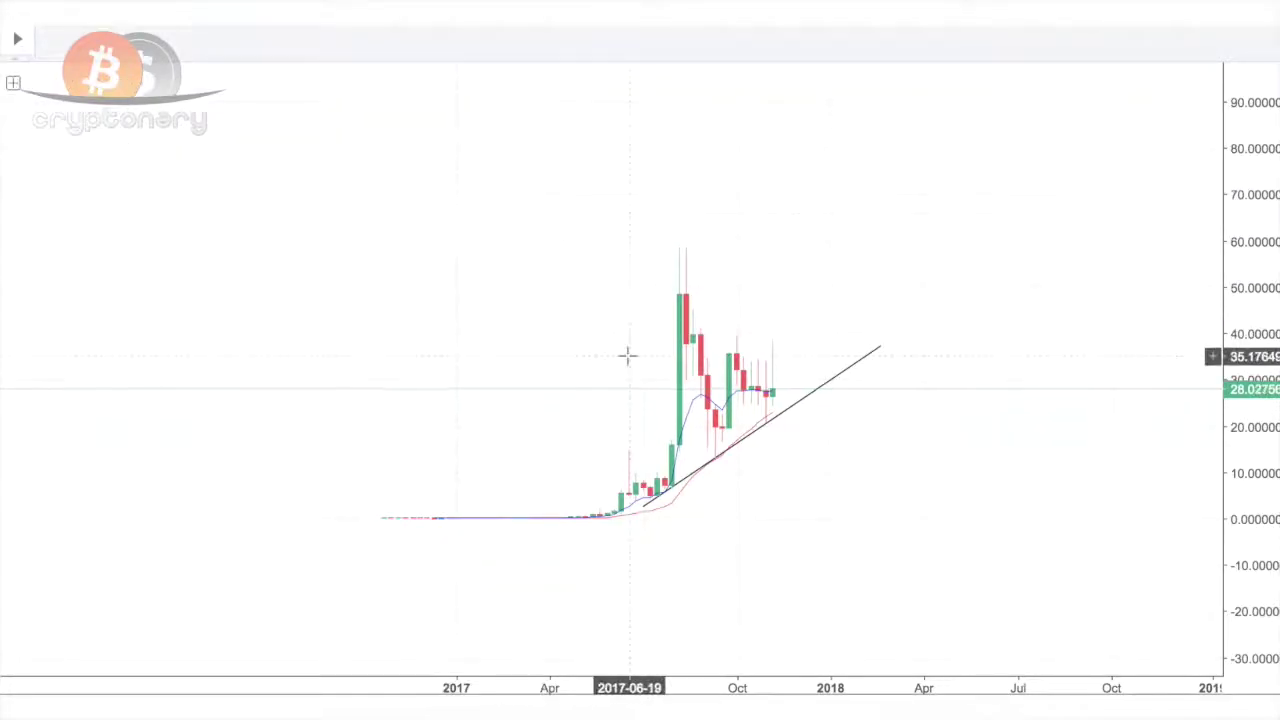
# Step: Add a horizontal resistance line at about 40.03, above the October high
pyautogui.click(6, 90)
pyautogui.click(90, 187)
pyautogui.click(737, 334)
# Step: Add two horizontal lines around the recent weekly candles, at about 28.8 and 24.7
pyautogui.scroll(5, 1269, 463)
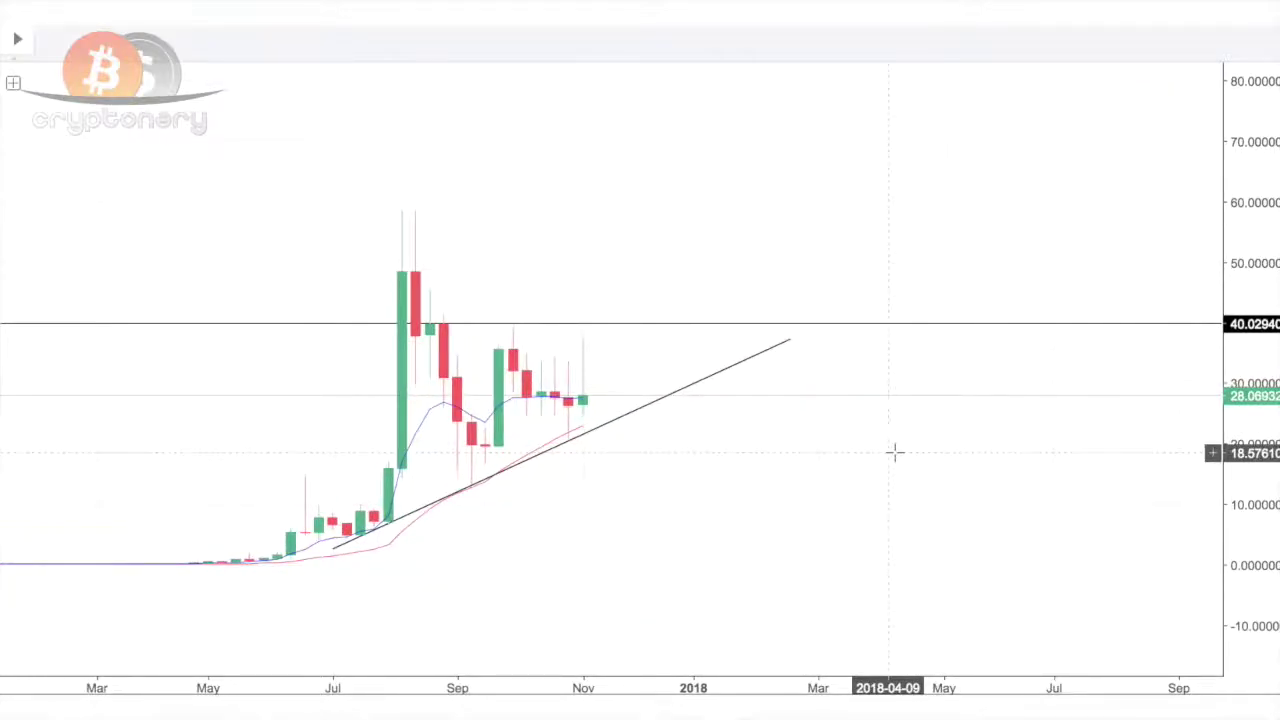
pyautogui.scroll(-3, 634, 443)
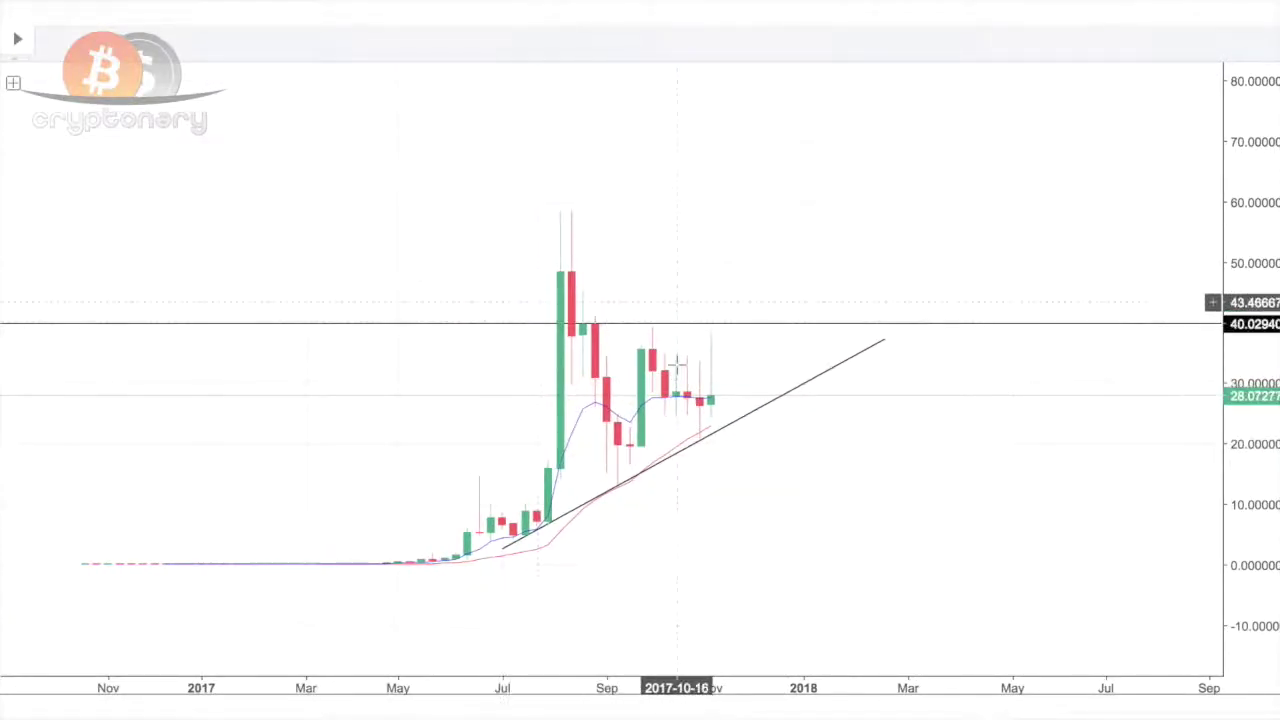
pyautogui.hotkey('alt', 't')
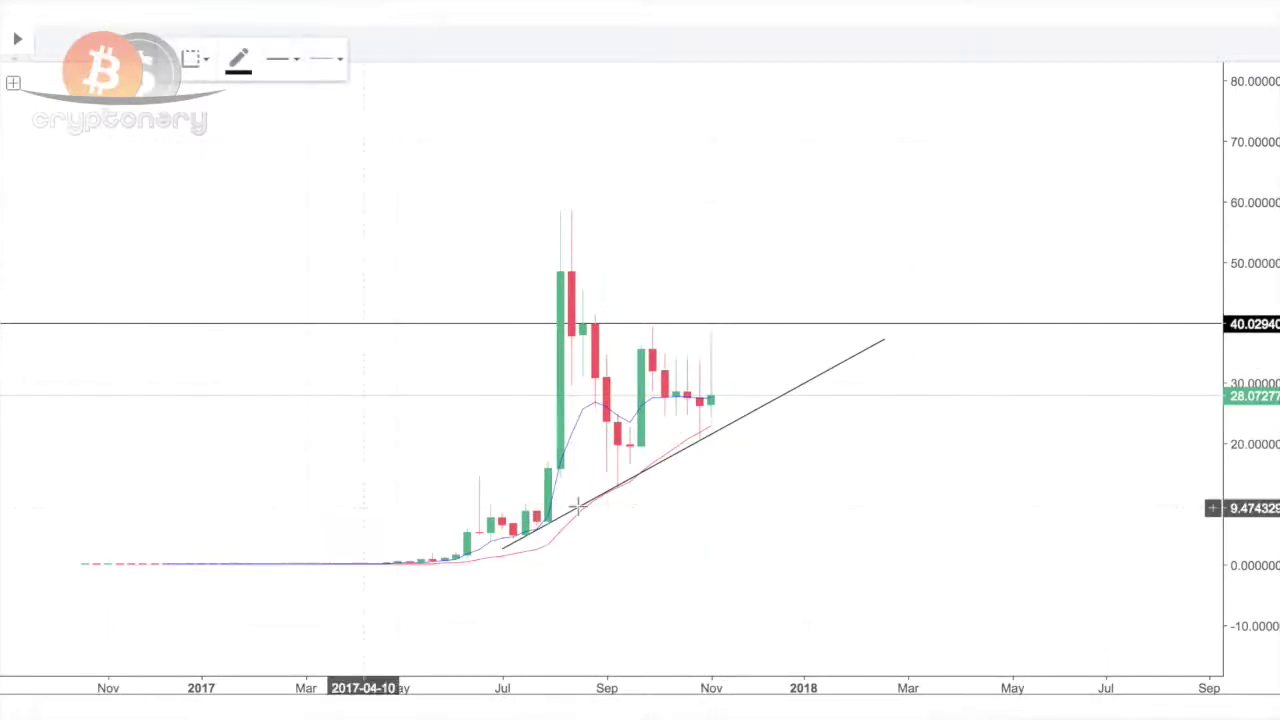
pyautogui.click(502, 393)
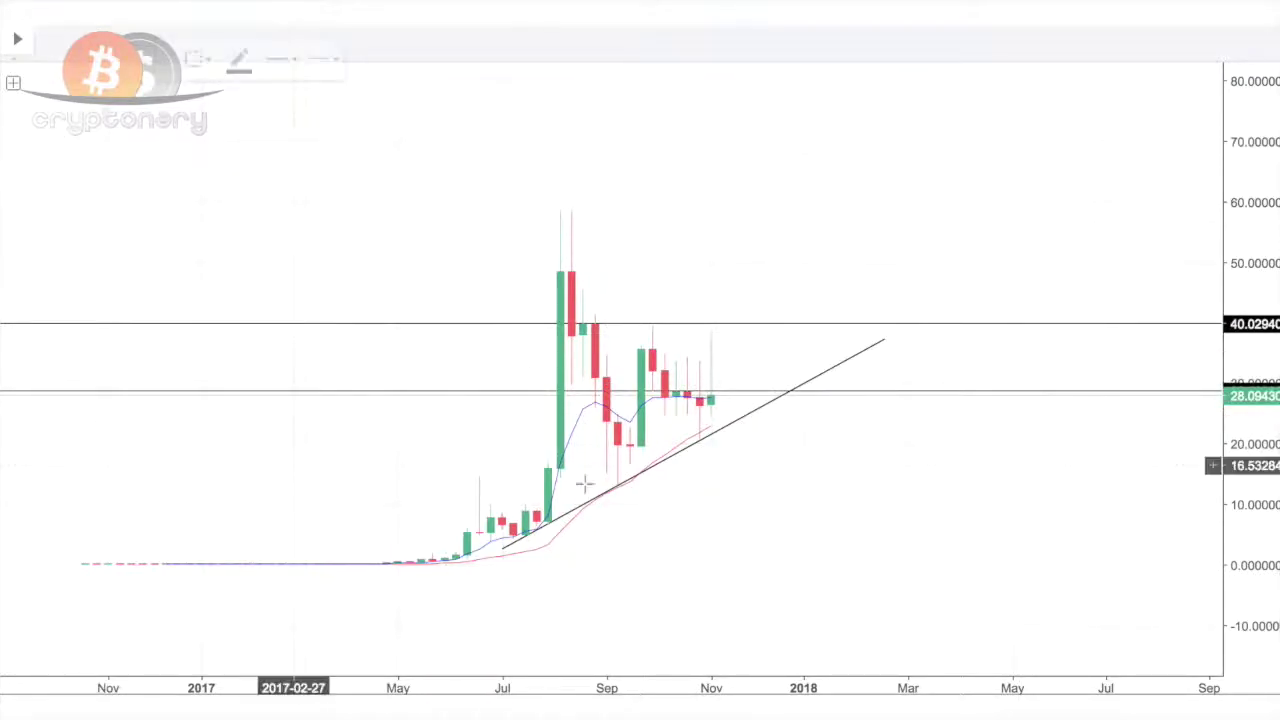
pyautogui.click(452, 415)
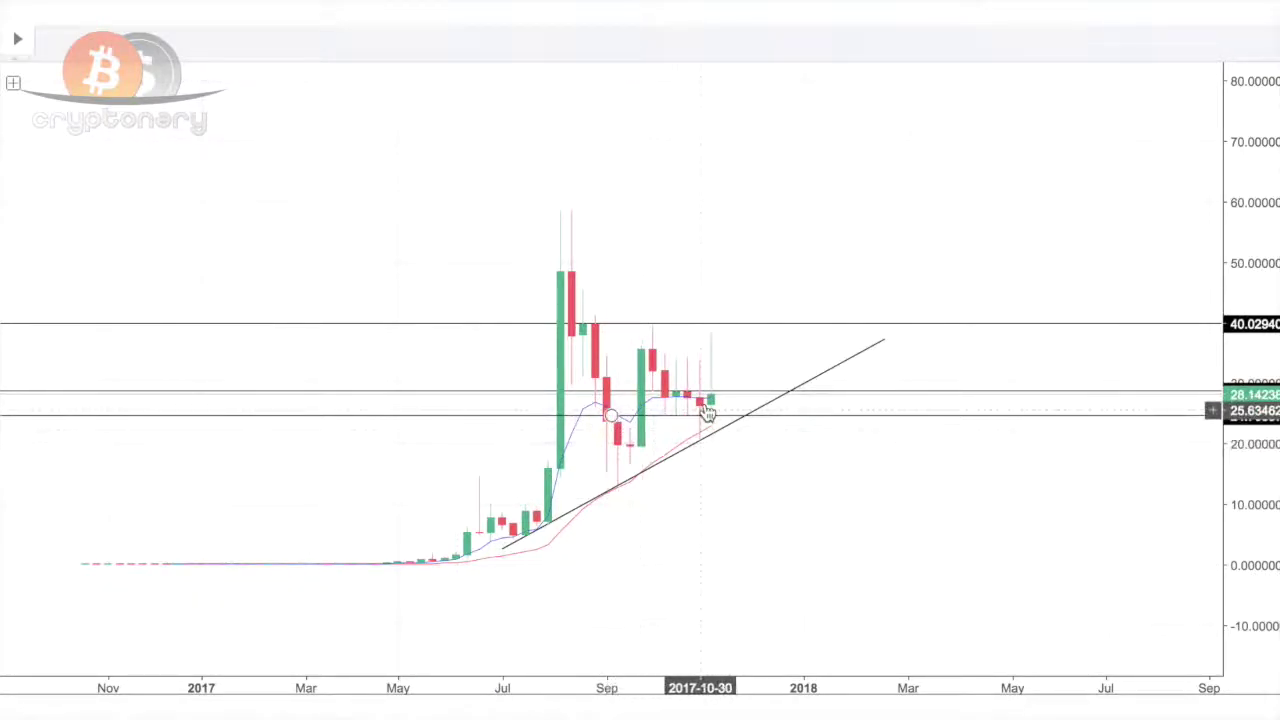
# Step: Switch the chart to the daily timeframe and stretch the price scale around the recent candles
pyautogui.click(268, 22)
pyautogui.scroll(-3, 594, 356)
pyautogui.scroll(-5, 593, 357)
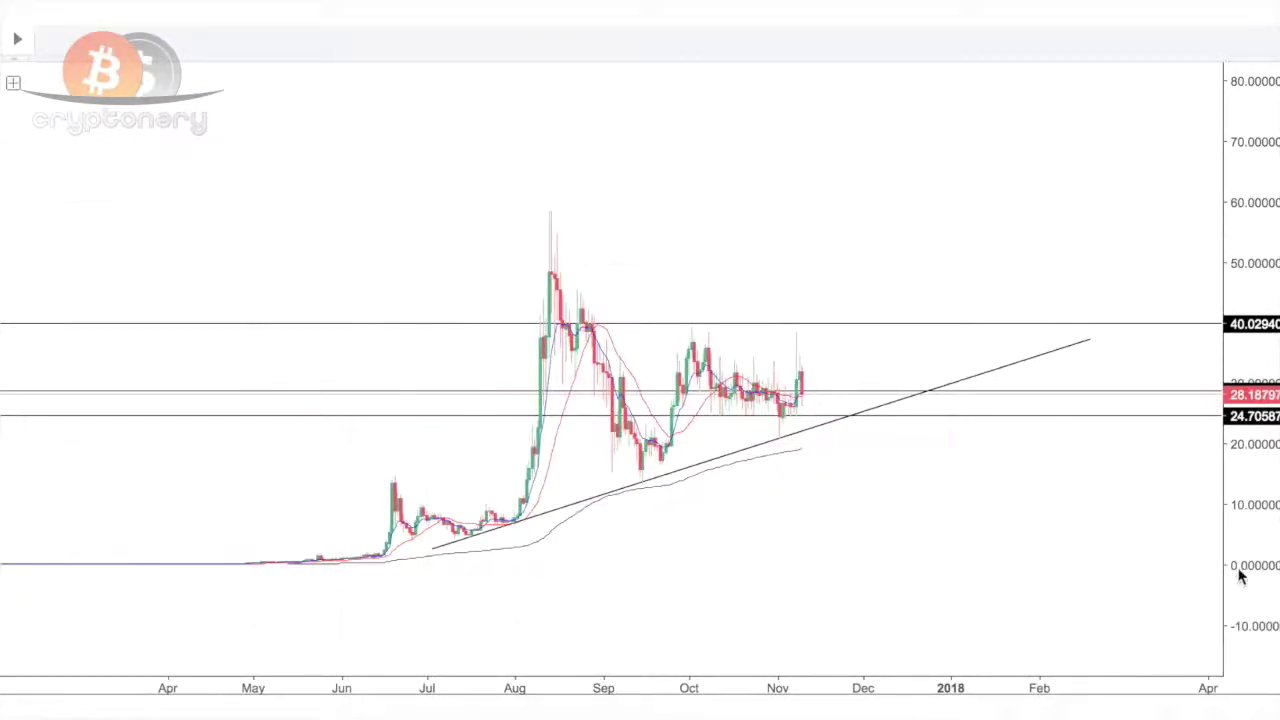
pyautogui.moveTo(1240, 575); pyautogui.dragTo(1229, 300)
pyautogui.moveTo(1029, 620); pyautogui.dragTo(1004, 372)
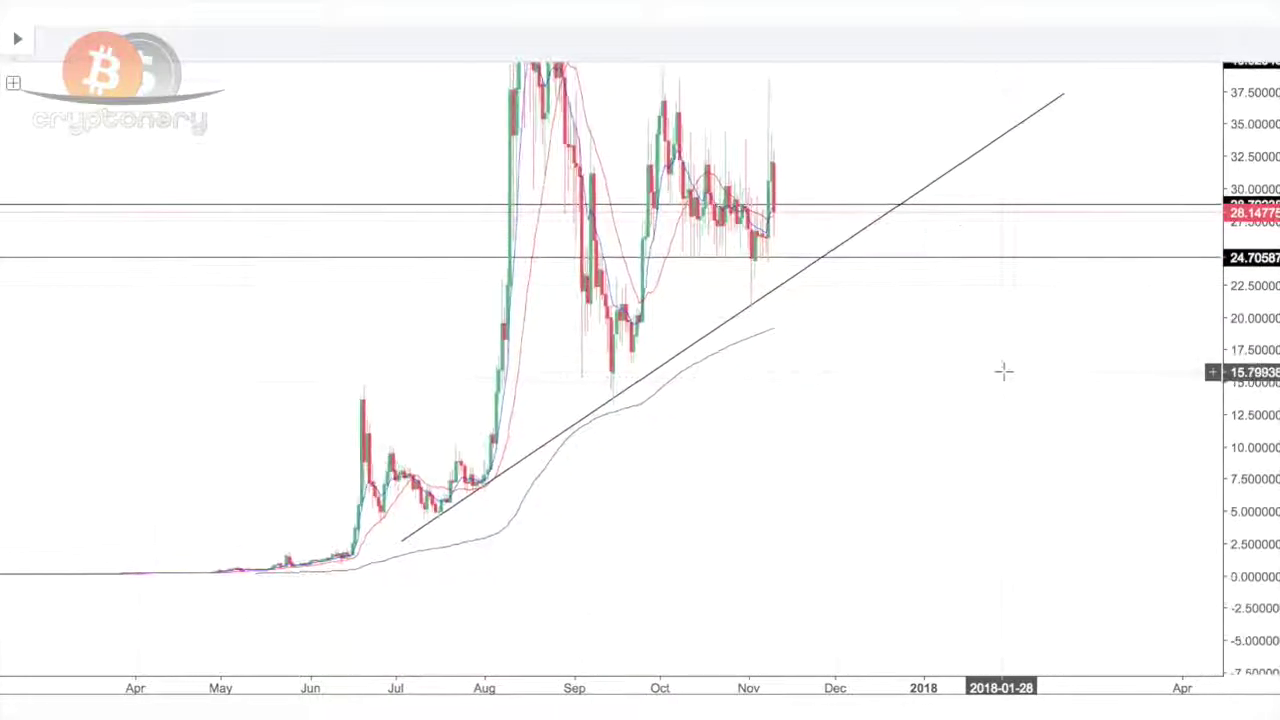
# Step: Refit the rising trend line to the daily lows, starting at the mid-July low and ending near 39 in early February 2018
pyautogui.scroll(3, 1004, 372)
pyautogui.moveTo(750, 481); pyautogui.dragTo(724, 481)
pyautogui.moveTo(94, 537)
pyautogui.mouseDown()
pyautogui.moveTo(155, 538)
pyautogui.moveTo(165, 510)
pyautogui.moveTo(153, 519)
pyautogui.mouseUp()
pyautogui.moveTo(1040, 359); pyautogui.dragTo(911, 423)
pyautogui.scroll(-3, 911, 423)
pyautogui.moveTo(988, 170)
pyautogui.mouseDown()
pyautogui.moveTo(988, 158)
pyautogui.moveTo(935, 155)
pyautogui.moveTo(935, 140)
pyautogui.mouseUp()
pyautogui.click(626, 501)
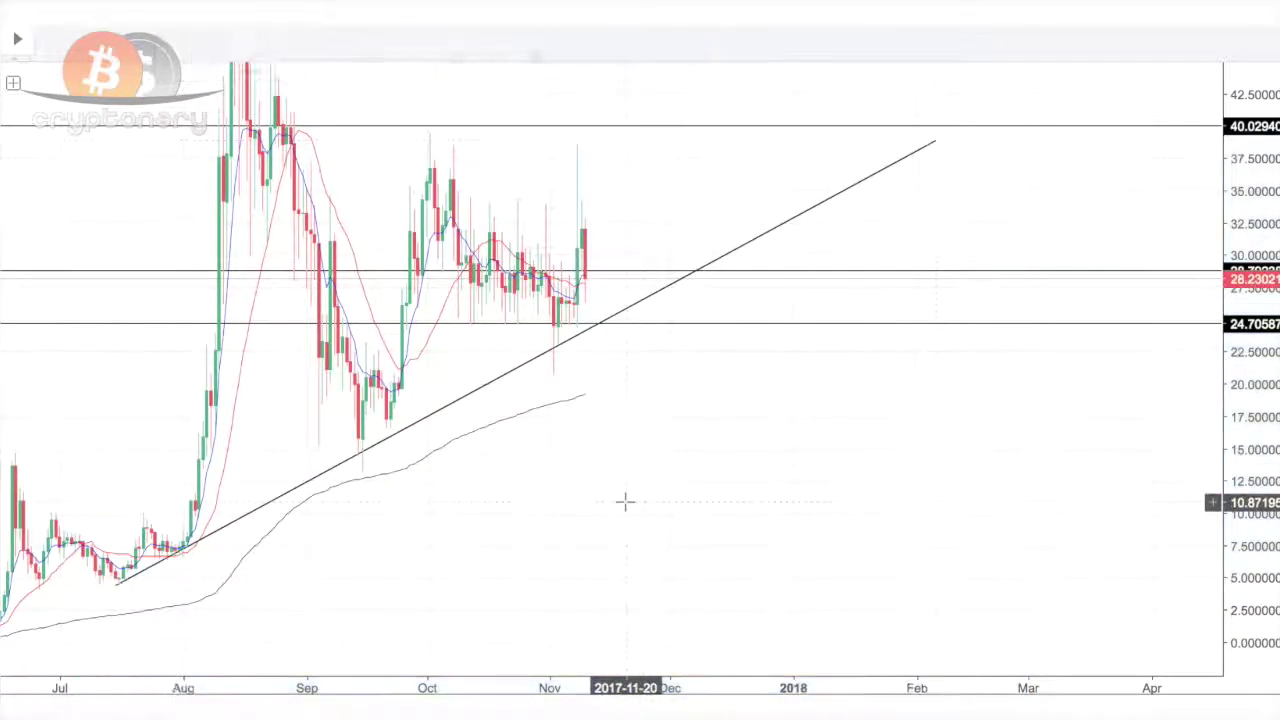
# Step: Delete the horizontal line near 28.8 and lower the upper resistance line to about 38.46, at the October highs
pyautogui.hscroll(-5, 626, 502)
pyautogui.scroll(3, 626, 502)
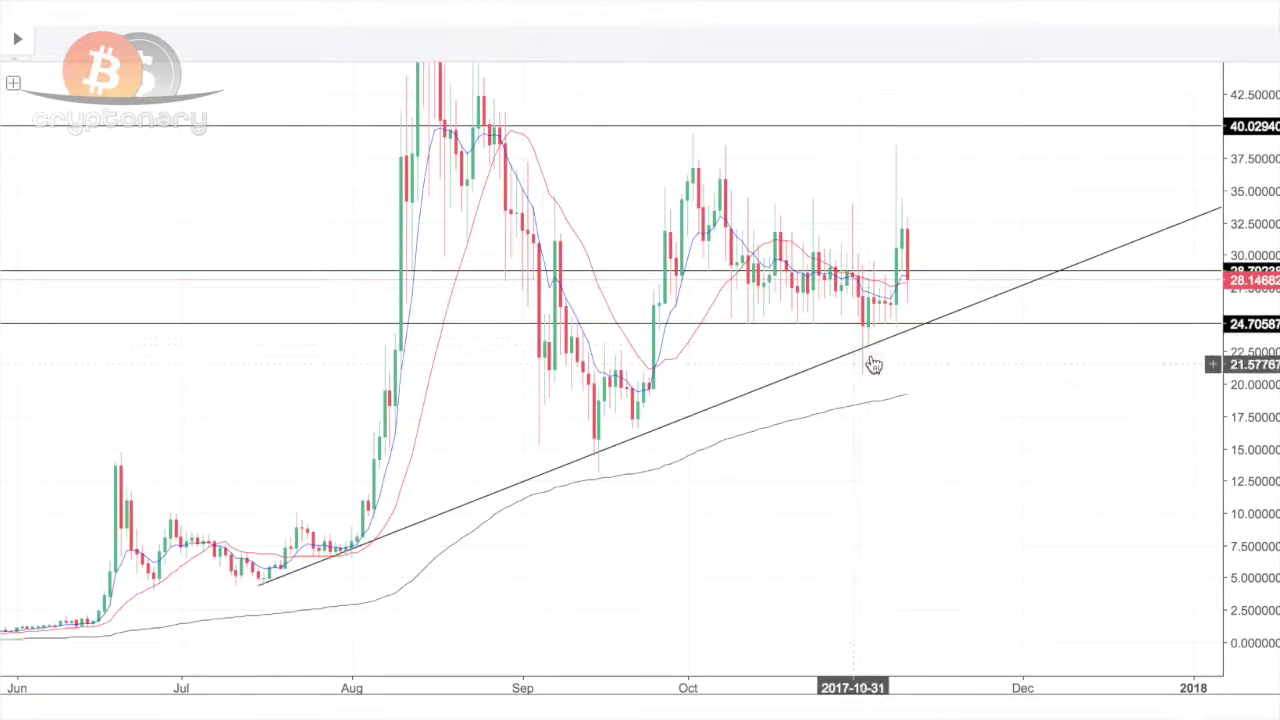
pyautogui.scroll(5, 691, 566)
pyautogui.moveTo(971, 425); pyautogui.dragTo(1015, 580)
pyautogui.moveTo(1014, 326); pyautogui.dragTo(999, 285)
pyautogui.click(848, 388)
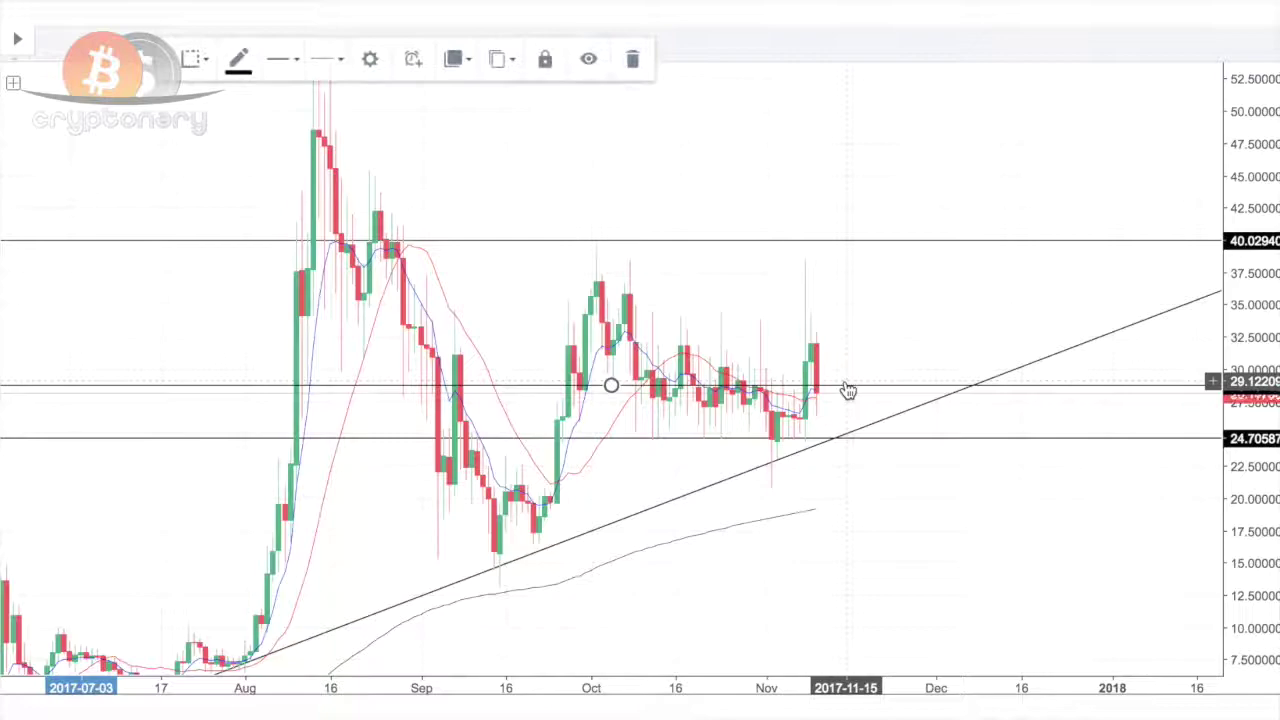
pyautogui.press('Delete')
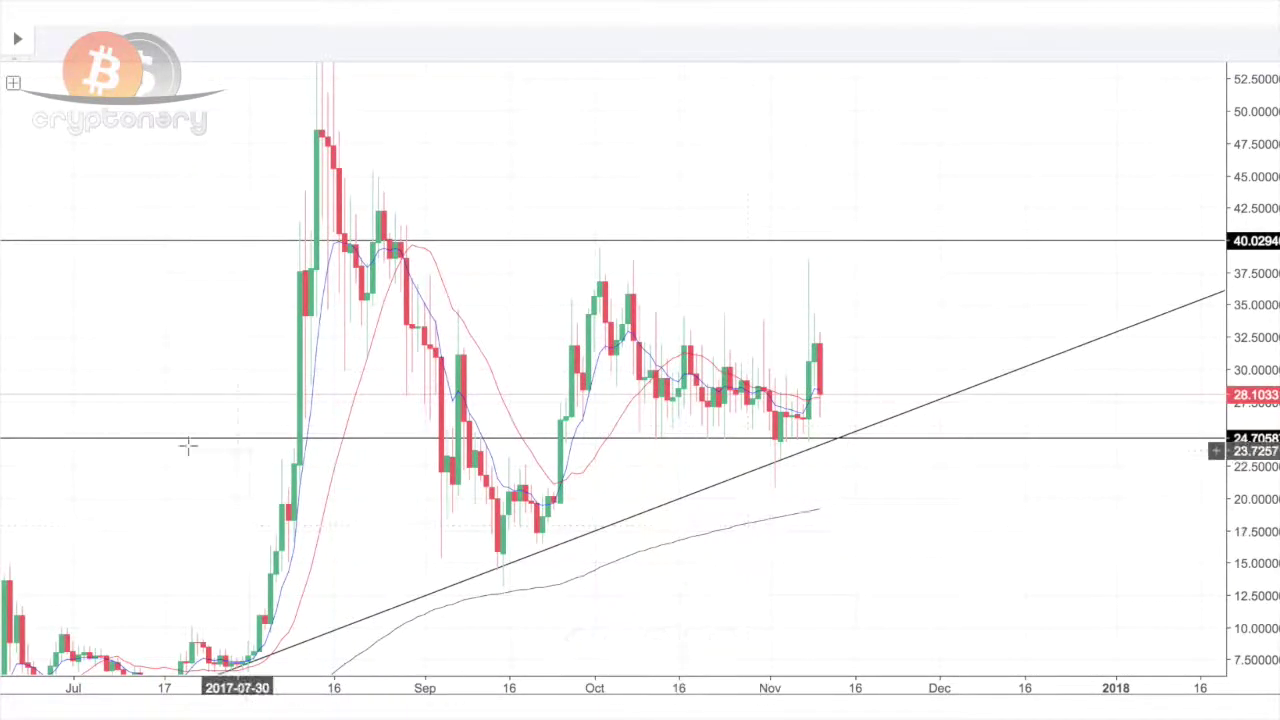
pyautogui.moveTo(383, 241)
pyautogui.mouseDown()
pyautogui.moveTo(383, 278)
pyautogui.moveTo(380, 259)
pyautogui.moveTo(389, 266)
pyautogui.mouseUp()
pyautogui.click(526, 220)
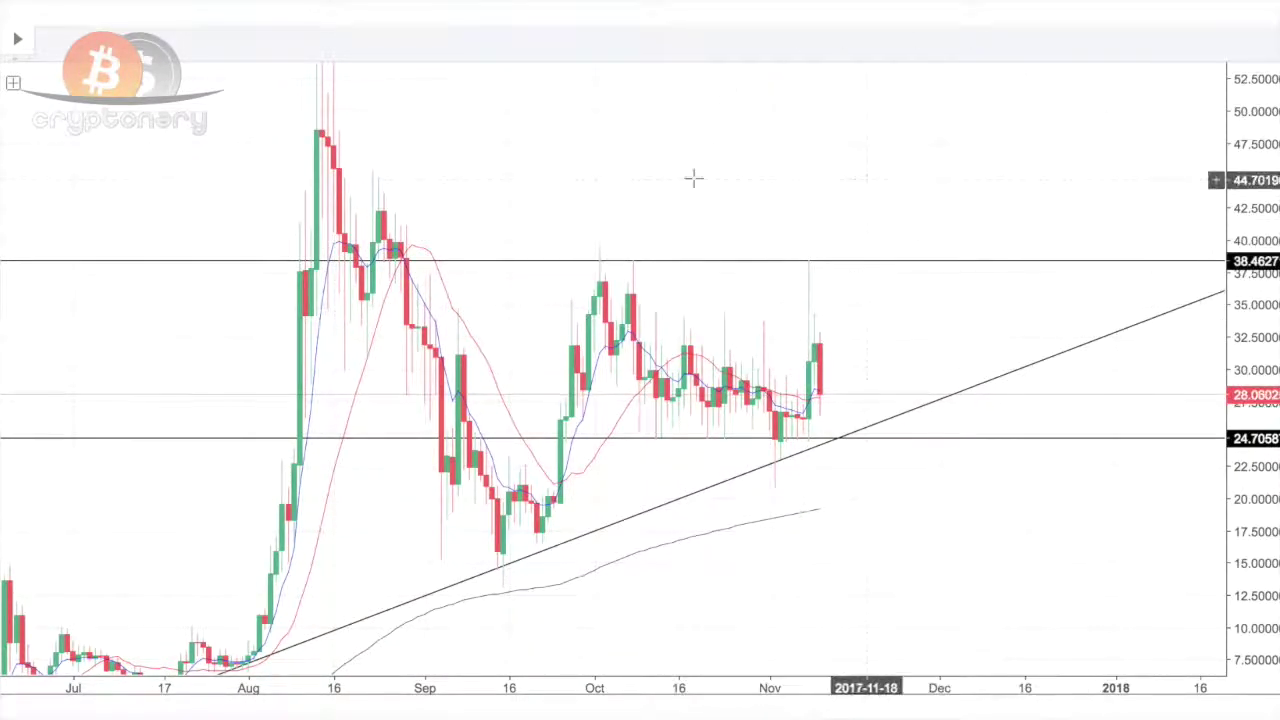
# Step: Draw a descending trend line from the mid-August candle top at about 48.6 to about 28.8 in early December 2017
pyautogui.moveTo(557, 206); pyautogui.dragTo(484, 299)
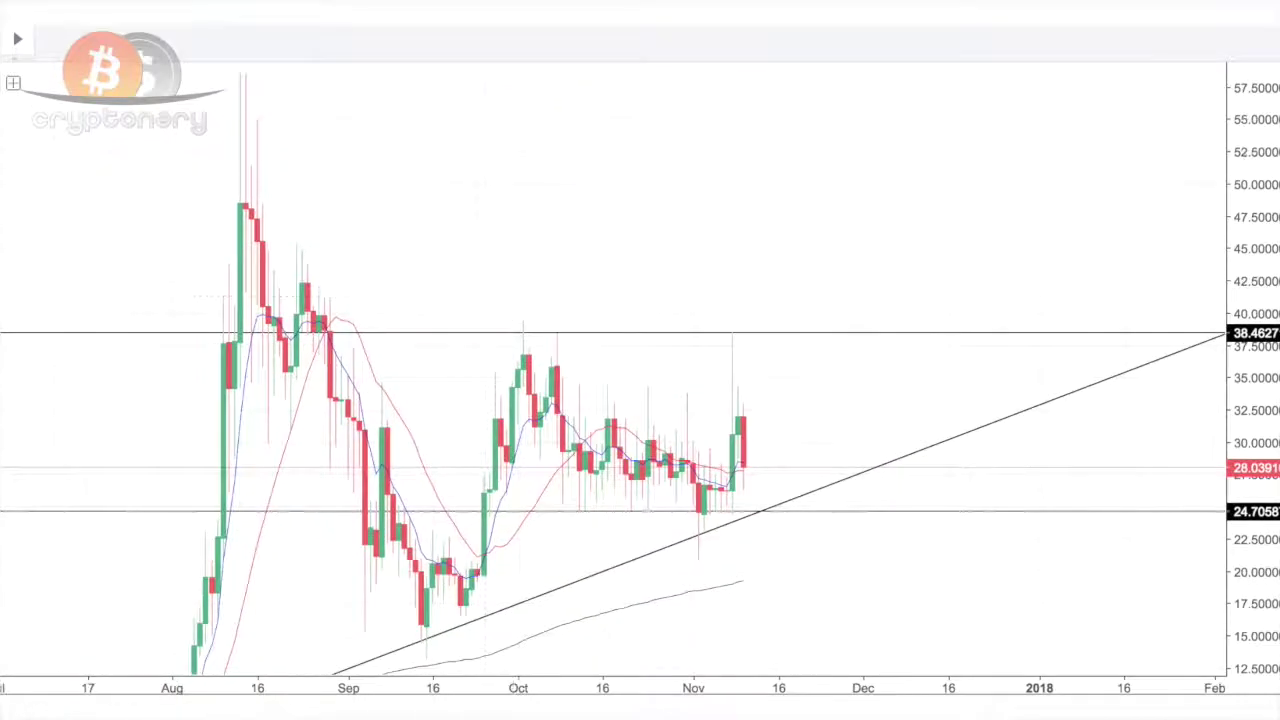
pyautogui.click(5, 103)
pyautogui.click(134, 108)
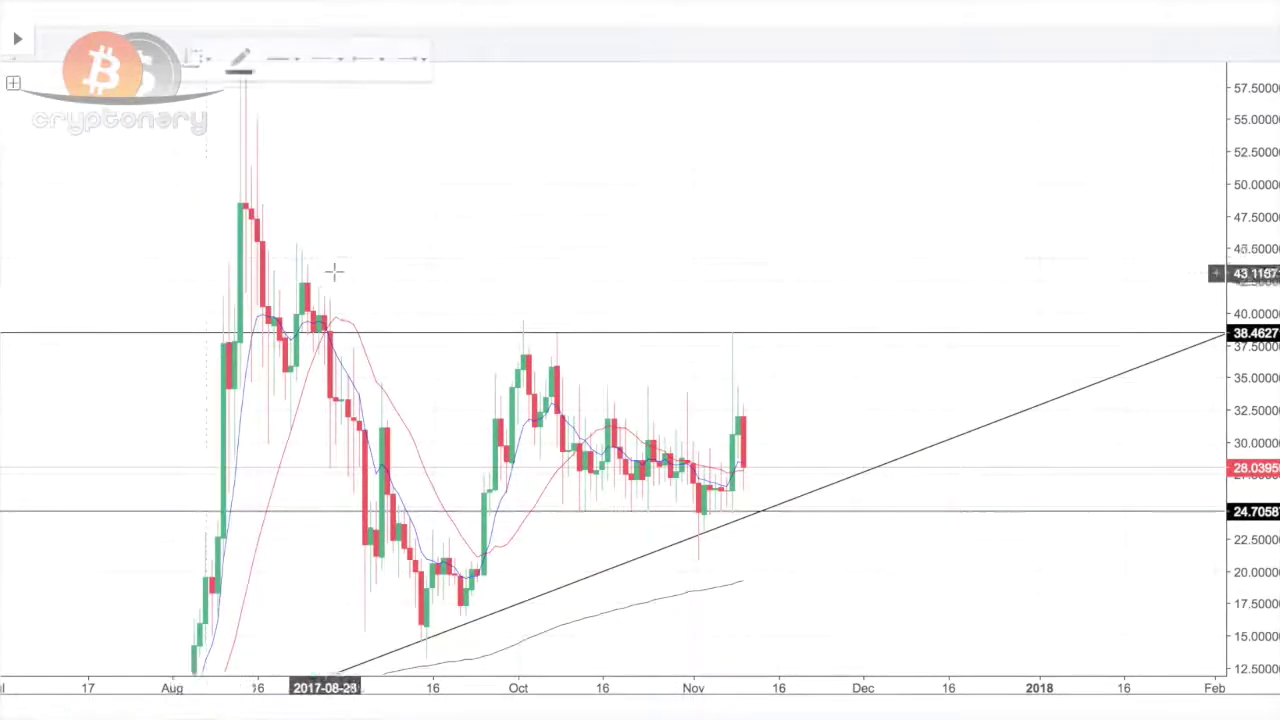
pyautogui.click(234, 203)
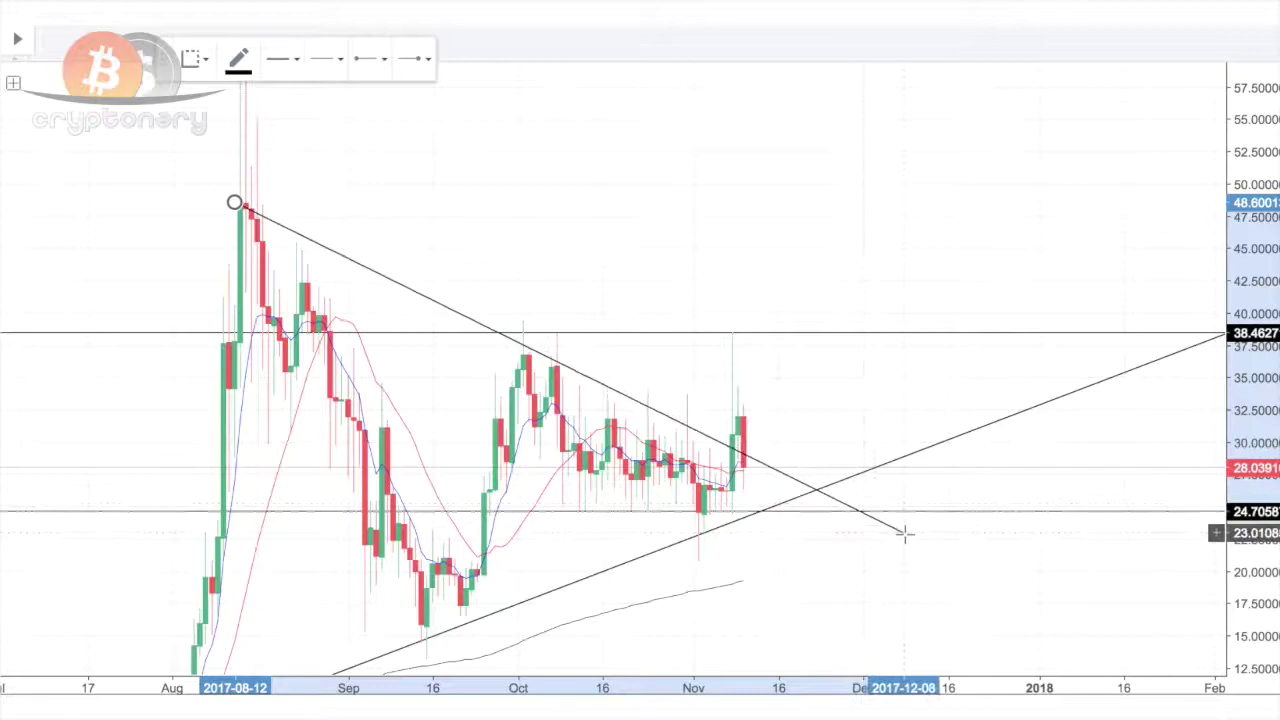
pyautogui.click(872, 458)
pyautogui.click(864, 406)
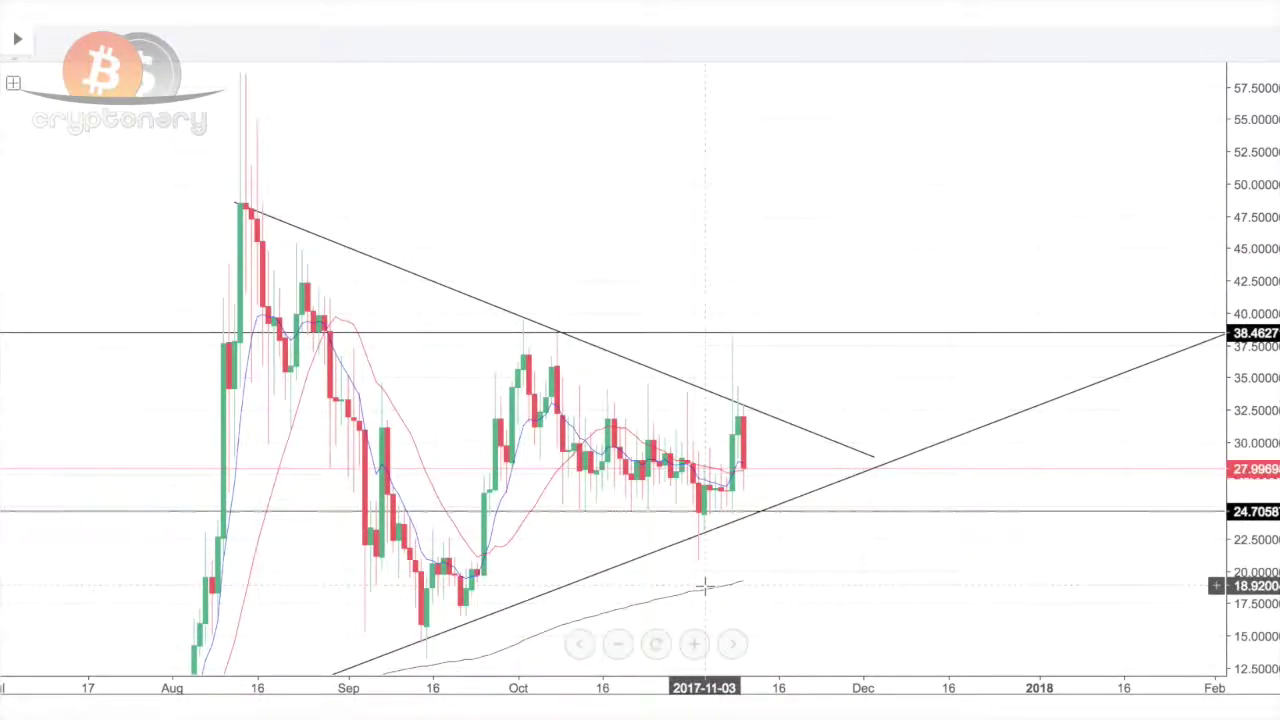
# Step: Refit the descending trend line to start at about 48.77 on 2017-08-13 and end at about 28.58 on 2017-12-01
pyautogui.hscroll(-5, 705, 587)
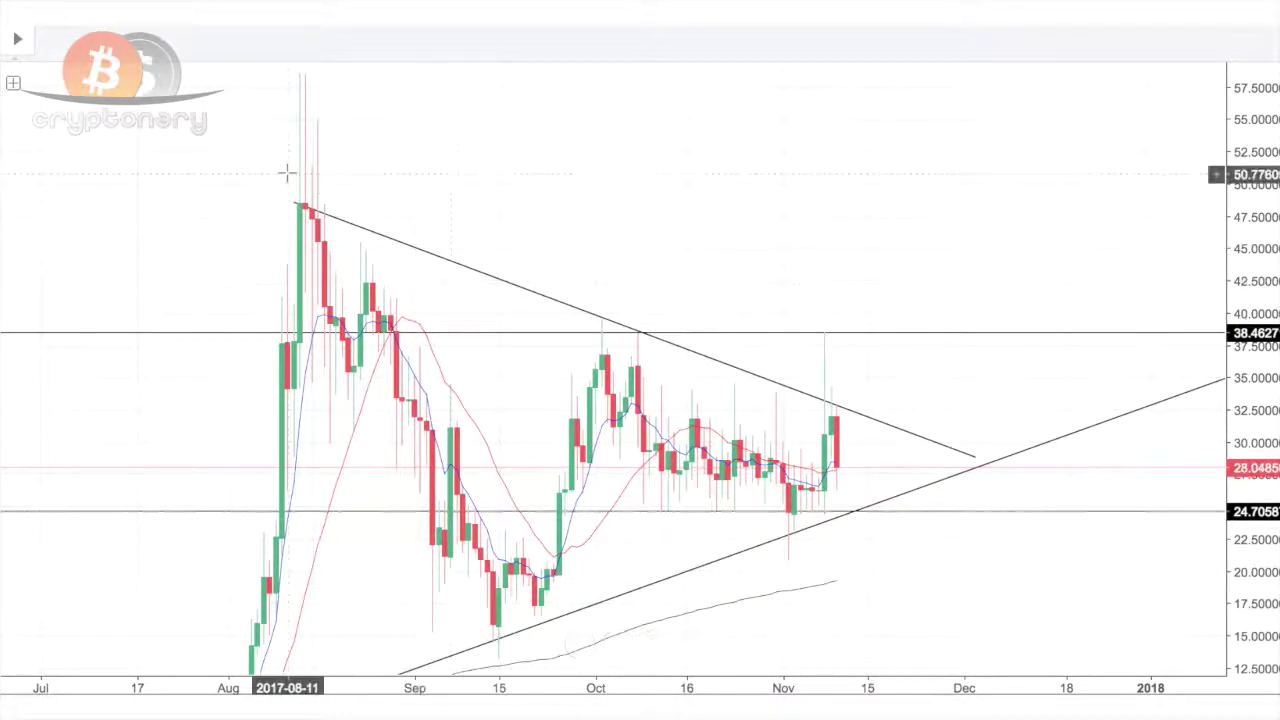
pyautogui.click(297, 205)
pyautogui.moveTo(297, 205); pyautogui.dragTo(300, 199)
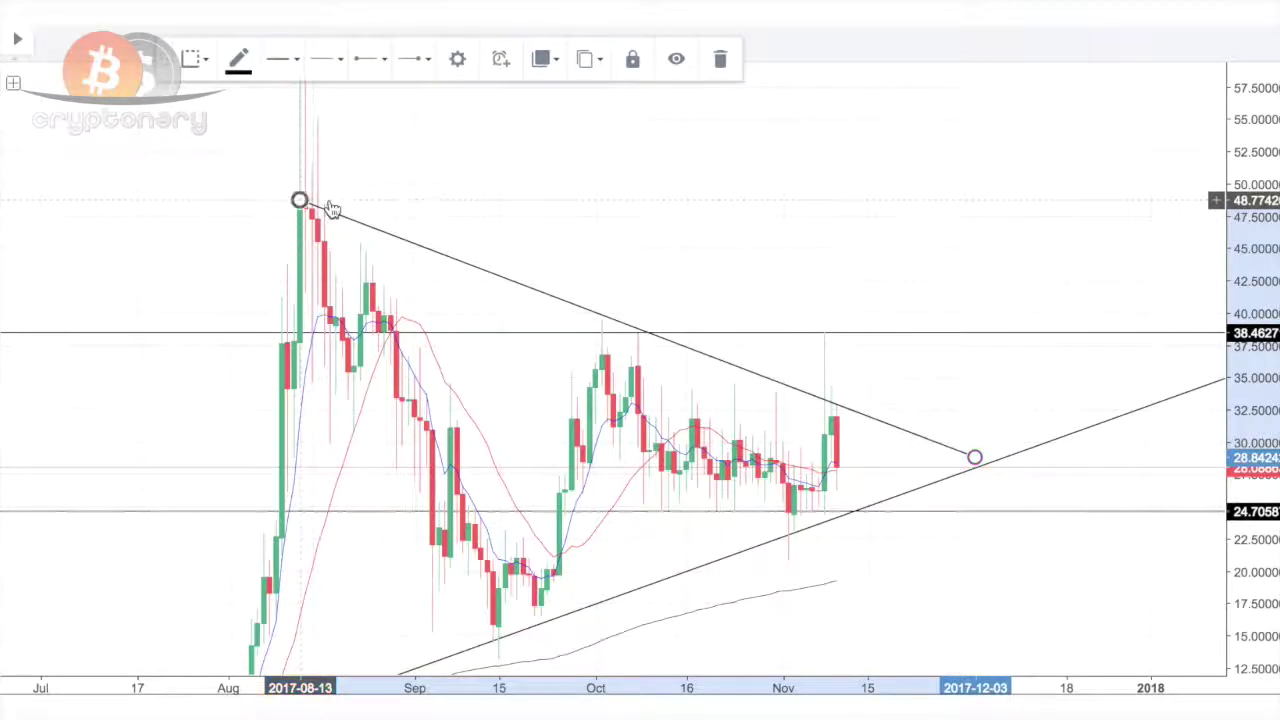
pyautogui.click(735, 308)
pyautogui.moveTo(975, 461); pyautogui.dragTo(962, 461)
pyautogui.click(954, 414)
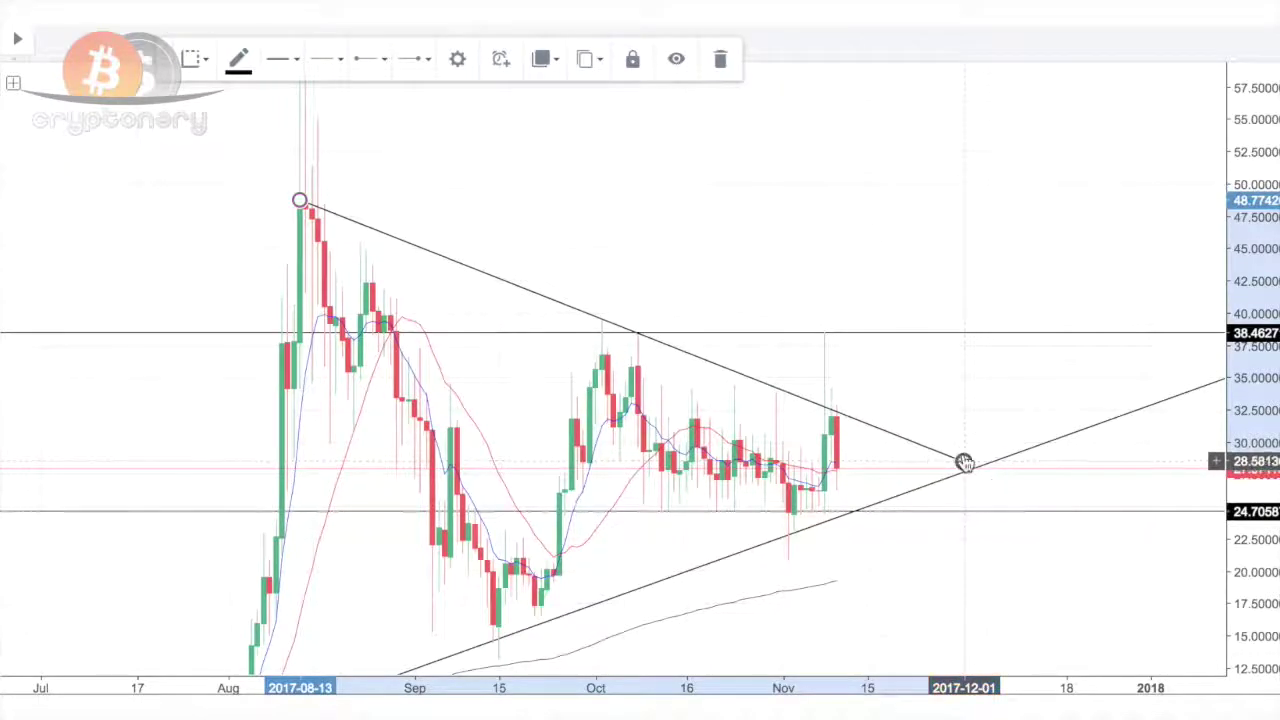
pyautogui.click(805, 371)
# Step: Examine the recent daily candles between the two converging trend lines up close and in the wider view
pyautogui.scroll(1, 805, 371)
pyautogui.moveTo(1257, 608); pyautogui.dragTo(1247, 469)
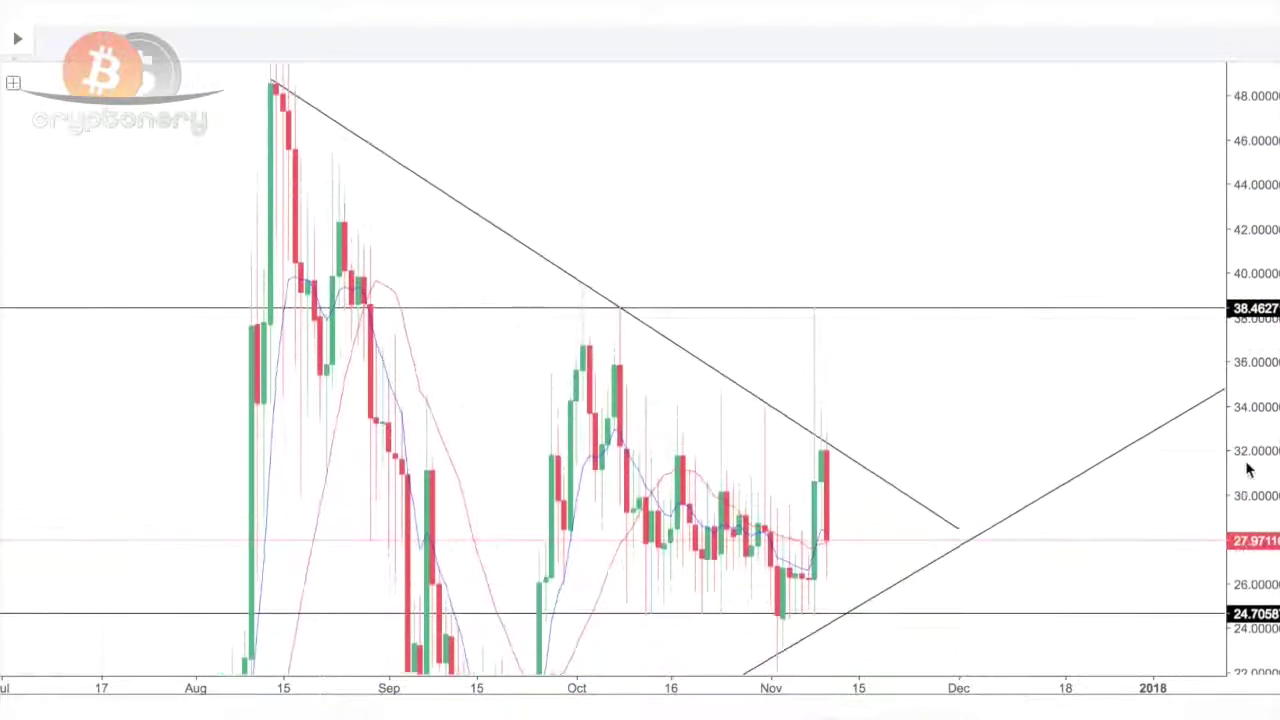
pyautogui.moveTo(1157, 509); pyautogui.dragTo(1171, 414)
pyautogui.scroll(2, 1168, 413)
pyautogui.scroll(3, 1168, 413)
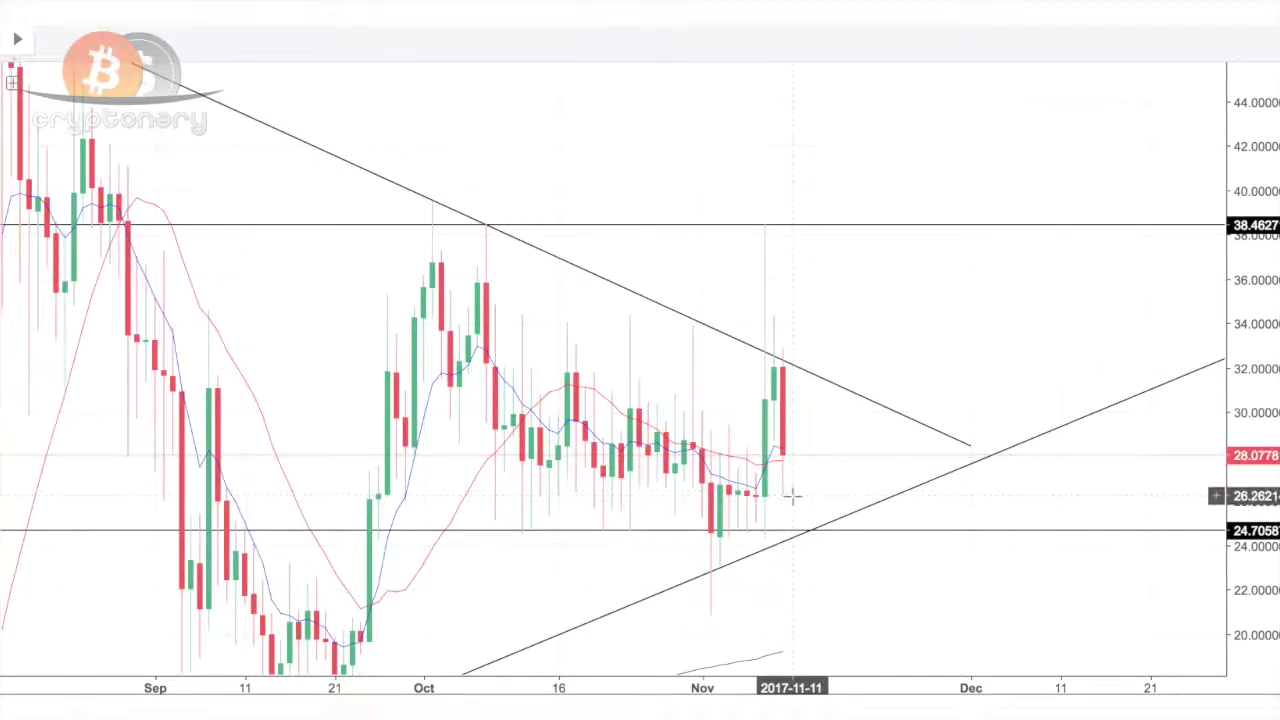
pyautogui.scroll(-3, 792, 495)
pyautogui.moveTo(1271, 106); pyautogui.dragTo(1277, 343)
pyautogui.scroll(1, 518, 135)
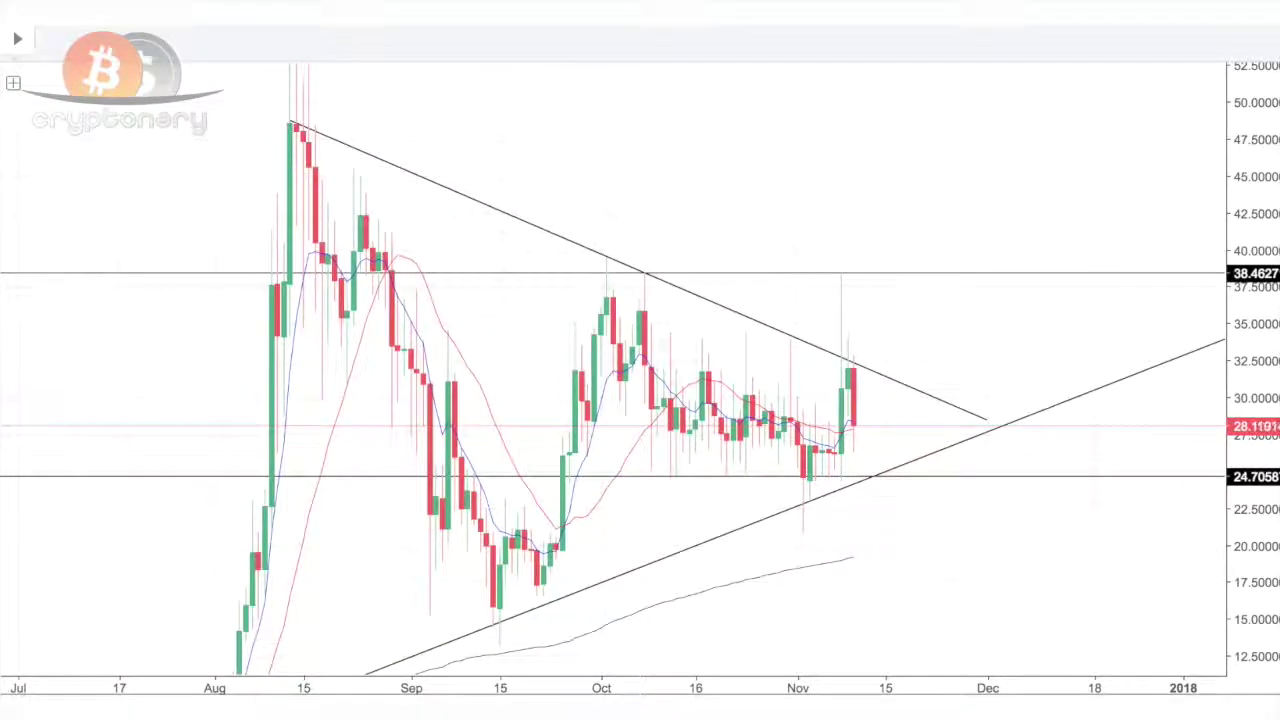
# Step: Draw a support zone rectangle between about 27.19 and 26.20, from 2017-08-10 to 2017-12-16
pyautogui.click(2, 100)
pyautogui.click(2, 187)
pyautogui.click(43, 234)
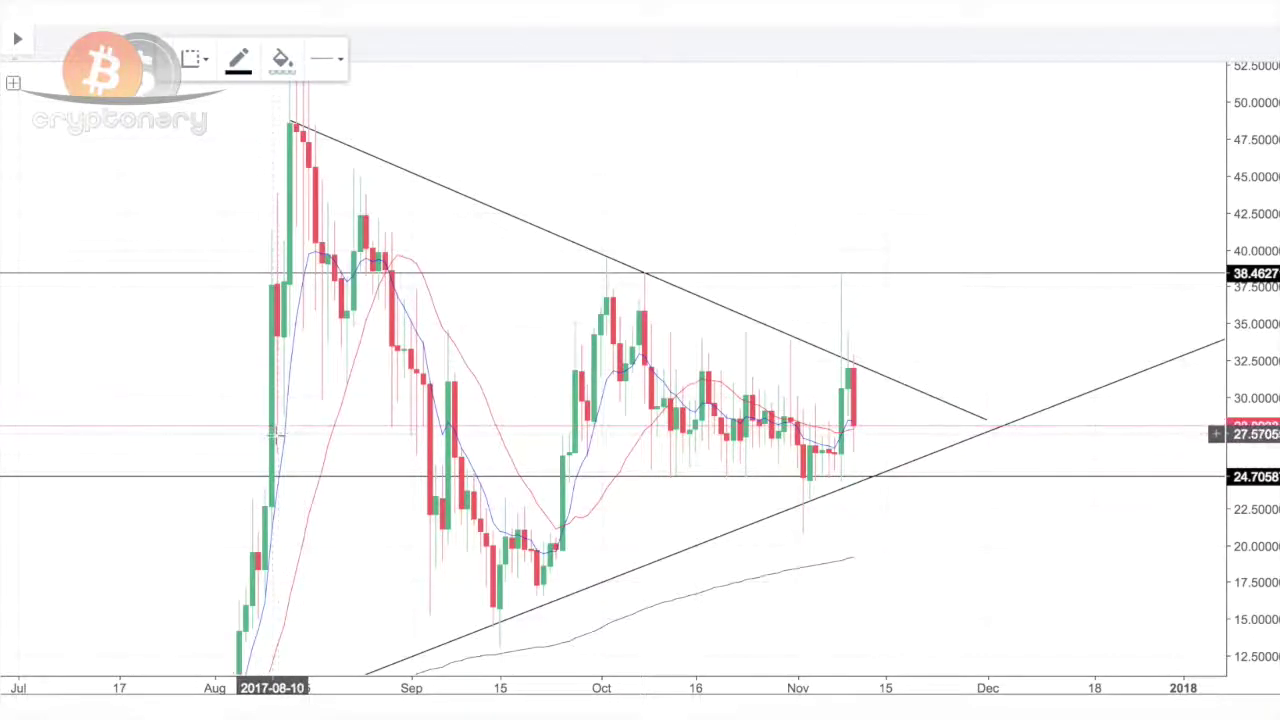
pyautogui.moveTo(272, 440); pyautogui.dragTo(995, 454)
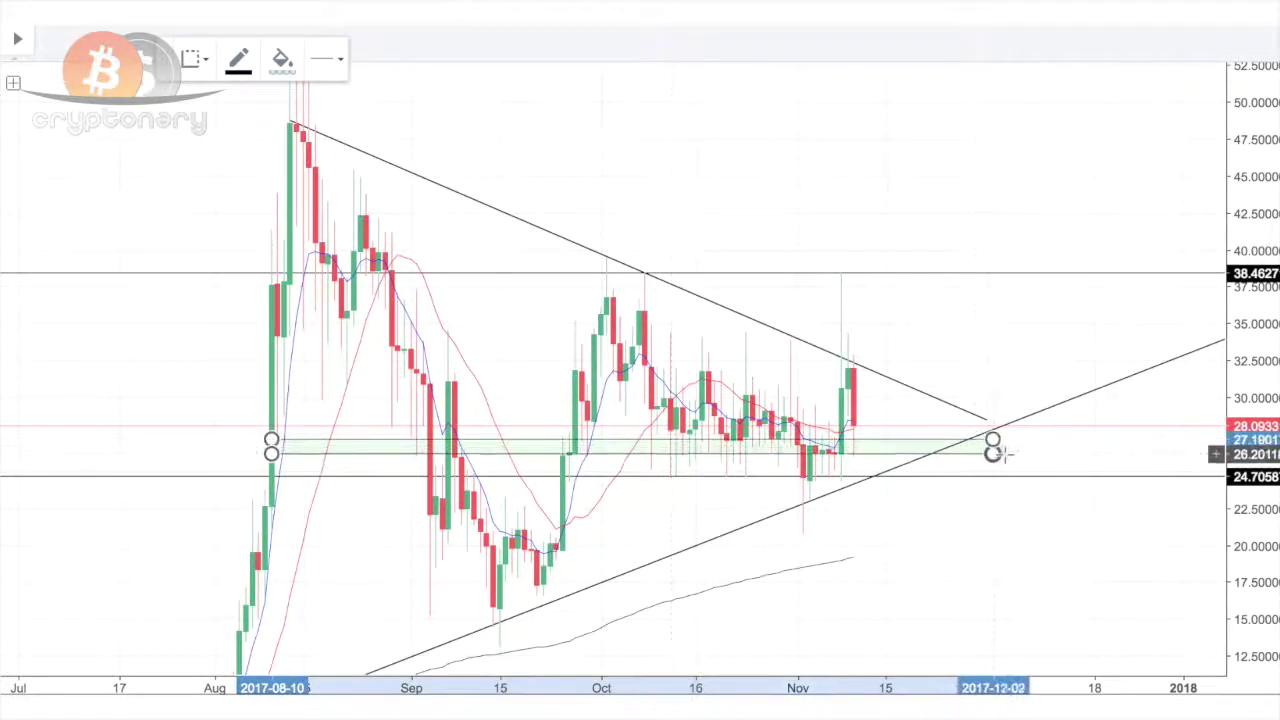
pyautogui.moveTo(1079, 454); pyautogui.dragTo(1081, 454)
pyautogui.click(1184, 449)
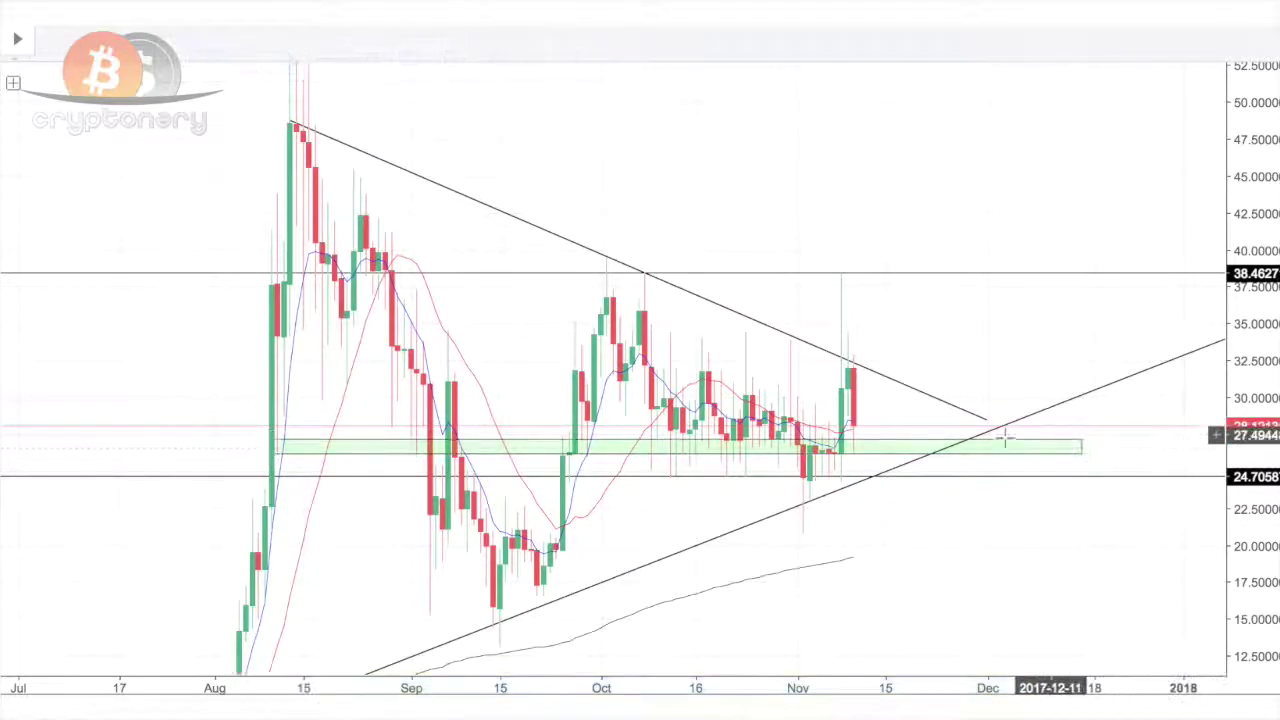
# Step: Change the support rectangle's green fill to a pale neutral colour and send the rectangle to the back
pyautogui.click(996, 444)
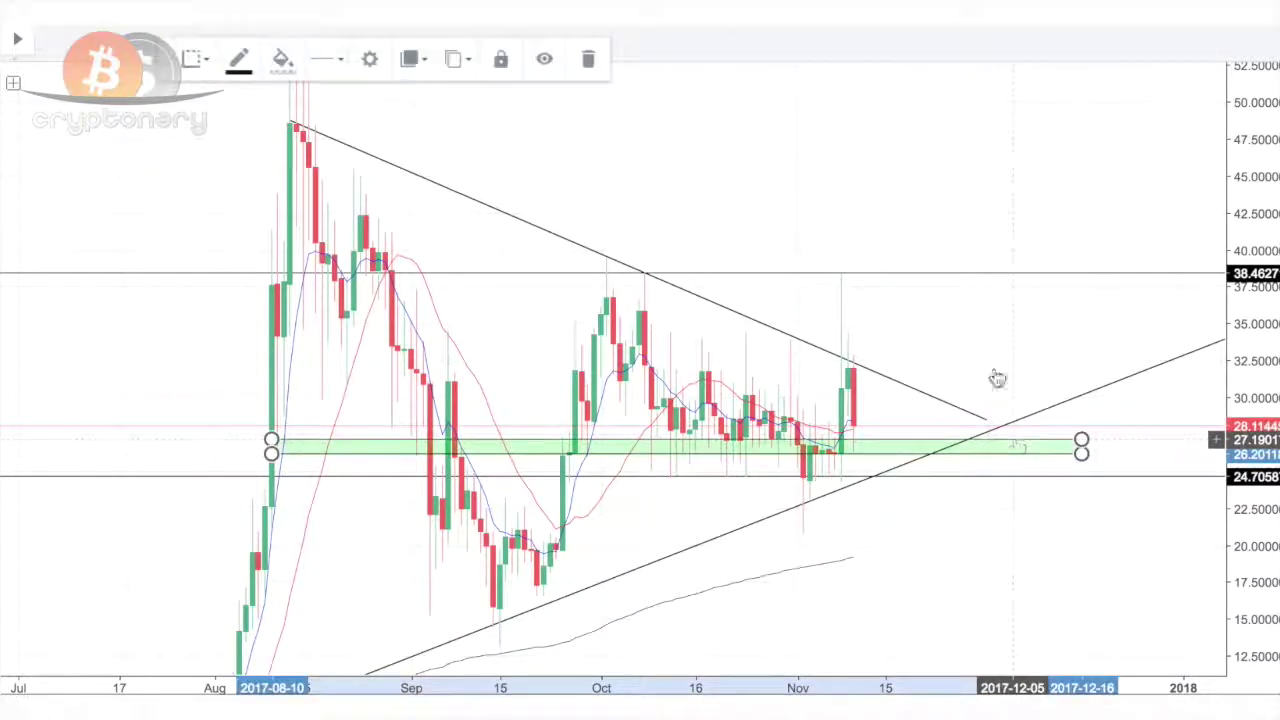
pyautogui.click(283, 59)
pyautogui.click(360, 95)
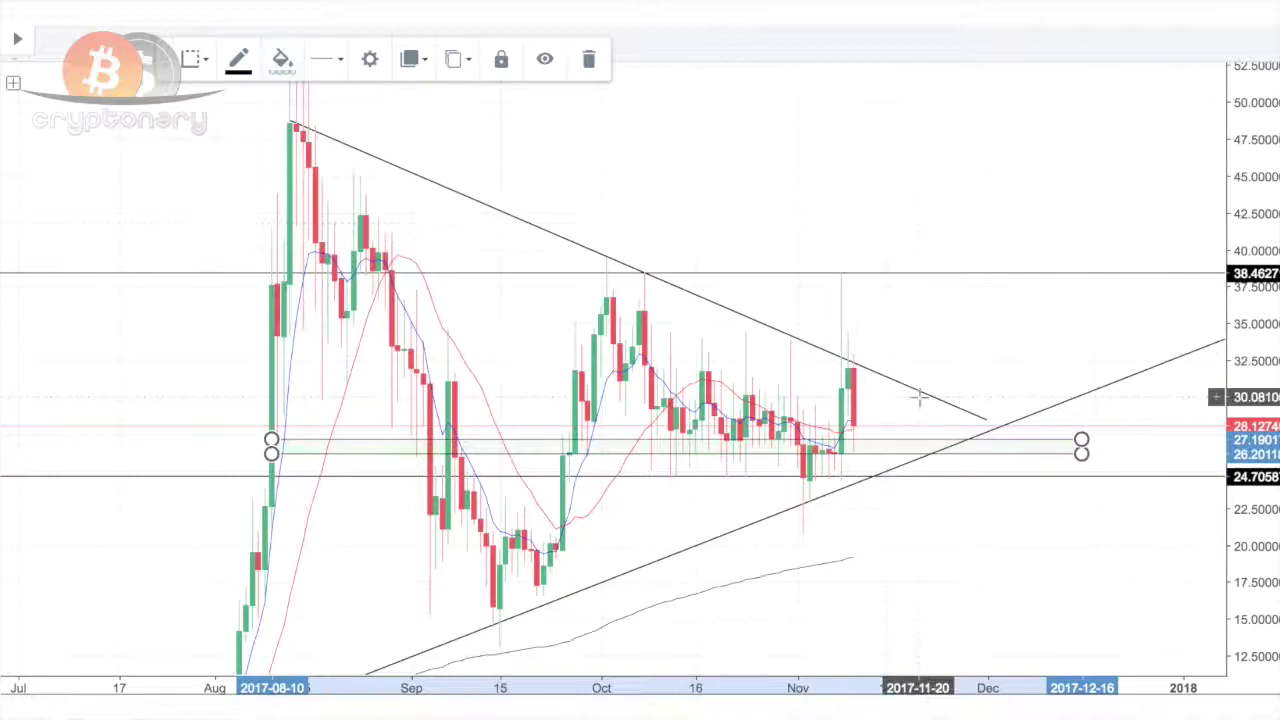
pyautogui.rightClick(990, 424)
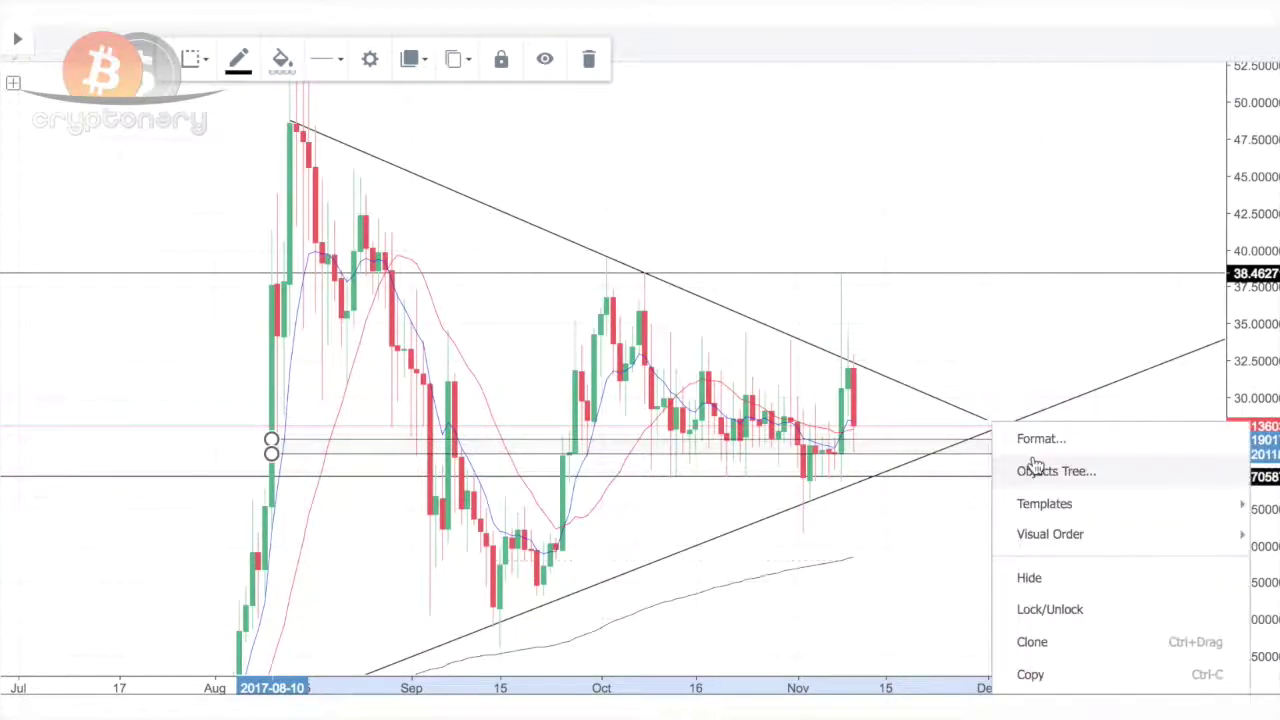
pyautogui.moveTo(1060, 534)
pyautogui.click(1147, 569)
pyautogui.click(571, 571)
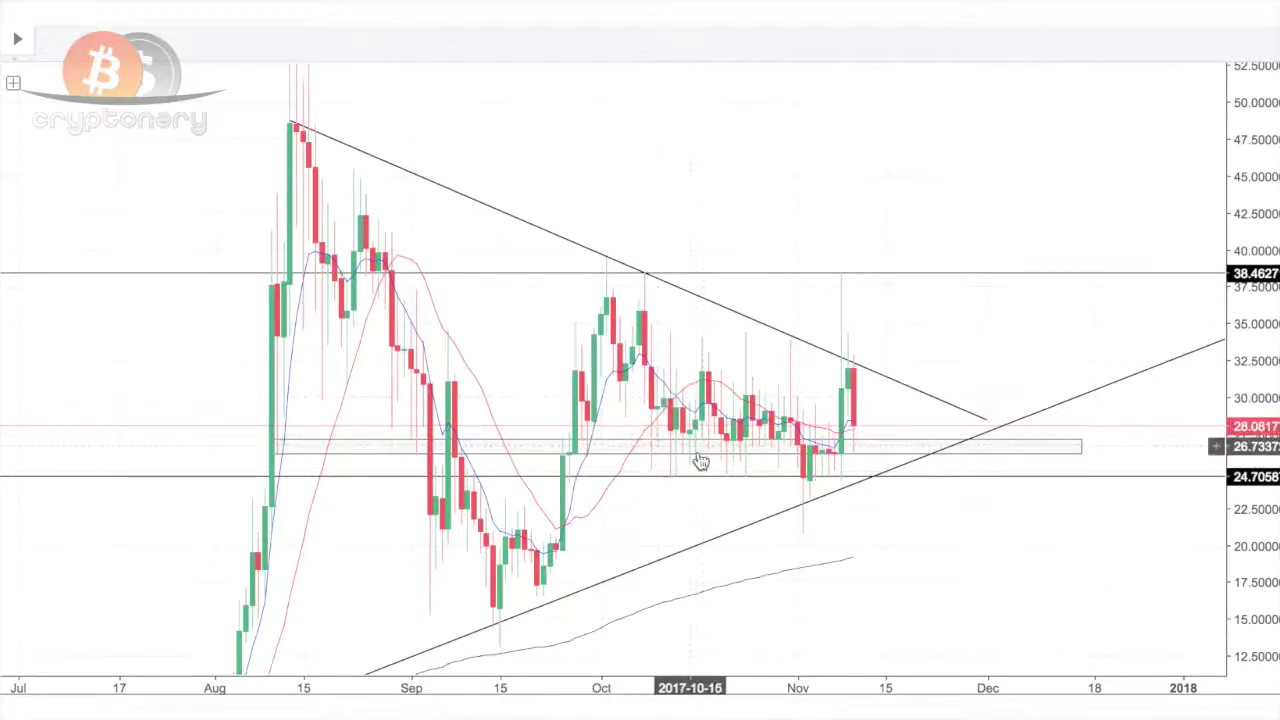
pyautogui.click(855, 453)
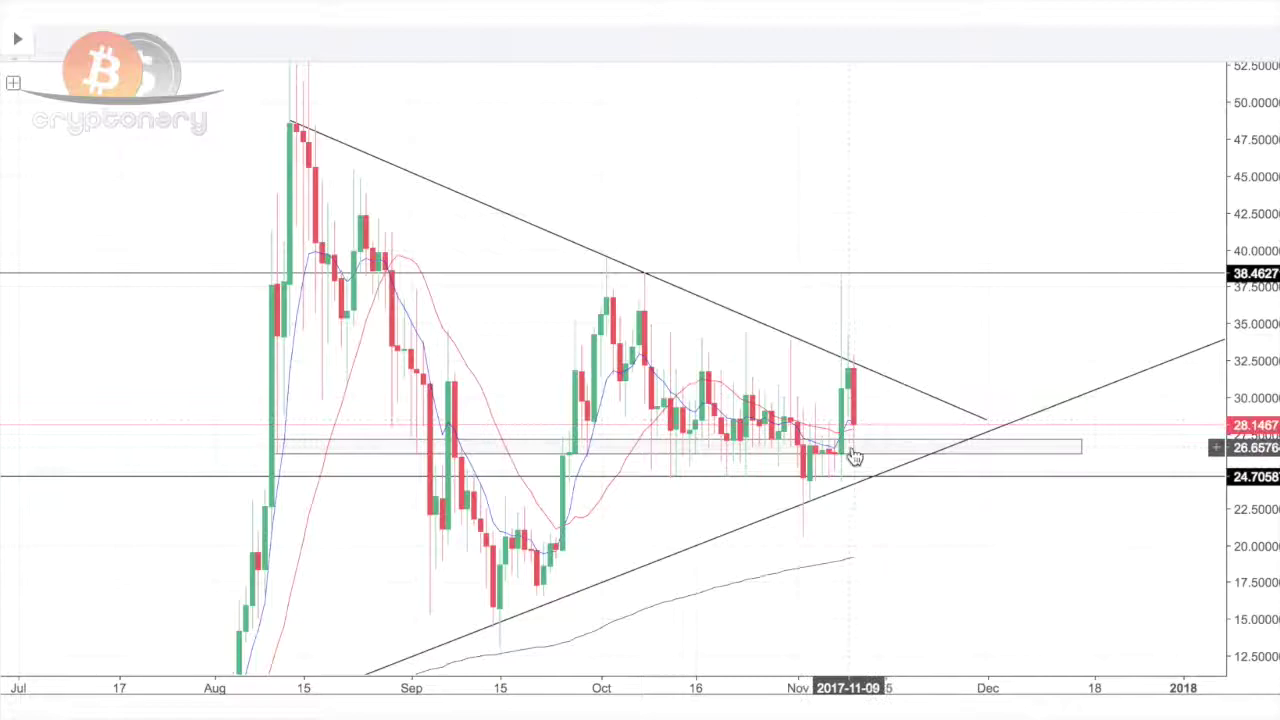
# Step: Add a horizontal ray starting on 2017-08-09, dismiss the alerts advert, and set the ray at about 31.07
pyautogui.click(862, 404)
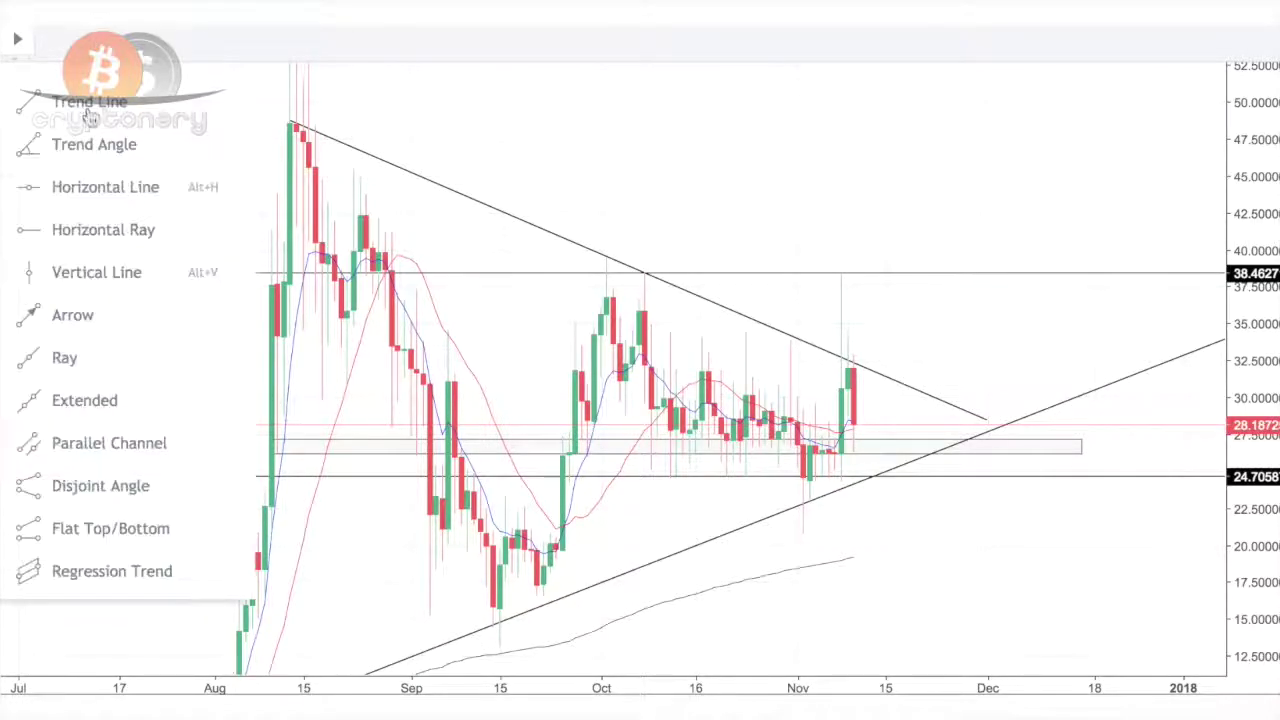
pyautogui.click(94, 226)
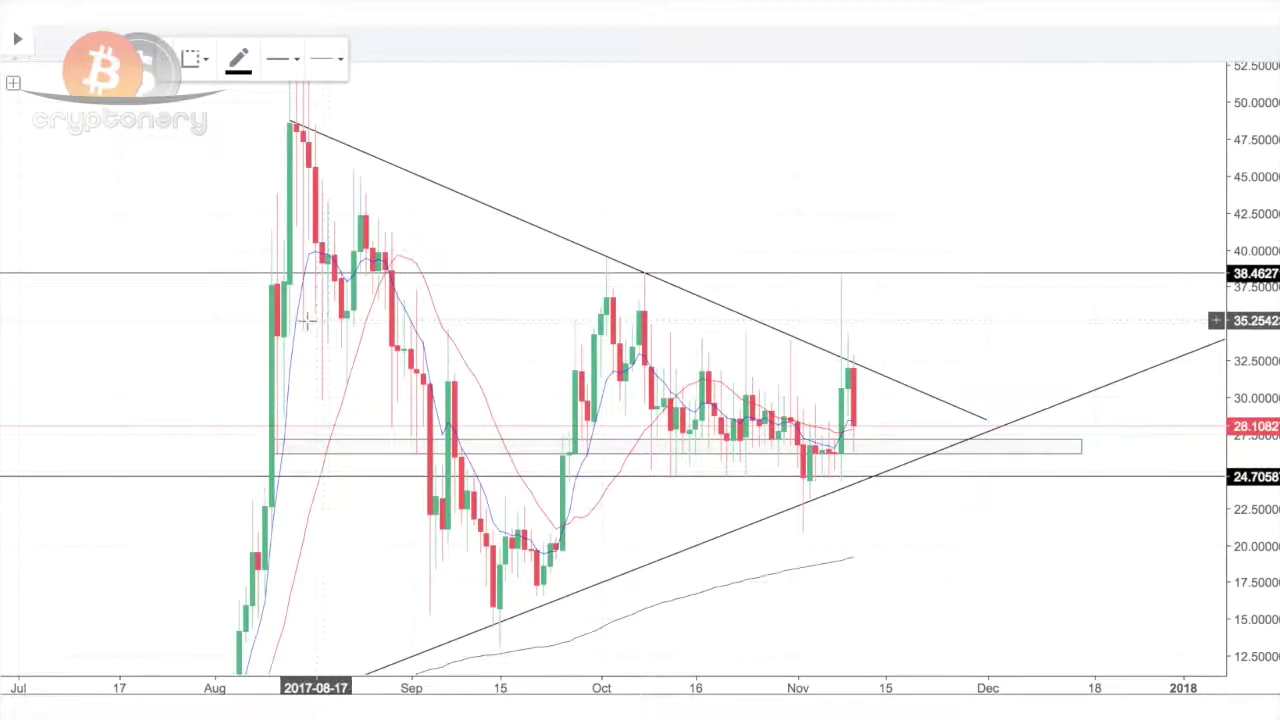
pyautogui.click(265, 318)
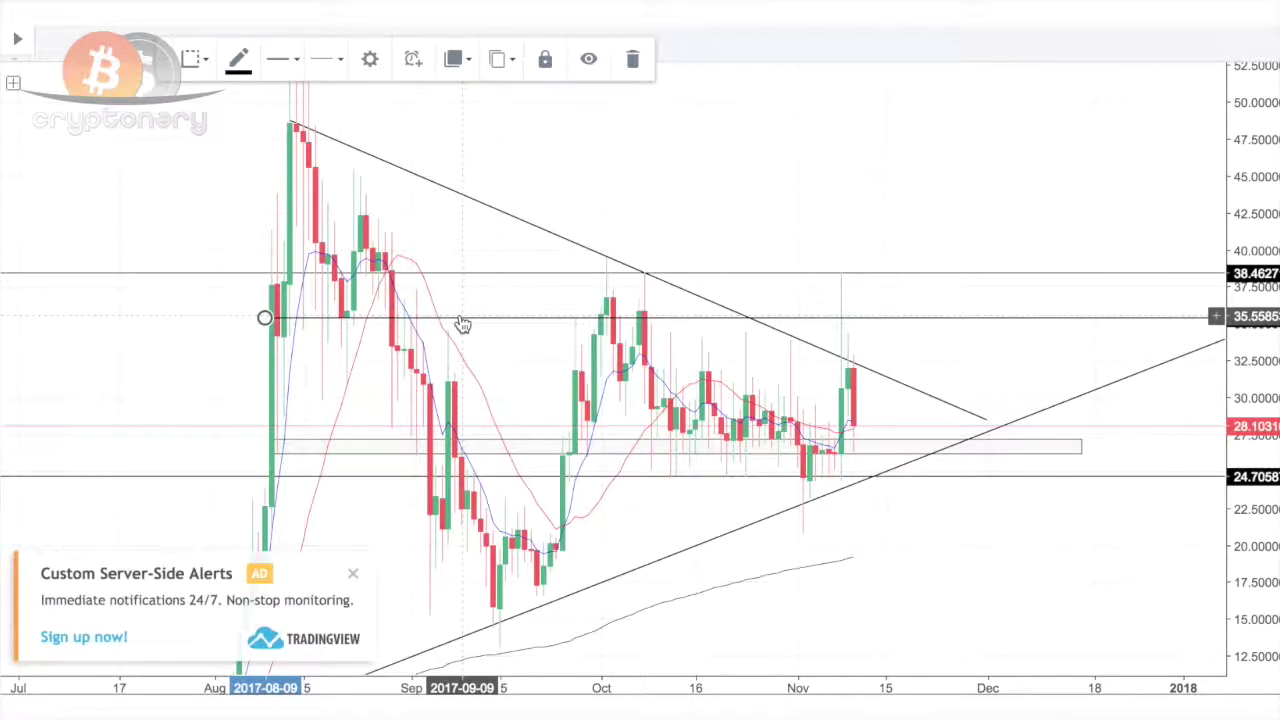
pyautogui.click(353, 573)
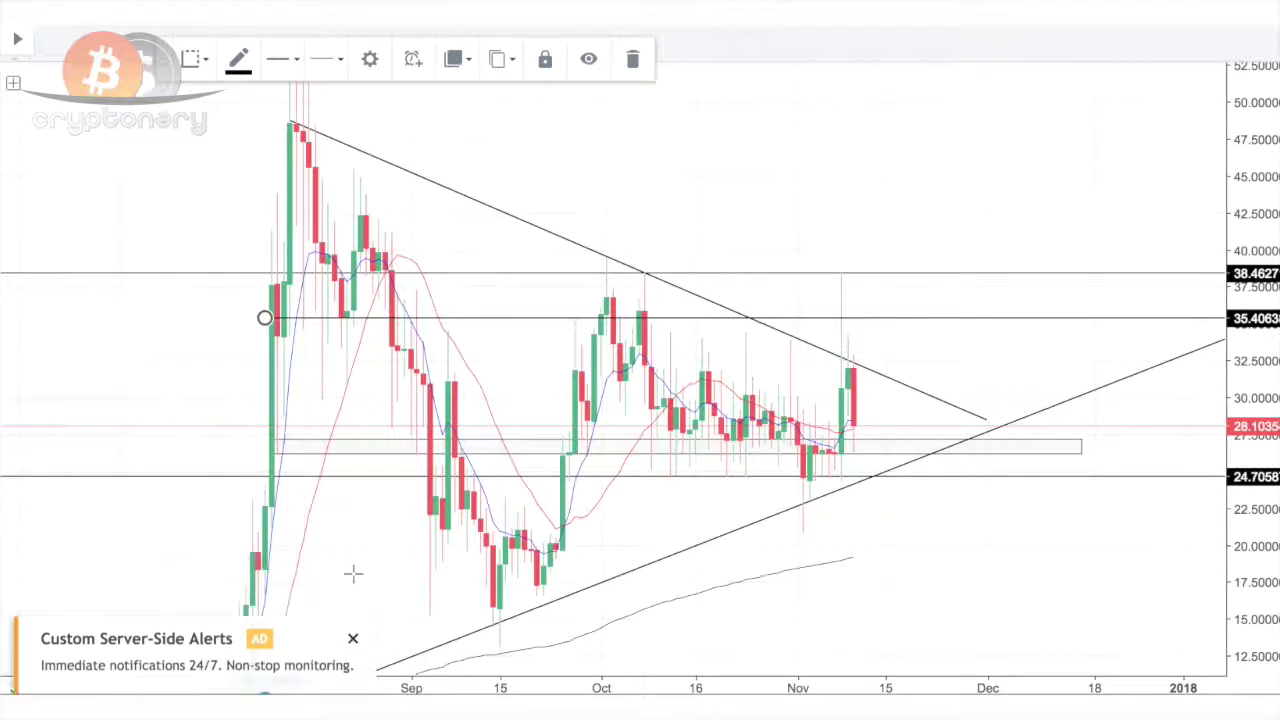
pyautogui.moveTo(476, 327); pyautogui.dragTo(476, 391)
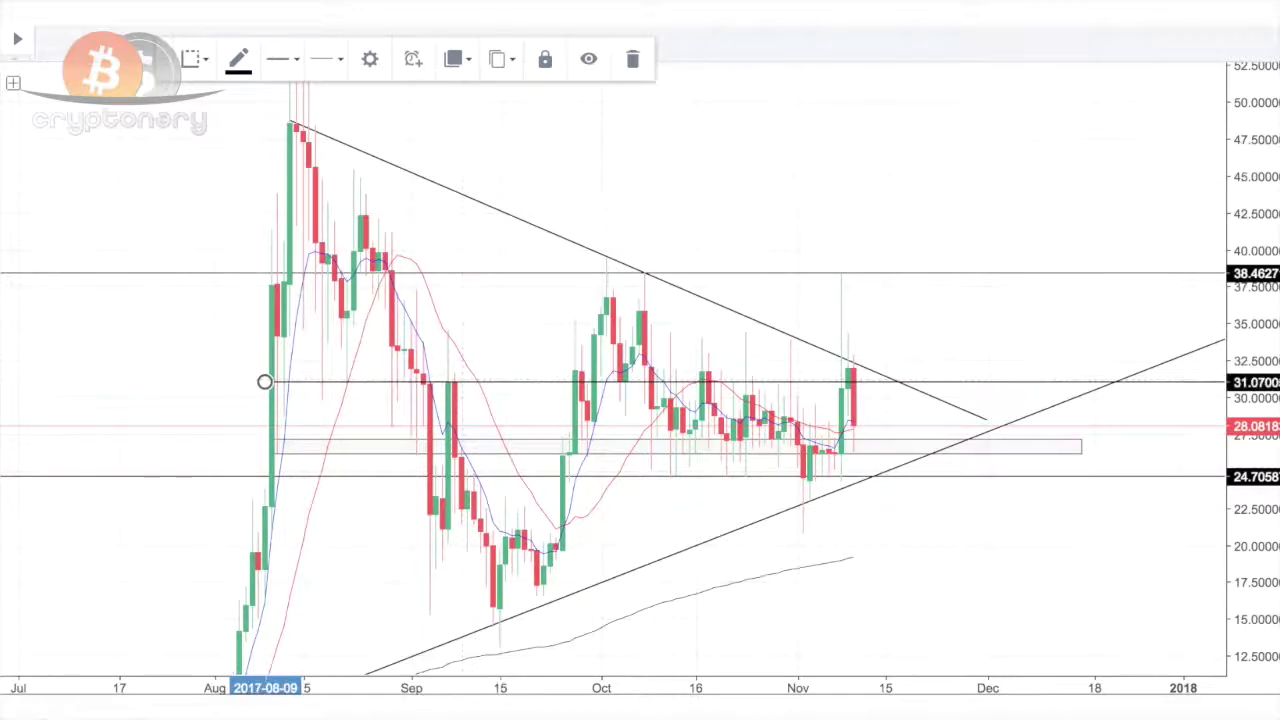
# Step: Draw a resistance zone rectangle from about 31.07 to 31.75, spanning 2017-08-09 to mid-December, and send it to the back
pyautogui.moveTo(264, 382); pyautogui.dragTo(1088, 372)
pyautogui.rightClick(963, 373)
pyautogui.moveTo(1008, 485)
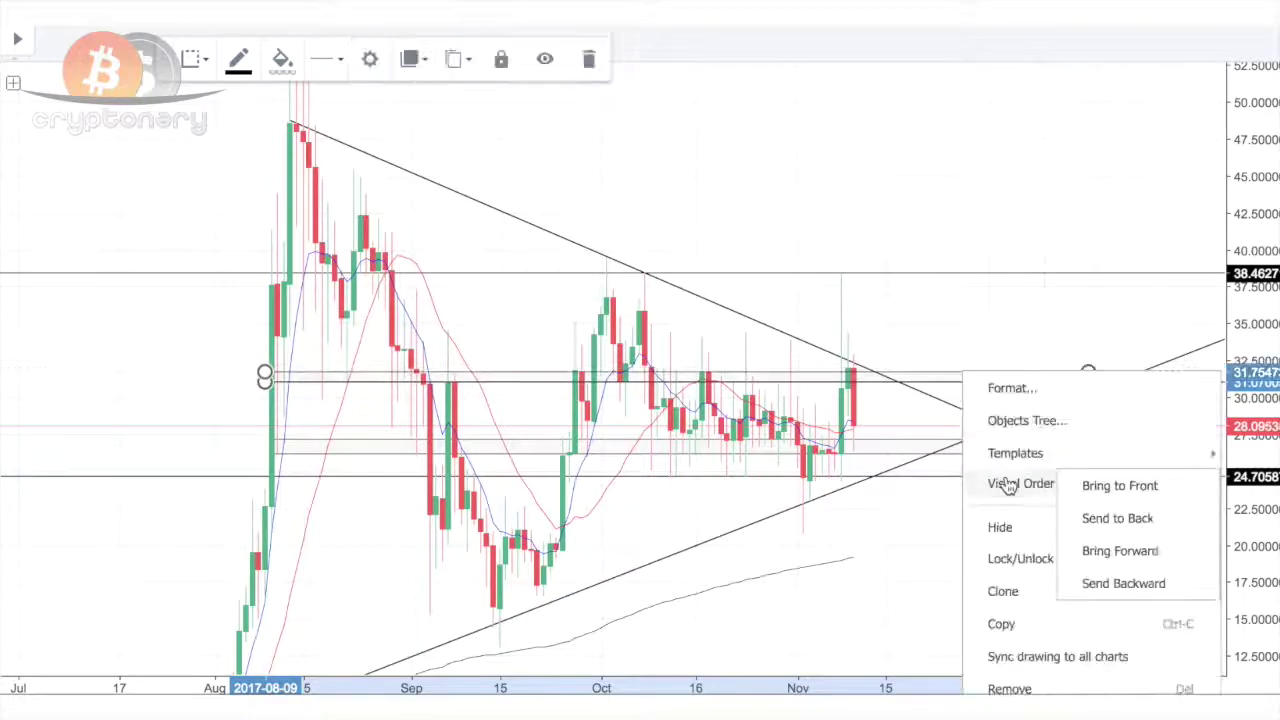
pyautogui.click(1108, 518)
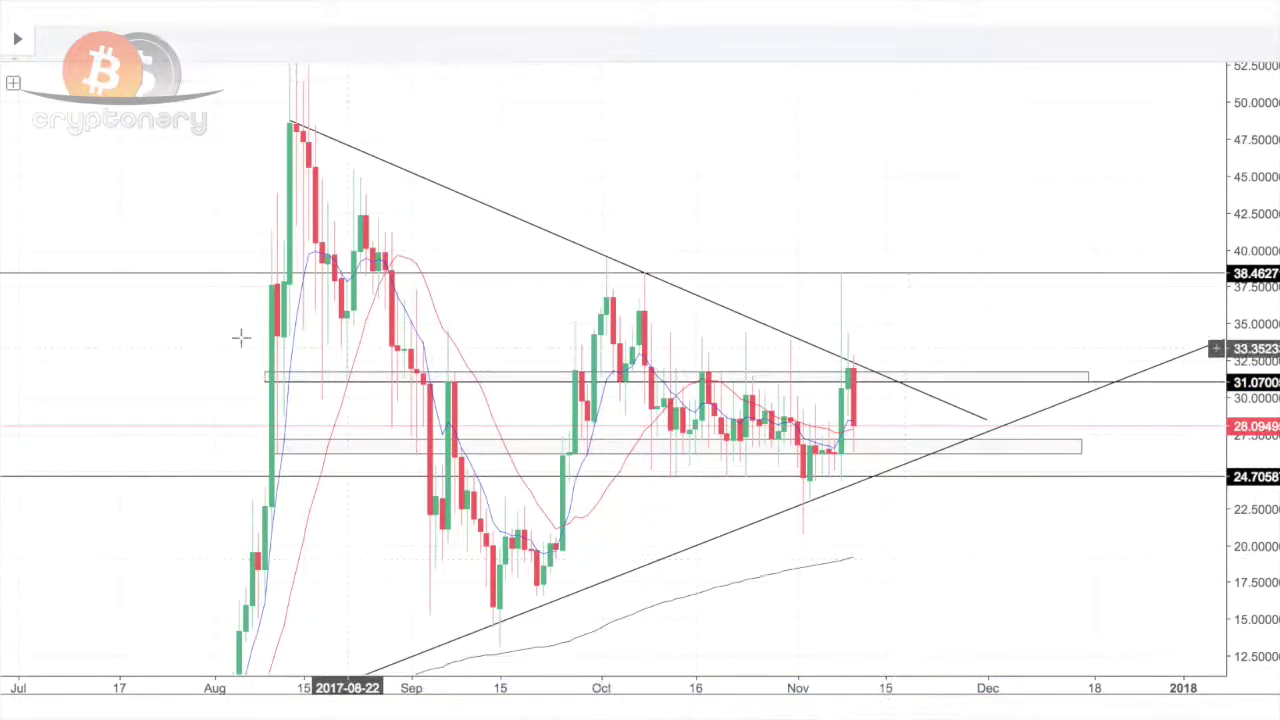
# Step: Examine the latest daily candles between the support and resistance zones inside the converging trend lines
pyautogui.scroll(2, 241, 338)
pyautogui.moveTo(1269, 604); pyautogui.dragTo(1260, 473)
pyautogui.moveTo(947, 277); pyautogui.dragTo(925, 151)
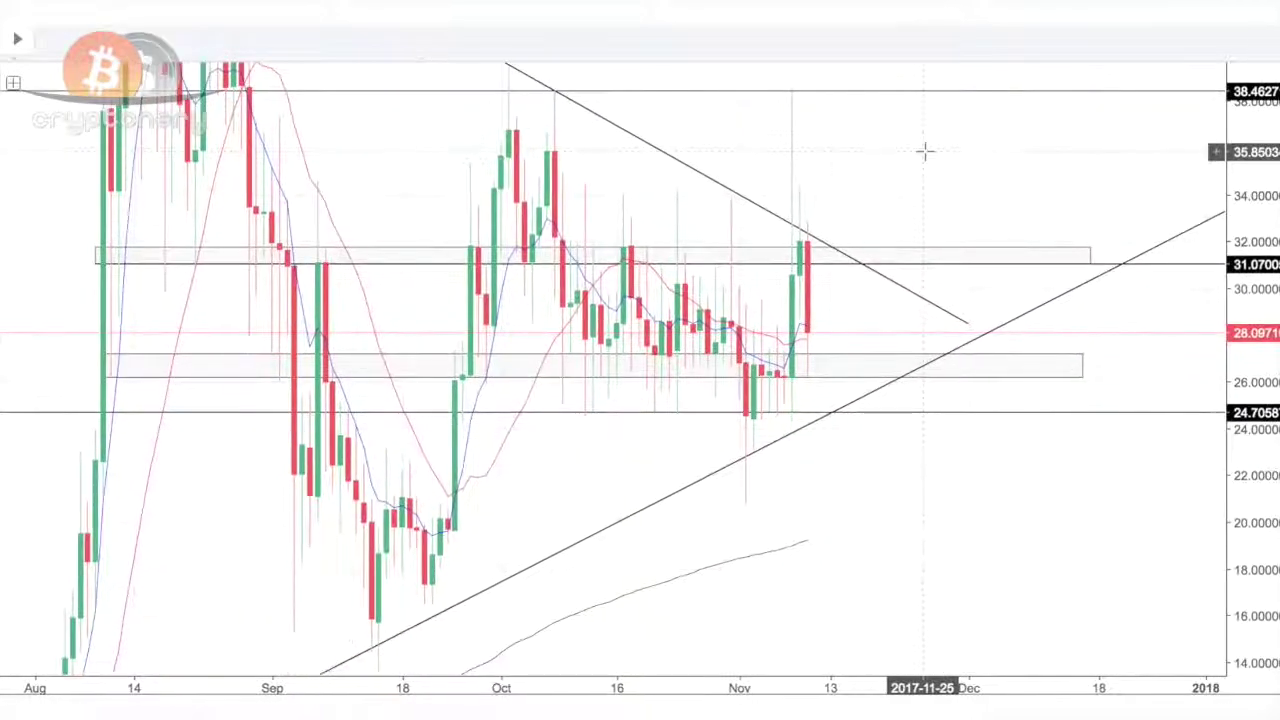
pyautogui.scroll(3, 925, 150)
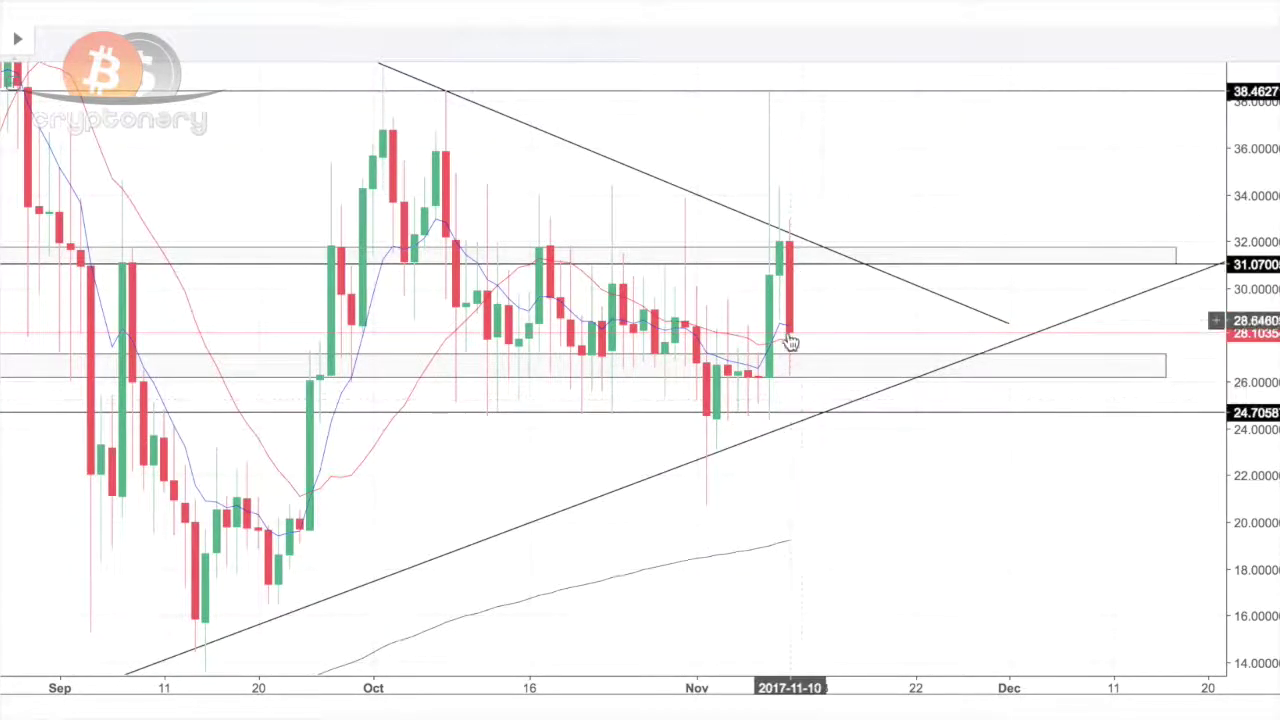
pyautogui.scroll(-3, 800, 337)
pyautogui.moveTo(1243, 117); pyautogui.dragTo(1271, 384)
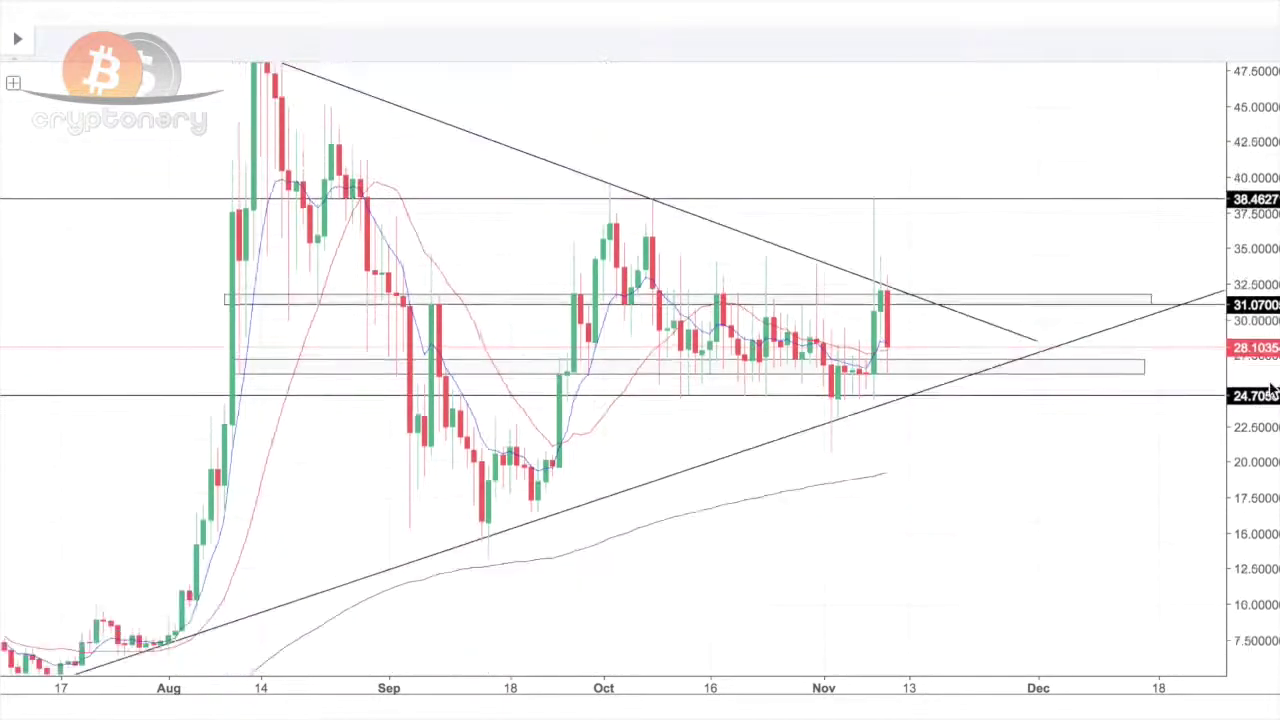
pyautogui.moveTo(966, 524); pyautogui.dragTo(931, 586)
# Step: Draw a Fibonacci retracement from about 15.75 on 2017-09-13 up to about 39.51 on 2018-01-04
pyautogui.scroll(2, 931, 586)
pyautogui.scroll(-3, 932, 586)
pyautogui.hscroll(3, 932, 586)
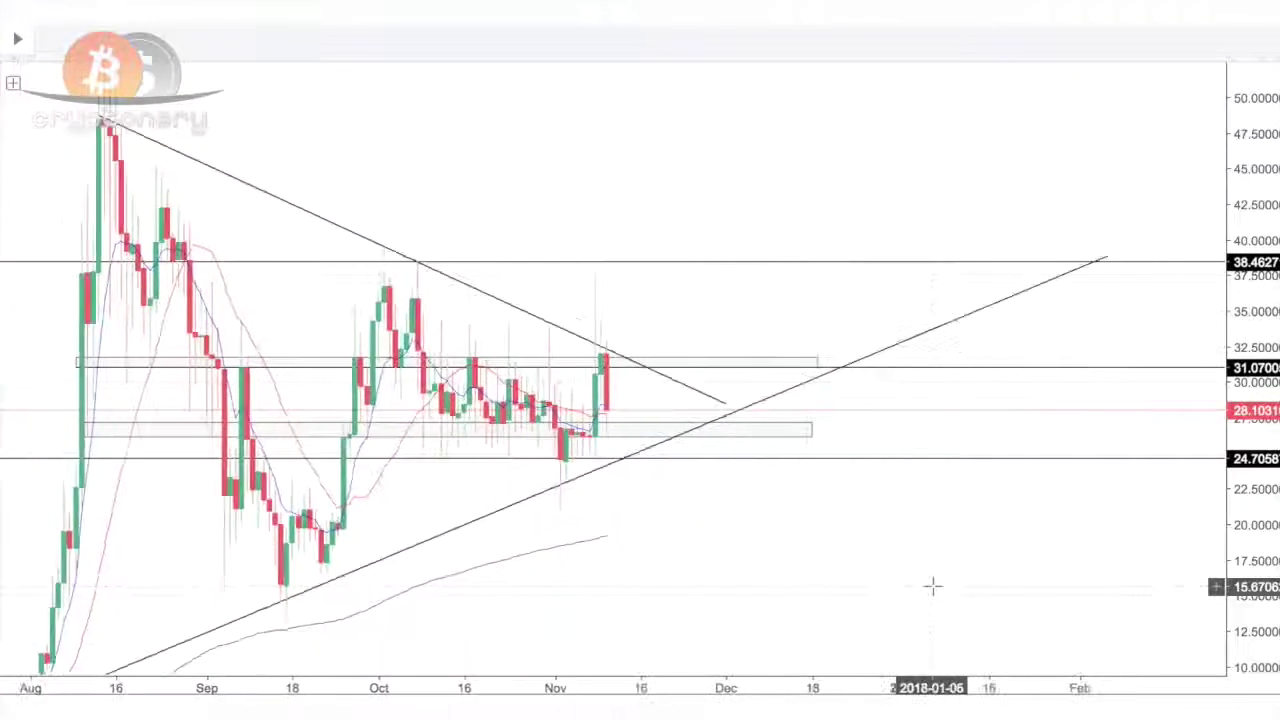
pyautogui.scroll(-2, 931, 586)
pyautogui.click(3, 142)
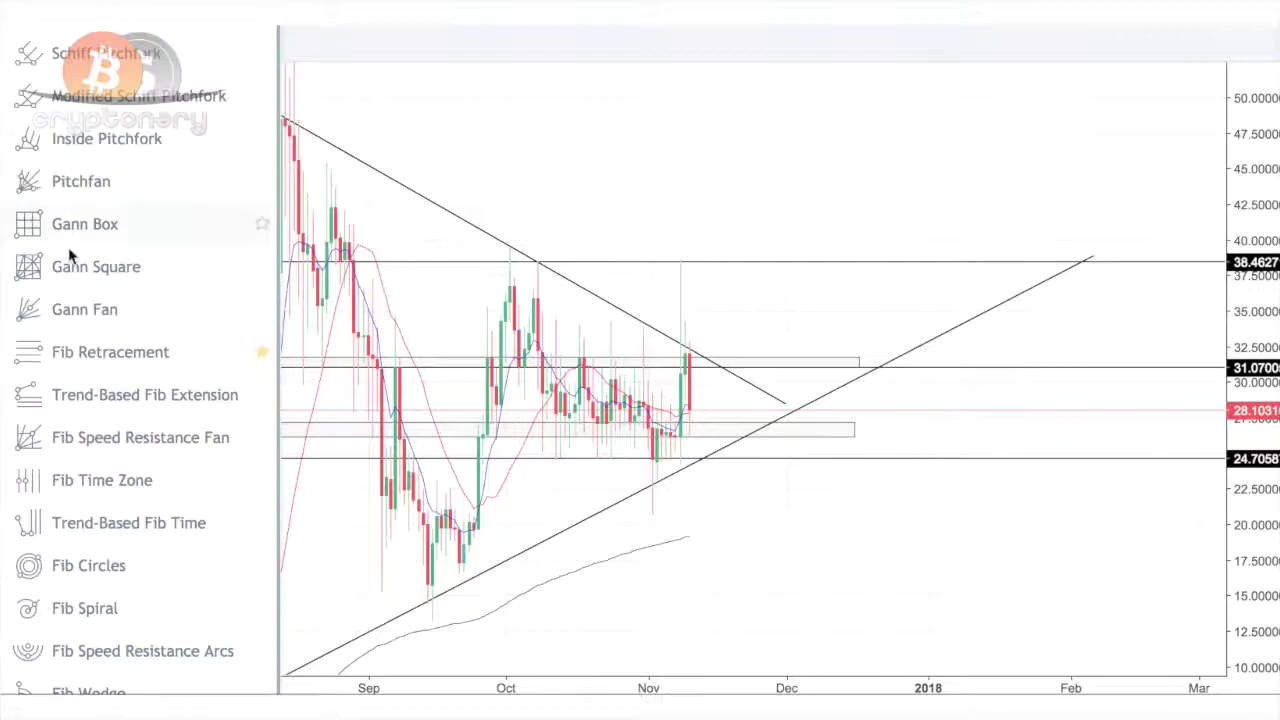
pyautogui.click(78, 358)
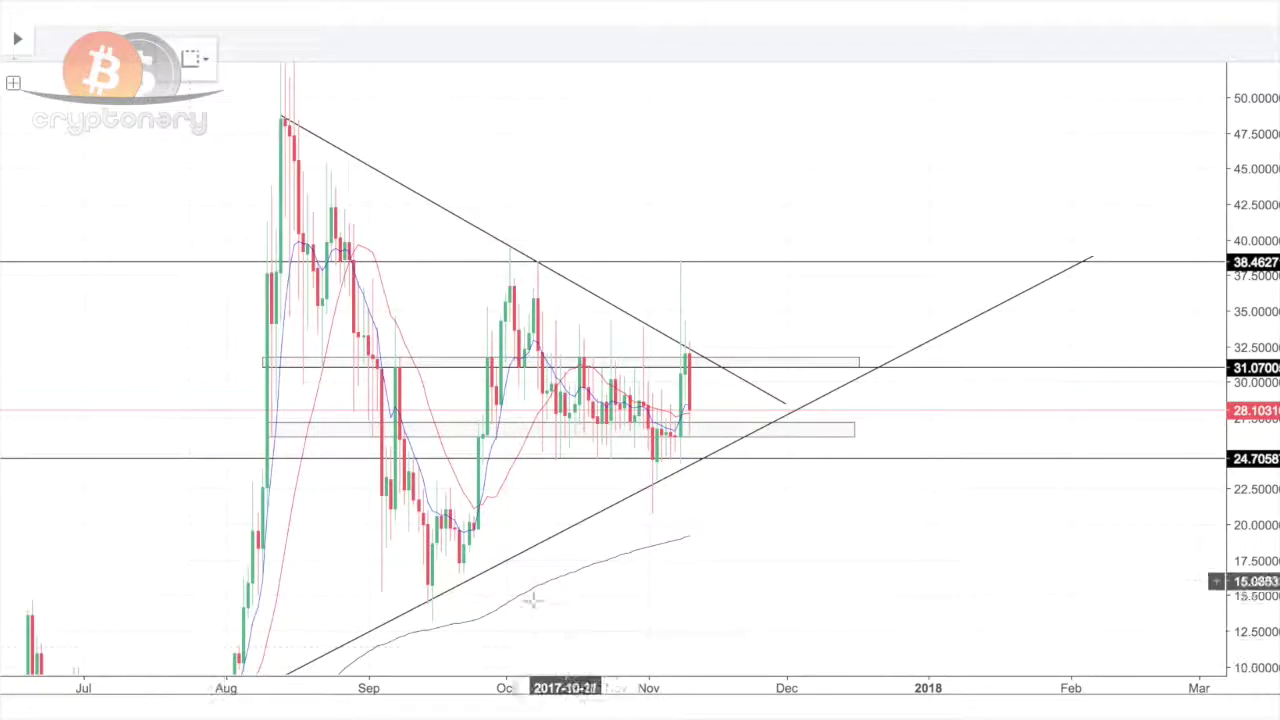
pyautogui.click(459, 573)
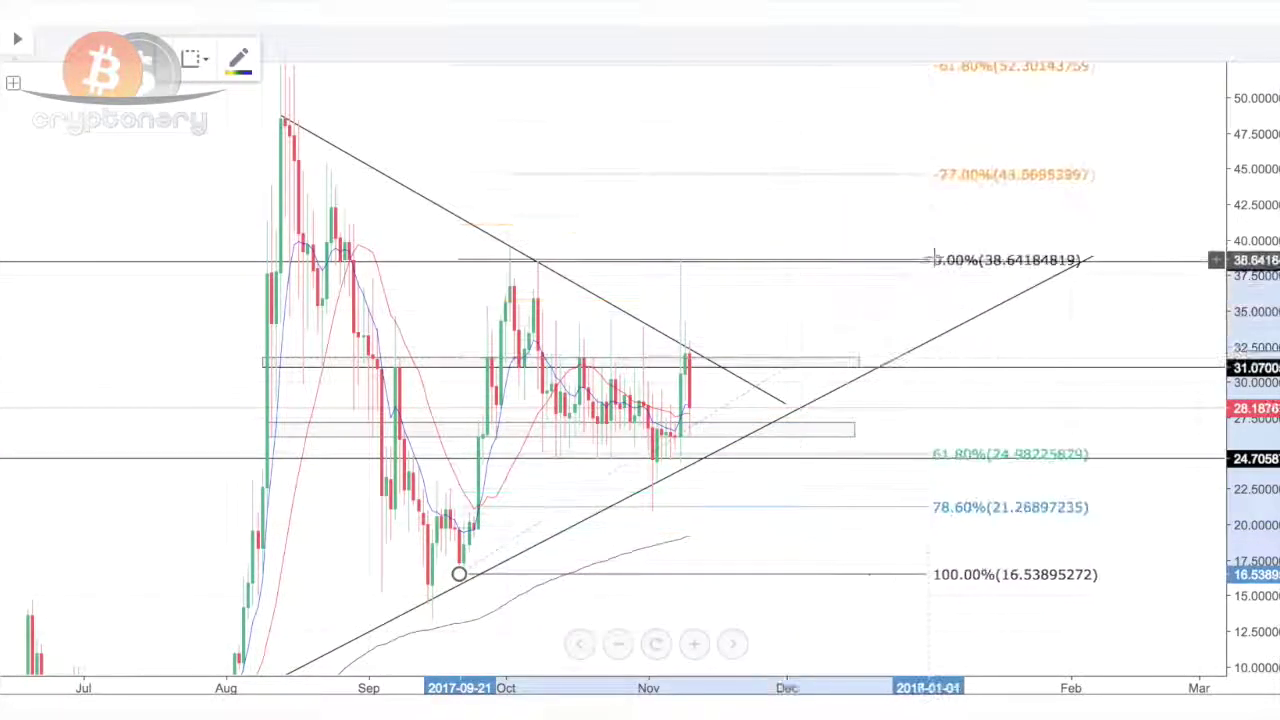
pyautogui.click(941, 247)
pyautogui.click(527, 533)
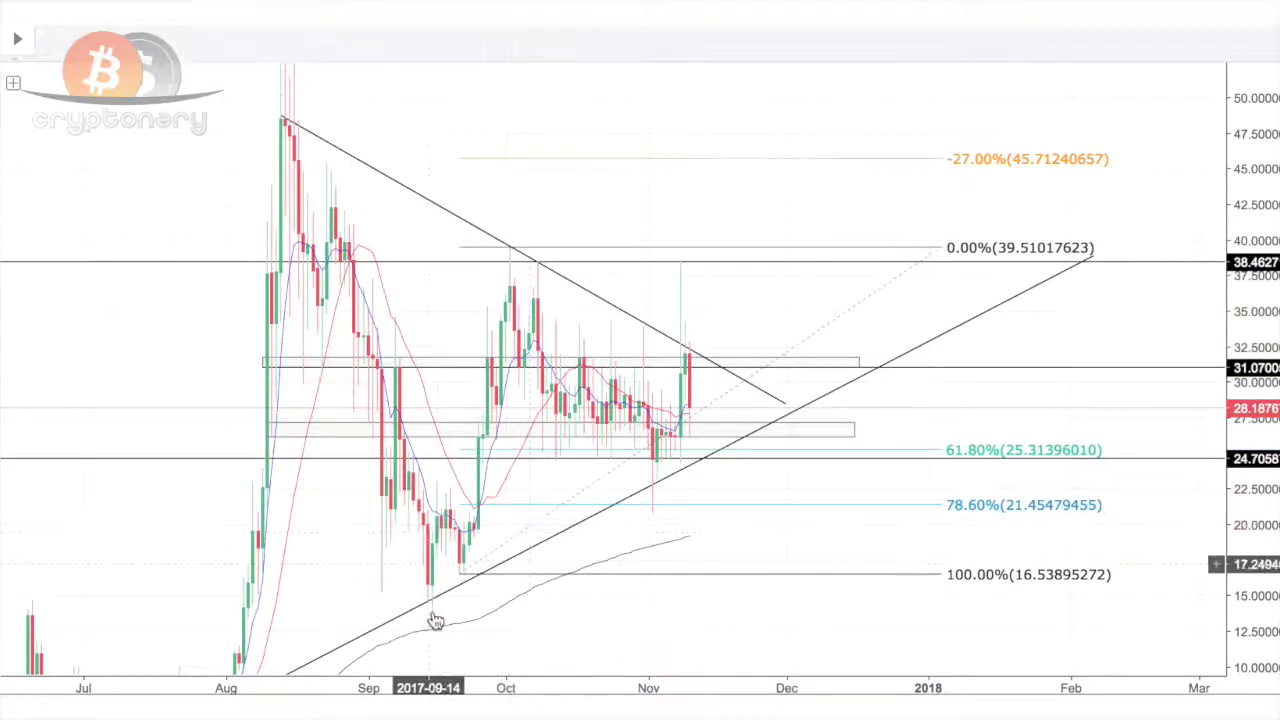
pyautogui.moveTo(459, 573)
pyautogui.mouseDown()
pyautogui.moveTo(457, 594)
pyautogui.moveTo(424, 590)
pyautogui.mouseUp()
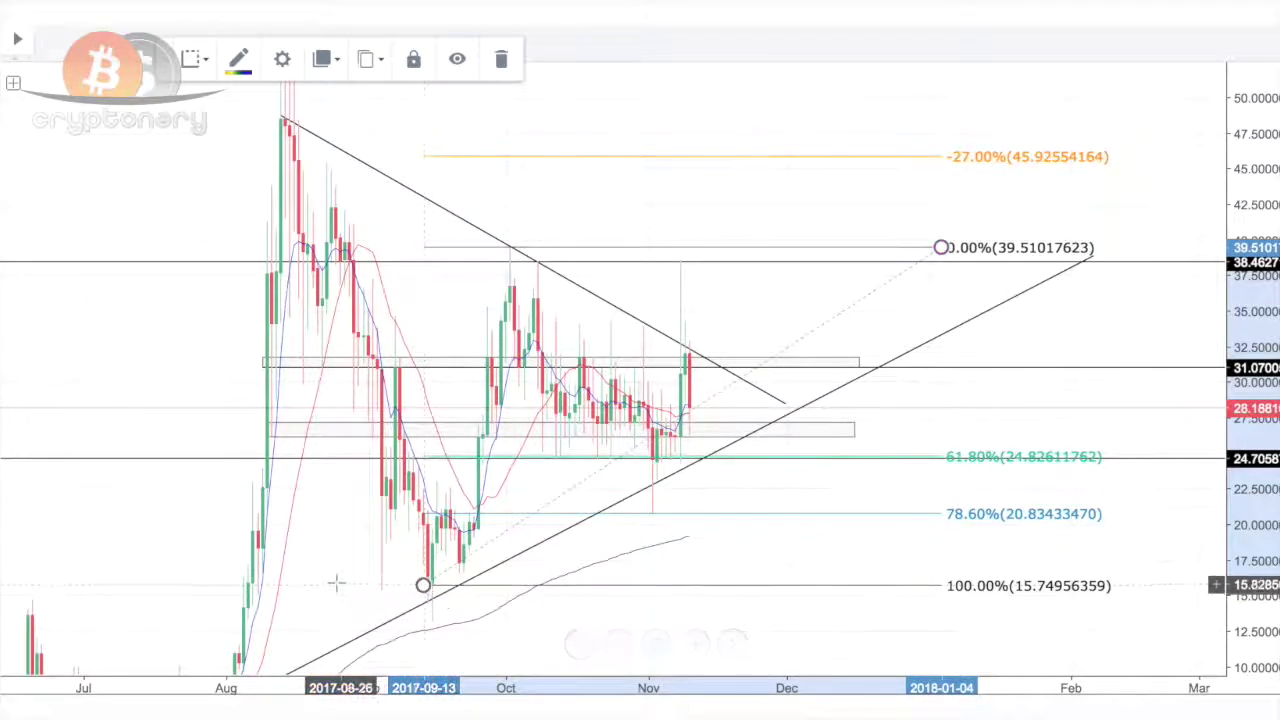
pyautogui.click(339, 583)
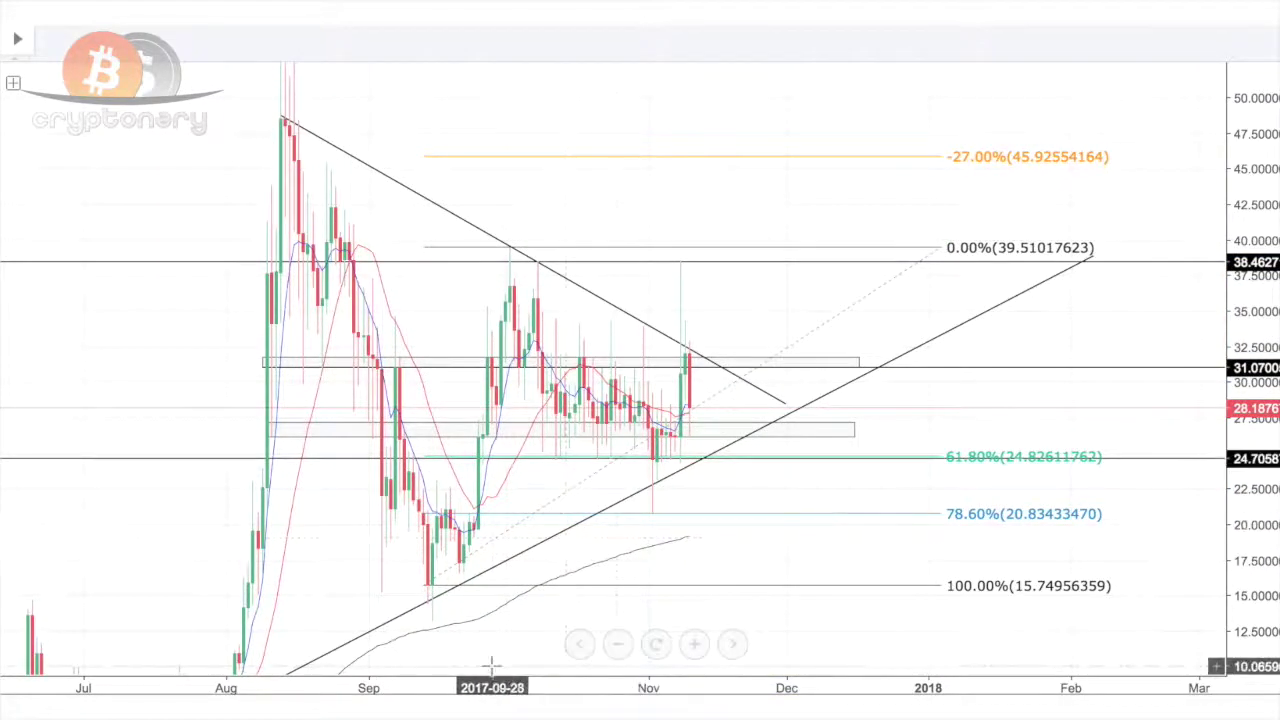
# Step: Examine how the early-November candles sit against the 61.8% and 78.6% retracement levels and the support zone
pyautogui.scroll(2, 491, 463)
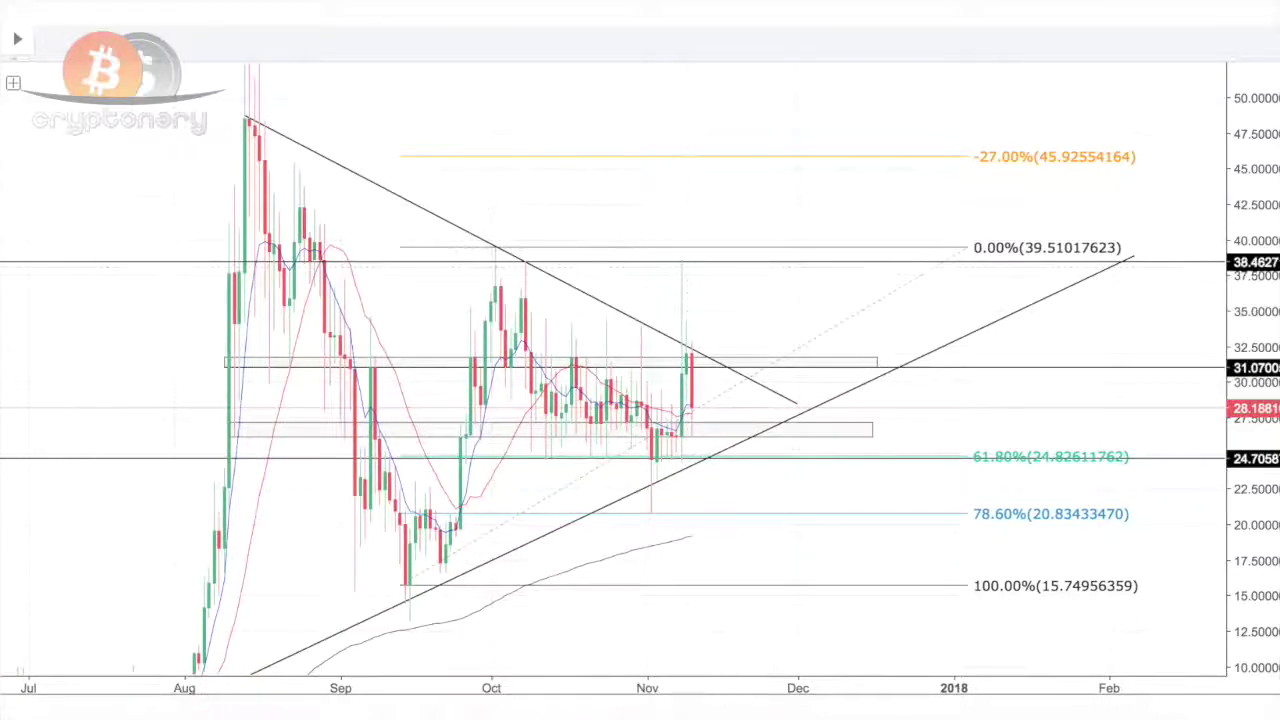
pyautogui.moveTo(1273, 558); pyautogui.dragTo(1271, 391)
pyautogui.moveTo(1031, 403); pyautogui.dragTo(1033, 279)
pyautogui.scroll(1, 1033, 279)
pyautogui.scroll(3, 1033, 280)
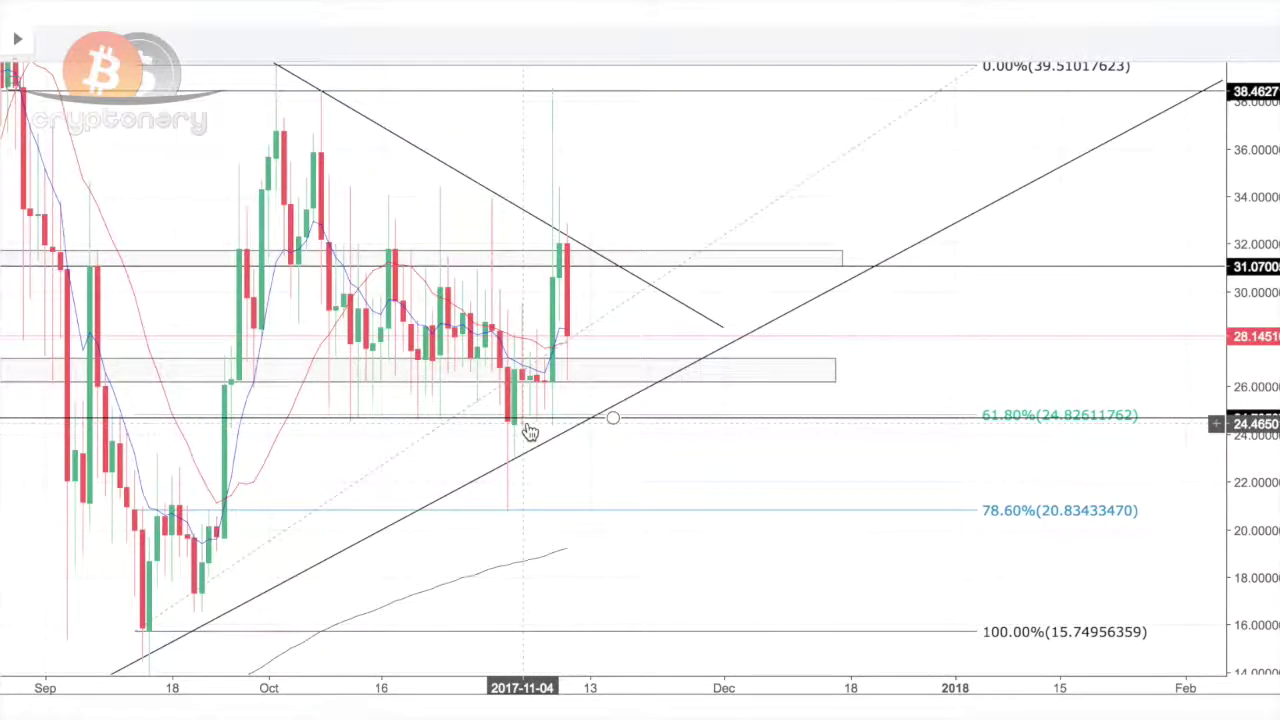
pyautogui.scroll(-3, 529, 432)
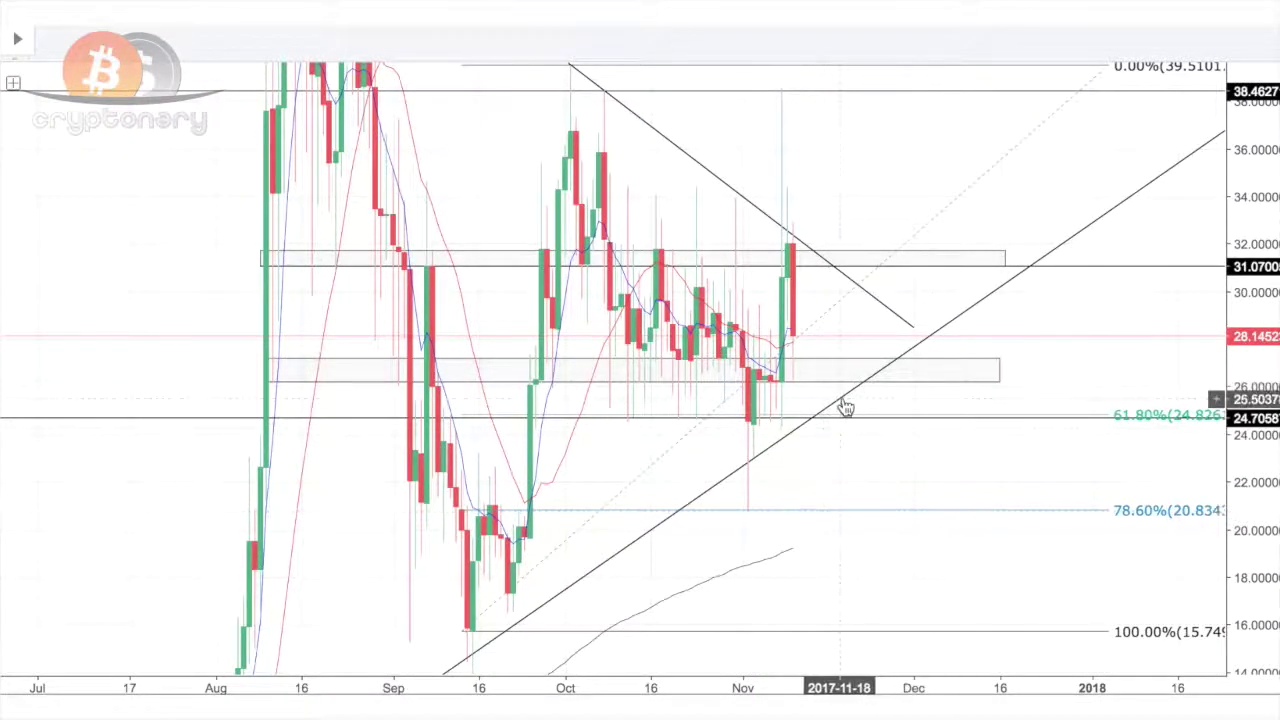
pyautogui.scroll(4, 365, 427)
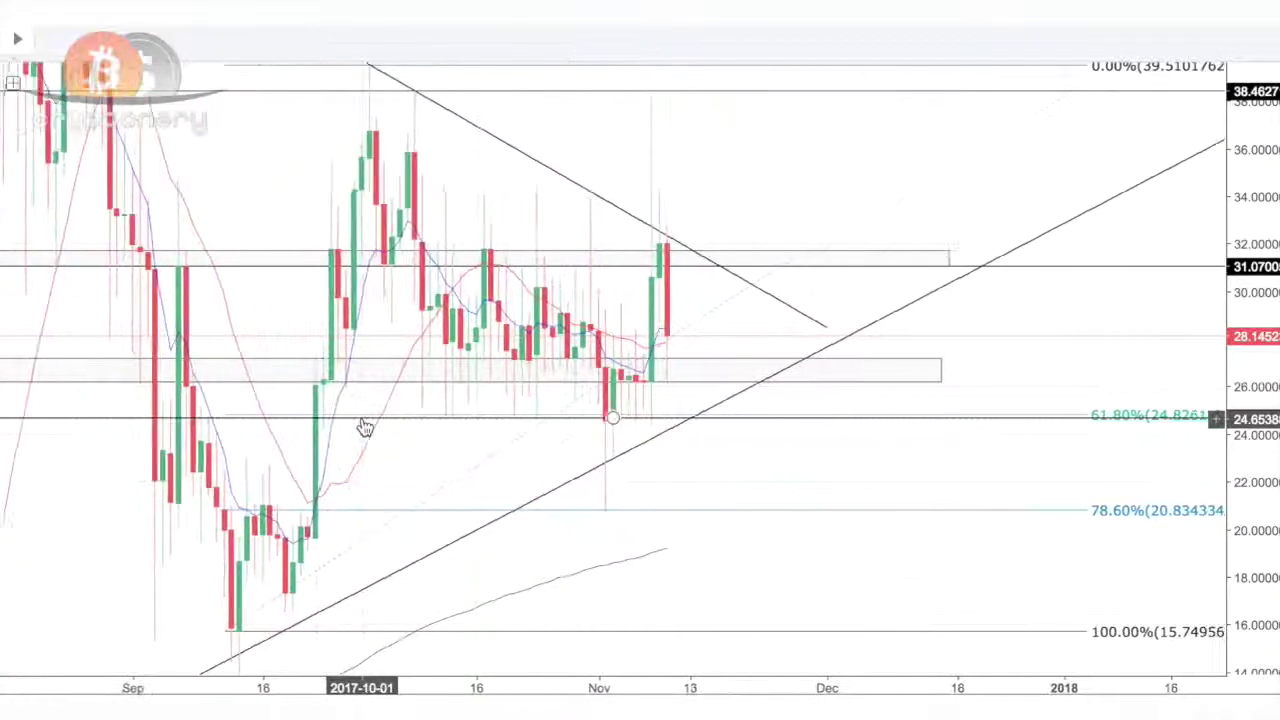
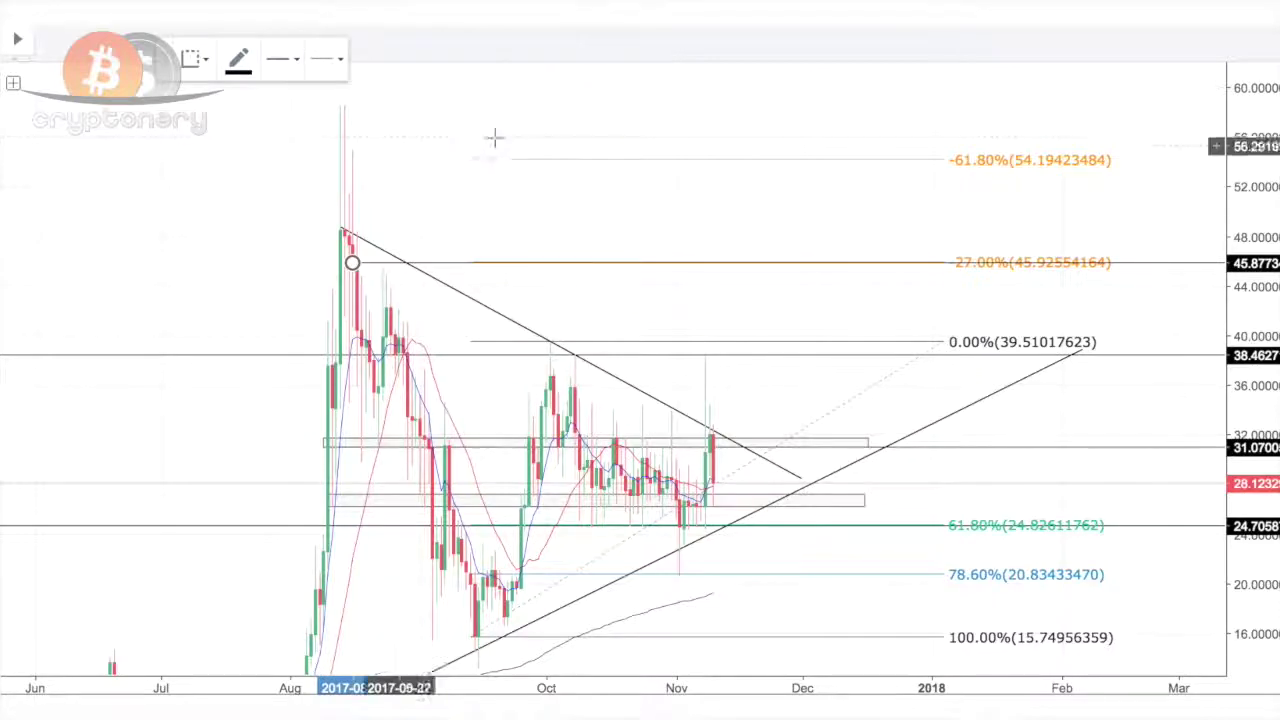
# Step: Place a horizontal ray at about 54.30 starting on 2017-08-13, and delete the Fibonacci retracement
pyautogui.click(340, 157)
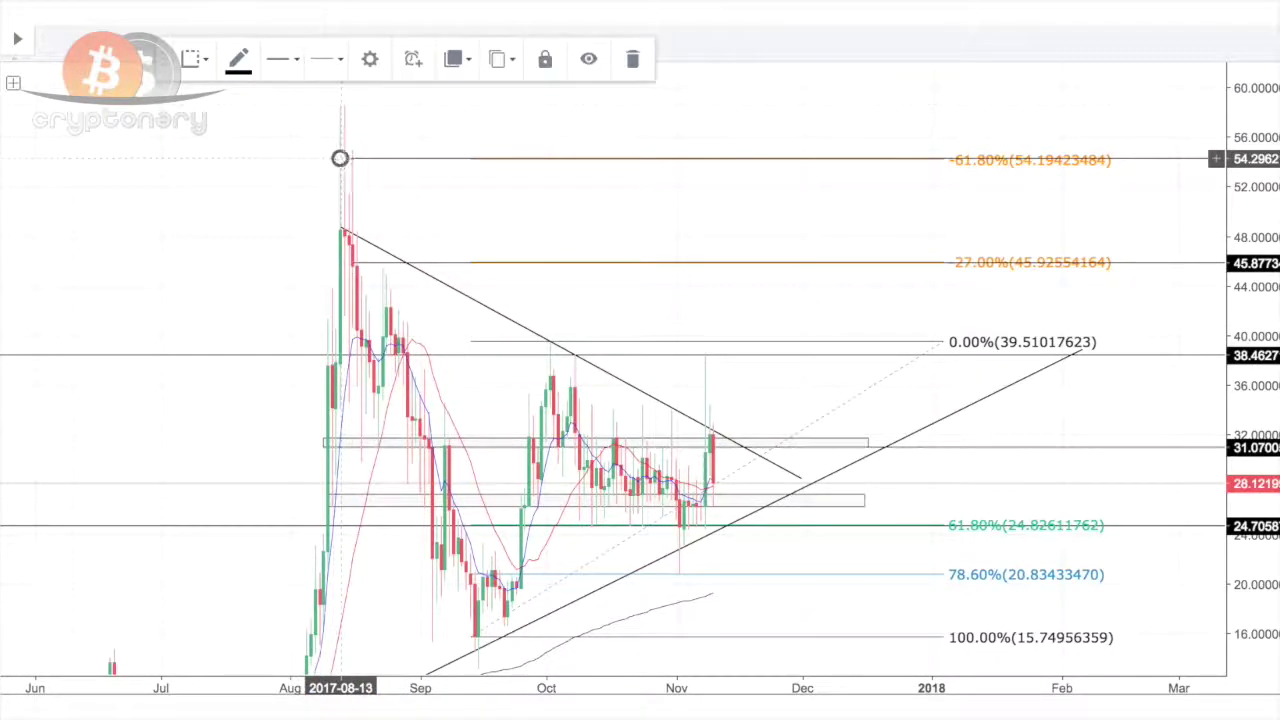
pyautogui.click(1037, 340)
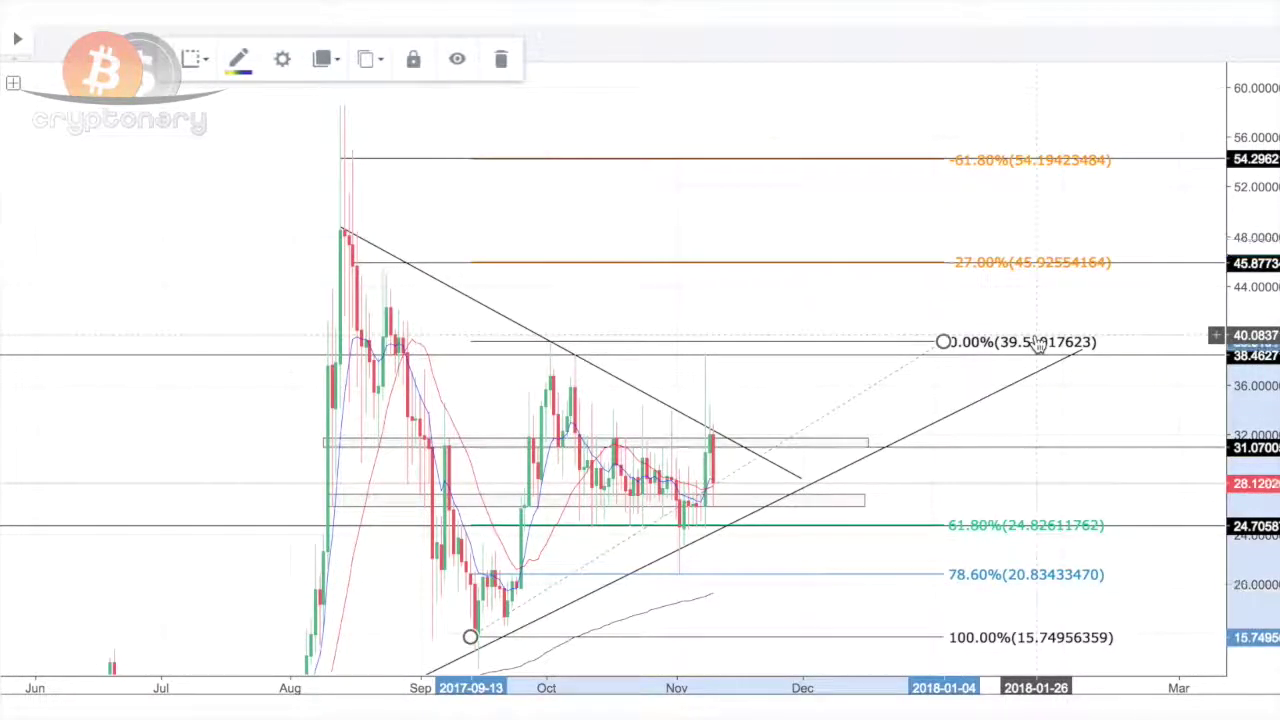
pyautogui.press('Delete')
# Step: Draw two resistance zone rectangles starting around 2017-08-10, one from about 43.80 to 45.97 and one from about 53.48 to 54.93
pyautogui.scroll(3, 444, 332)
pyautogui.scroll(-4, 444, 332)
pyautogui.click(298, 240)
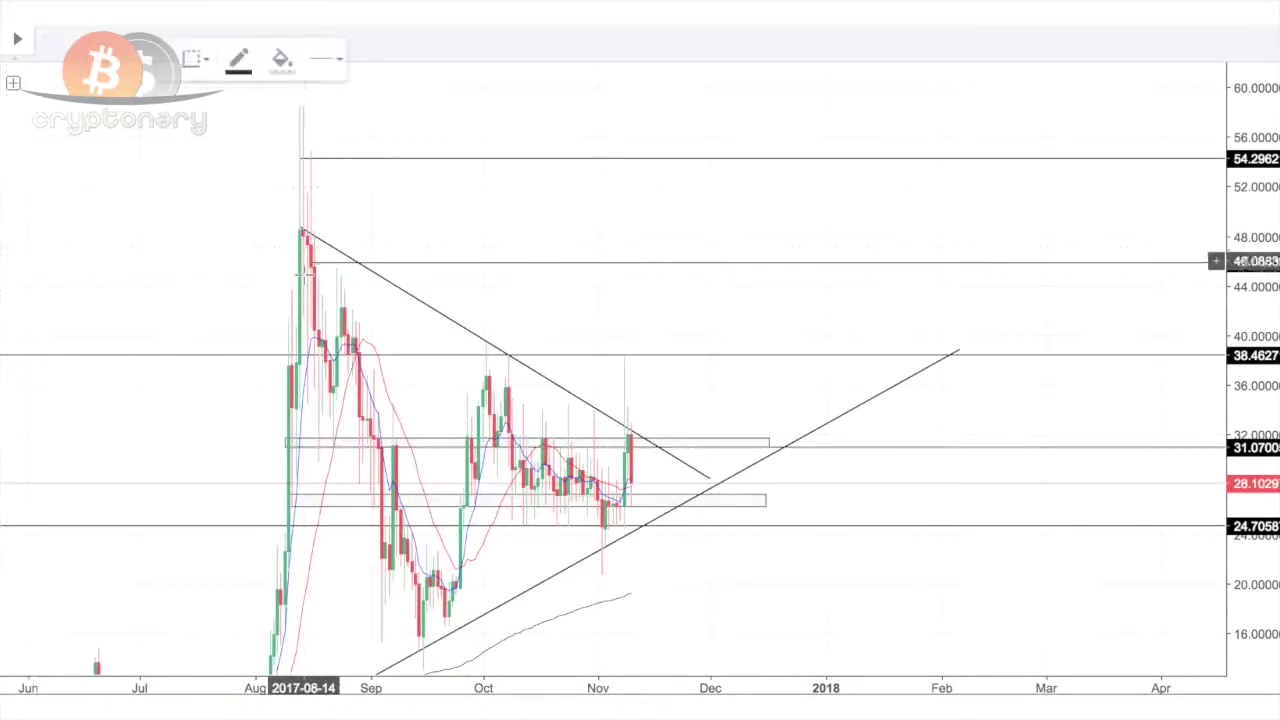
pyautogui.click(288, 288)
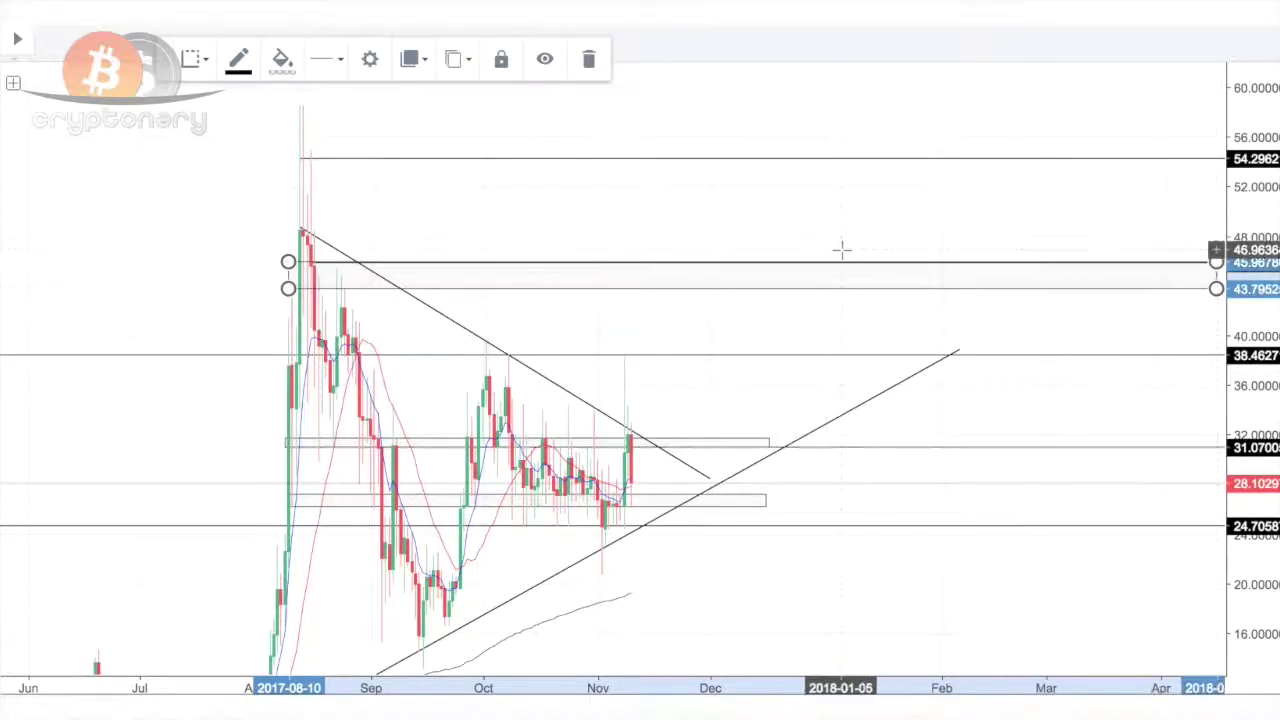
pyautogui.moveTo(763, 220); pyautogui.dragTo(623, 220)
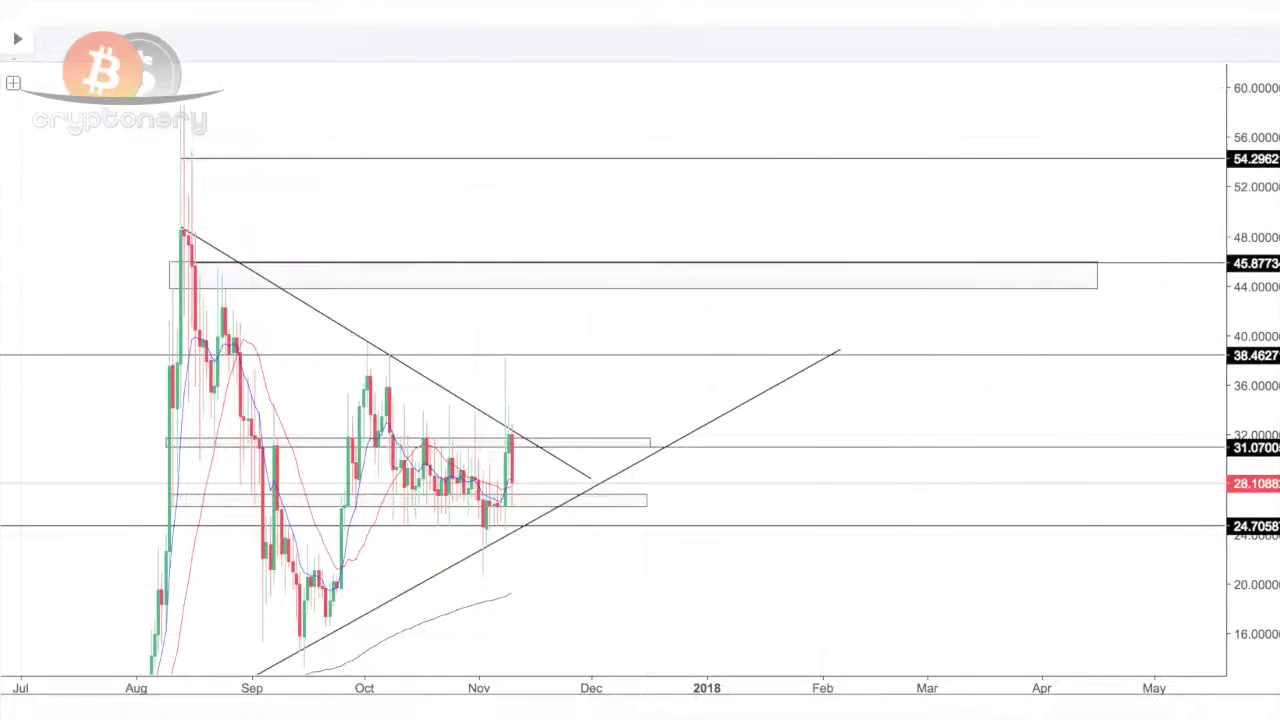
pyautogui.click(2, 149)
pyautogui.moveTo(172, 151)
pyautogui.mouseDown()
pyautogui.moveTo(1175, 150)
pyautogui.moveTo(1233, 172)
pyautogui.moveTo(1205, 168)
pyautogui.mouseUp()
# Step: Extend the rectangle near 45 to mid-May 2018, place it at about 44.79 to 46.42, and delete the horizontal rays inside both upper zones
pyautogui.moveTo(1098, 284); pyautogui.dragTo(1200, 280)
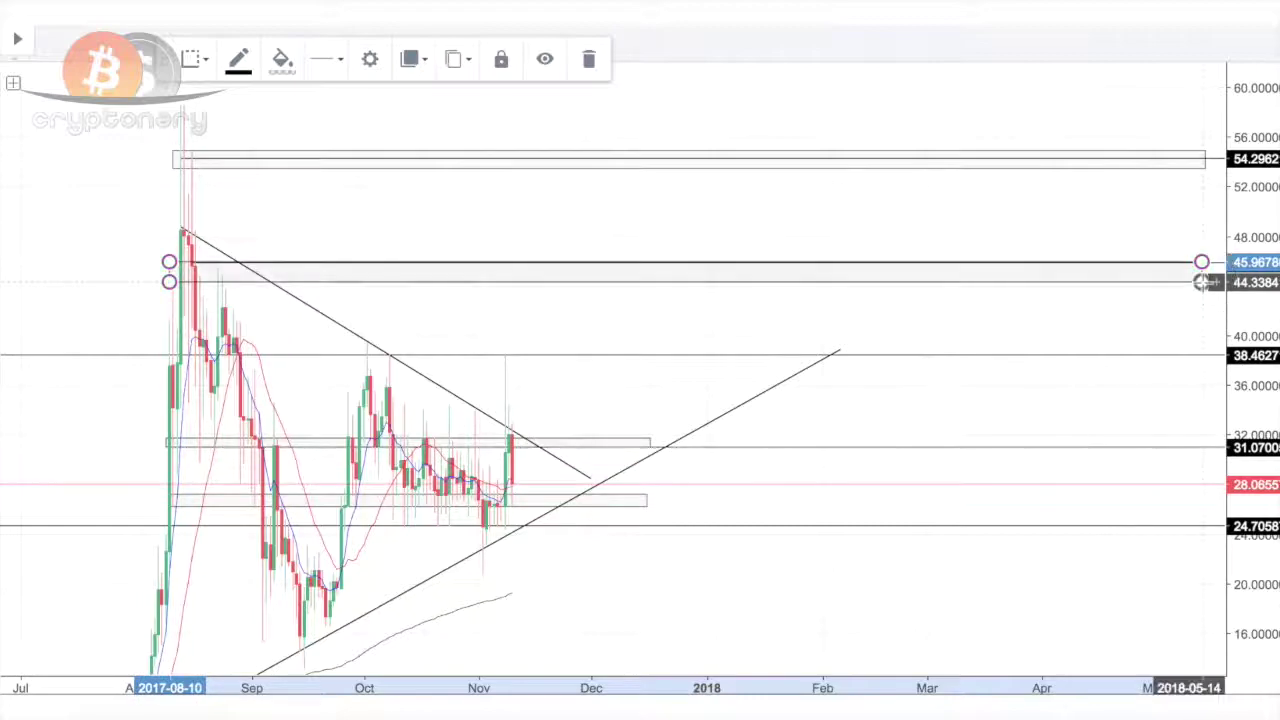
pyautogui.click(679, 283)
pyautogui.moveTo(679, 283); pyautogui.dragTo(679, 277)
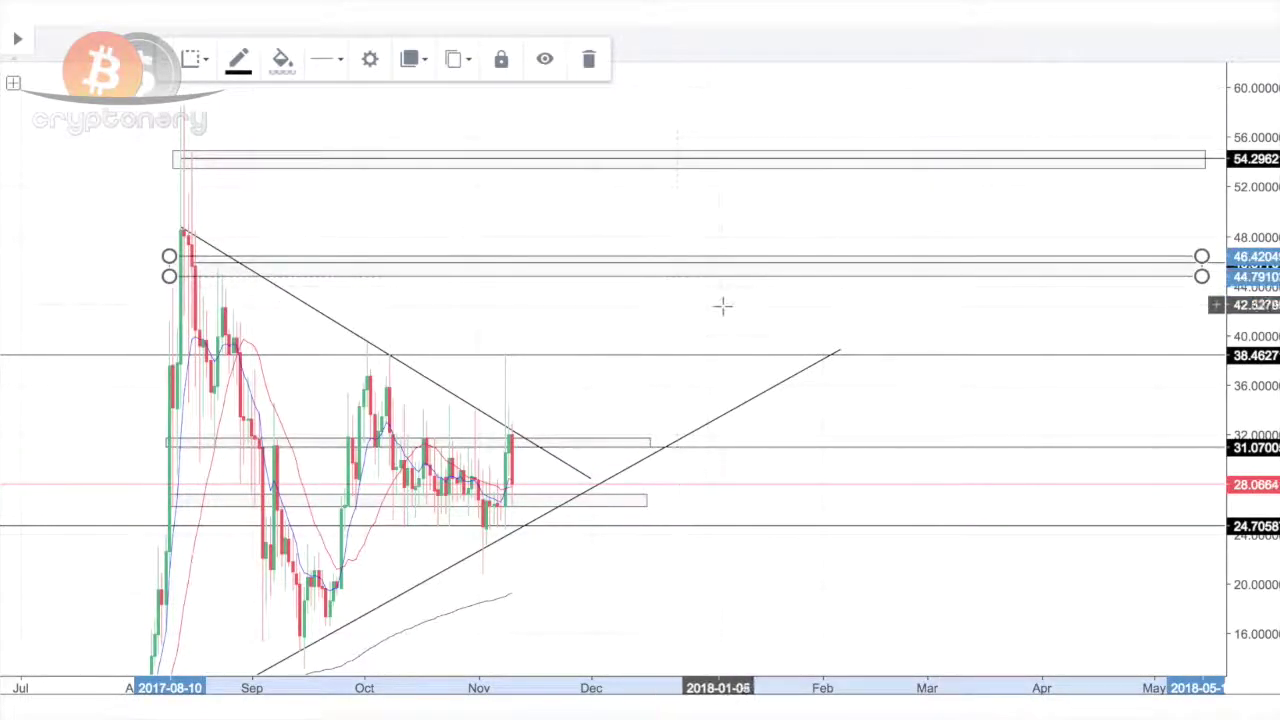
pyautogui.click(749, 263)
pyautogui.press('Delete')
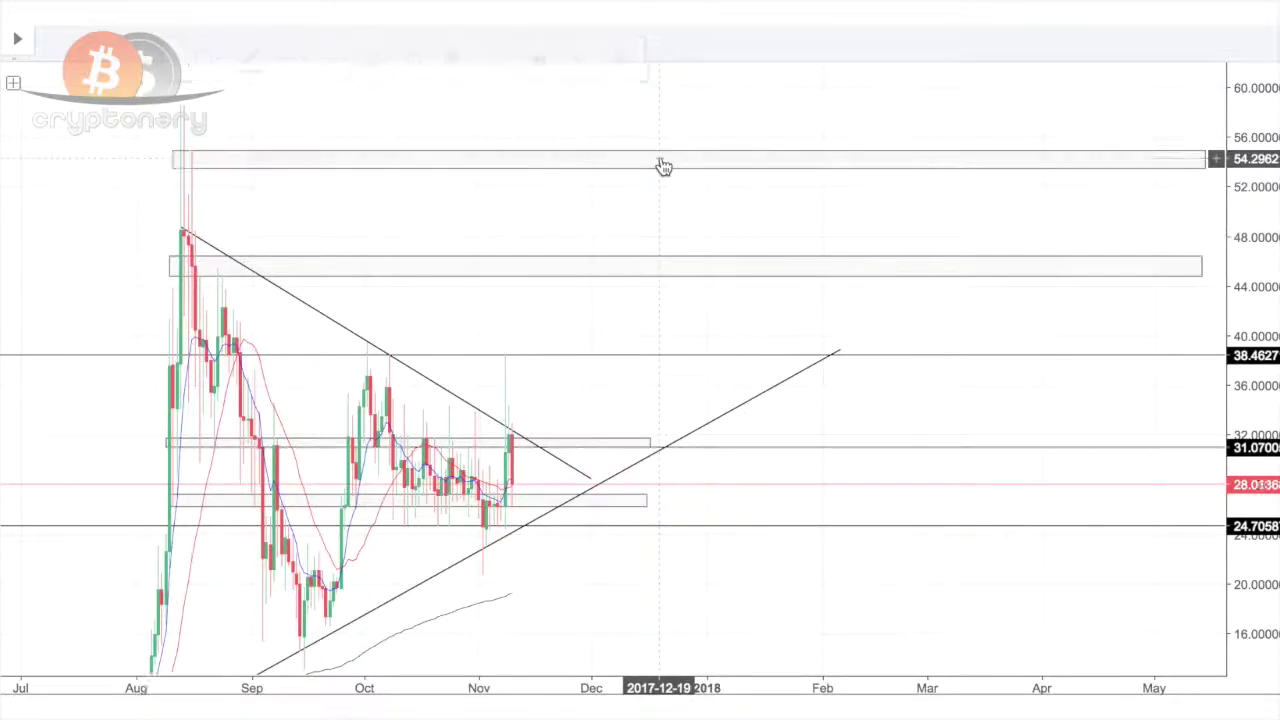
# Step: Change the fill of both upper resistance zone rectangles to translucent green
pyautogui.click(414, 156)
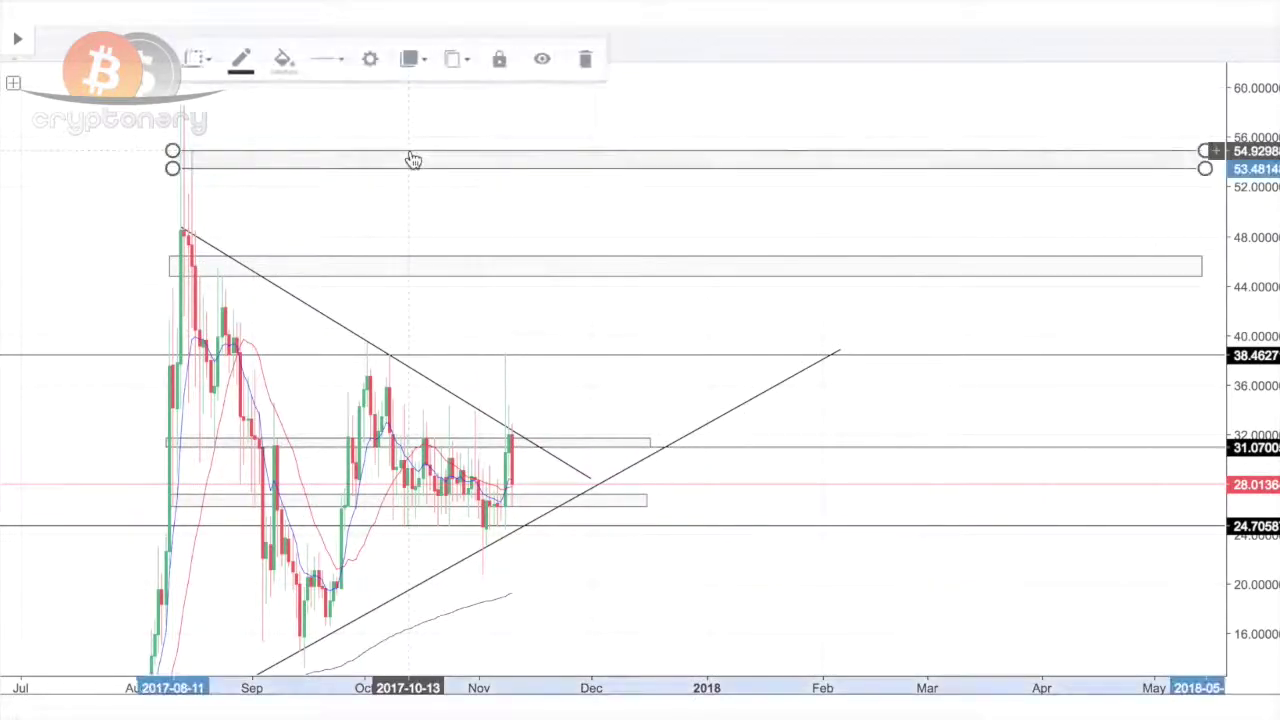
pyautogui.click(283, 57)
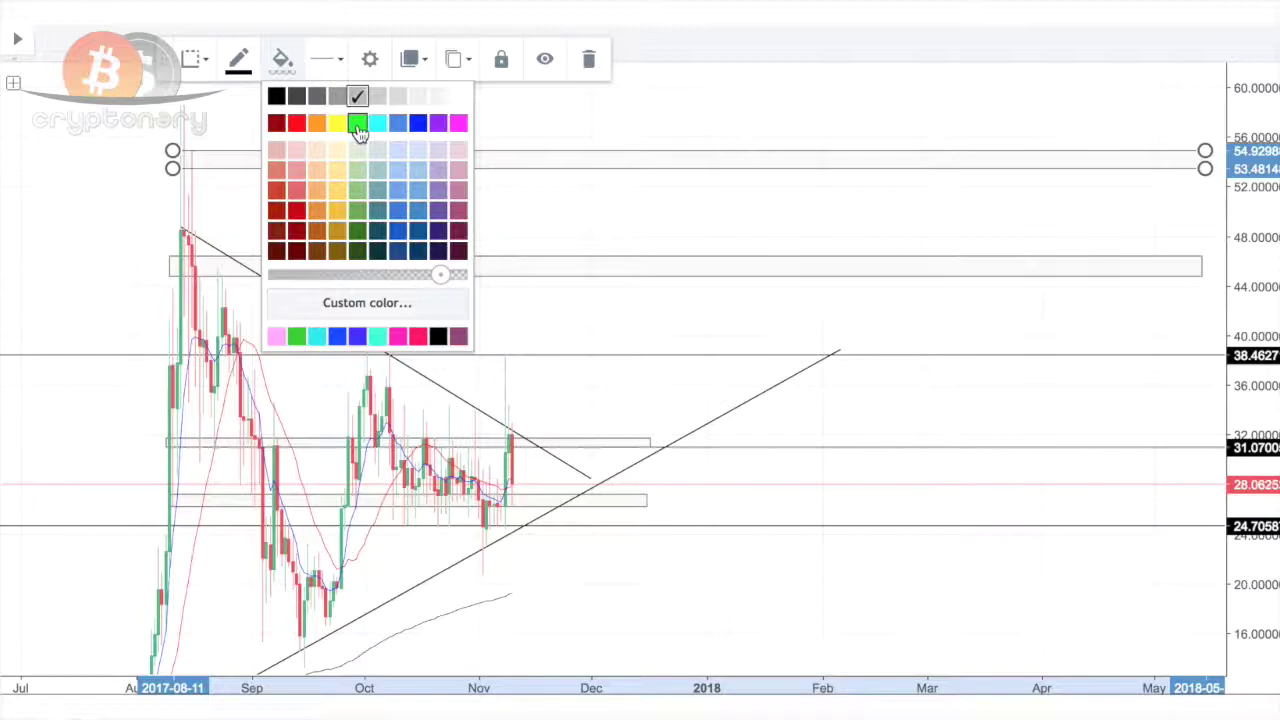
pyautogui.click(358, 125)
pyautogui.click(472, 266)
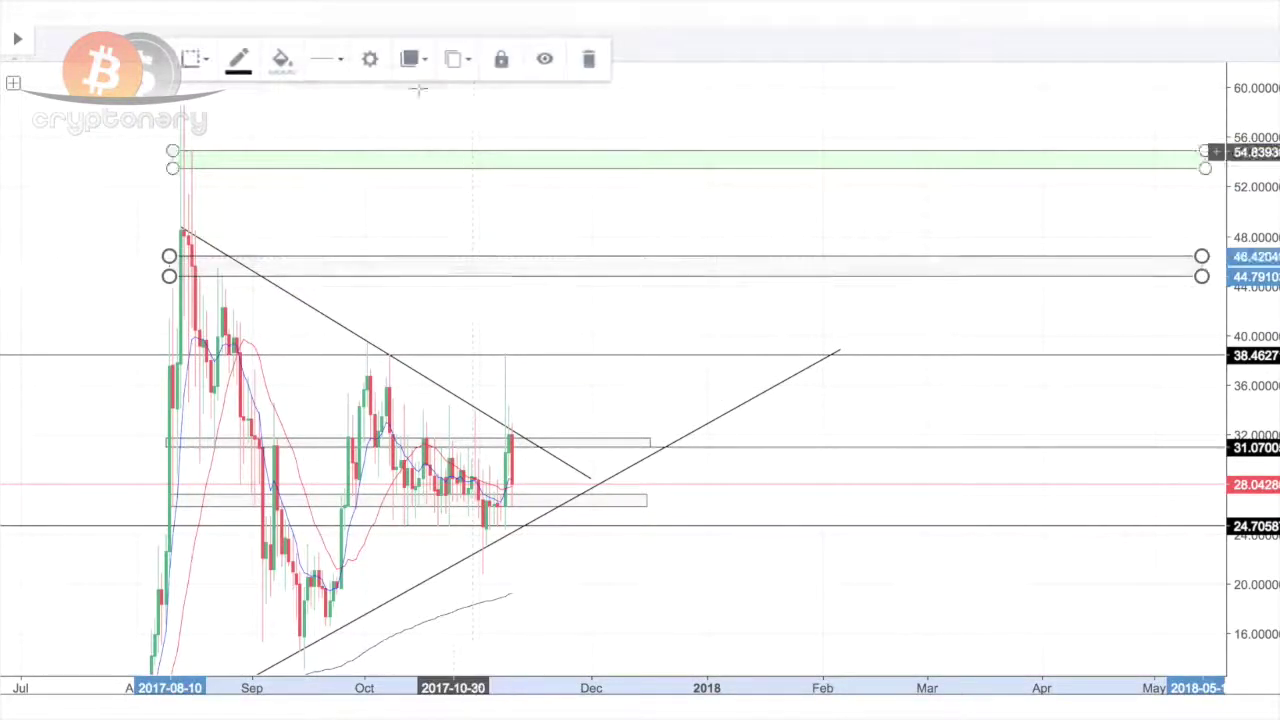
pyautogui.click(283, 57)
pyautogui.click(358, 125)
pyautogui.click(452, 214)
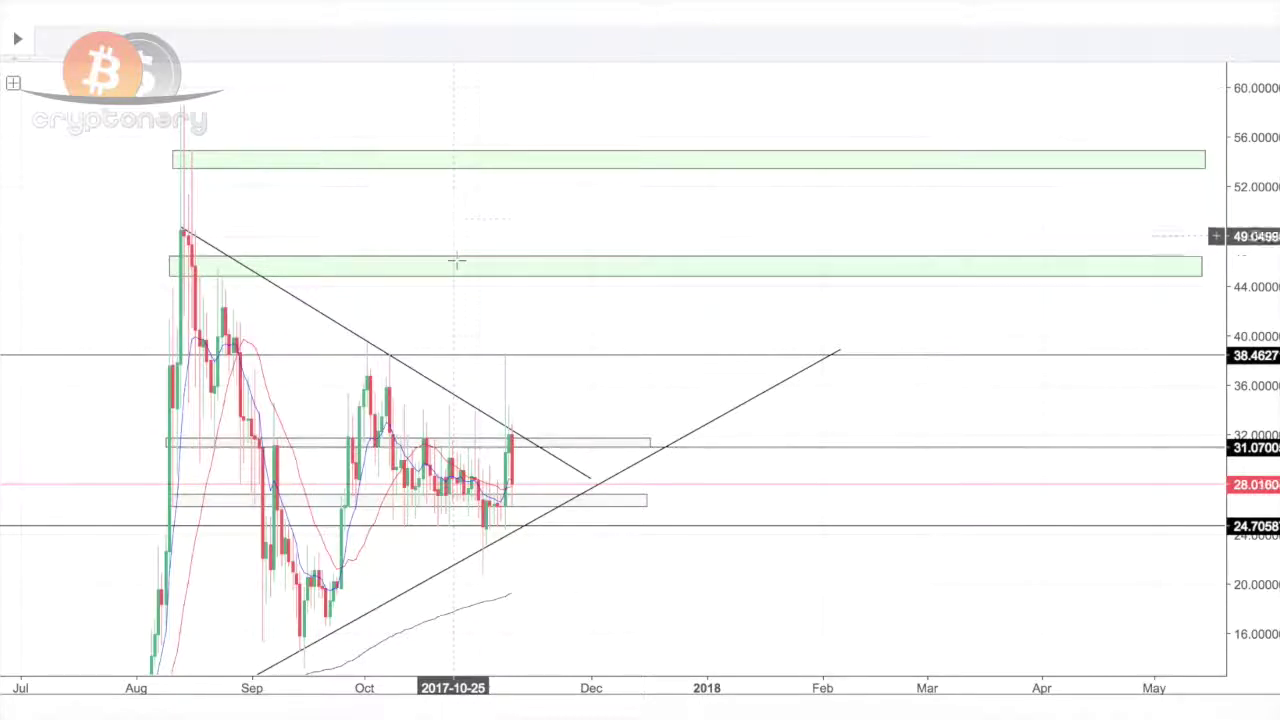
pyautogui.click(630, 267)
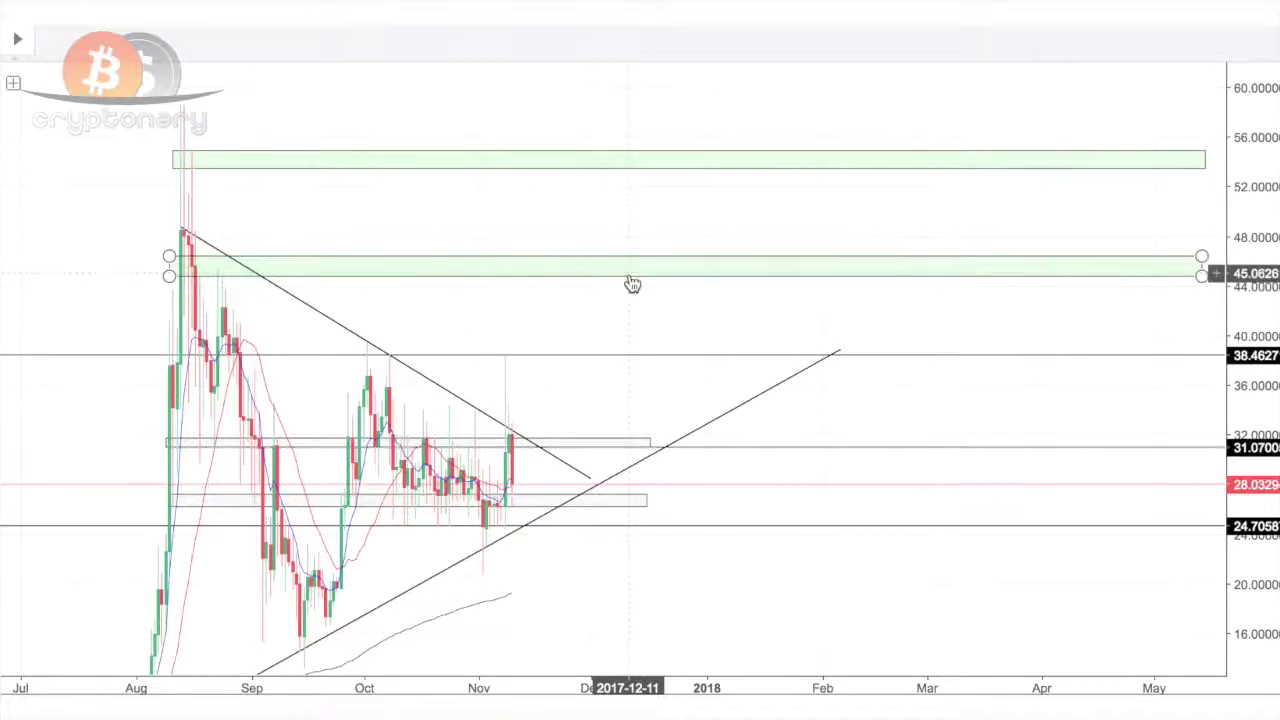
pyautogui.click(621, 157)
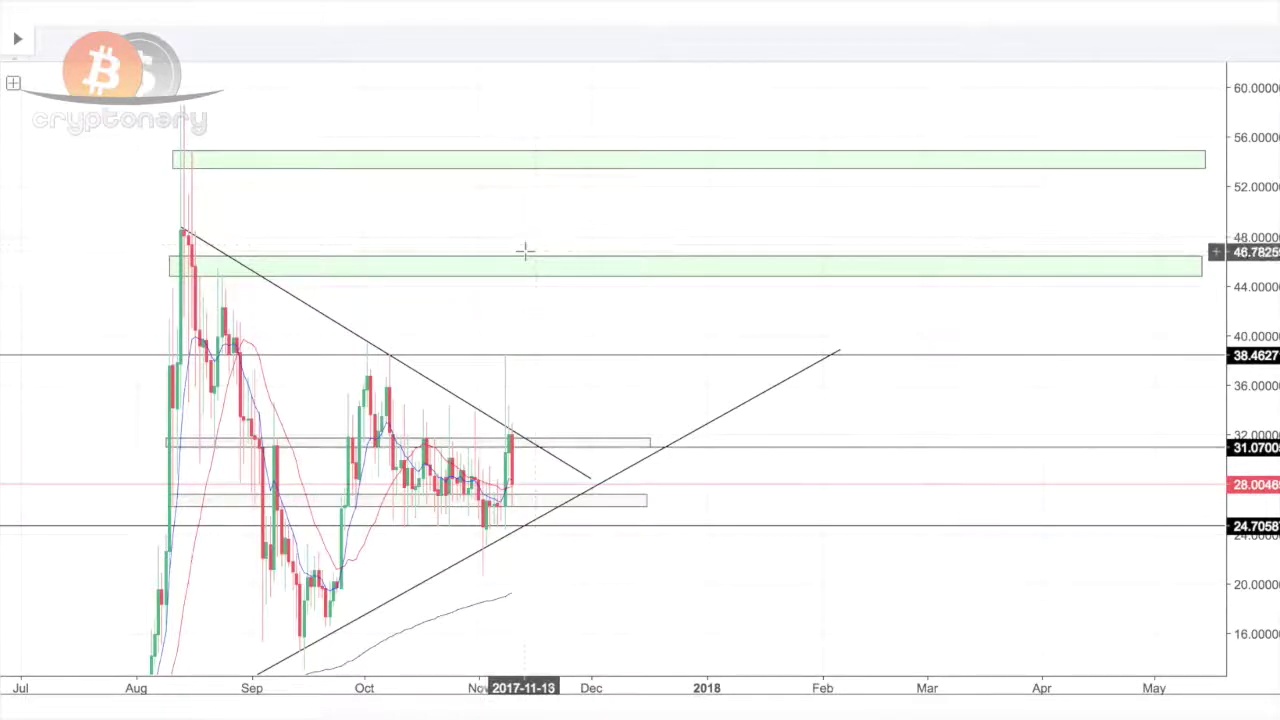
pyautogui.hscroll(-3, 526, 251)
pyautogui.scroll(2, 526, 251)
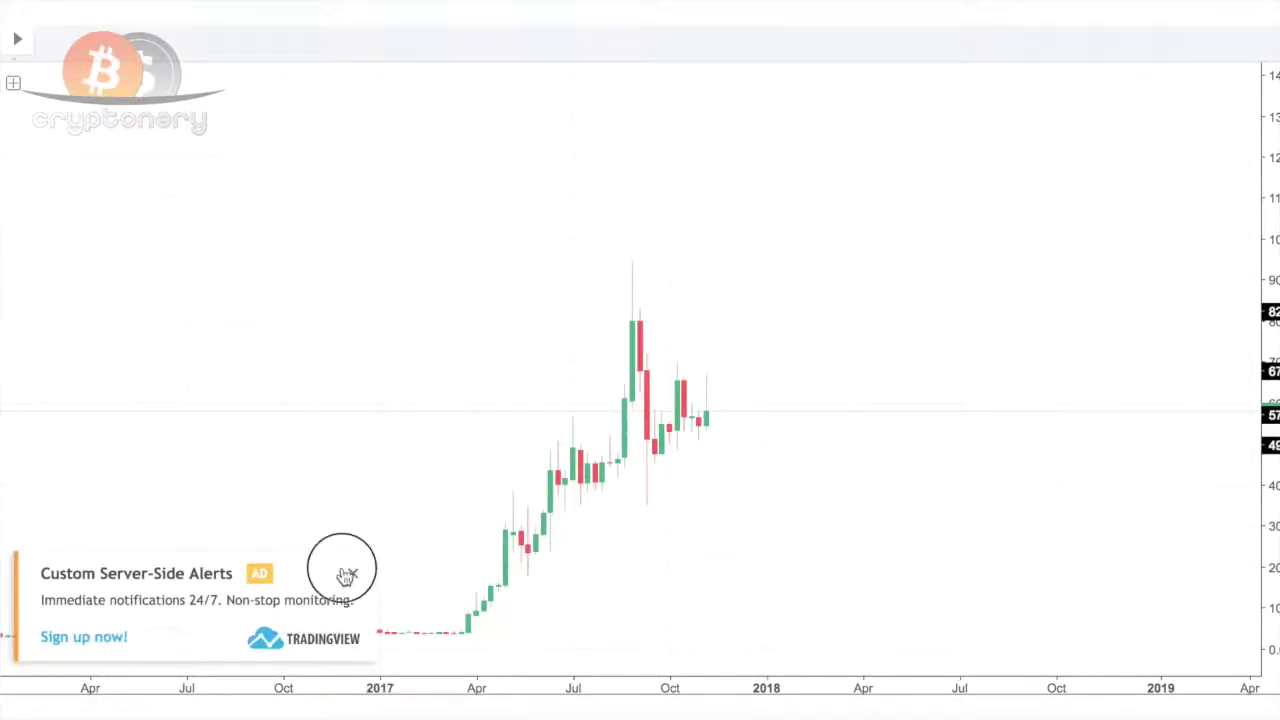
# Step: Dismiss the server-side alerts advert on the weekly chart
pyautogui.click(350, 574)
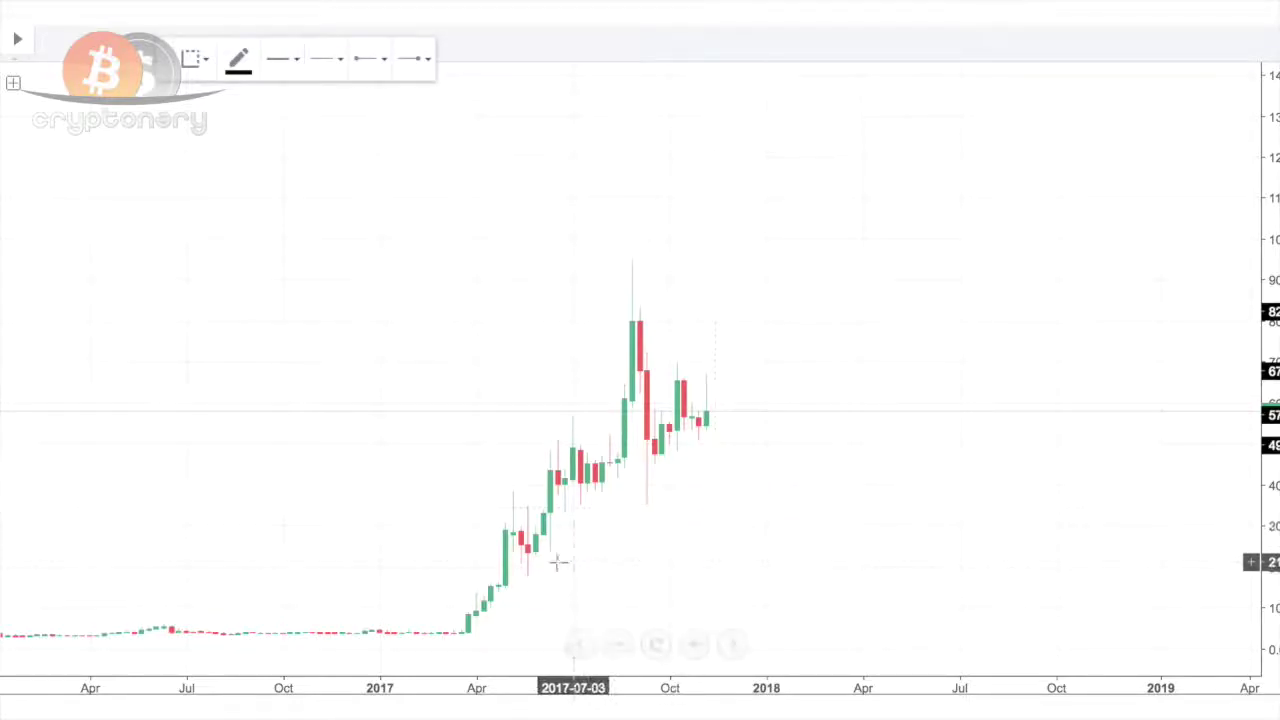
pyautogui.click(528, 556)
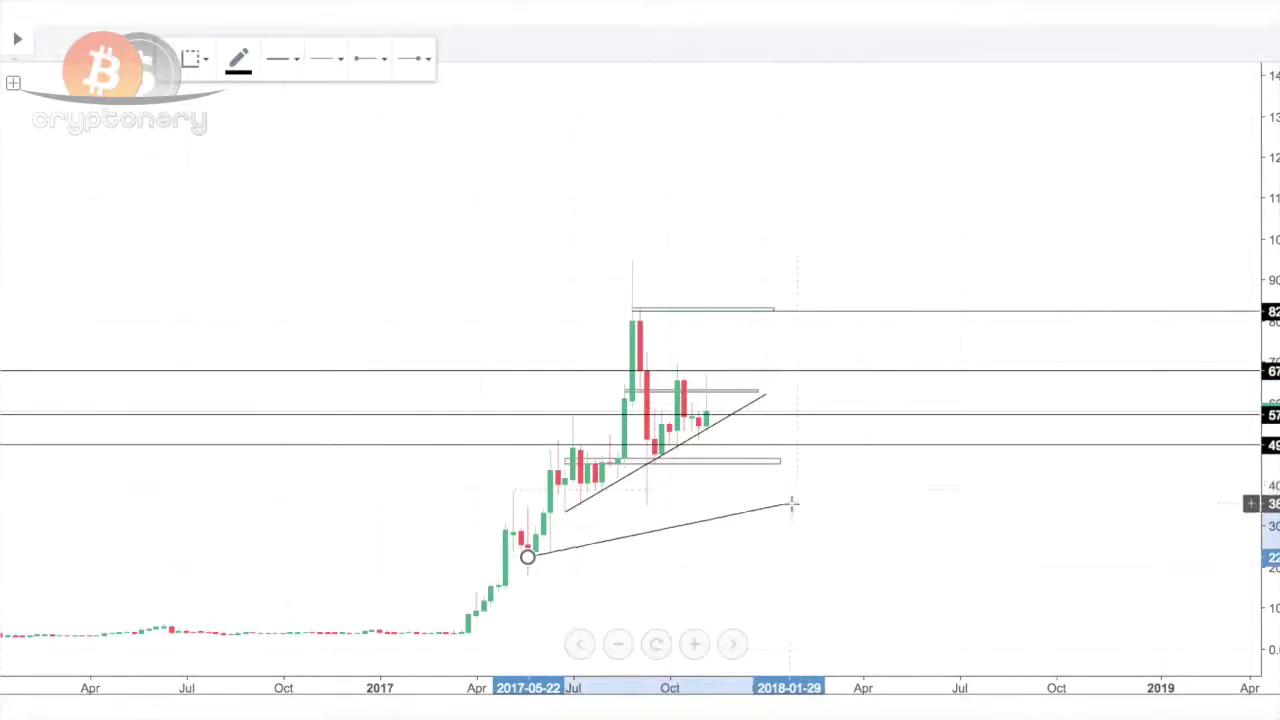
pyautogui.click(788, 503)
pyautogui.press('Delete')
# Step: Adjust the rising trend line's starting point to the wick low on 2017-06-26
pyautogui.scroll(2, 717, 503)
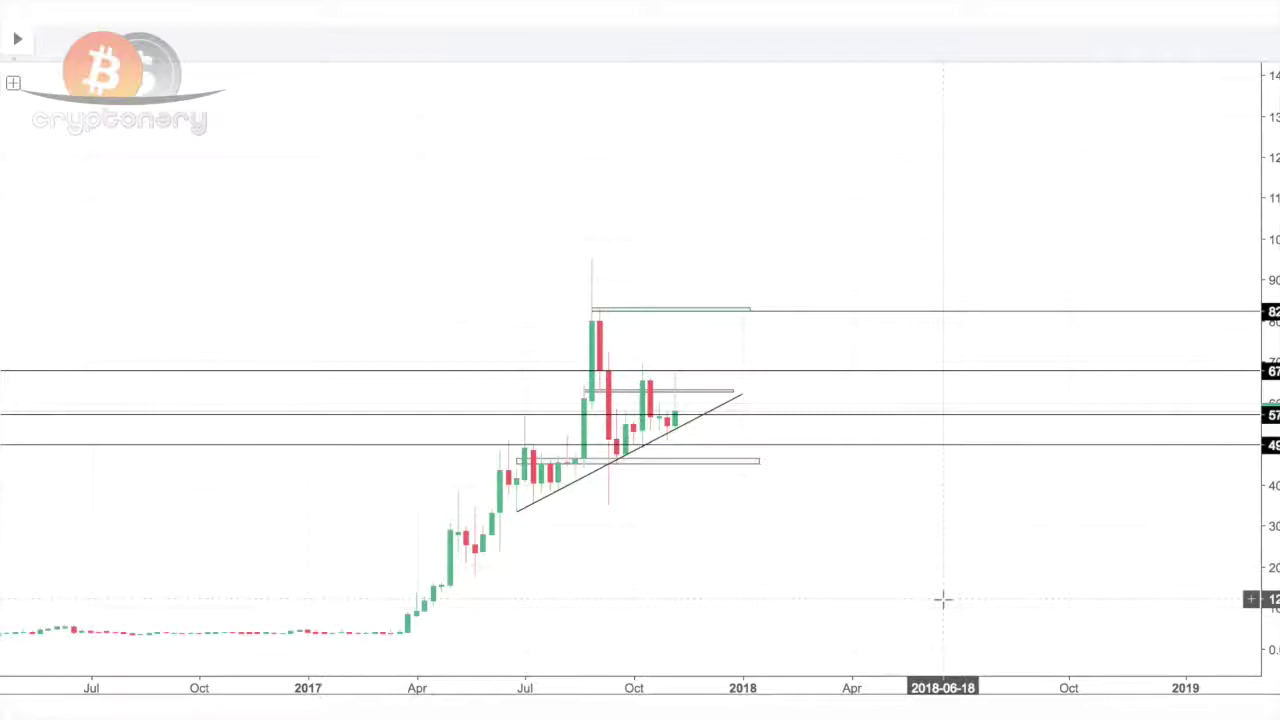
pyautogui.moveTo(1270, 603); pyautogui.dragTo(1270, 397)
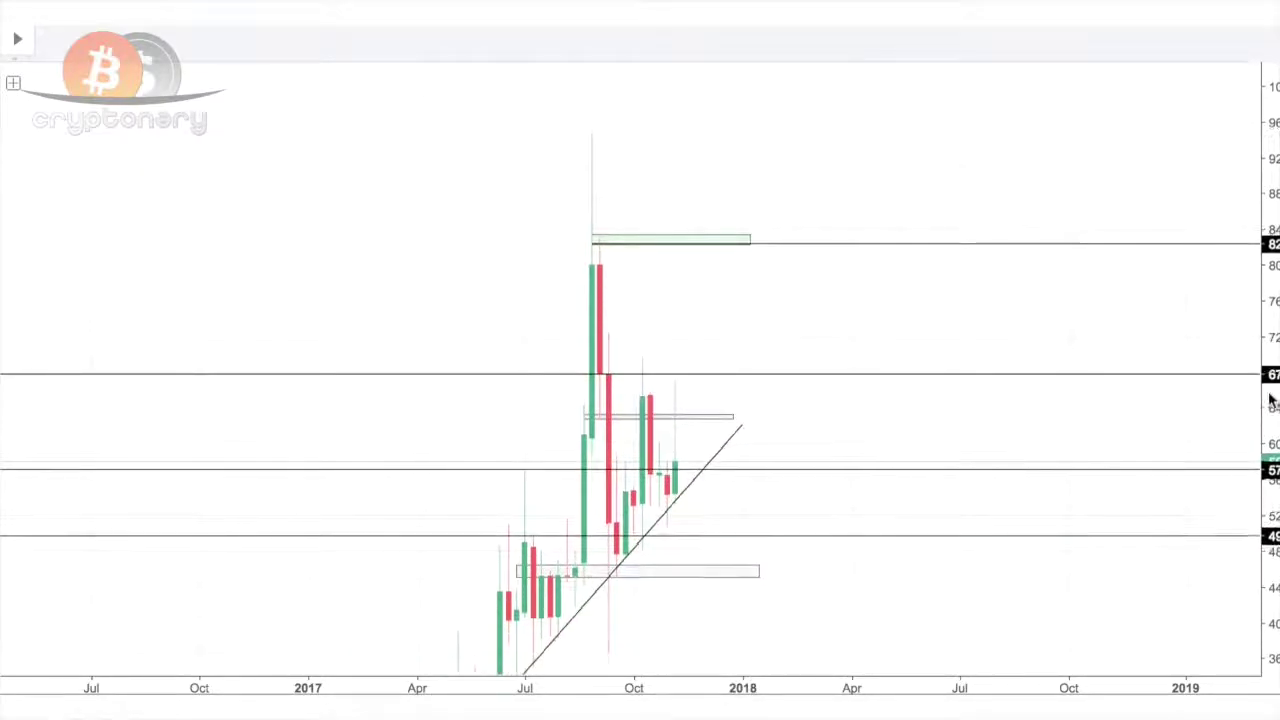
pyautogui.moveTo(931, 578); pyautogui.dragTo(909, 500)
pyautogui.scroll(3, 909, 500)
pyautogui.hscroll(-5, 880, 490)
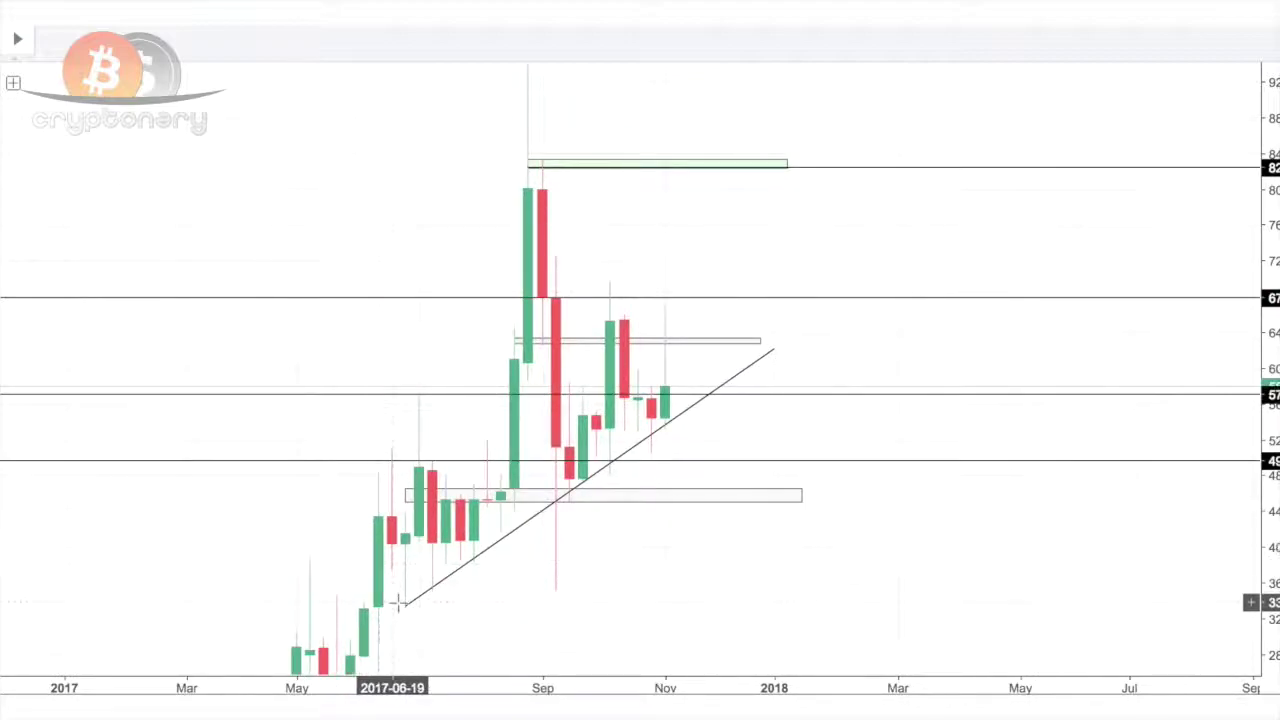
pyautogui.moveTo(407, 610)
pyautogui.mouseDown()
pyautogui.moveTo(434, 603)
pyautogui.moveTo(410, 603)
pyautogui.mouseUp()
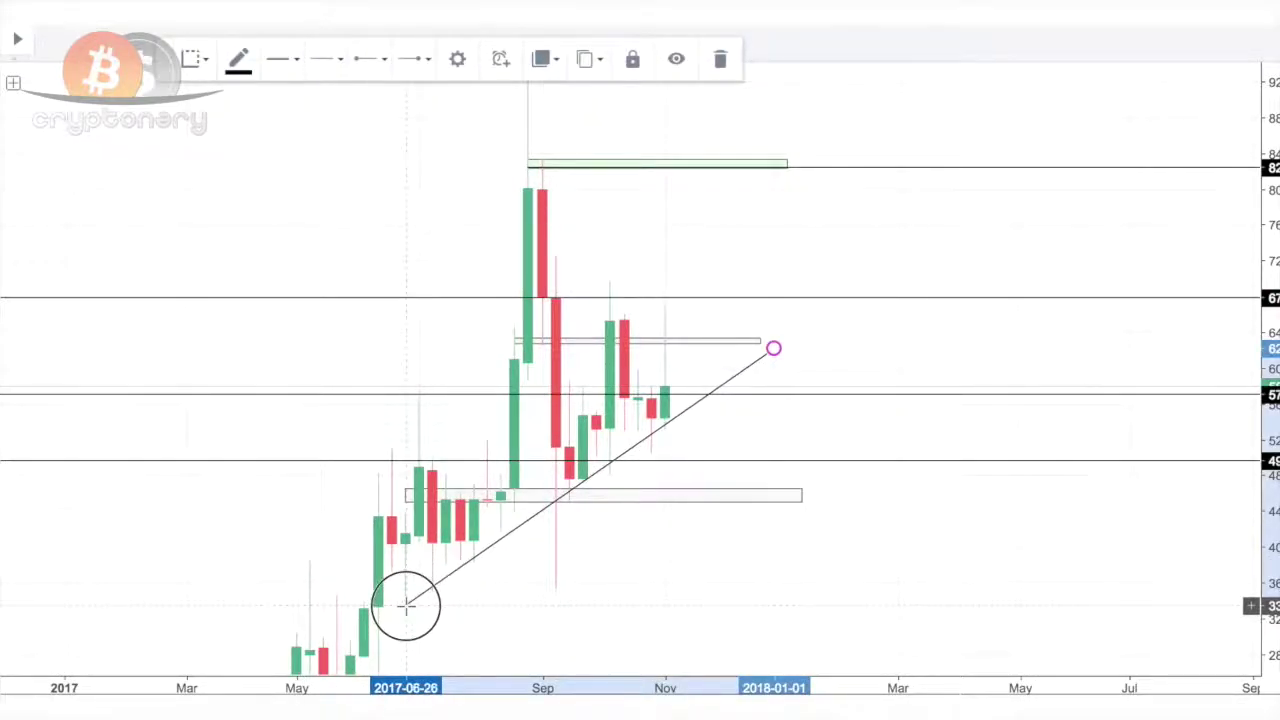
pyautogui.click(806, 569)
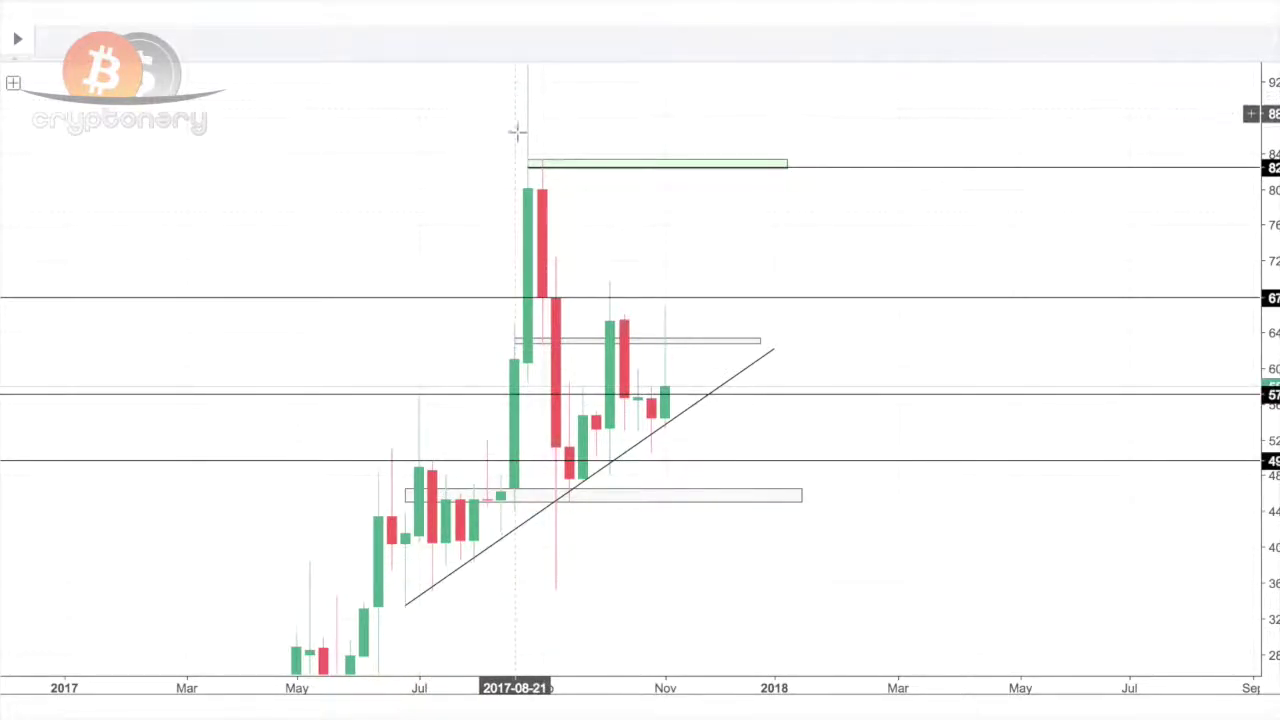
pyautogui.click(583, 466)
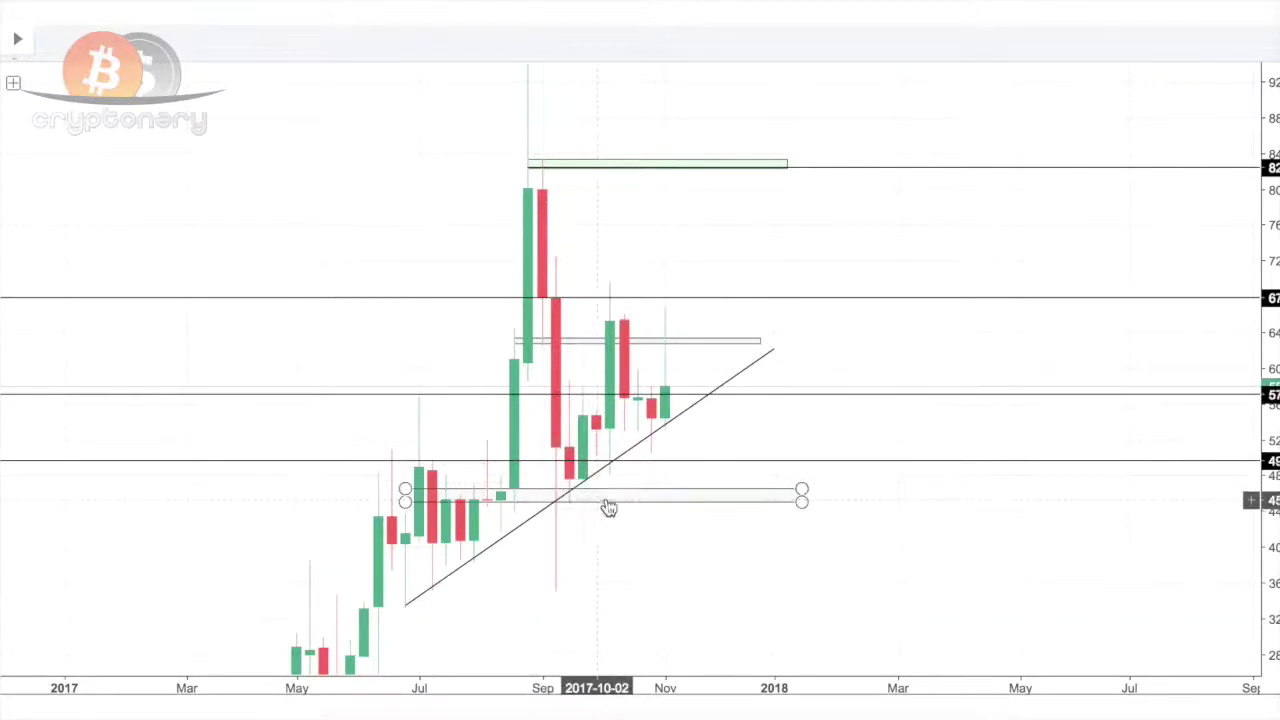
# Step: Lower the horizontal level near 57 slightly to line up with the July 2017 wick high
pyautogui.click(618, 330)
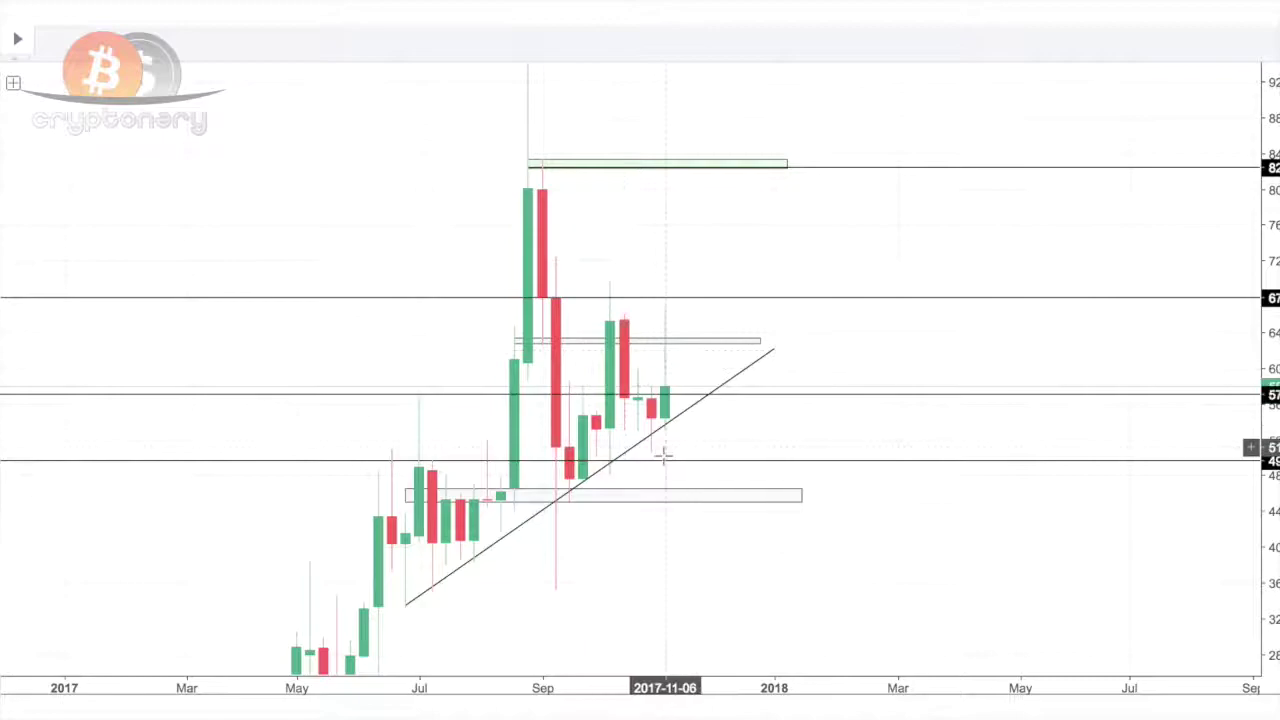
pyautogui.click(669, 391)
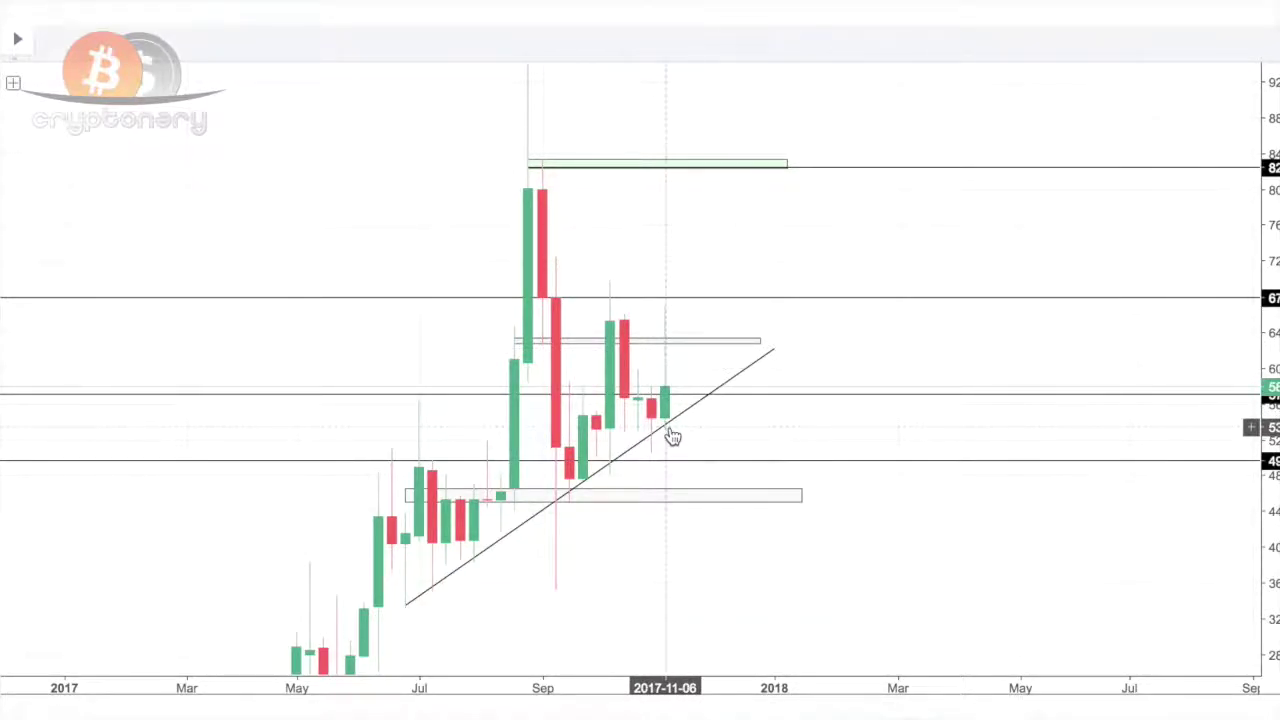
pyautogui.scroll(-3, 634, 651)
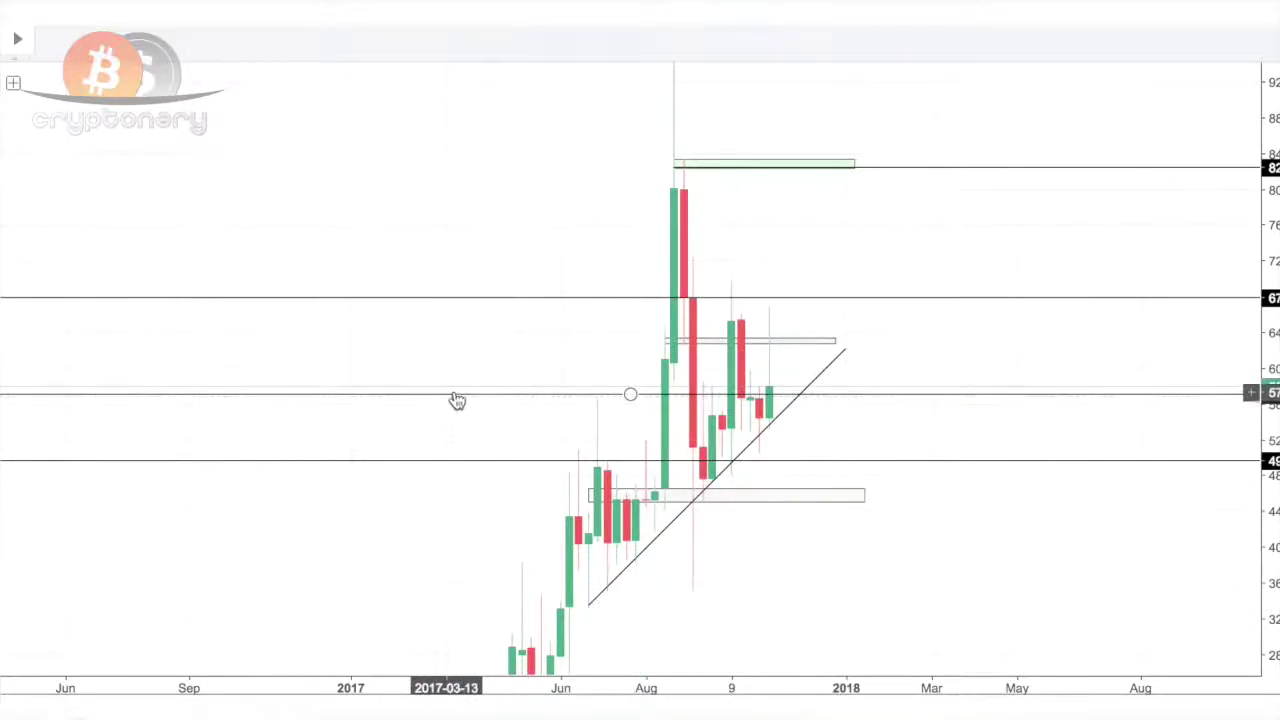
pyautogui.moveTo(637, 394); pyautogui.dragTo(637, 397)
pyautogui.click(795, 446)
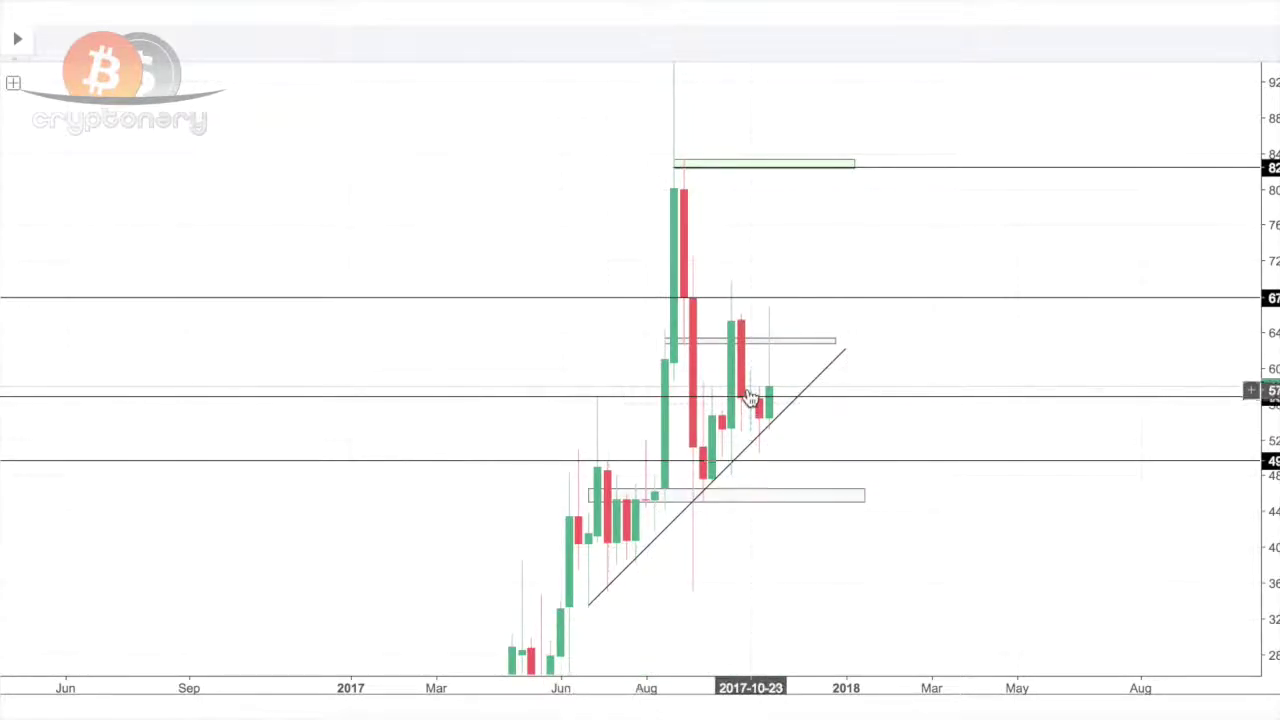
pyautogui.moveTo(736, 413); pyautogui.dragTo(736, 408)
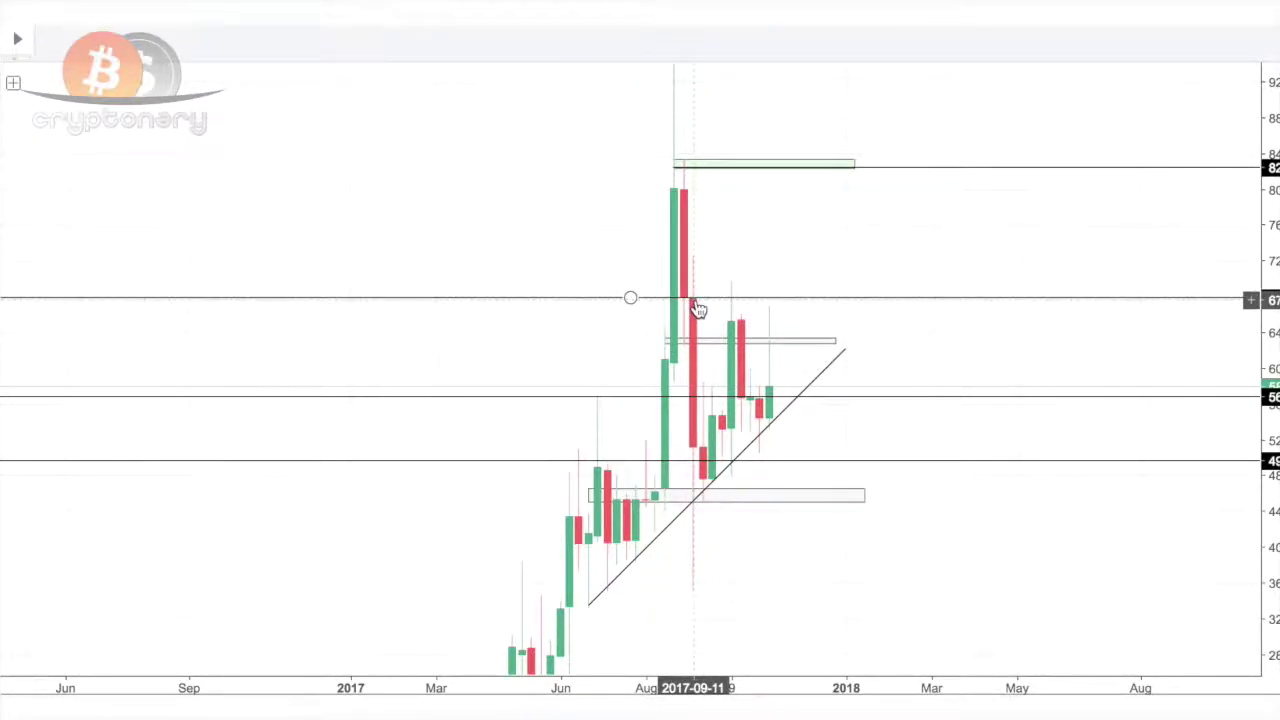
# Step: Switch the chart to the daily timeframe and align the rising trend line's starting point with the 2017-06-26 low
pyautogui.scroll(2, 863, 203)
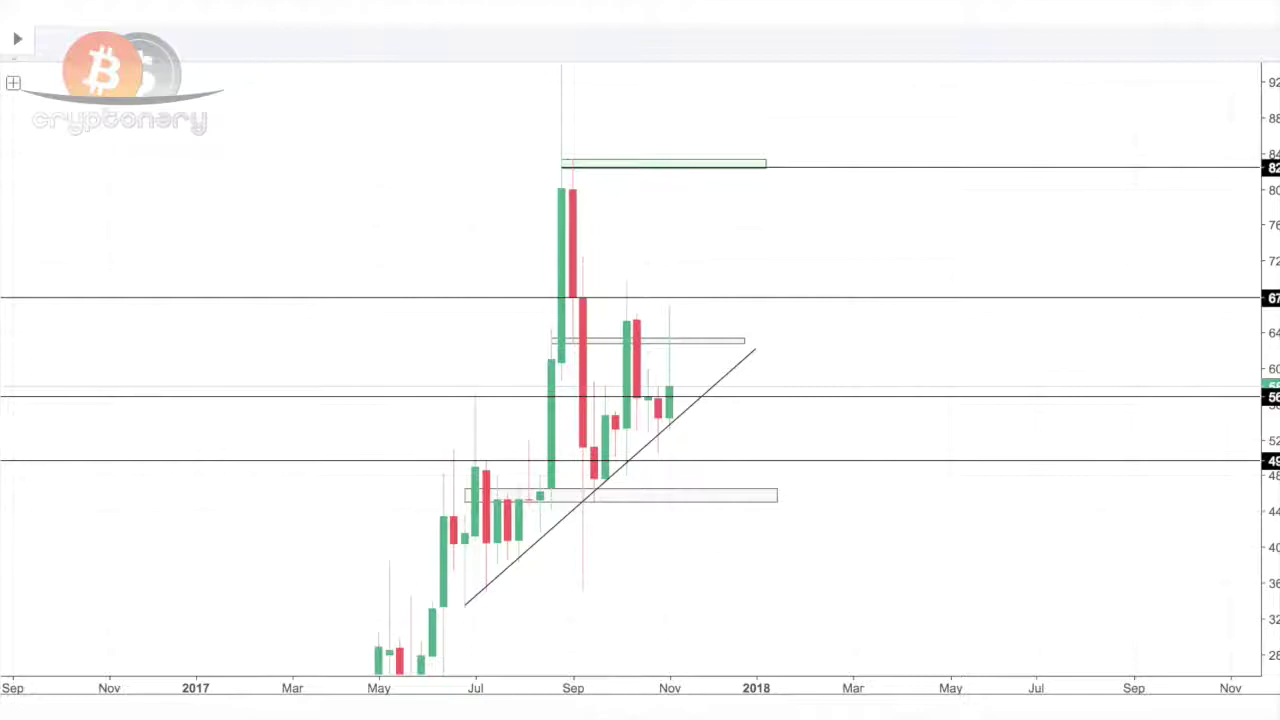
pyautogui.click(260, 12)
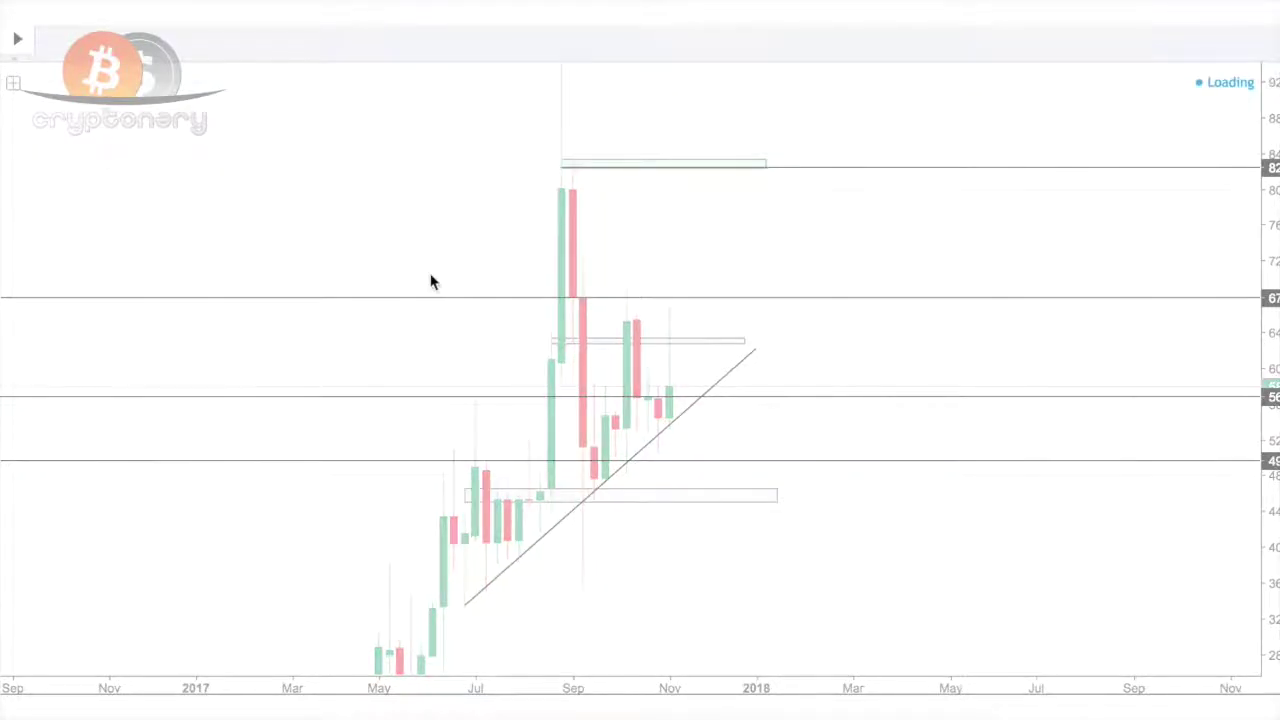
pyautogui.scroll(-4, 437, 405)
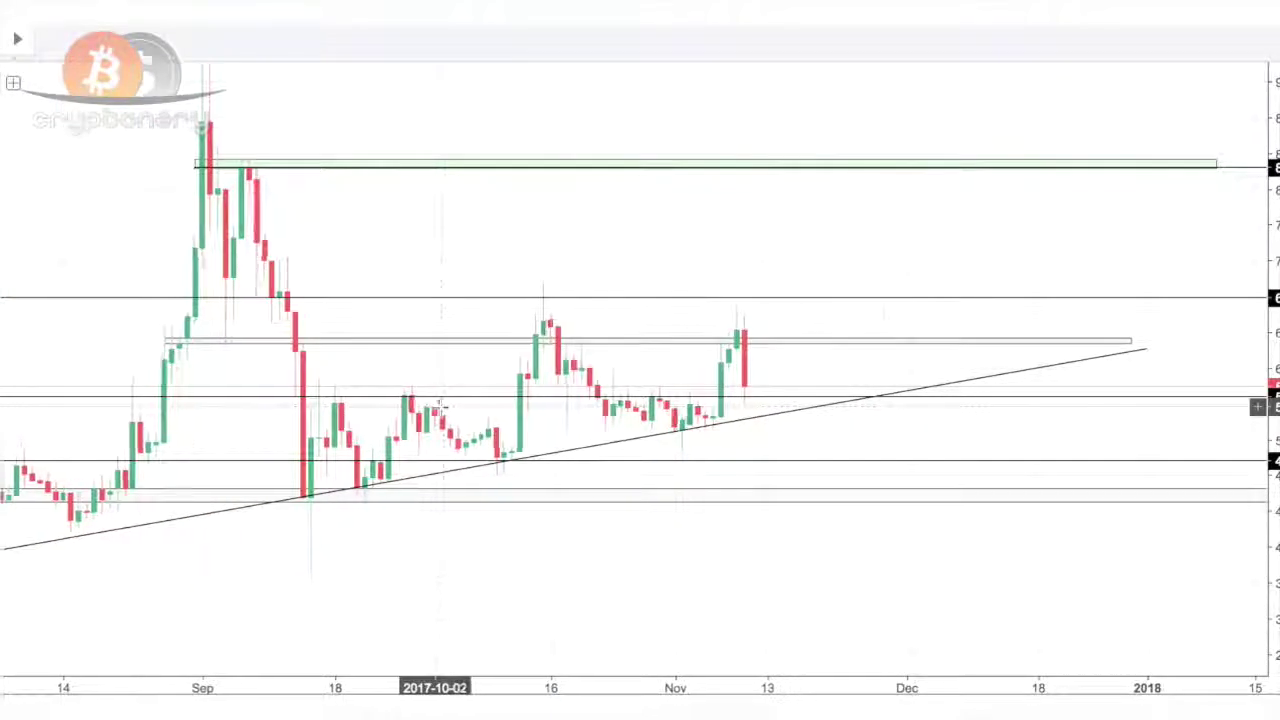
pyautogui.scroll(-3, 437, 405)
pyautogui.click(274, 606)
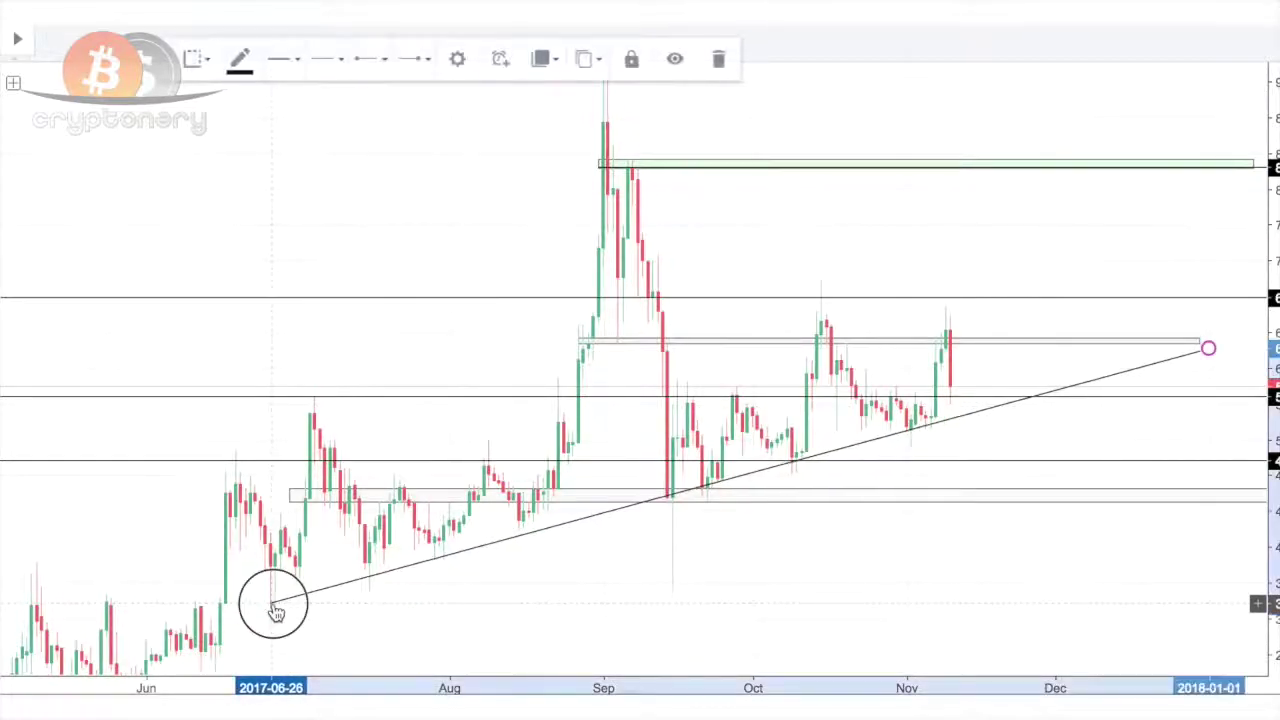
pyautogui.click(325, 610)
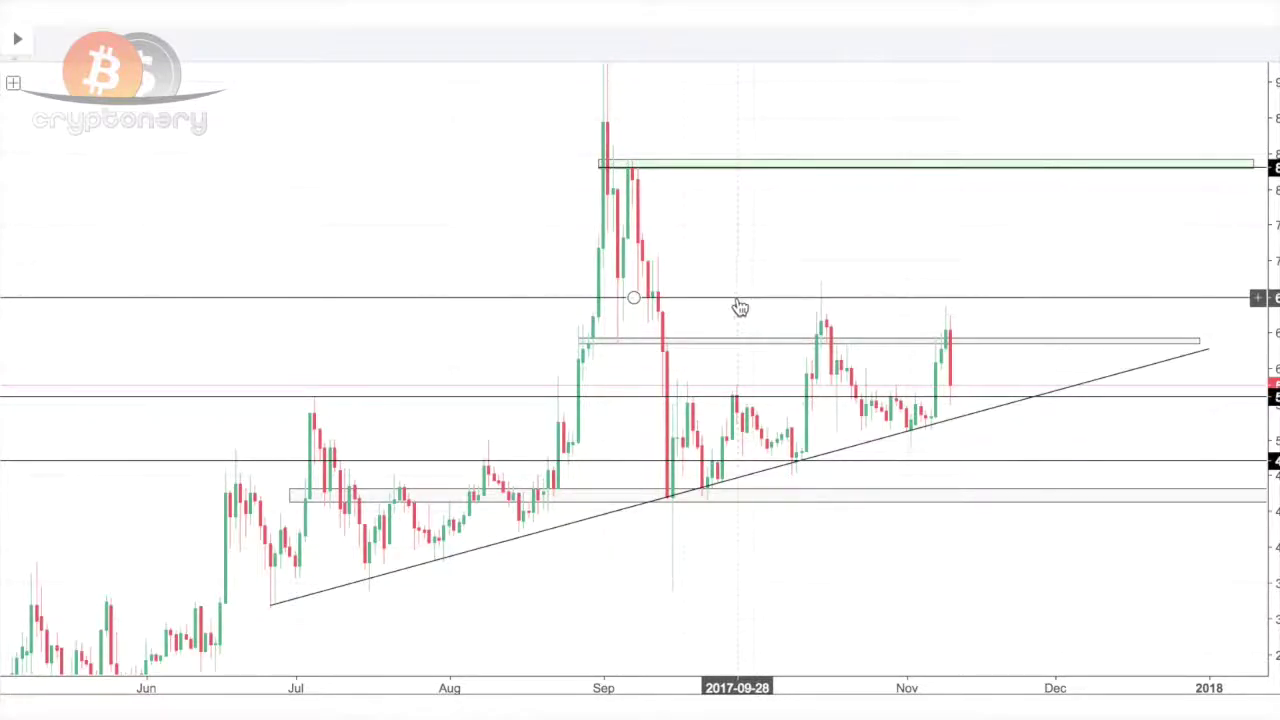
# Step: Try lowering the horizontal level near 67 to the October and November 2017 candle tops, and undo the move
pyautogui.moveTo(634, 298); pyautogui.dragTo(636, 319)
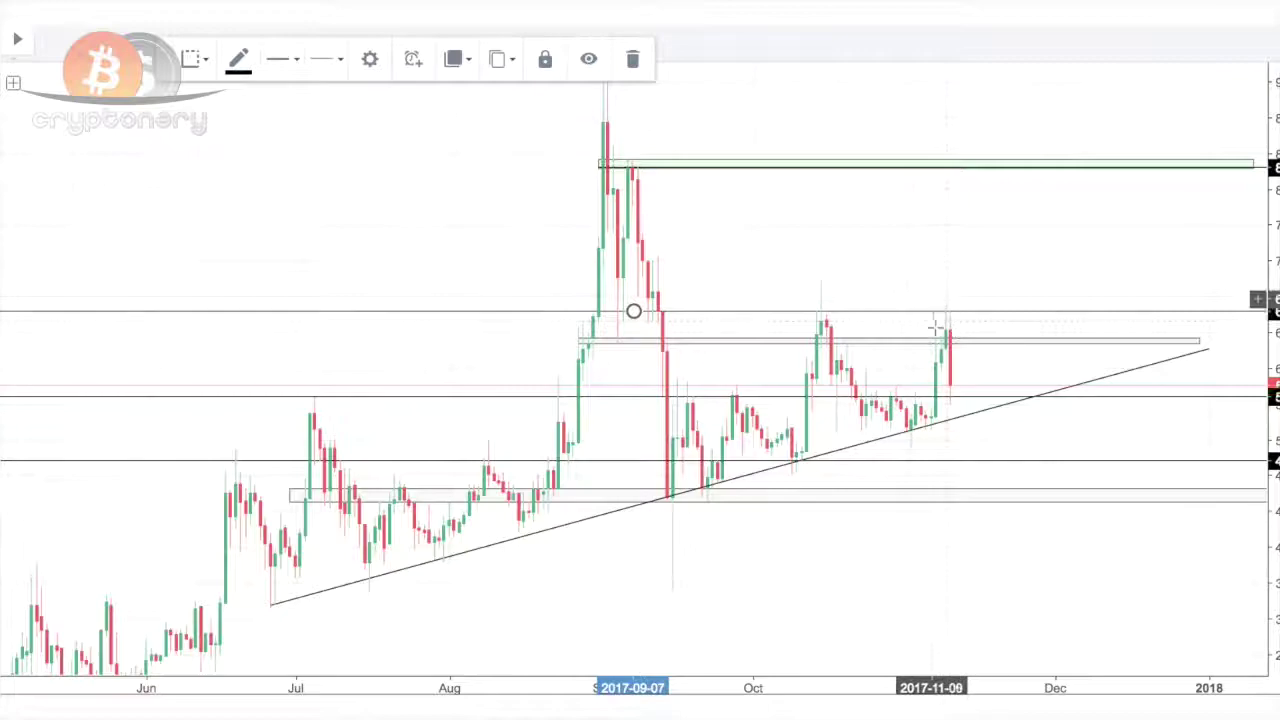
pyautogui.moveTo(634, 326); pyautogui.dragTo(633, 324)
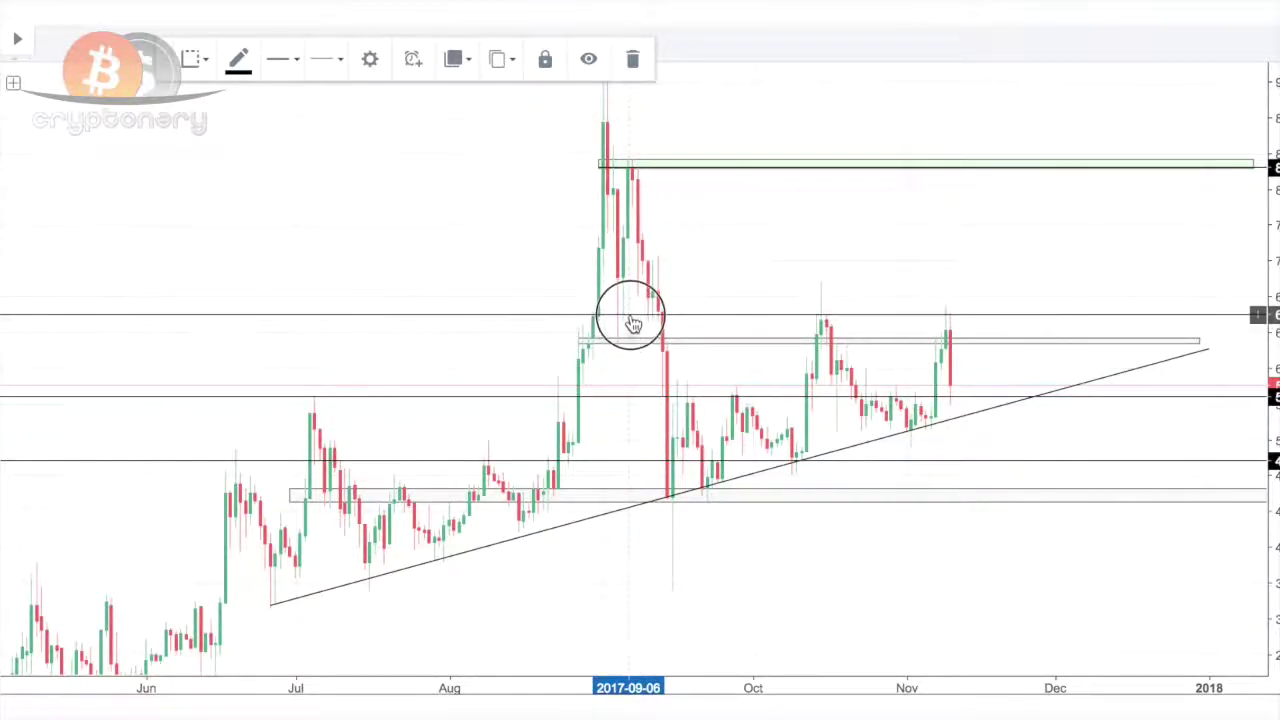
pyautogui.click(919, 298)
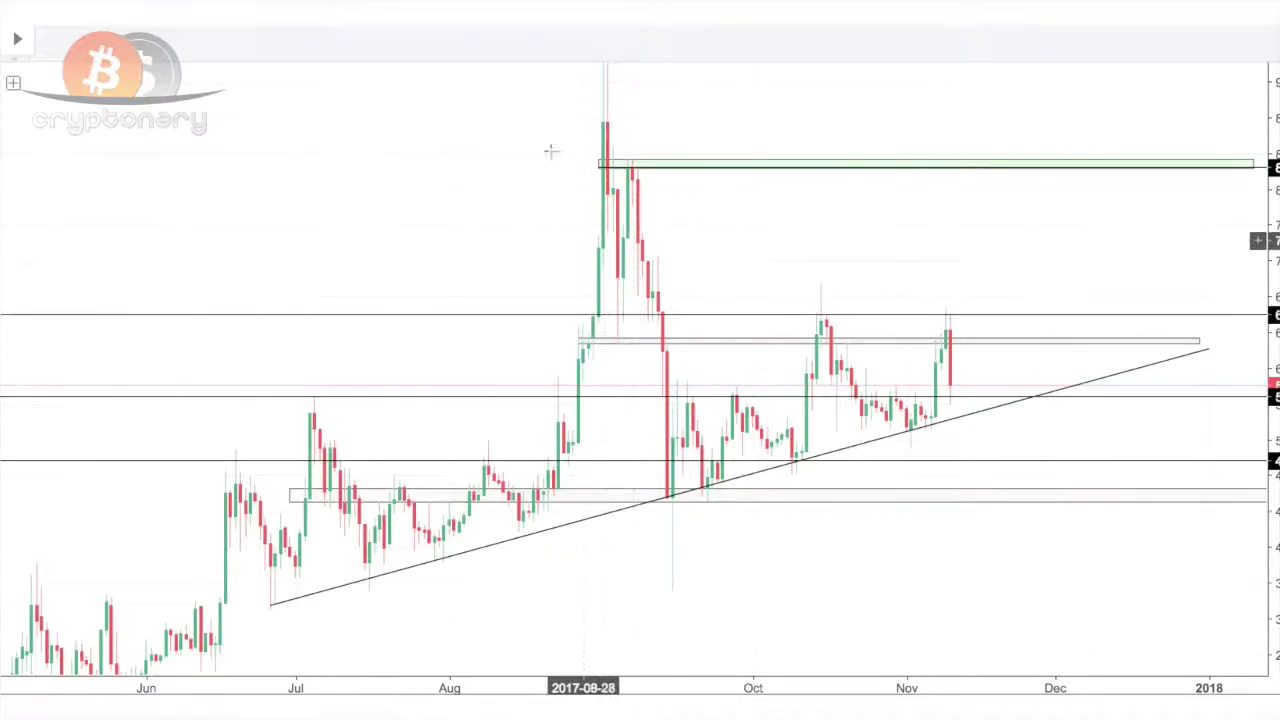
pyautogui.hotkey('ctrl', 'z')
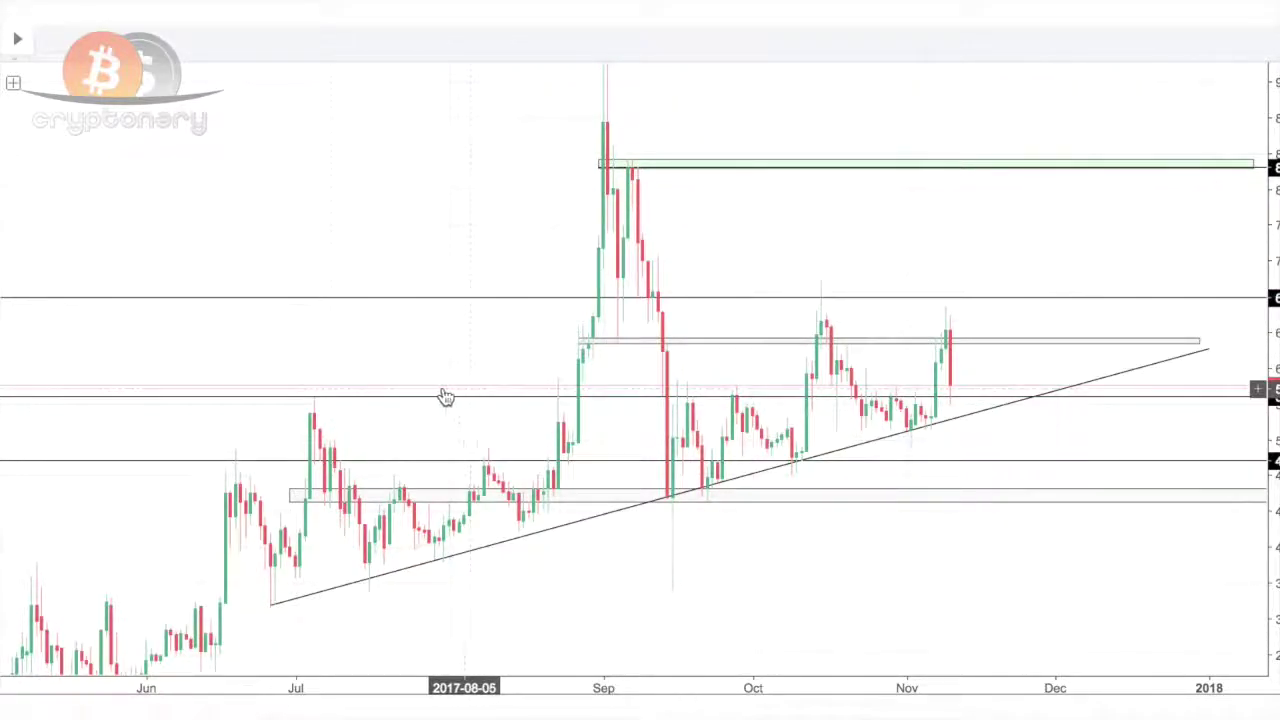
# Step: Move the resistance rectangle near 63 up beneath the 67 level and resize it to about 65 to 66.5, starting 2017-08-29
pyautogui.click(632, 400)
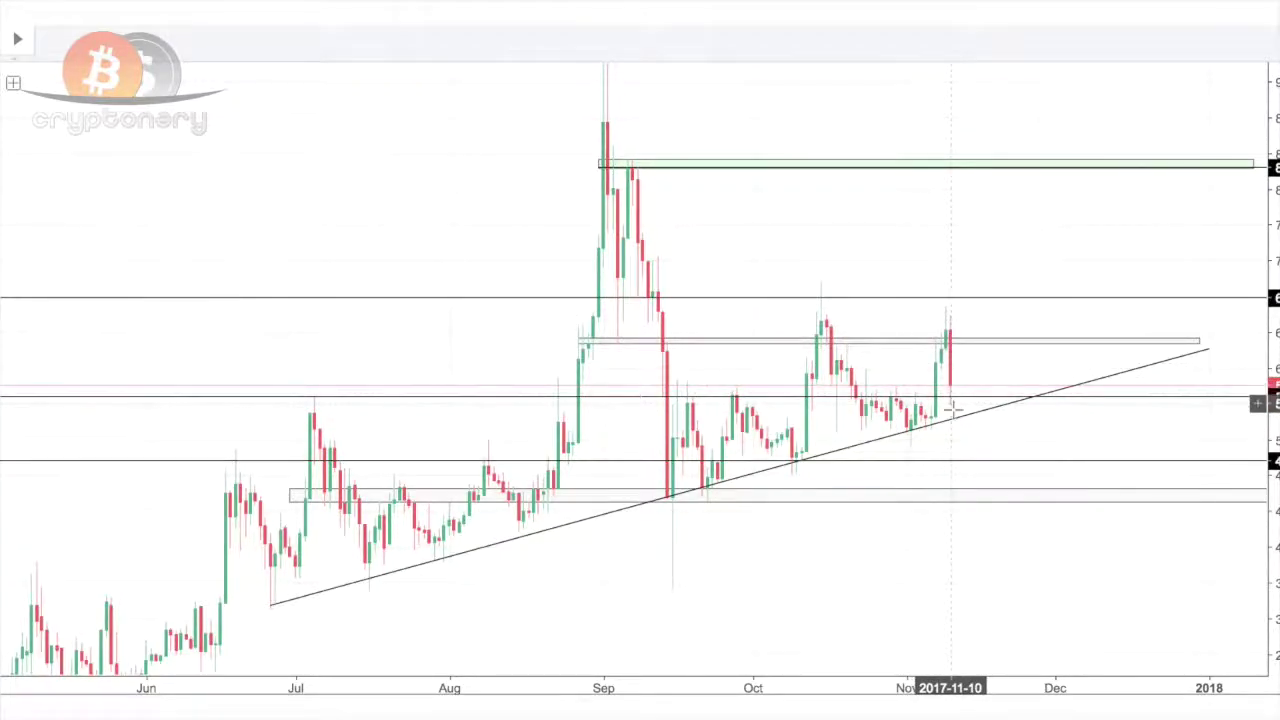
pyautogui.moveTo(1262, 570); pyautogui.dragTo(1262, 245)
pyautogui.scroll(1, 924, 287)
pyautogui.scroll(5, 923, 287)
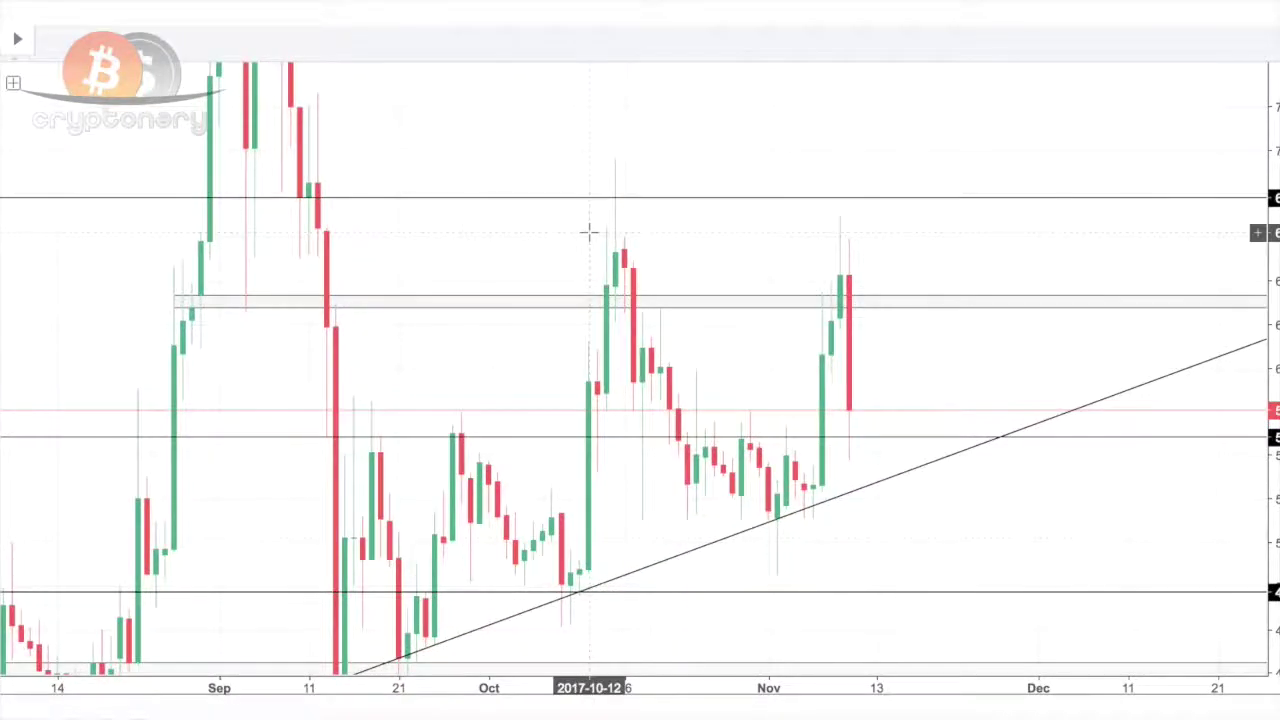
pyautogui.moveTo(562, 502); pyautogui.dragTo(560, 488)
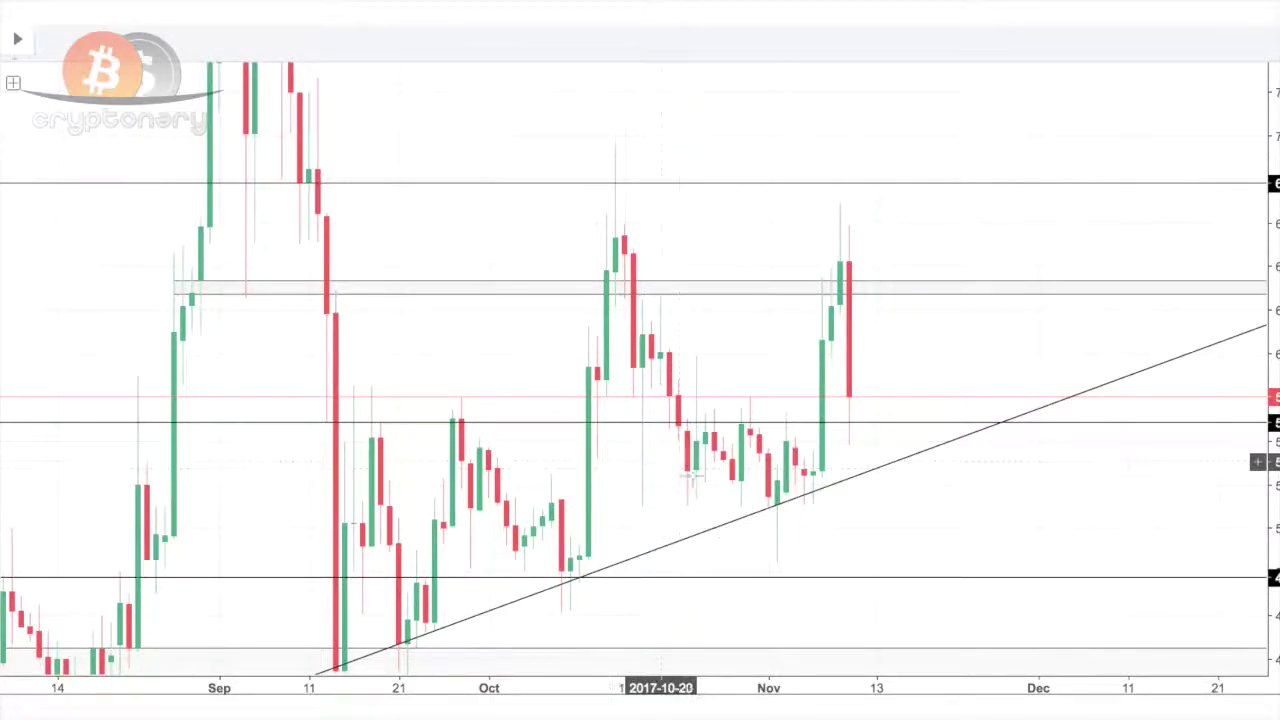
pyautogui.click(821, 297)
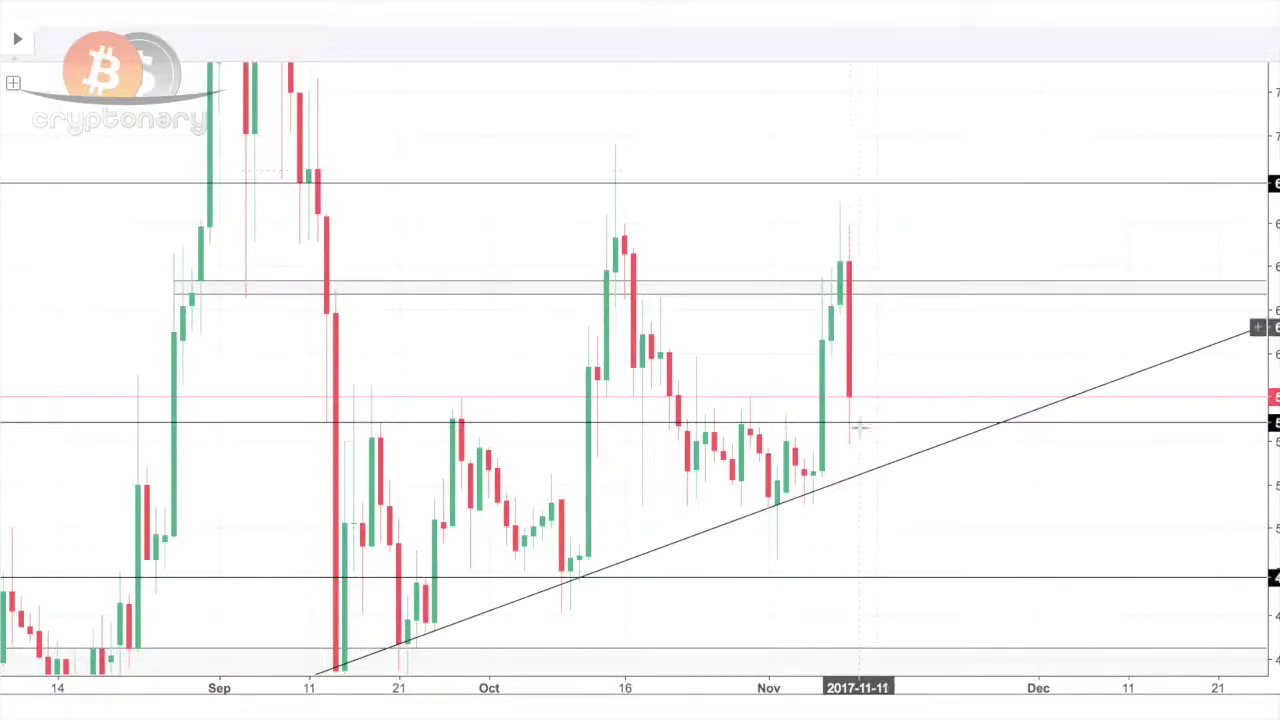
pyautogui.moveTo(456, 298); pyautogui.dragTo(454, 223)
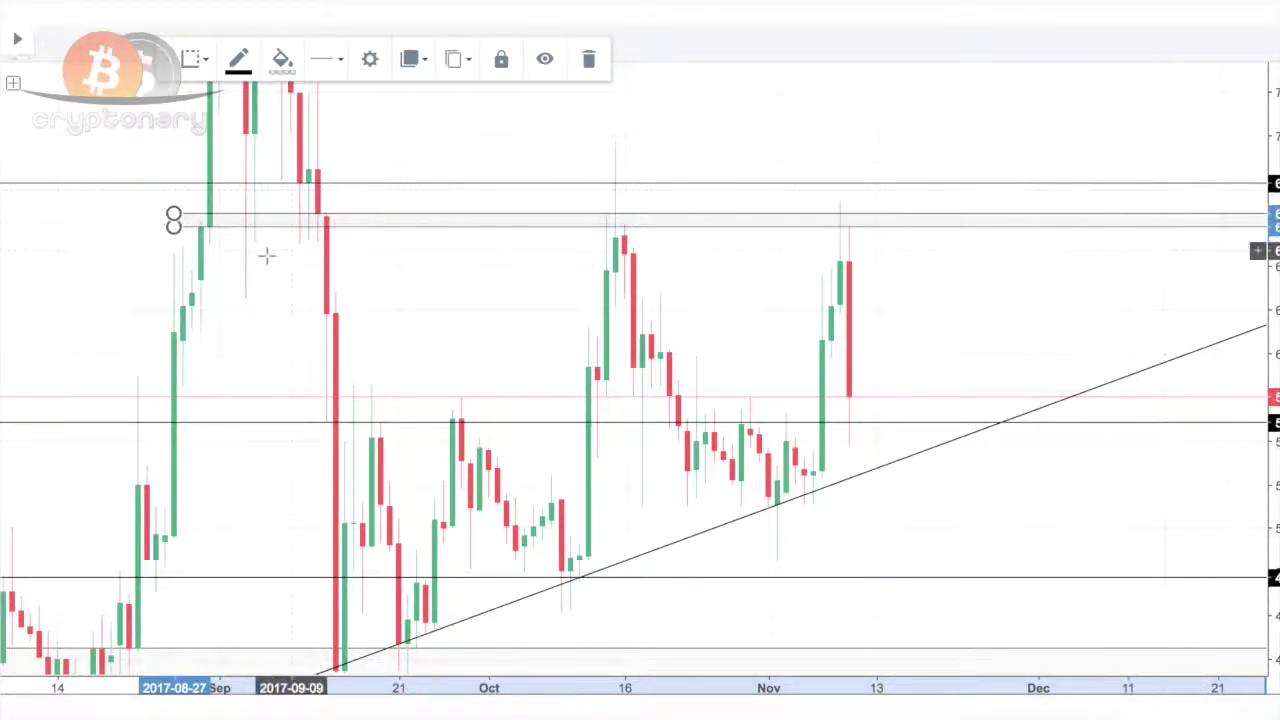
pyautogui.moveTo(176, 227); pyautogui.dragTo(191, 243)
pyautogui.click(93, 247)
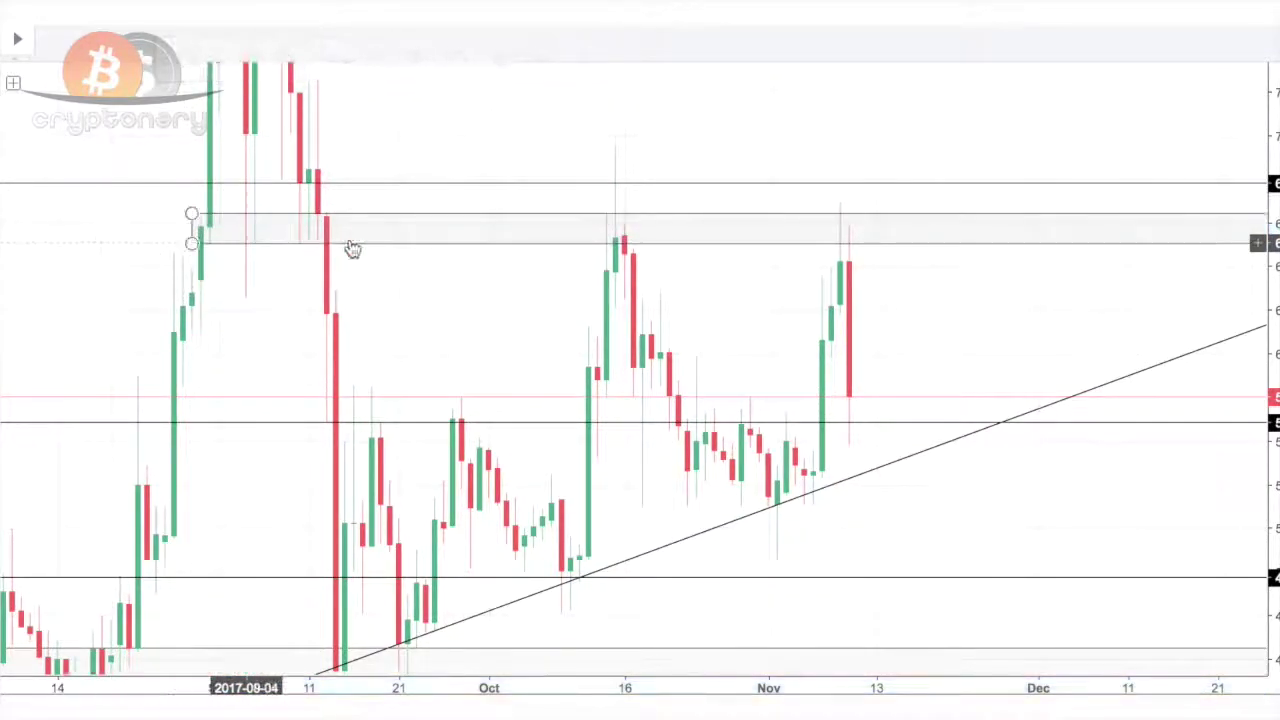
# Step: Send the resistance rectangle behind the candles and shift its starting edge to 2017-08-28
pyautogui.rightClick(424, 247)
pyautogui.moveTo(497, 354)
pyautogui.click(680, 388)
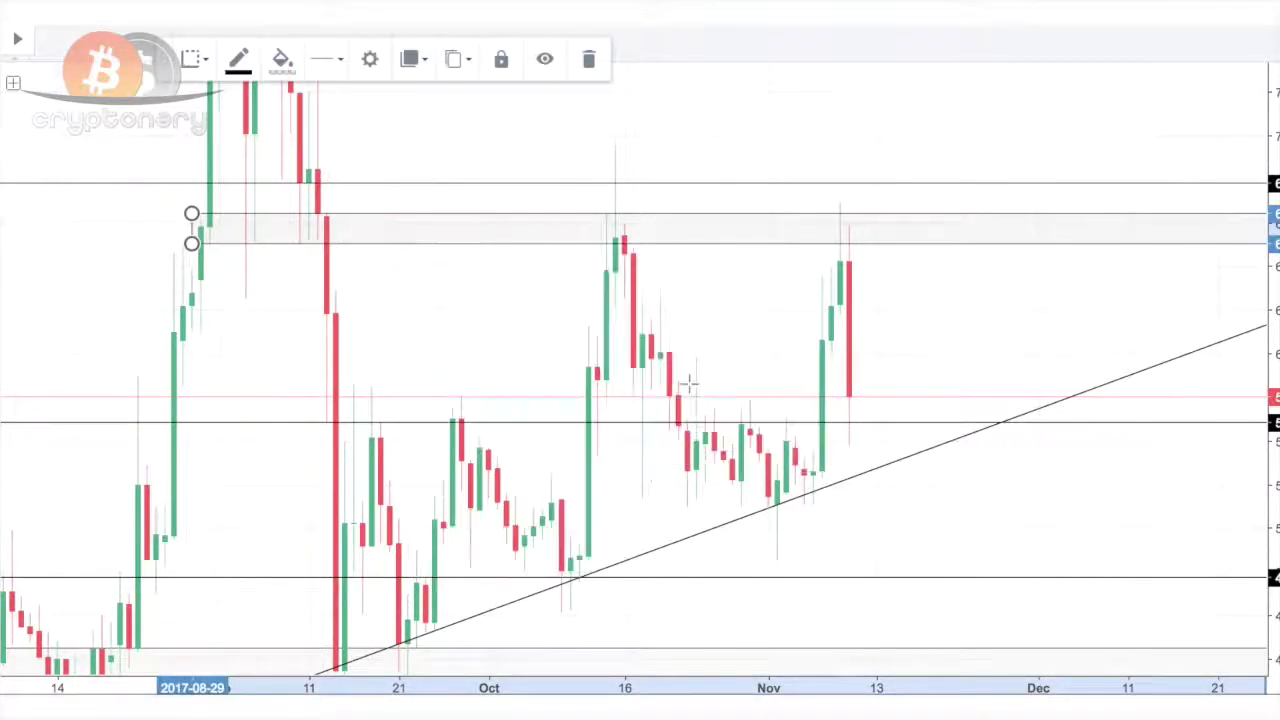
pyautogui.moveTo(191, 243); pyautogui.dragTo(182, 307)
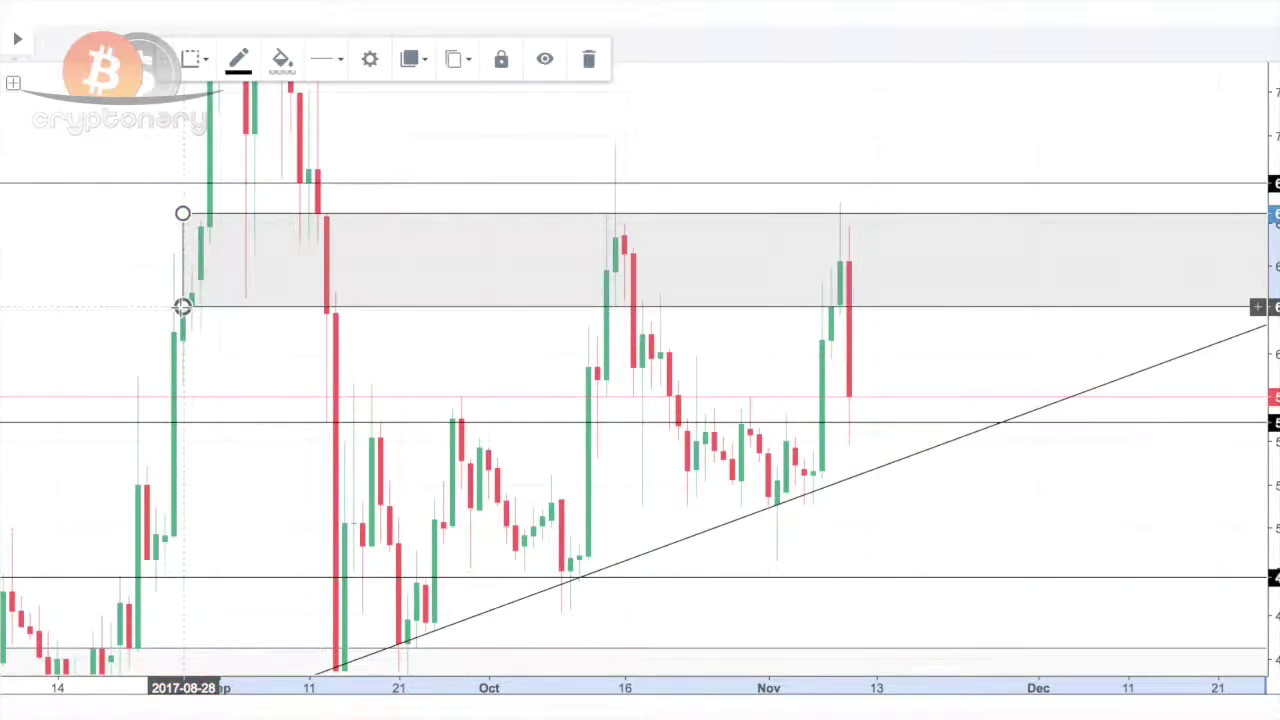
pyautogui.moveTo(182, 307); pyautogui.dragTo(182, 243)
pyautogui.click(289, 257)
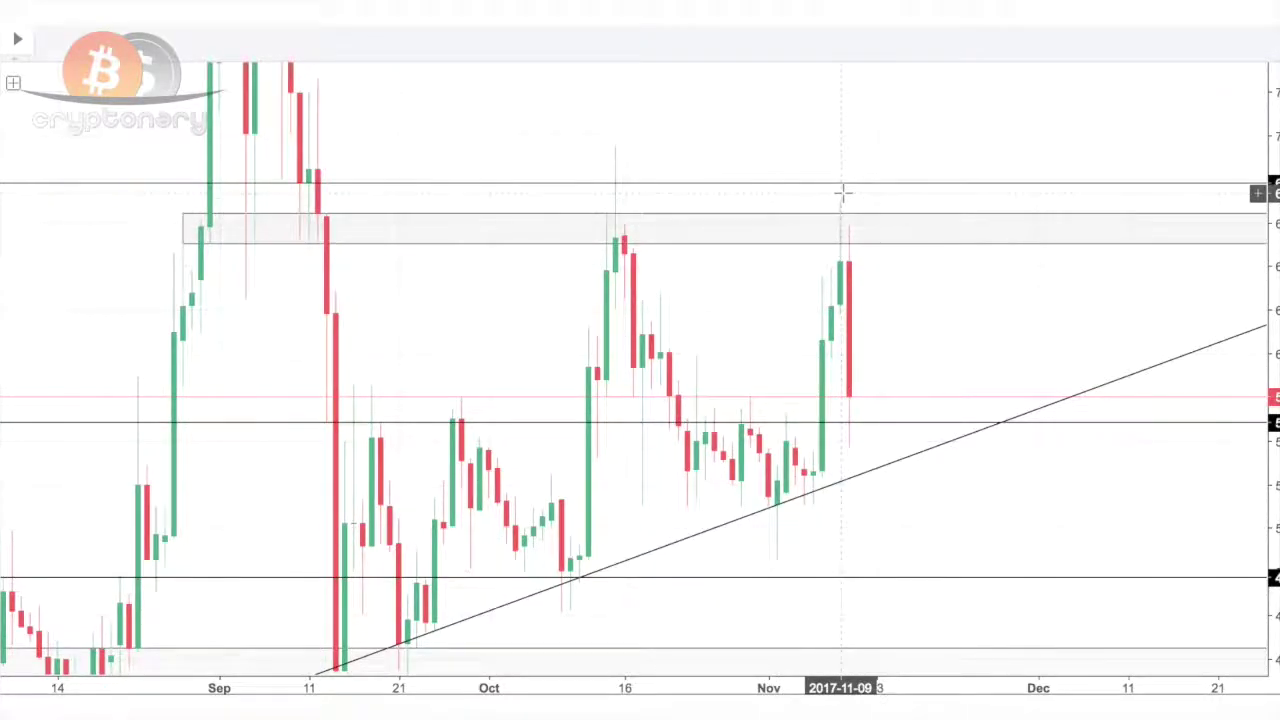
# Step: Draw a Fibonacci retracement from 45.52 on 2017-09-14 to 65.61 at 2018-01-07, and dismiss the server-side alerts advert
pyautogui.scroll(-3, 848, 437)
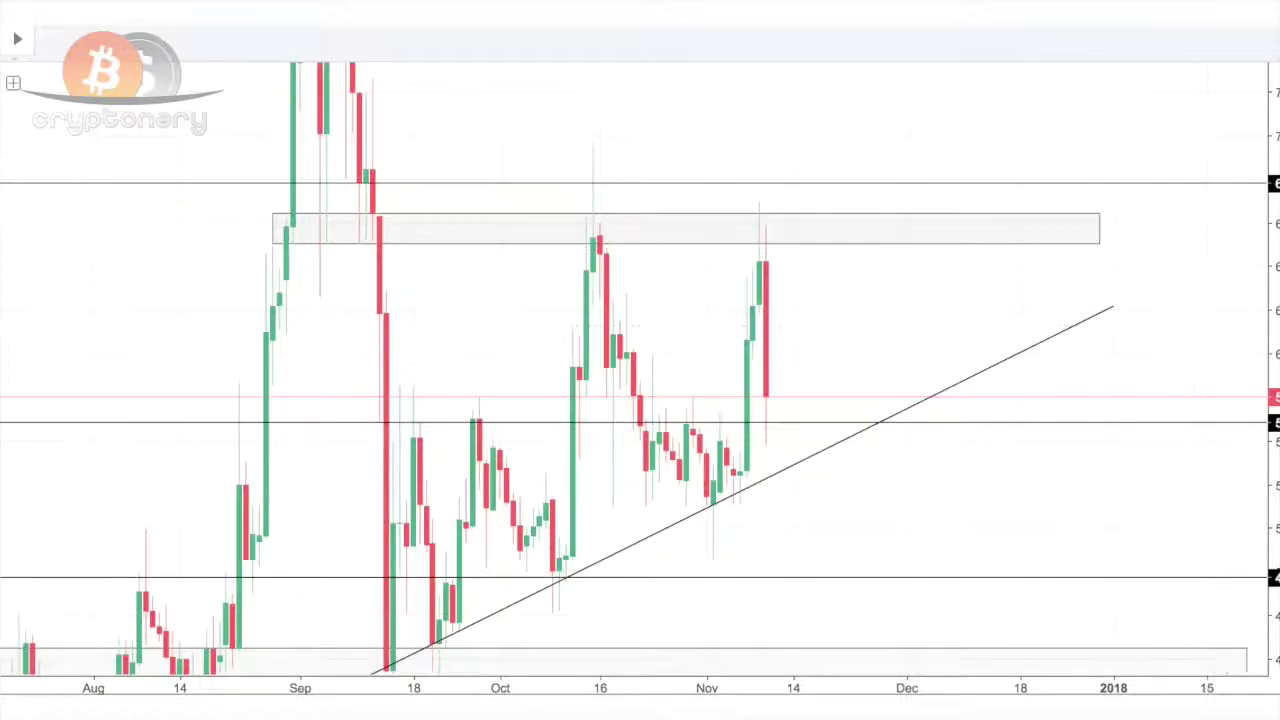
pyautogui.moveTo(1276, 88); pyautogui.dragTo(1276, 368)
pyautogui.scroll(-3, 886, 309)
pyautogui.scroll(1, 887, 309)
pyautogui.scroll(1, 886, 309)
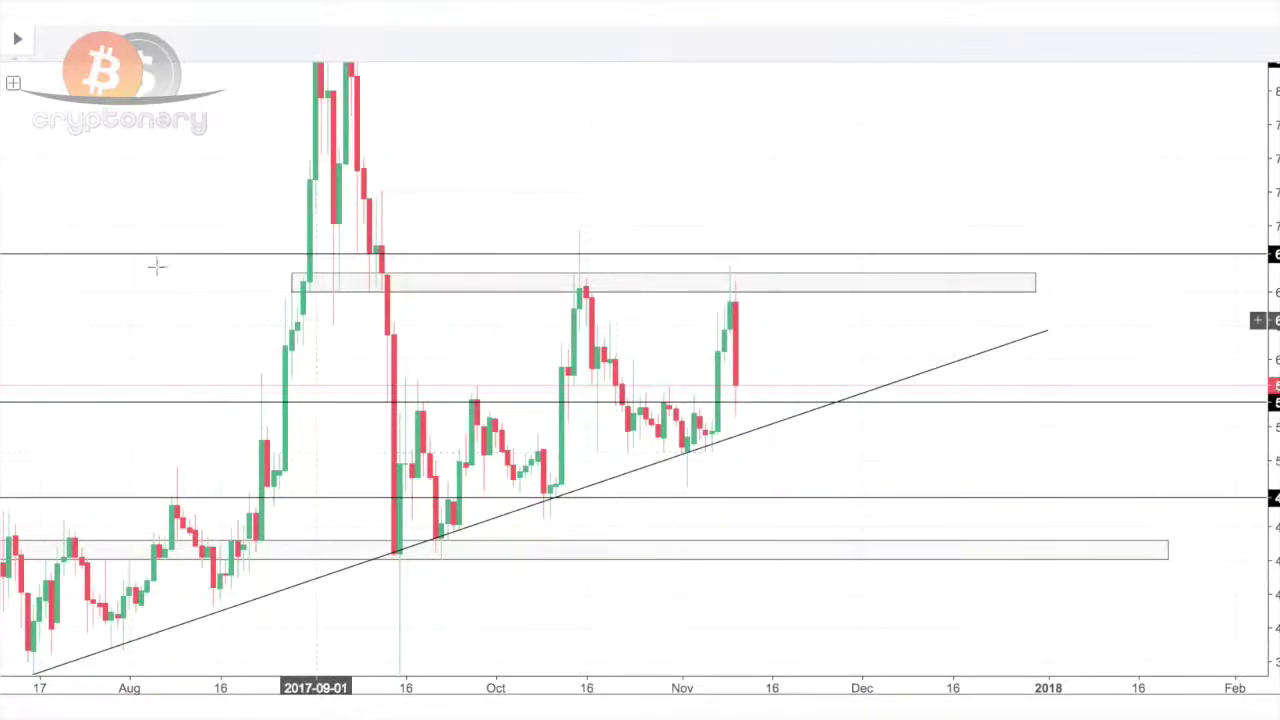
pyautogui.click(5, 150)
pyautogui.click(104, 345)
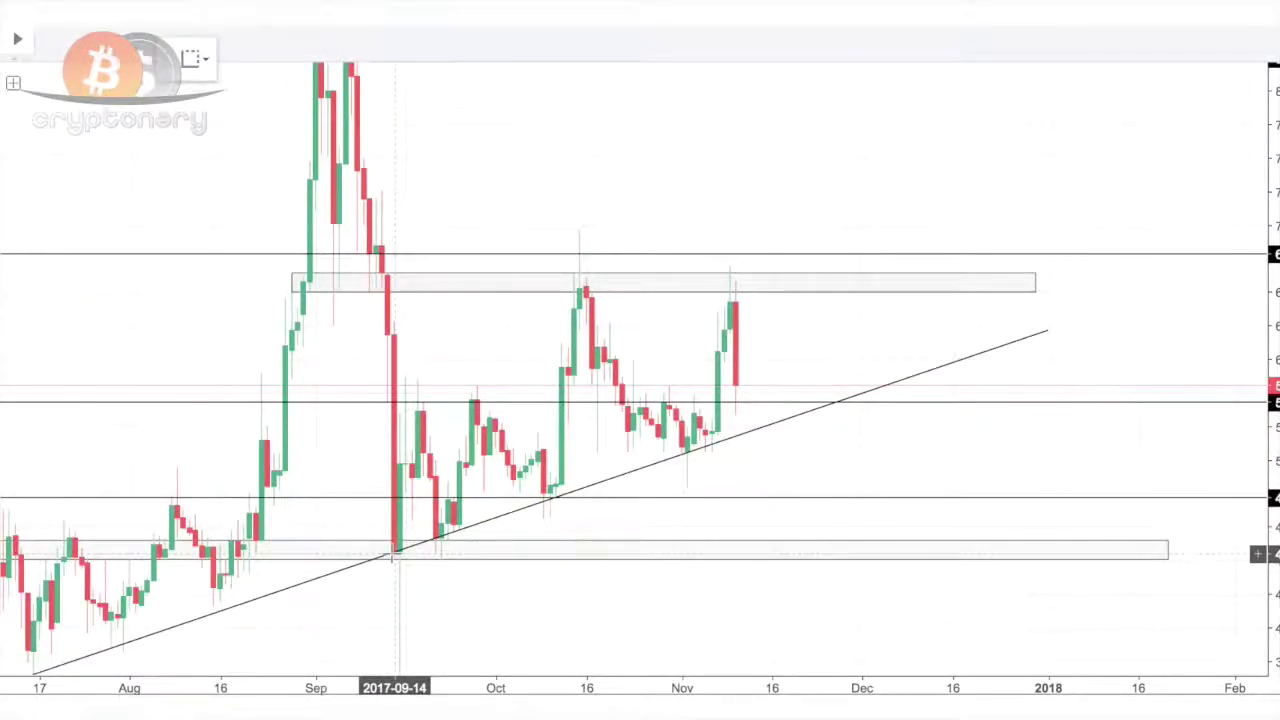
pyautogui.click(394, 554)
pyautogui.scroll(-2, 394, 551)
pyautogui.scroll(2, 395, 551)
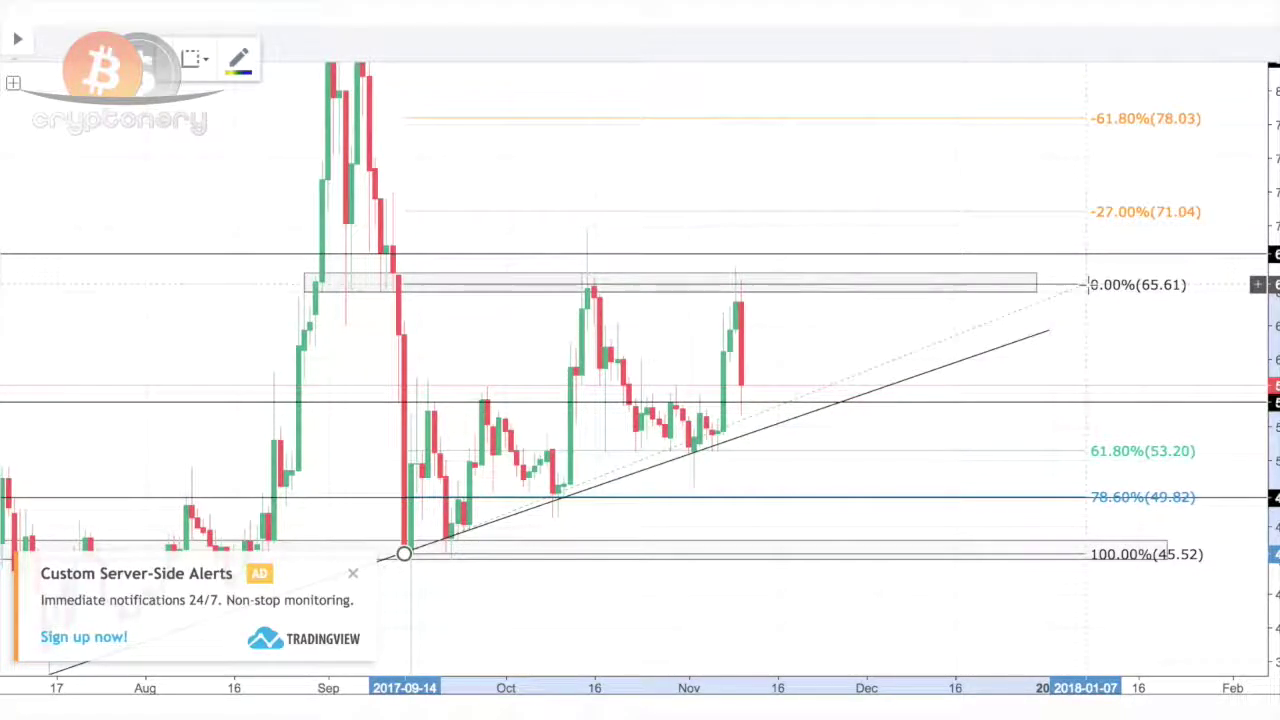
pyautogui.click(1085, 284)
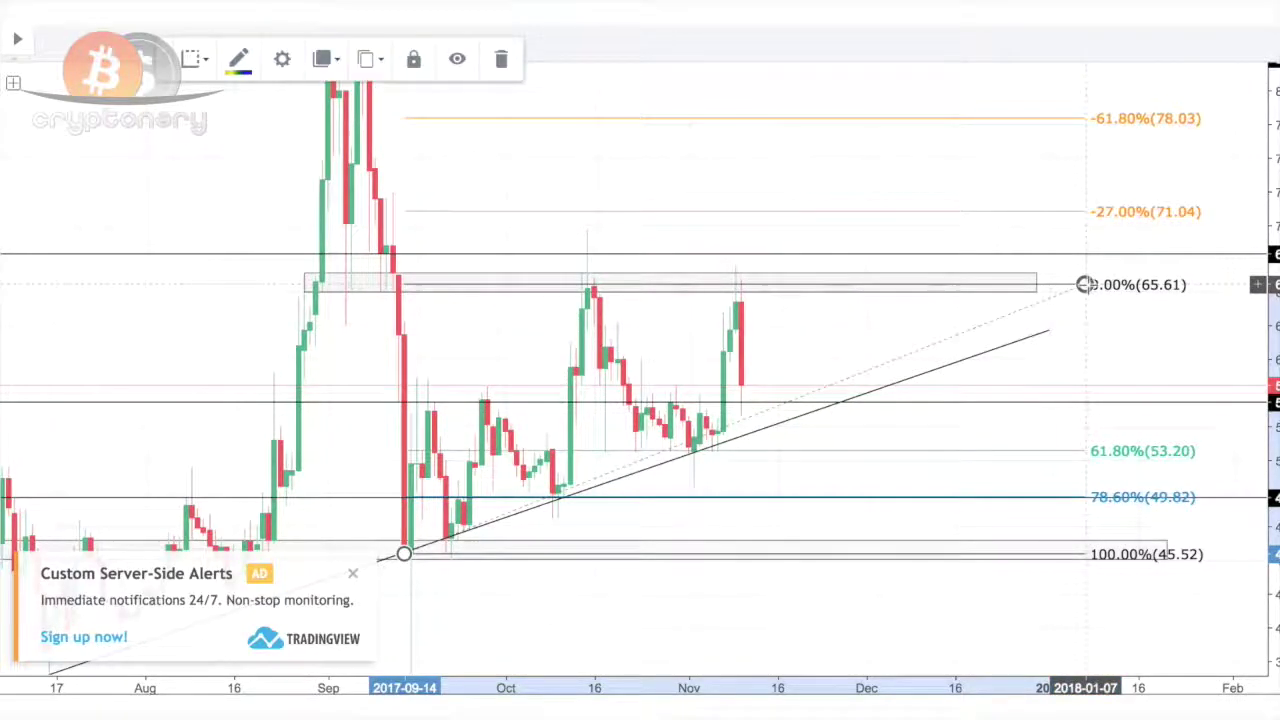
pyautogui.click(353, 573)
pyautogui.click(424, 538)
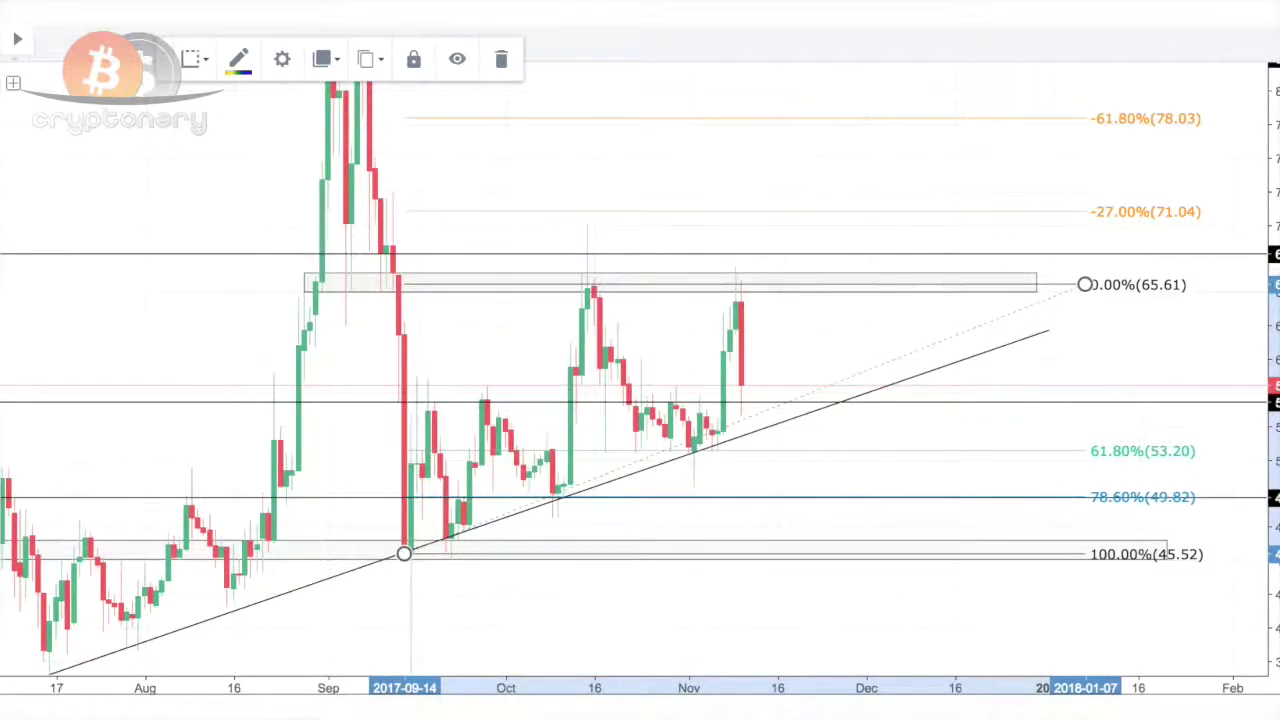
# Step: Add a horizontal ray from 2017-09-14 at about 52.2, just beneath the 61.80% Fibonacci level
pyautogui.click(2, 104)
pyautogui.click(90, 236)
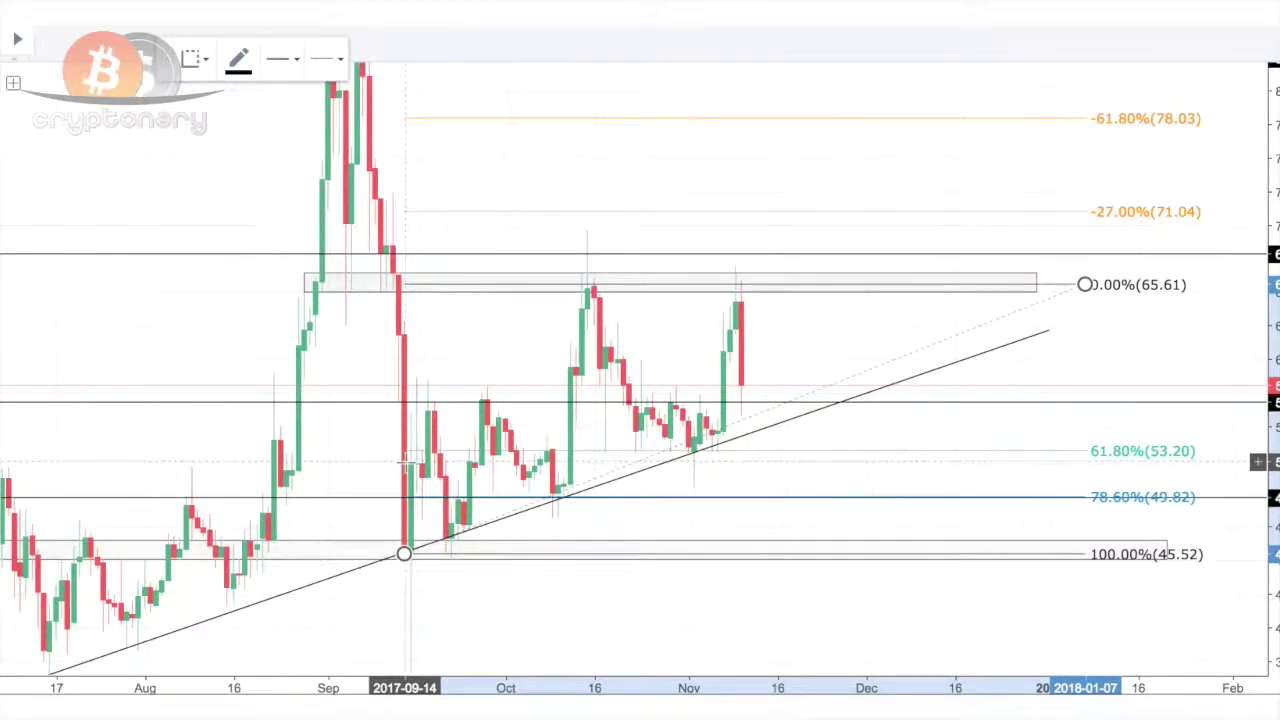
pyautogui.click(403, 463)
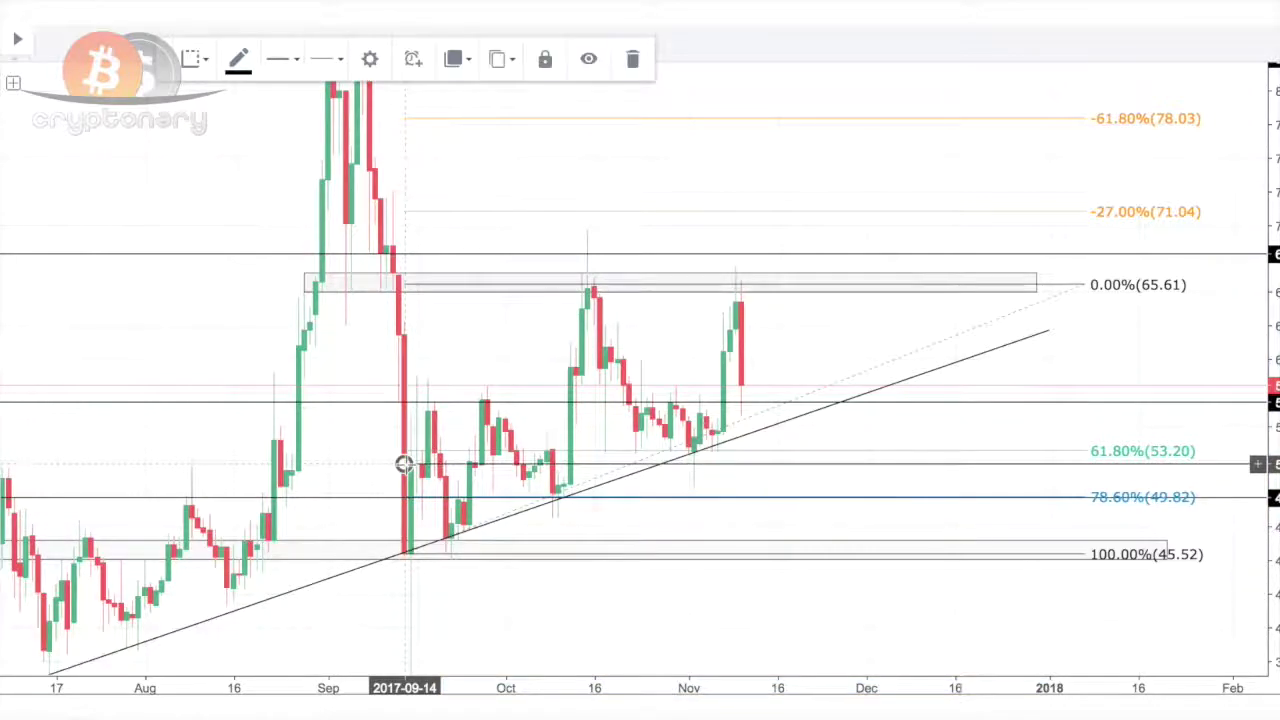
# Step: Draw a rectangle from 2017-09-13 into early February 2018 between the 52.2 ray and the 61.80% Fibonacci level, and send it behind the candles
pyautogui.click(3, 187)
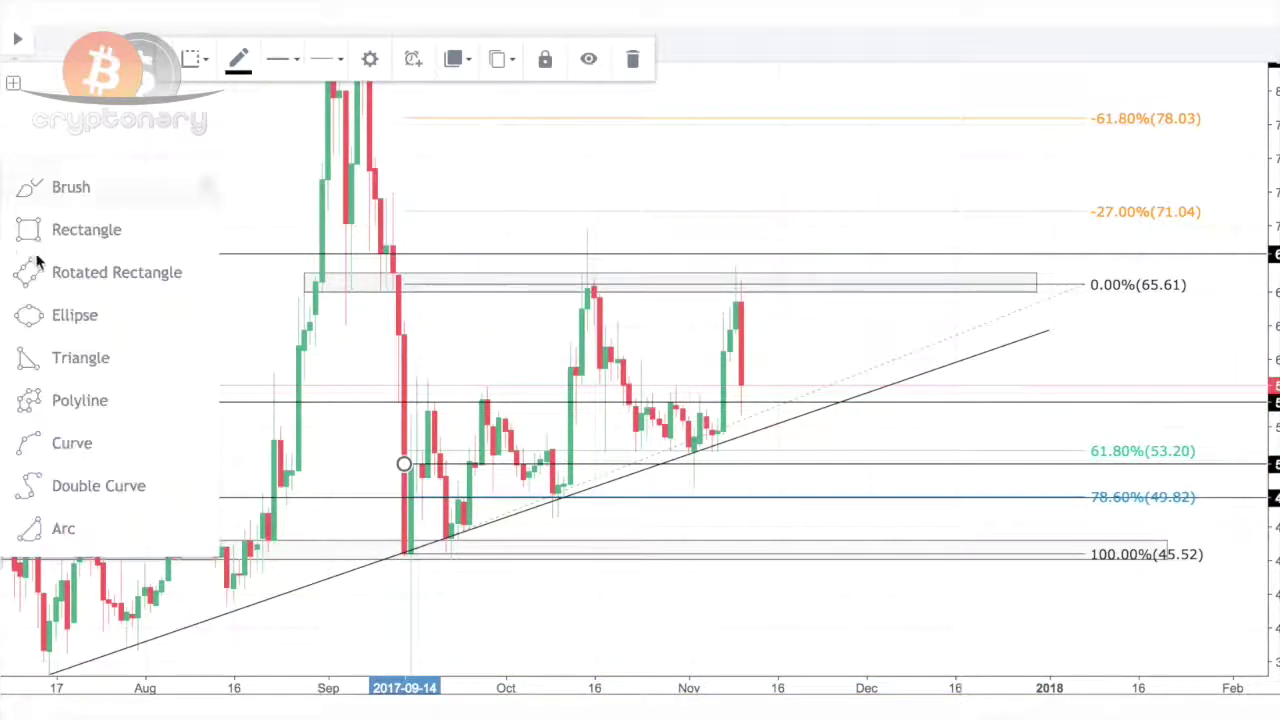
pyautogui.click(56, 236)
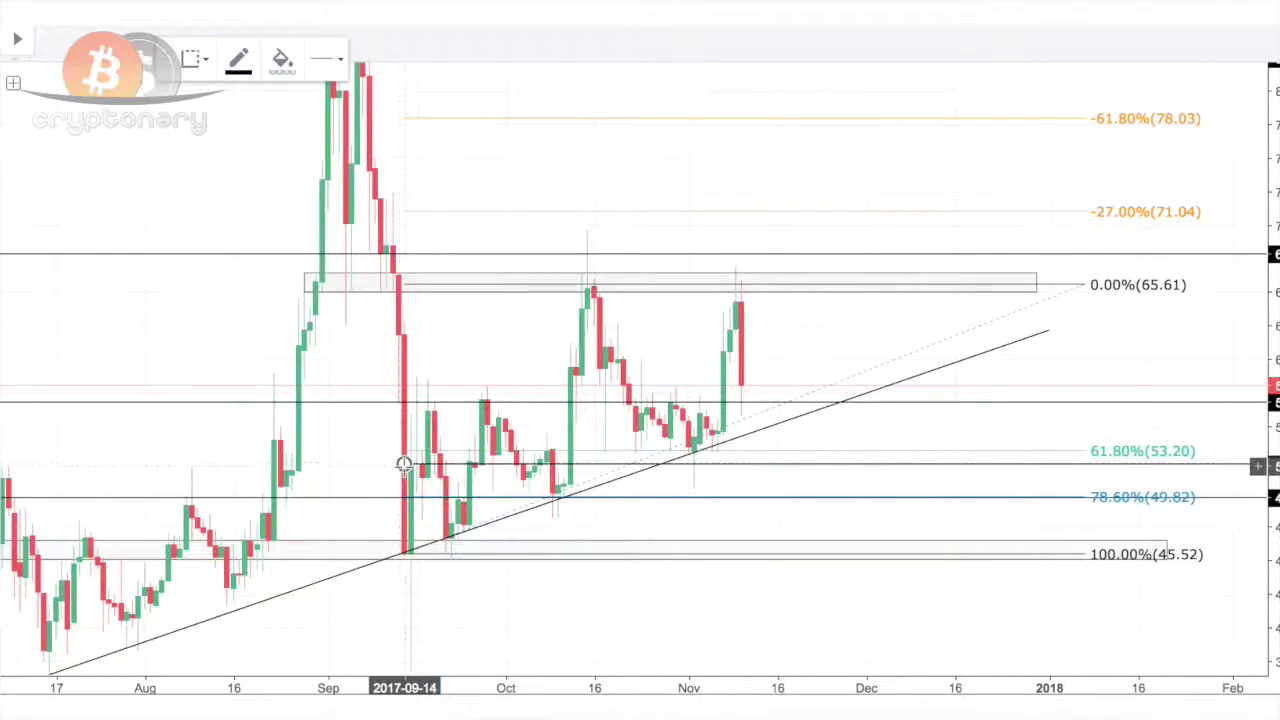
pyautogui.moveTo(403, 464)
pyautogui.mouseDown()
pyautogui.moveTo(1257, 457)
pyautogui.moveTo(1245, 451)
pyautogui.mouseUp()
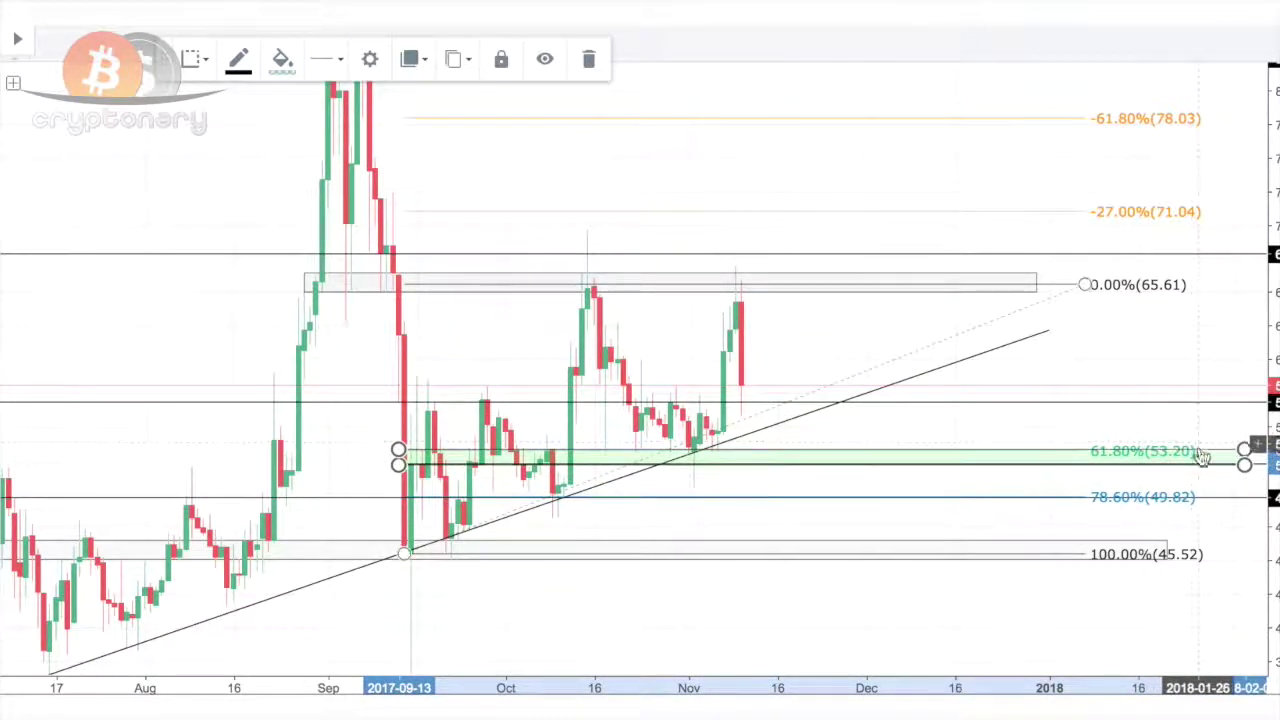
pyautogui.rightClick(1204, 455)
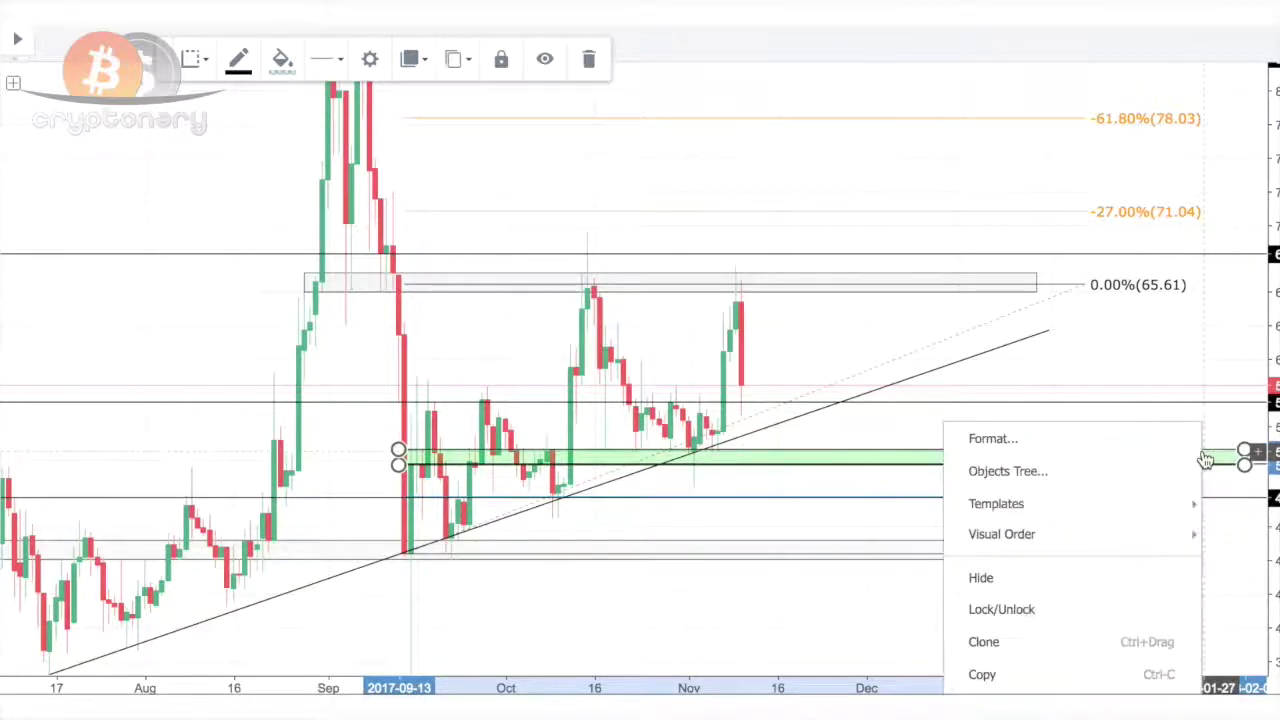
pyautogui.moveTo(997, 549)
pyautogui.click(1097, 569)
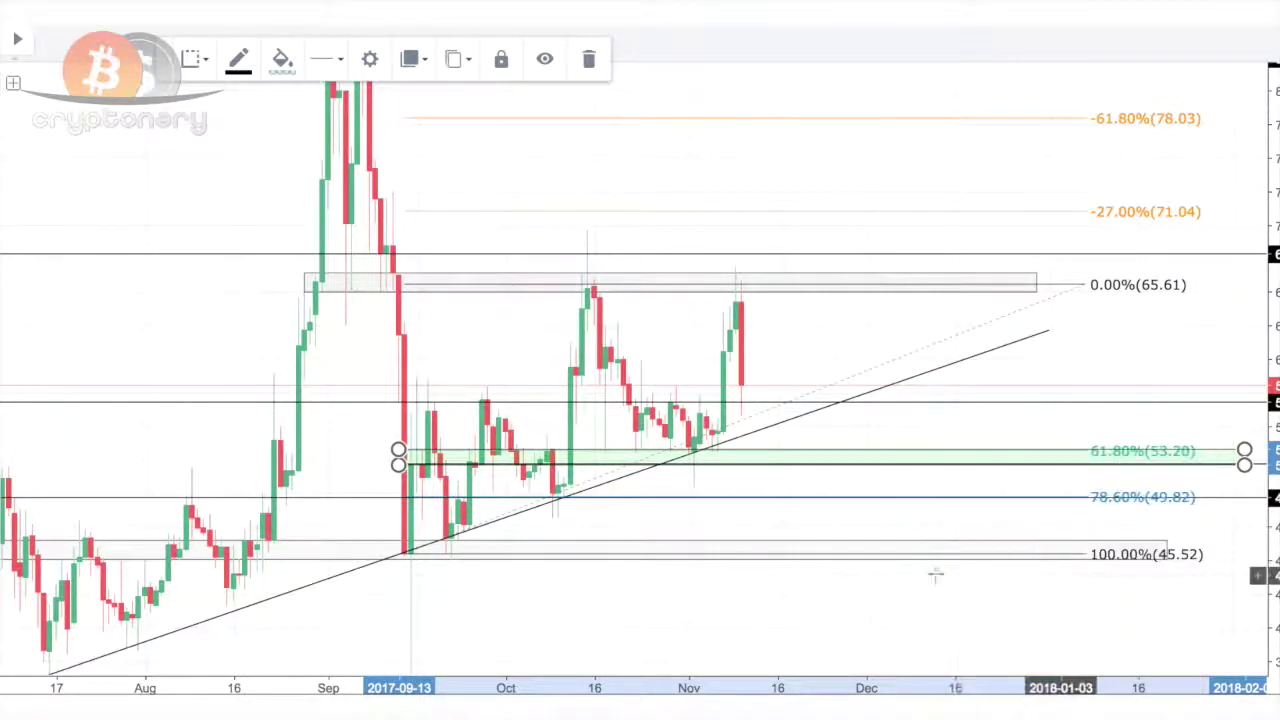
pyautogui.click(808, 686)
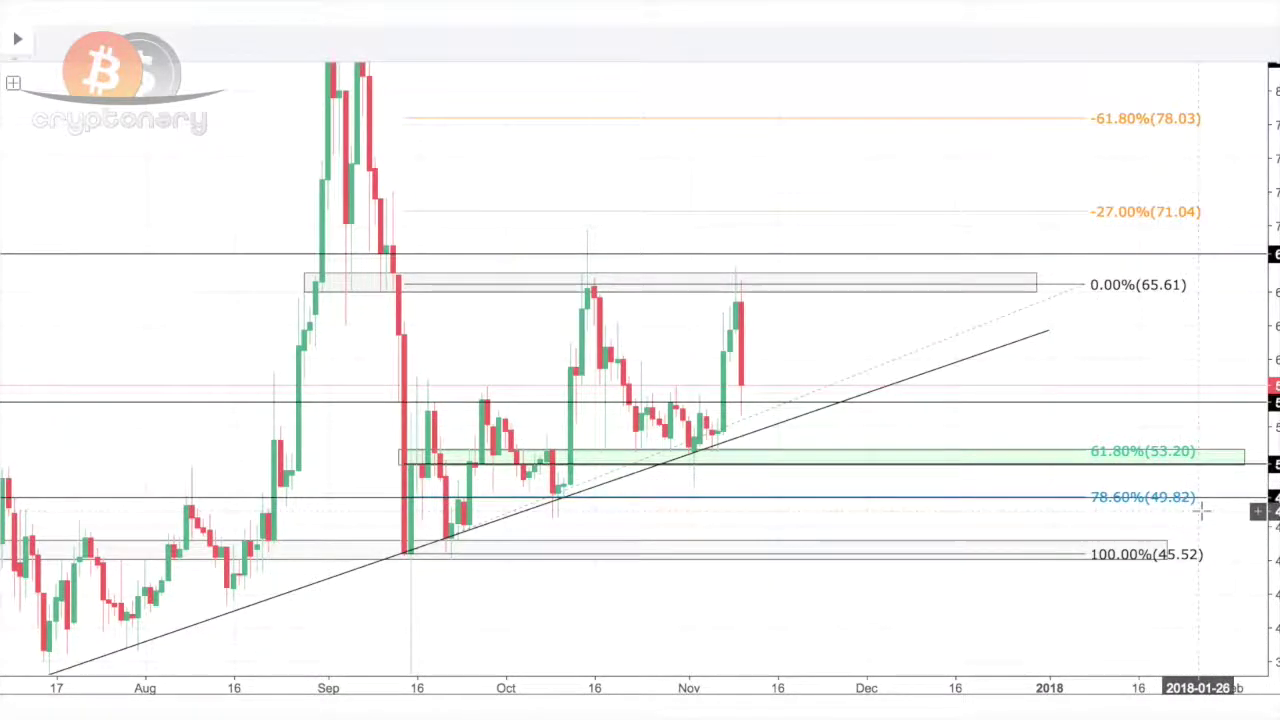
# Step: Change the fill of the green rectangle at the 61.80% Fibonacci level to a very light grey
pyautogui.scroll(-4, 1201, 511)
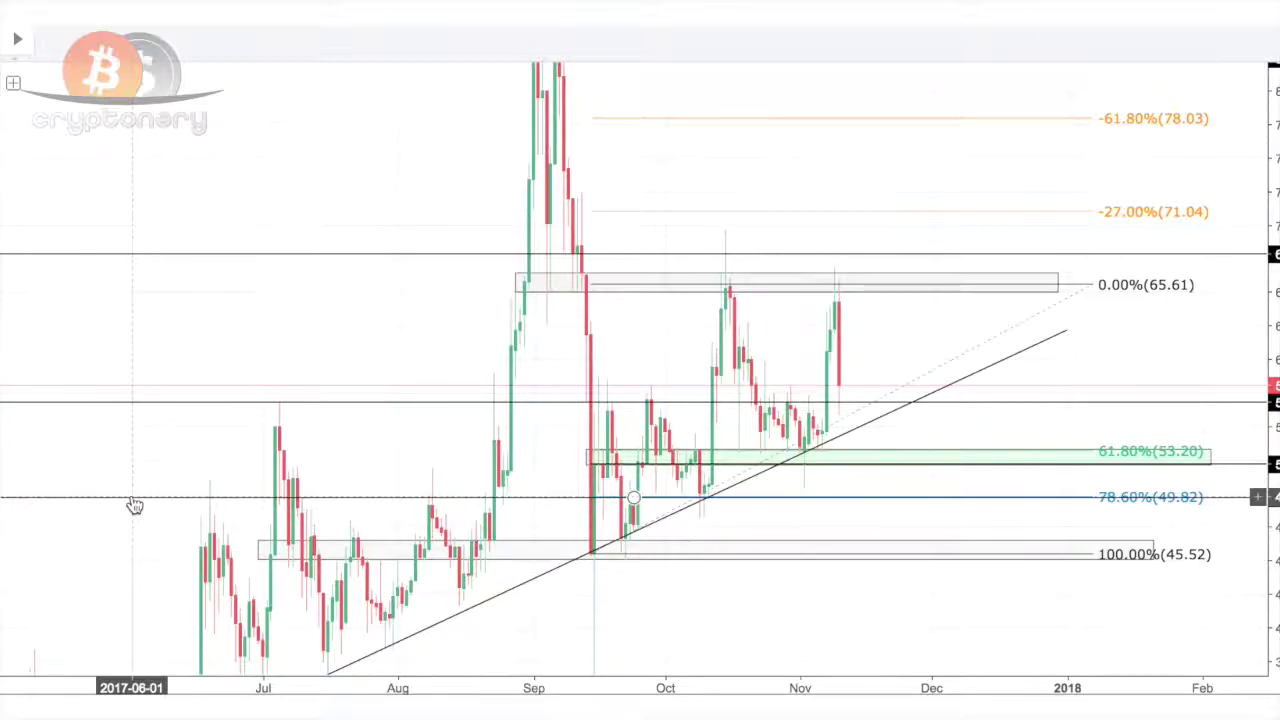
pyautogui.scroll(4, 135, 505)
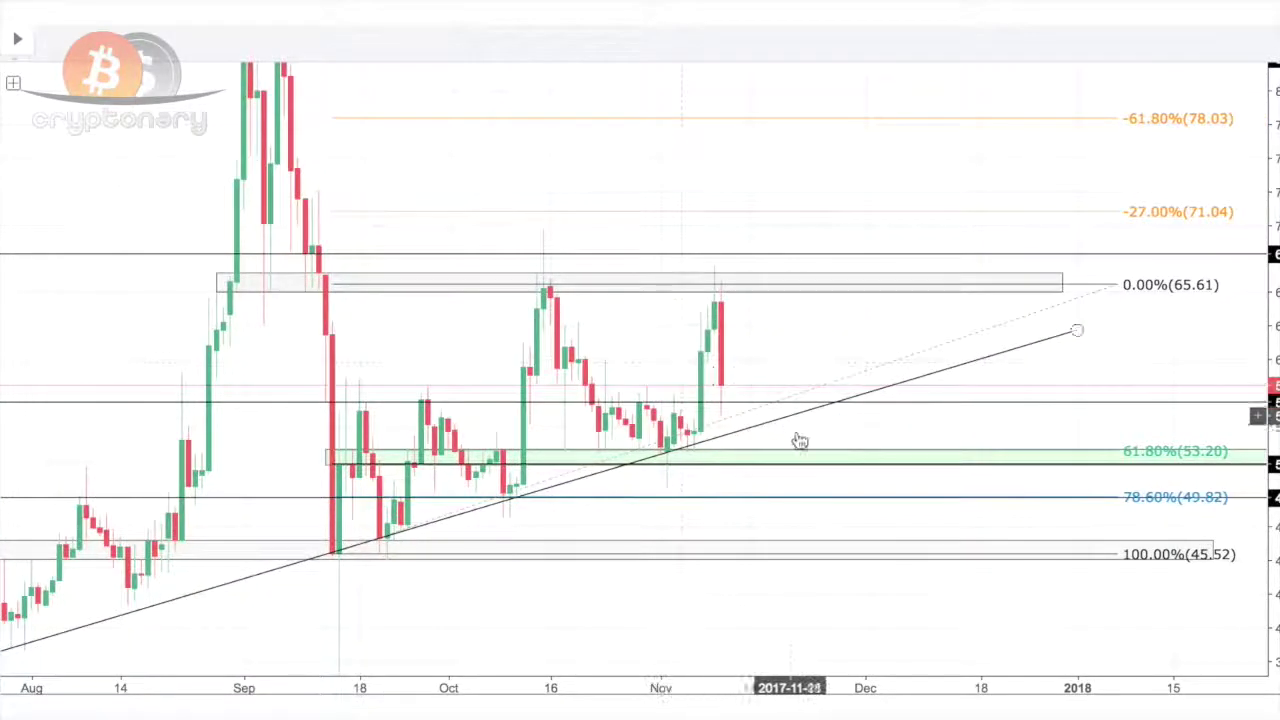
pyautogui.click(1165, 462)
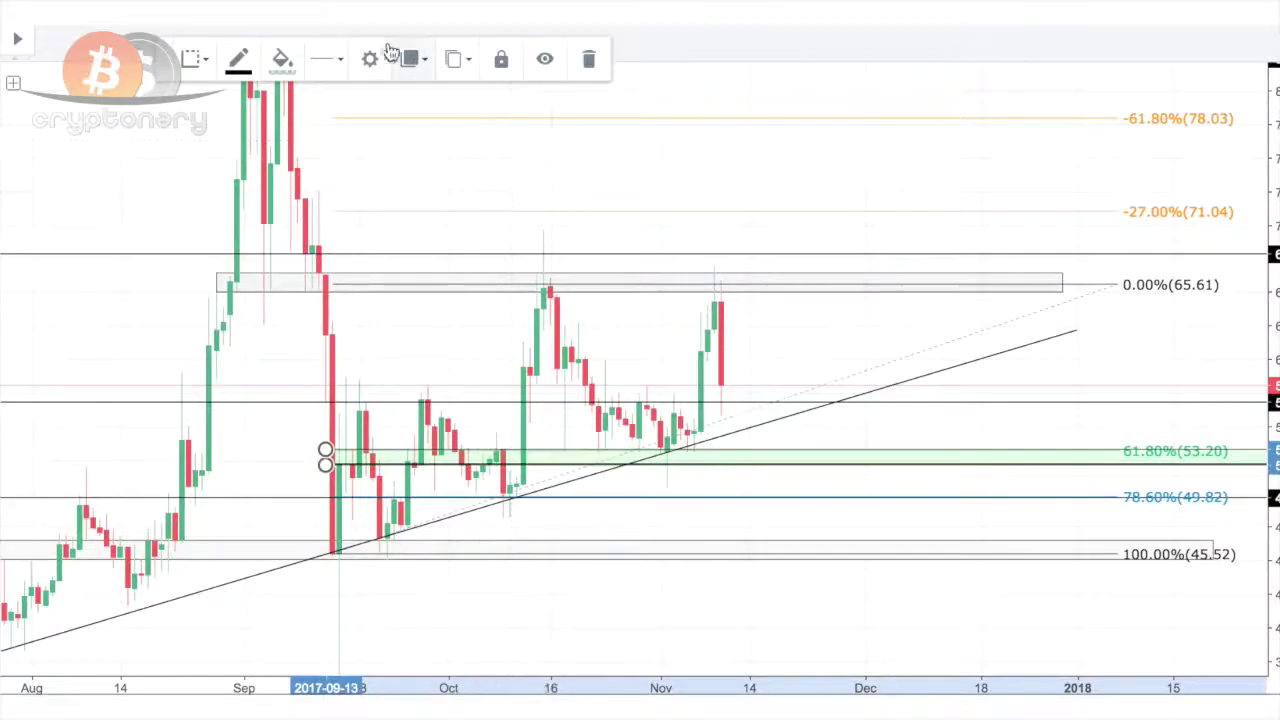
pyautogui.click(284, 59)
pyautogui.click(392, 96)
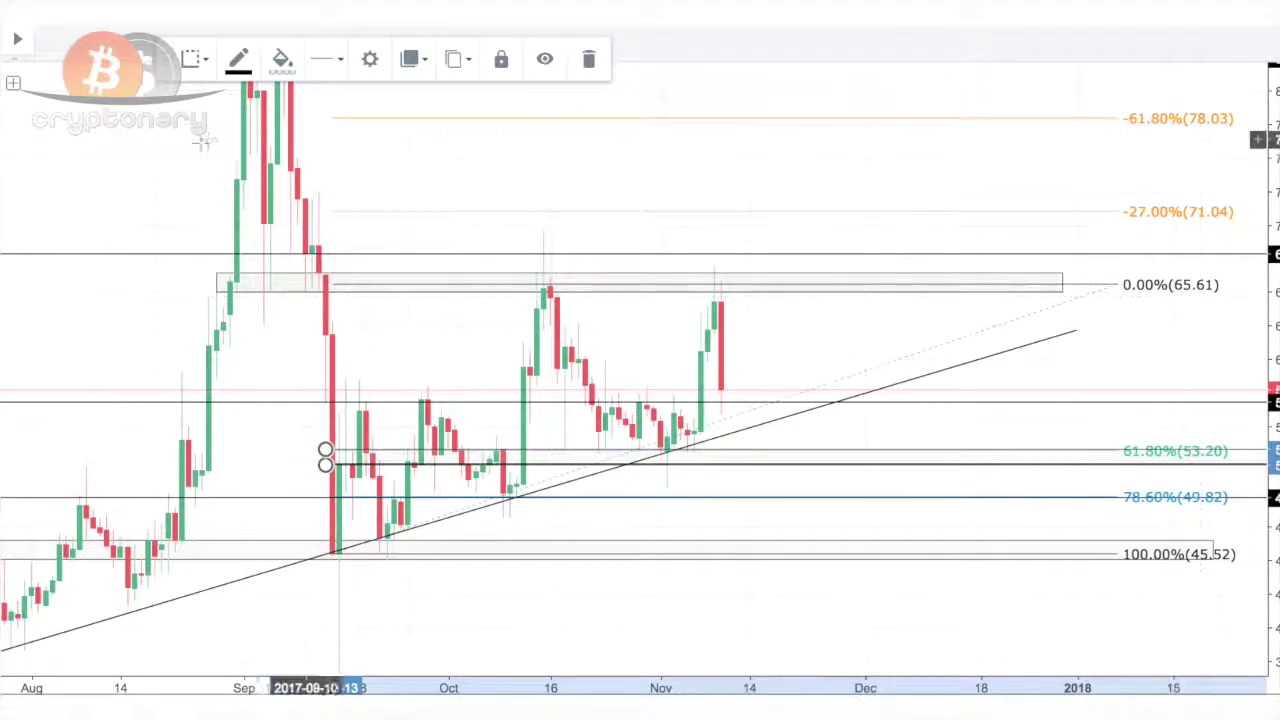
# Step: Mark the -27.00% and -61.80% levels with horizontal rays from 2017-08-30 and 2017-09-01, and delete the Fibonacci retracement
pyautogui.hotkey('alt', 't')
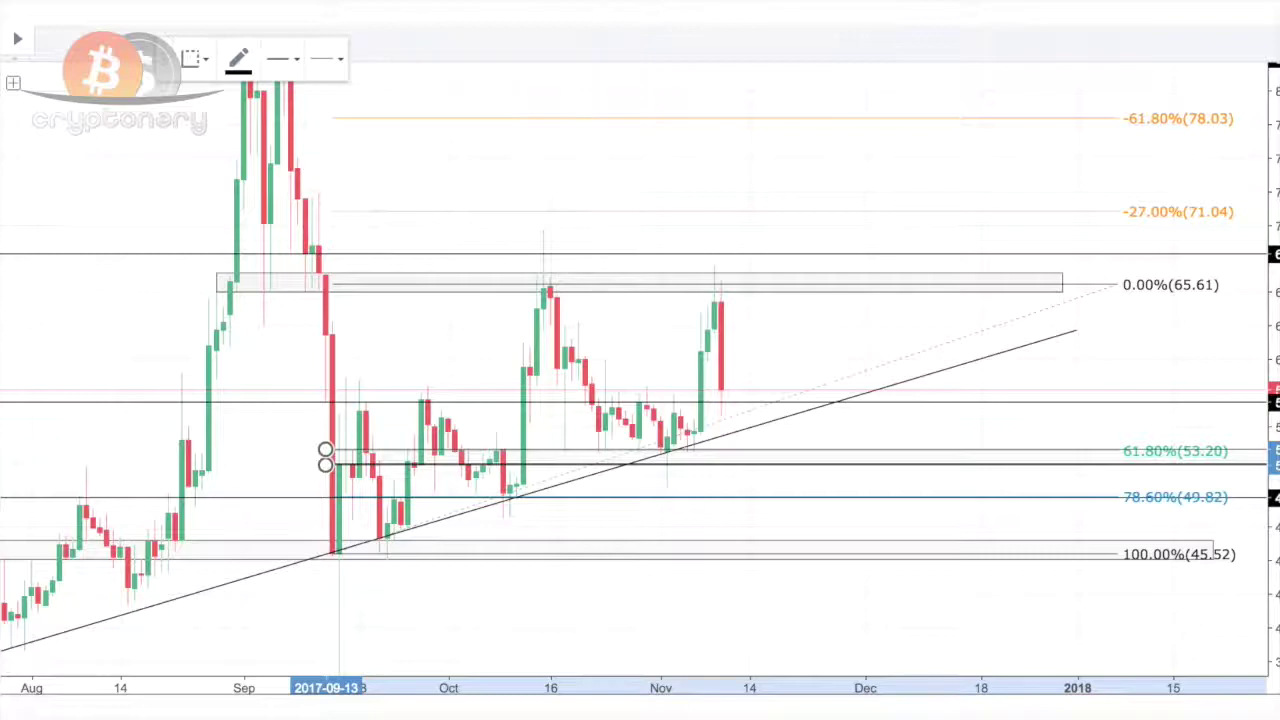
pyautogui.click(229, 210)
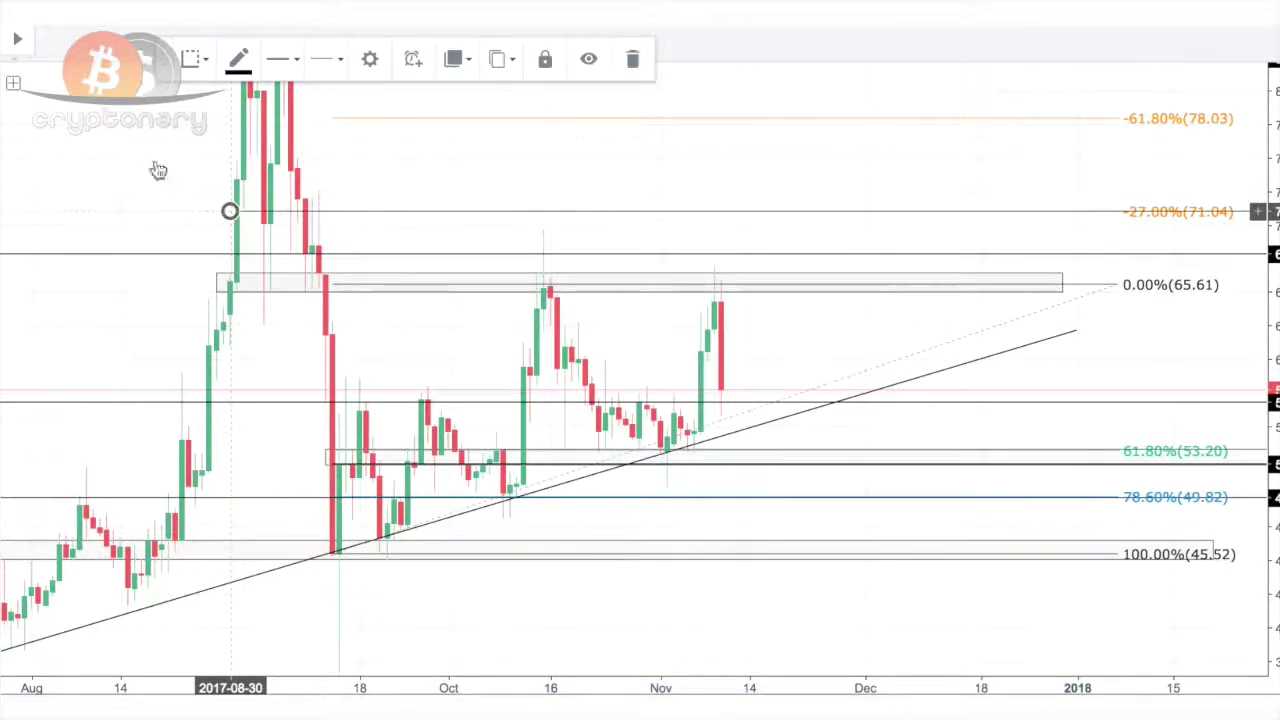
pyautogui.click(243, 118)
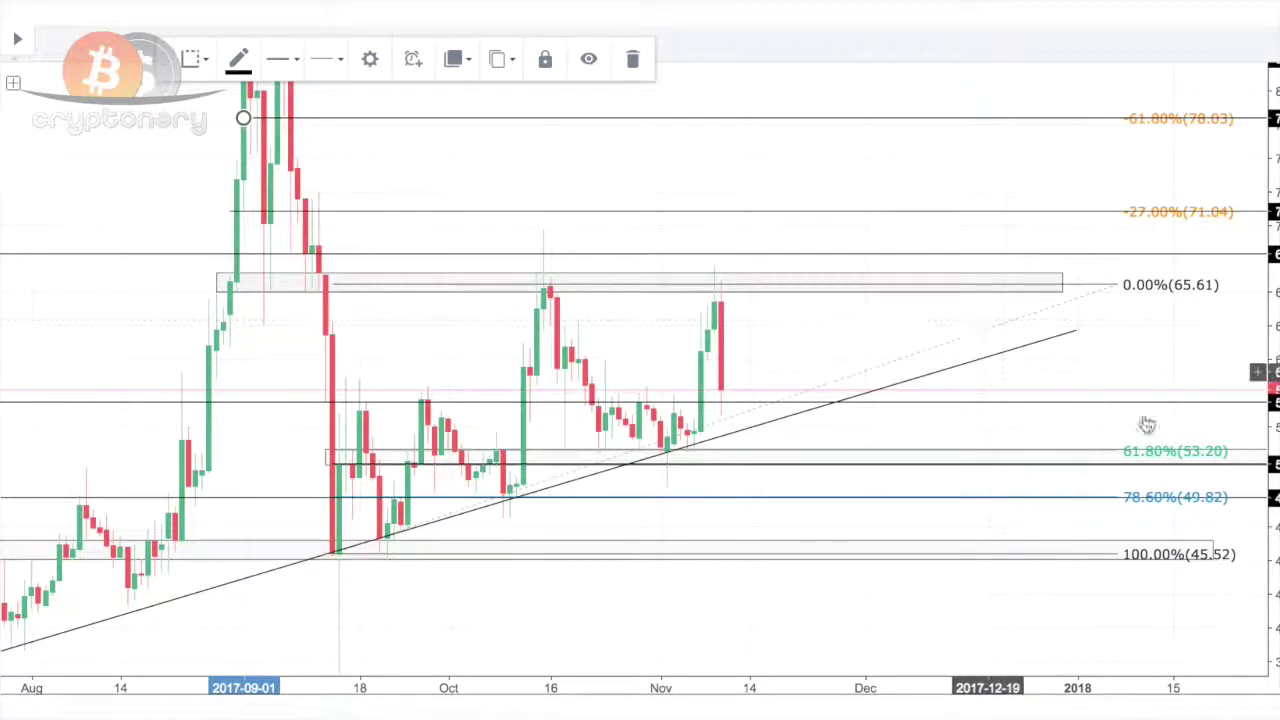
pyautogui.click(1198, 288)
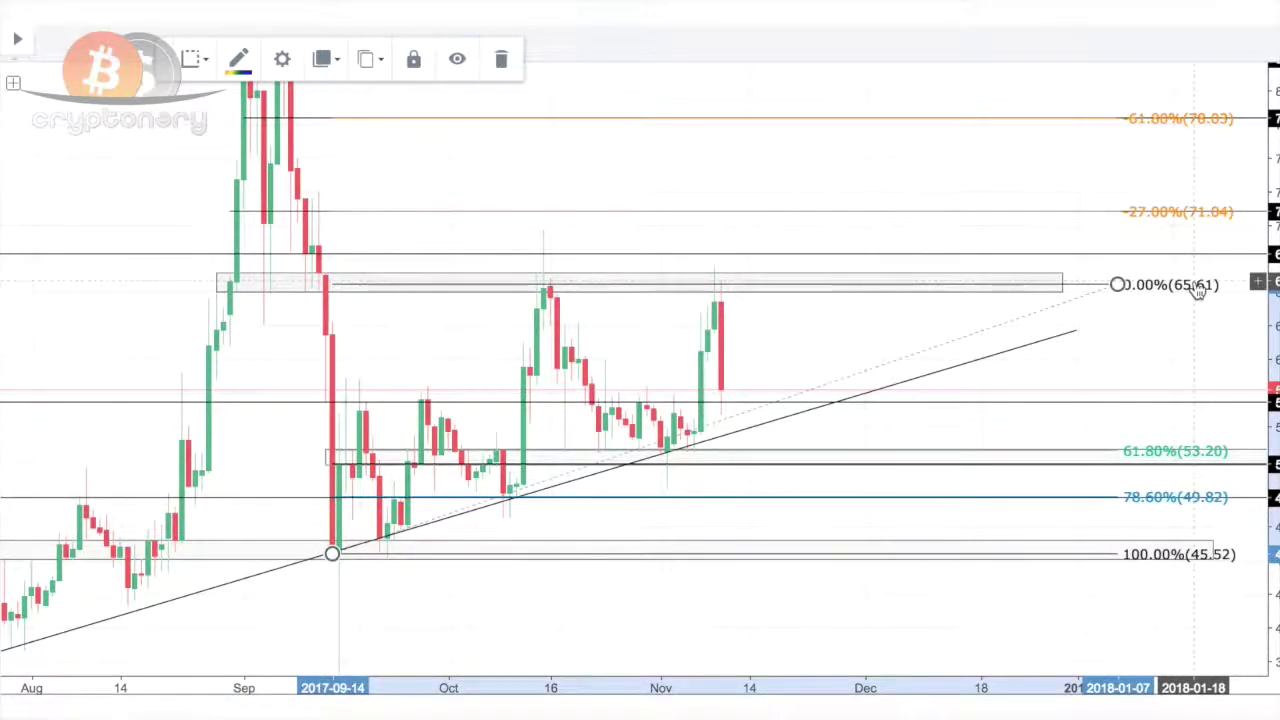
pyautogui.press('Delete')
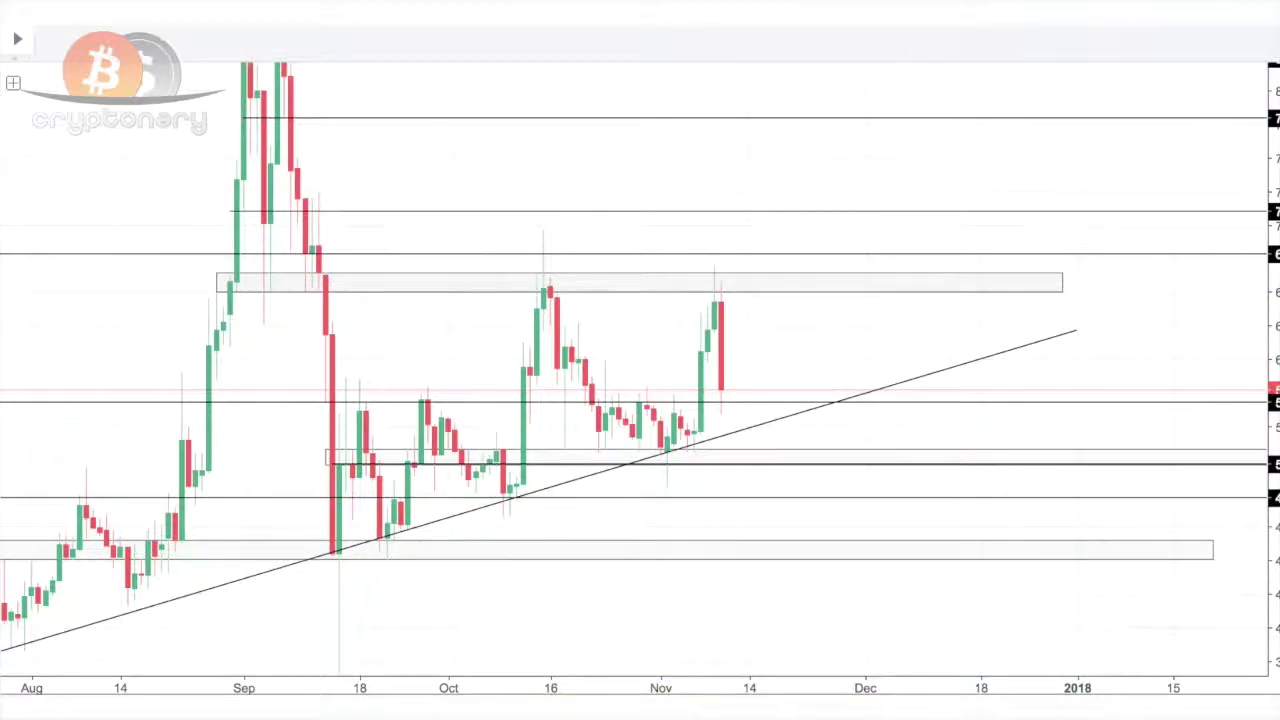
# Step: Draw rectangles around the two new rays, about 70 to 72 from 2017-08-30 and about 77 to 79 from 2017-08-31, both ending around 2018-01-28
pyautogui.click(196, 205)
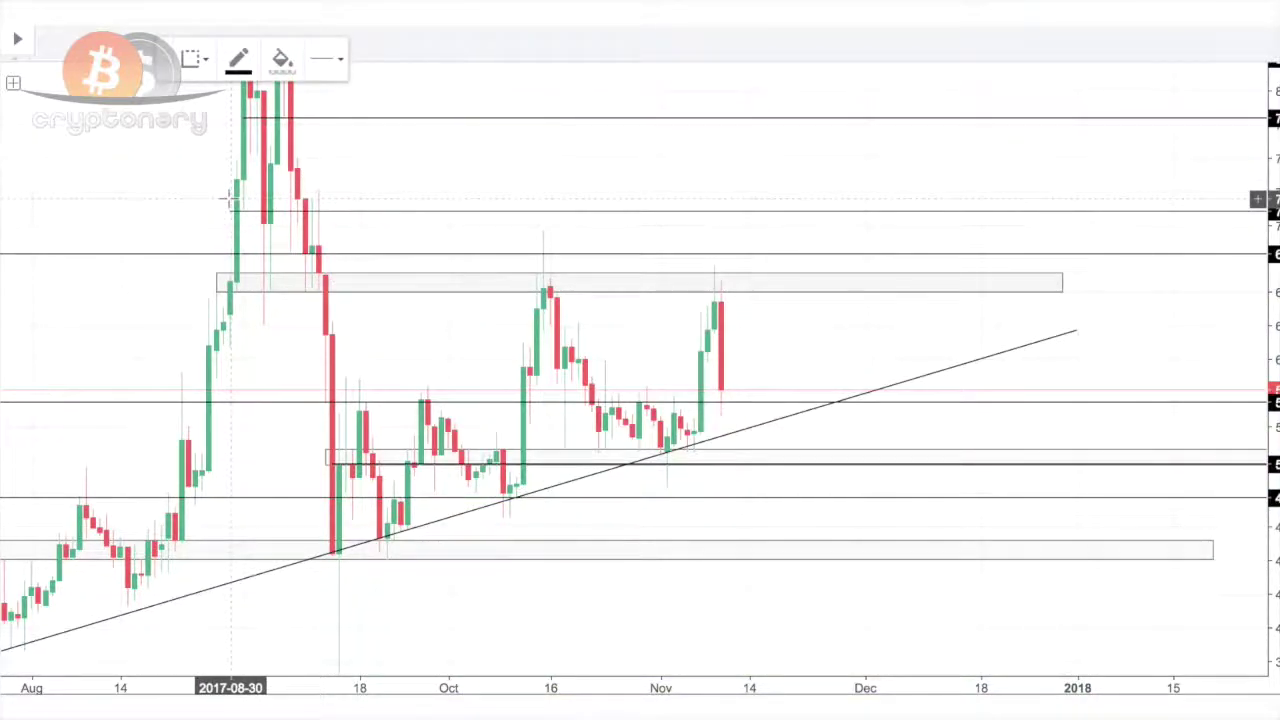
pyautogui.click(230, 199)
pyautogui.click(1260, 199)
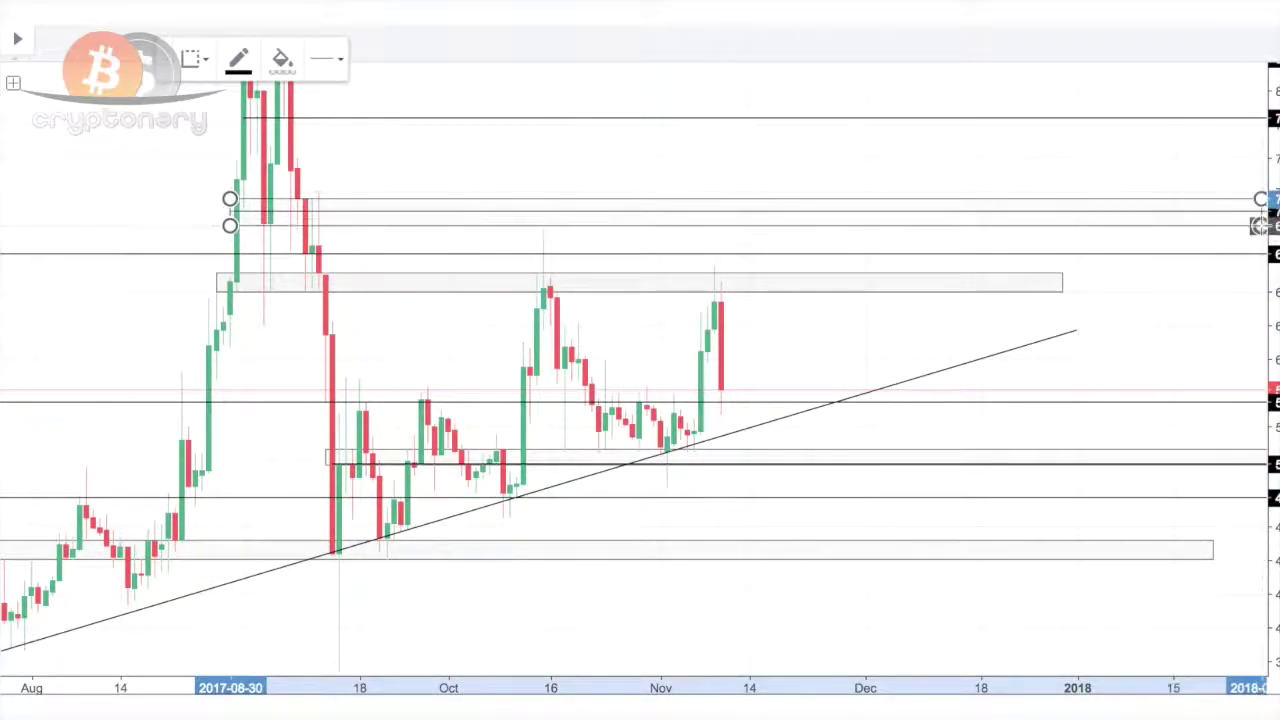
pyautogui.click(1260, 225)
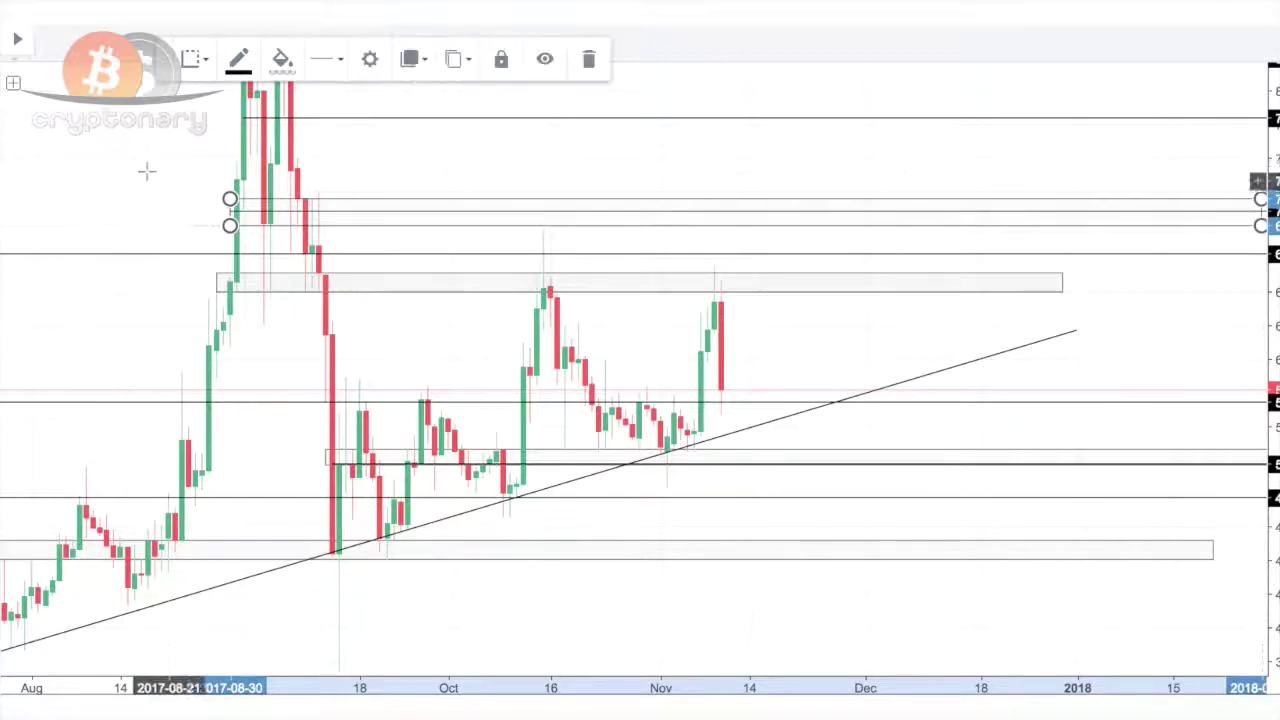
pyautogui.click(237, 109)
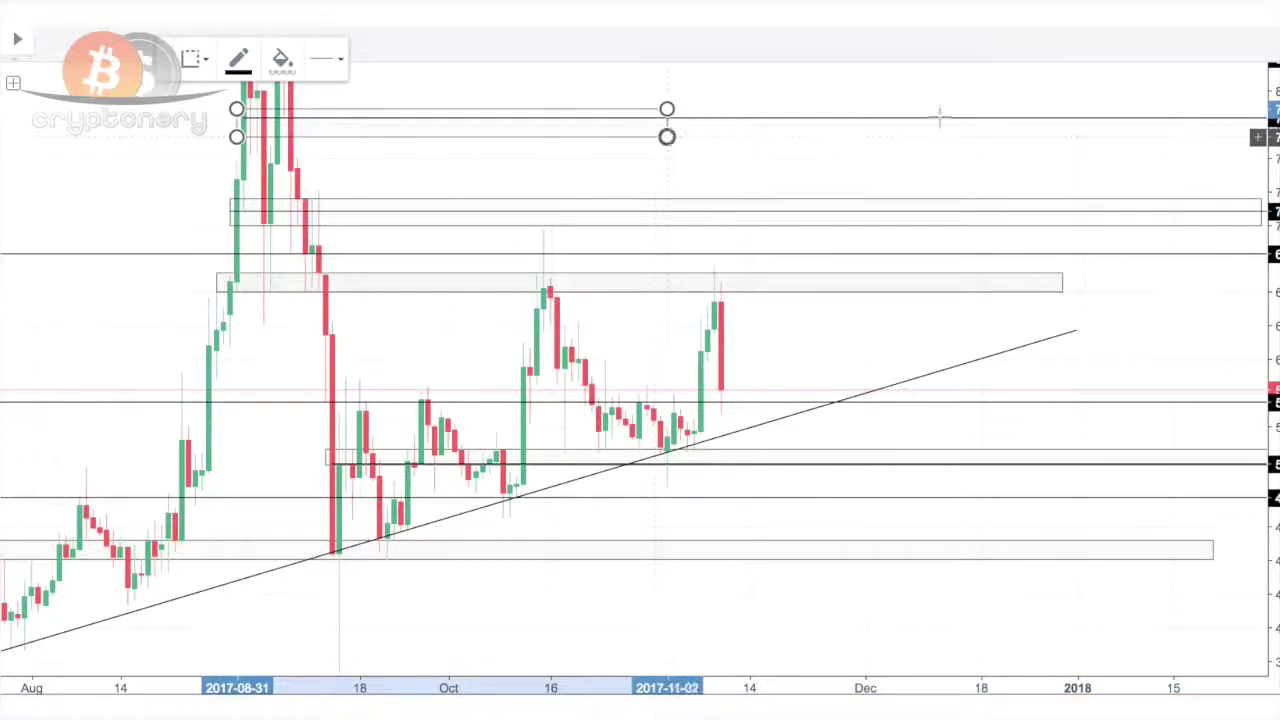
pyautogui.click(1255, 109)
pyautogui.click(1255, 123)
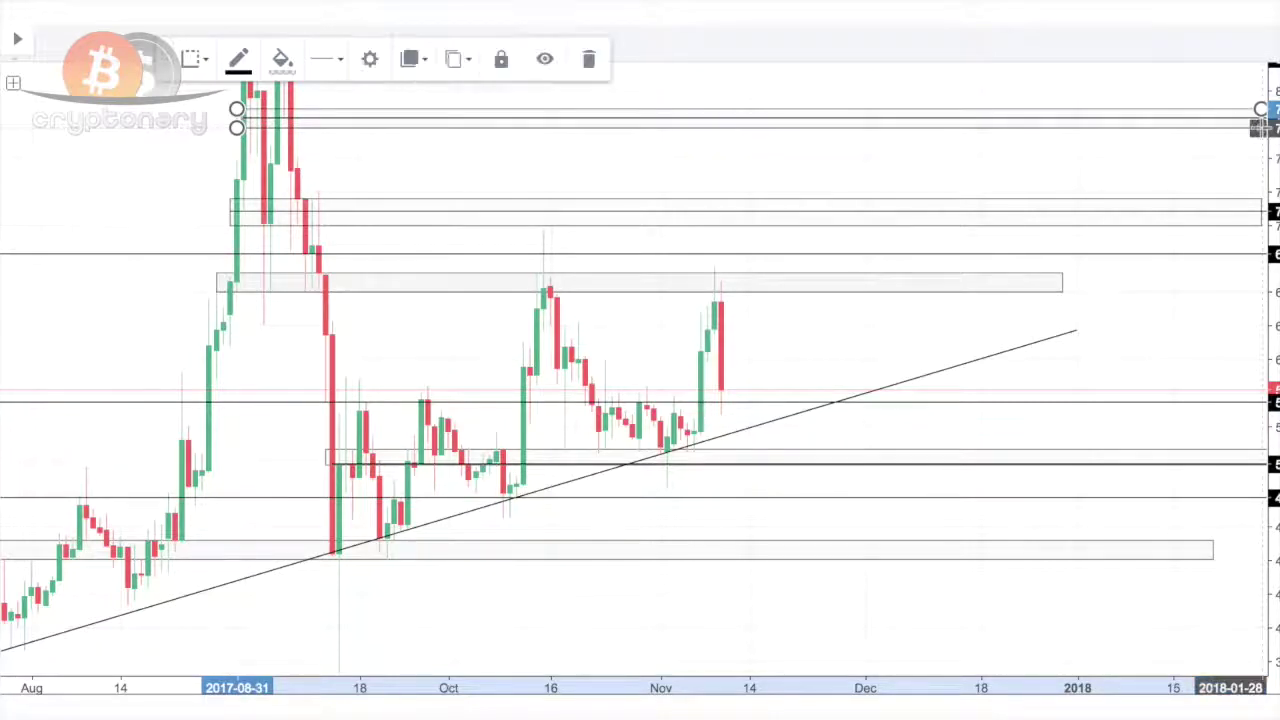
# Step: Delete the two horizontal rays running through the new resistance rectangles near 71 and 78
pyautogui.click(1048, 221)
pyautogui.press('Delete')
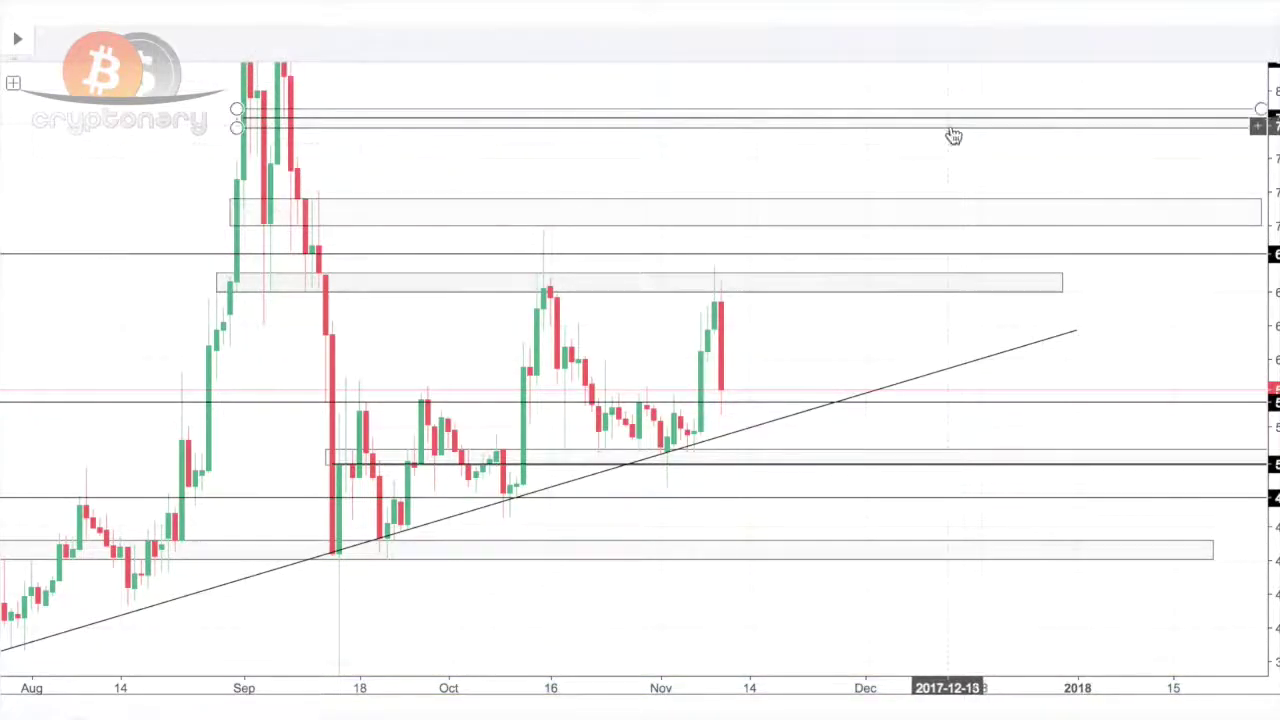
pyautogui.click(954, 119)
pyautogui.press('Delete')
# Step: Delete the 52.2 ray with its surrounding rectangle, and the lower support rectangle around 45.5
pyautogui.scroll(-3, 585, 471)
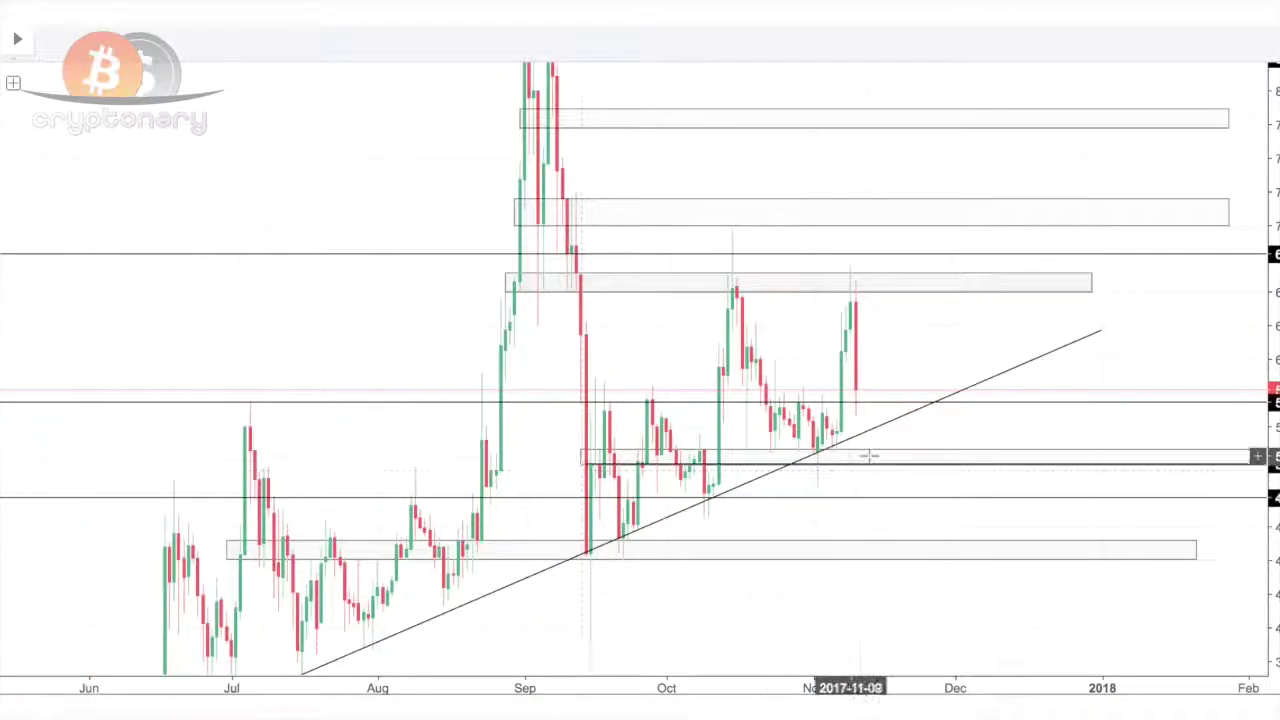
pyautogui.click(745, 468)
pyautogui.press('Delete')
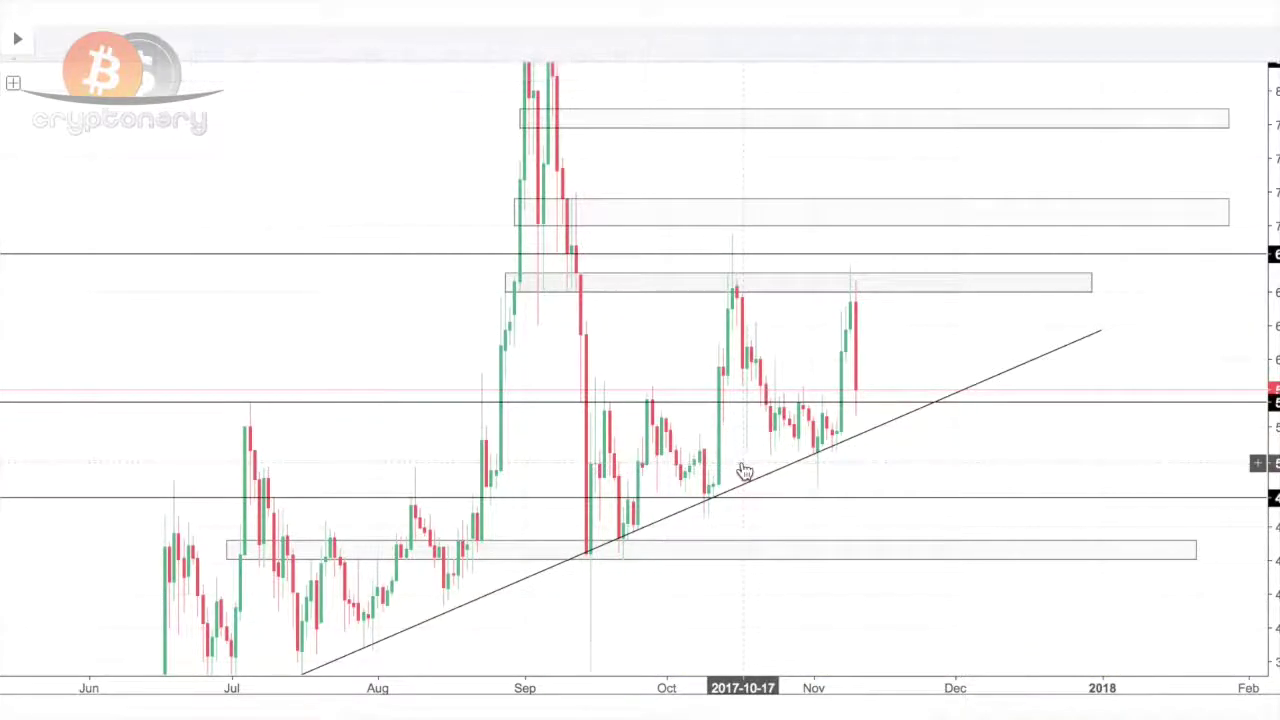
pyautogui.click(786, 549)
pyautogui.press('Delete')
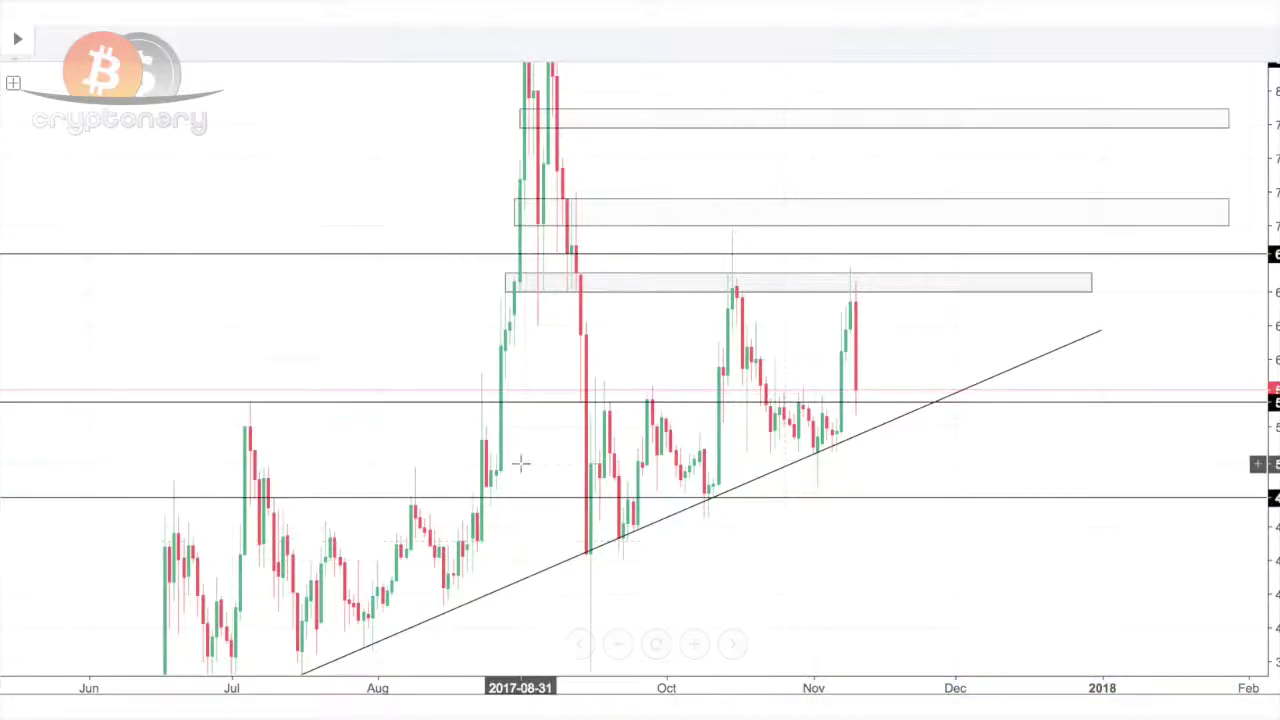
# Step: Fill the resistance rectangles around 71 and 78 with light green
pyautogui.scroll(2, 583, 346)
pyautogui.click(537, 230)
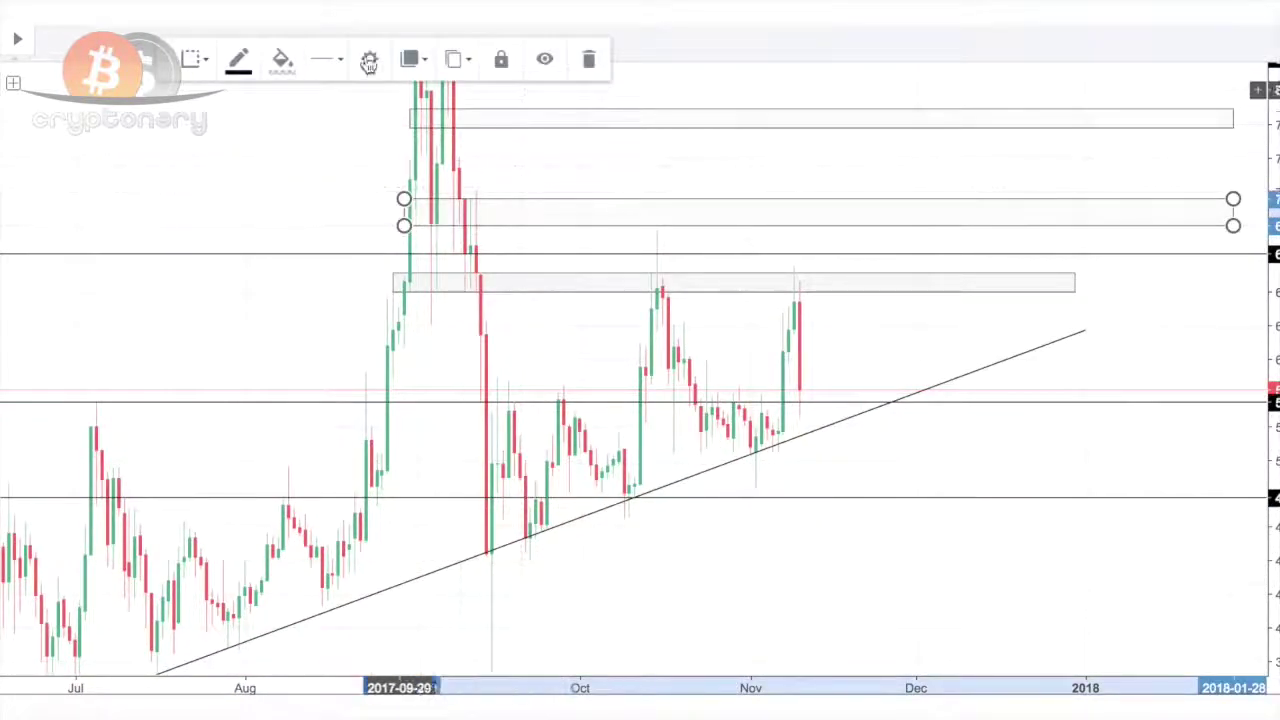
pyautogui.click(279, 61)
pyautogui.click(365, 127)
pyautogui.click(574, 125)
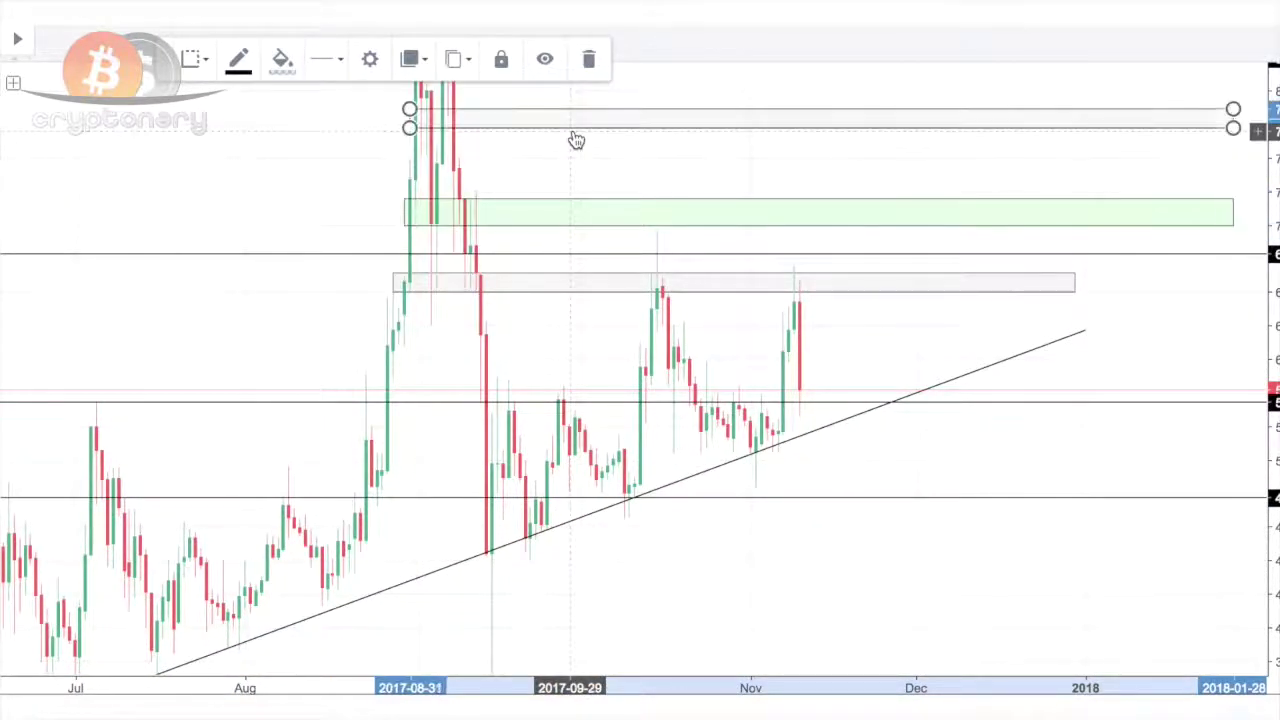
pyautogui.click(283, 60)
pyautogui.click(350, 127)
pyautogui.click(851, 357)
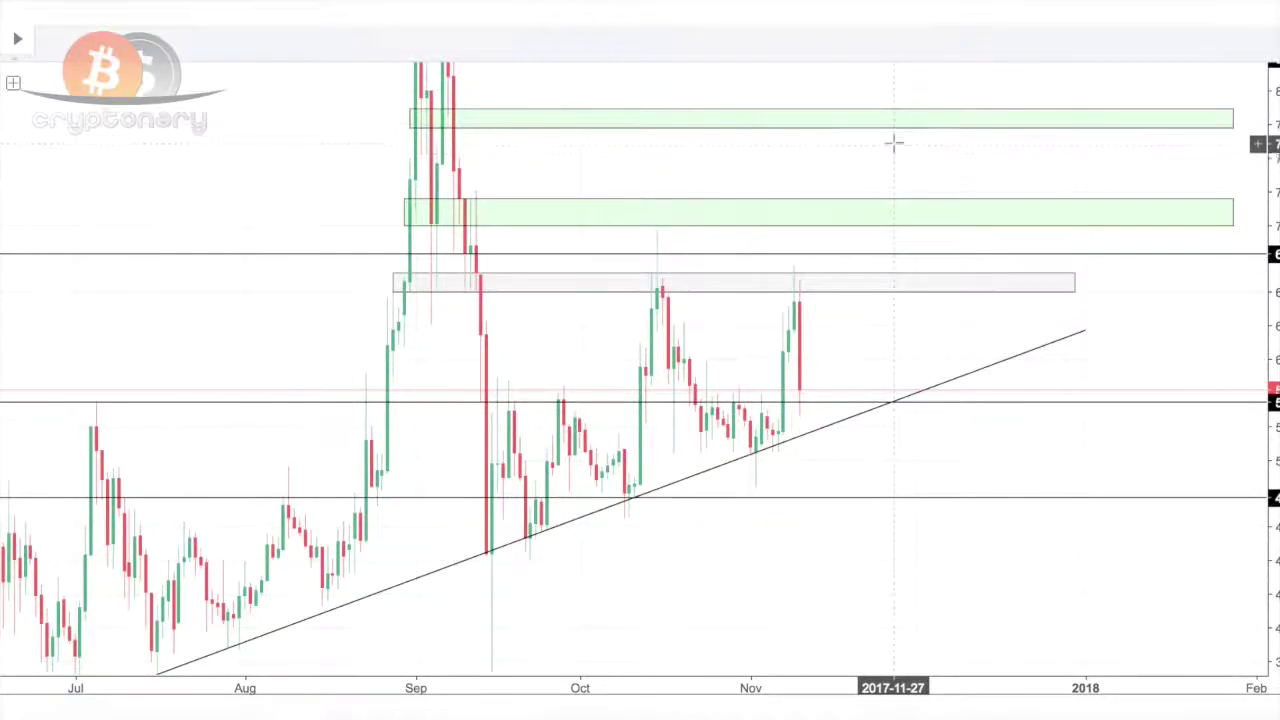
# Step: Raise the horizontal line near 56 to about 59
pyautogui.moveTo(971, 149); pyautogui.dragTo(836, 373)
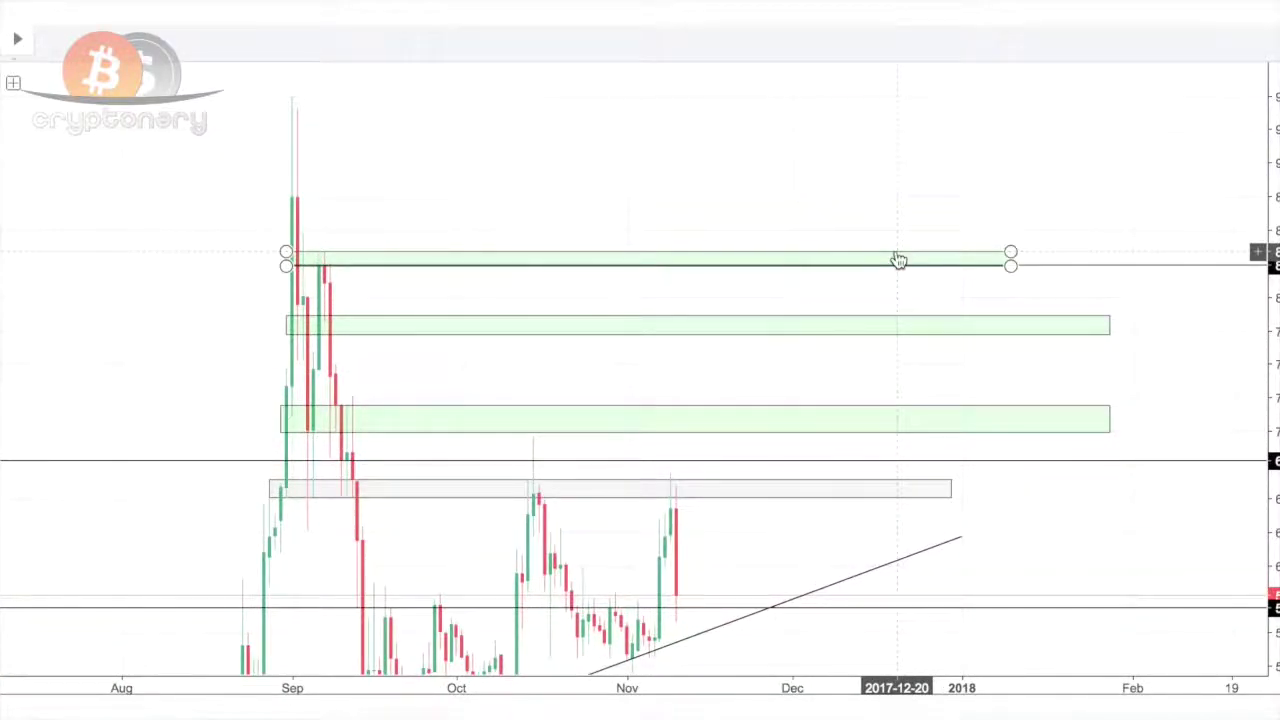
pyautogui.scroll(-3, 663, 323)
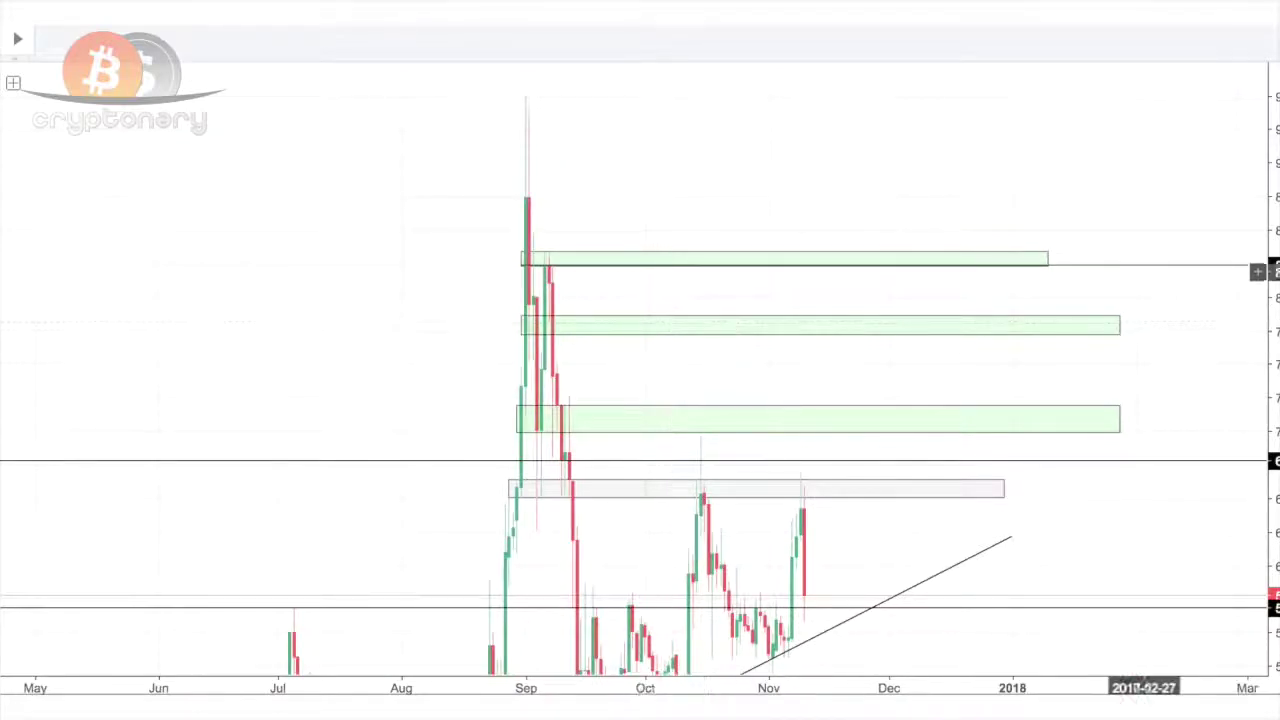
pyautogui.moveTo(1273, 150); pyautogui.dragTo(1275, 478)
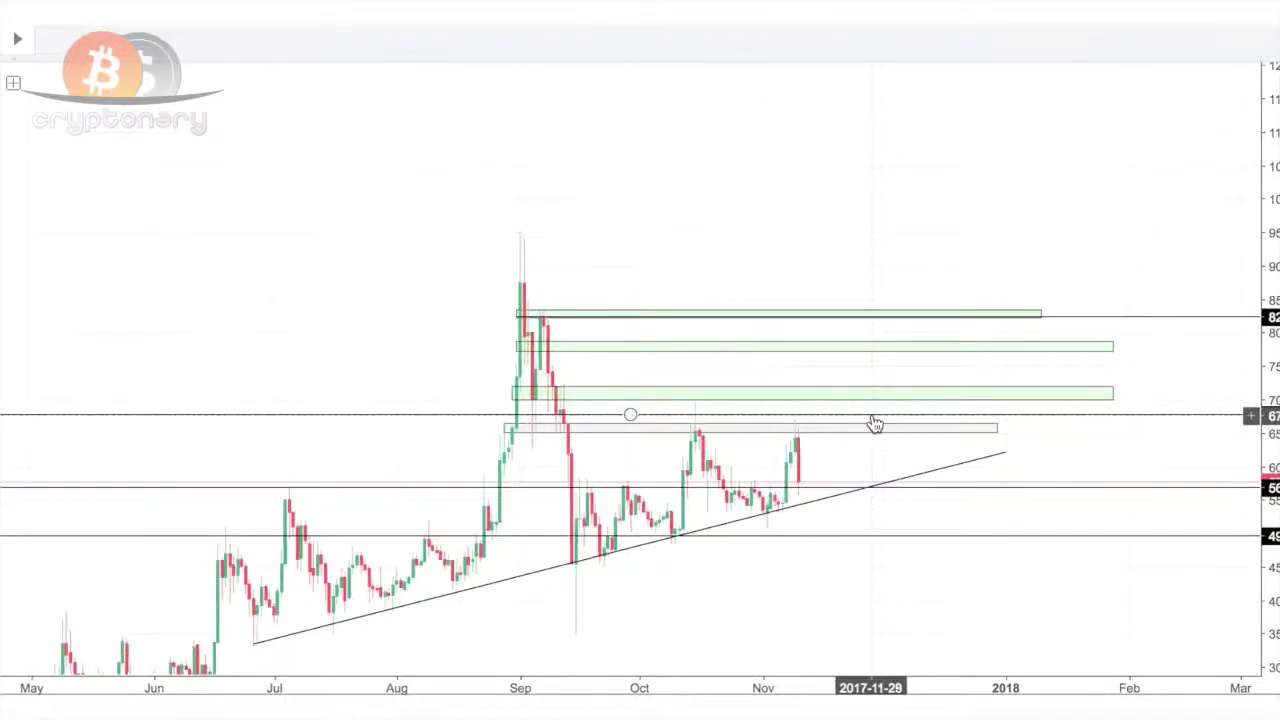
pyautogui.scroll(-3, 872, 418)
pyautogui.scroll(-1, 875, 424)
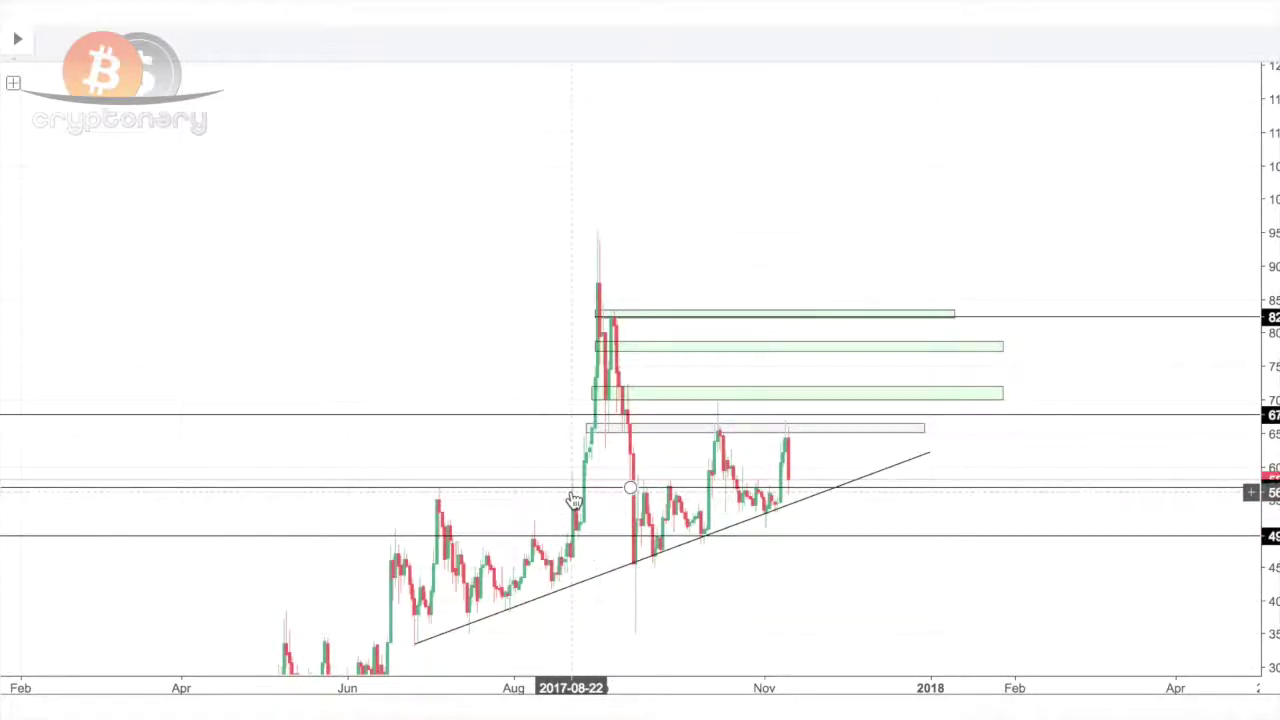
pyautogui.moveTo(508, 488)
pyautogui.mouseDown()
pyautogui.moveTo(503, 463)
pyautogui.moveTo(504, 474)
pyautogui.mouseUp()
pyautogui.scroll(5, 1042, 489)
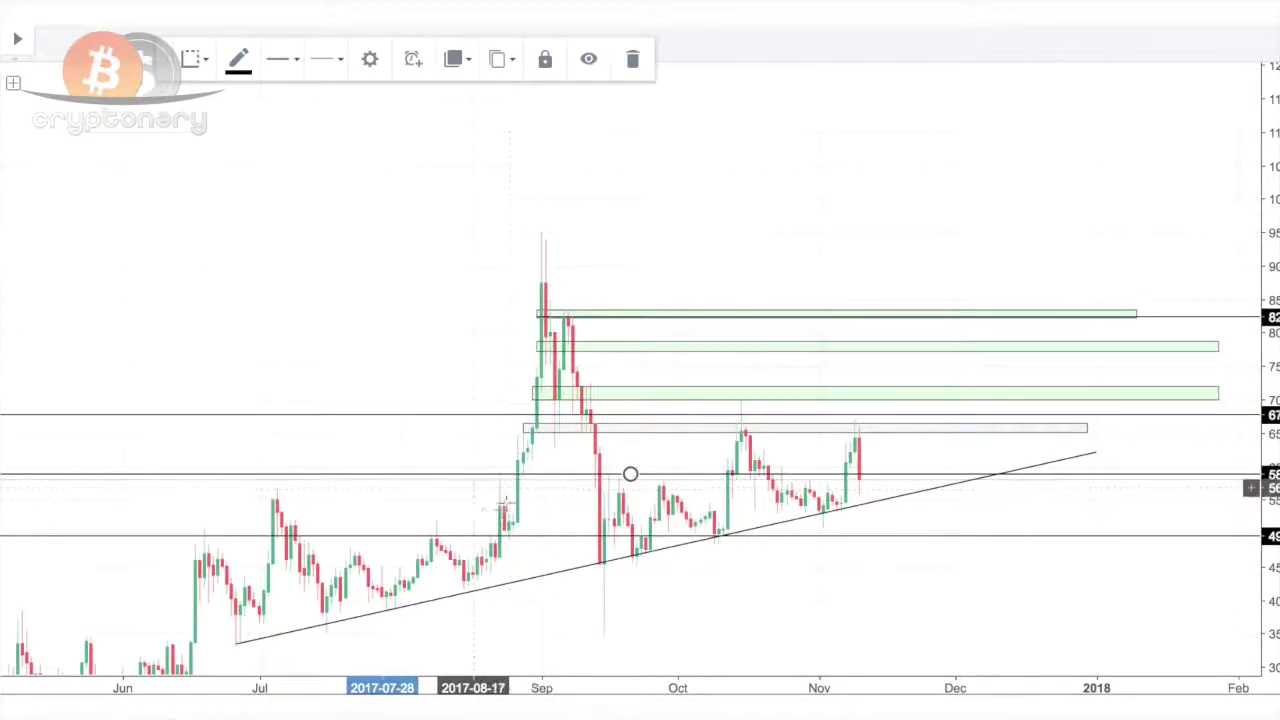
pyautogui.click(858, 543)
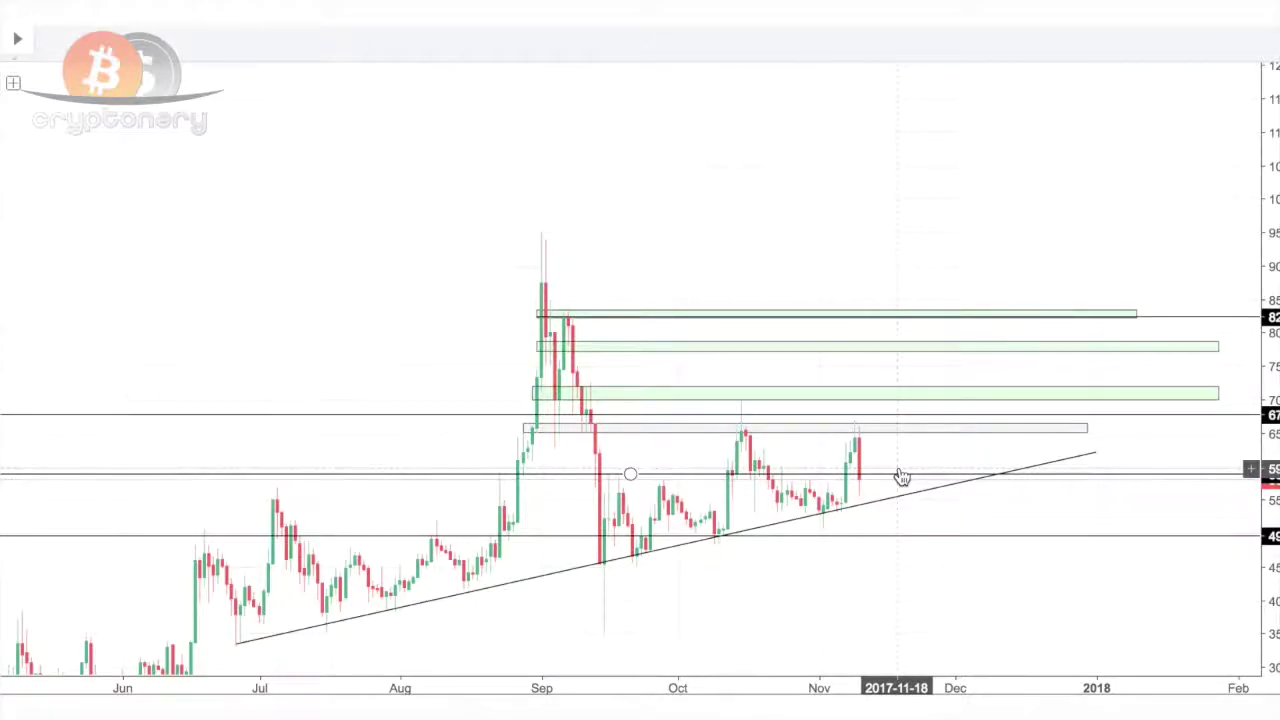
# Step: Lower the horizontal line near 59 to about 57
pyautogui.scroll(-2, 600, 500)
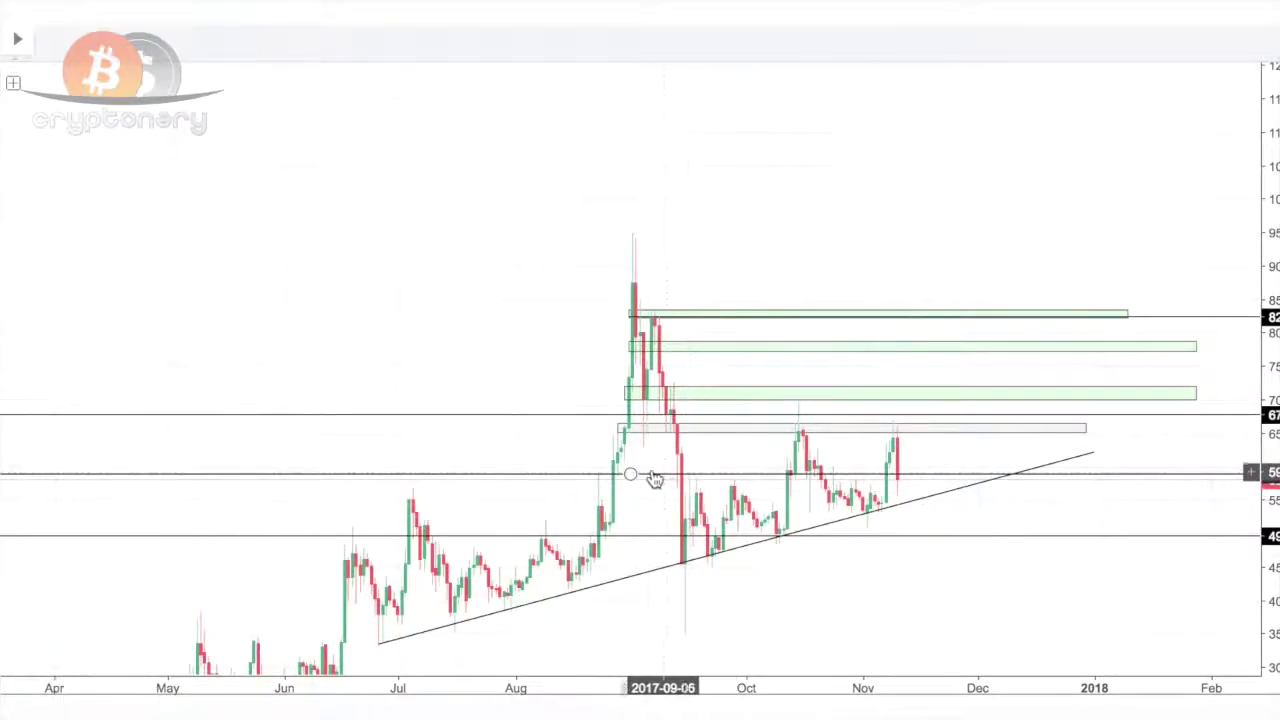
pyautogui.moveTo(631, 474)
pyautogui.mouseDown()
pyautogui.moveTo(630, 497)
pyautogui.moveTo(630, 485)
pyautogui.mouseUp()
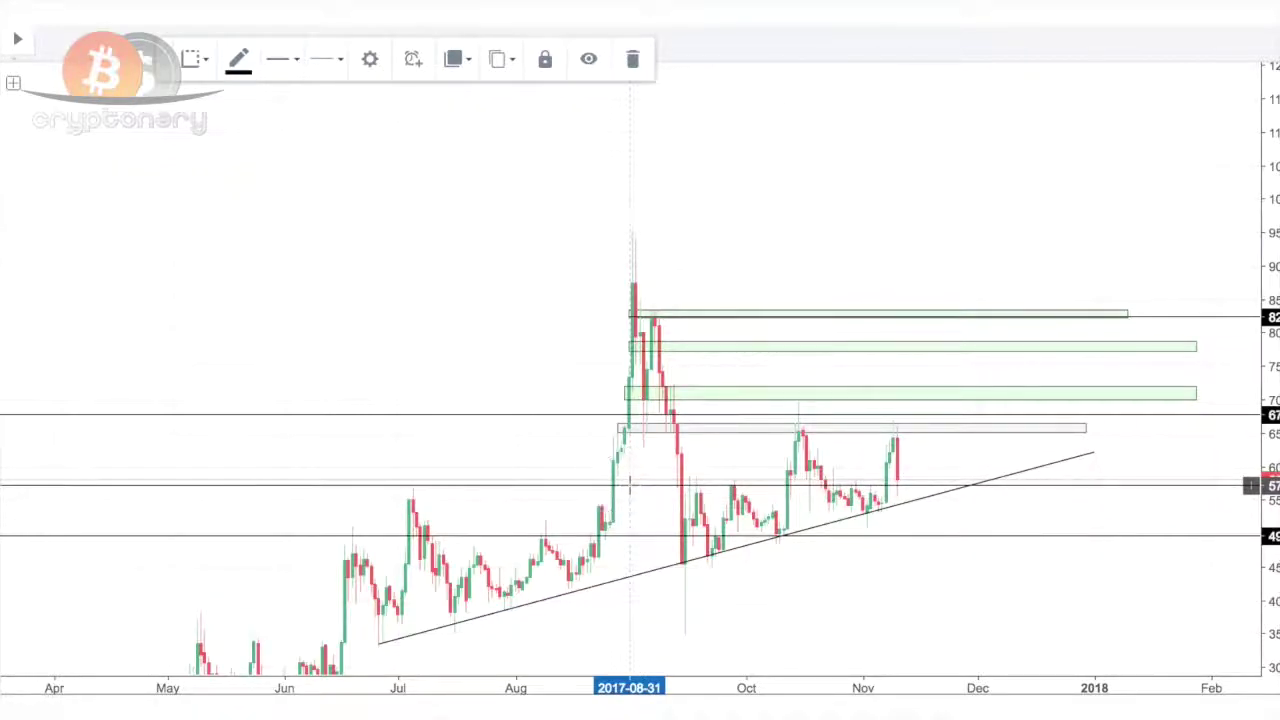
# Step: Draw a horizontal ray at about 45, starting from the mid-June candles and extending right as a lower support level
pyautogui.click(859, 554)
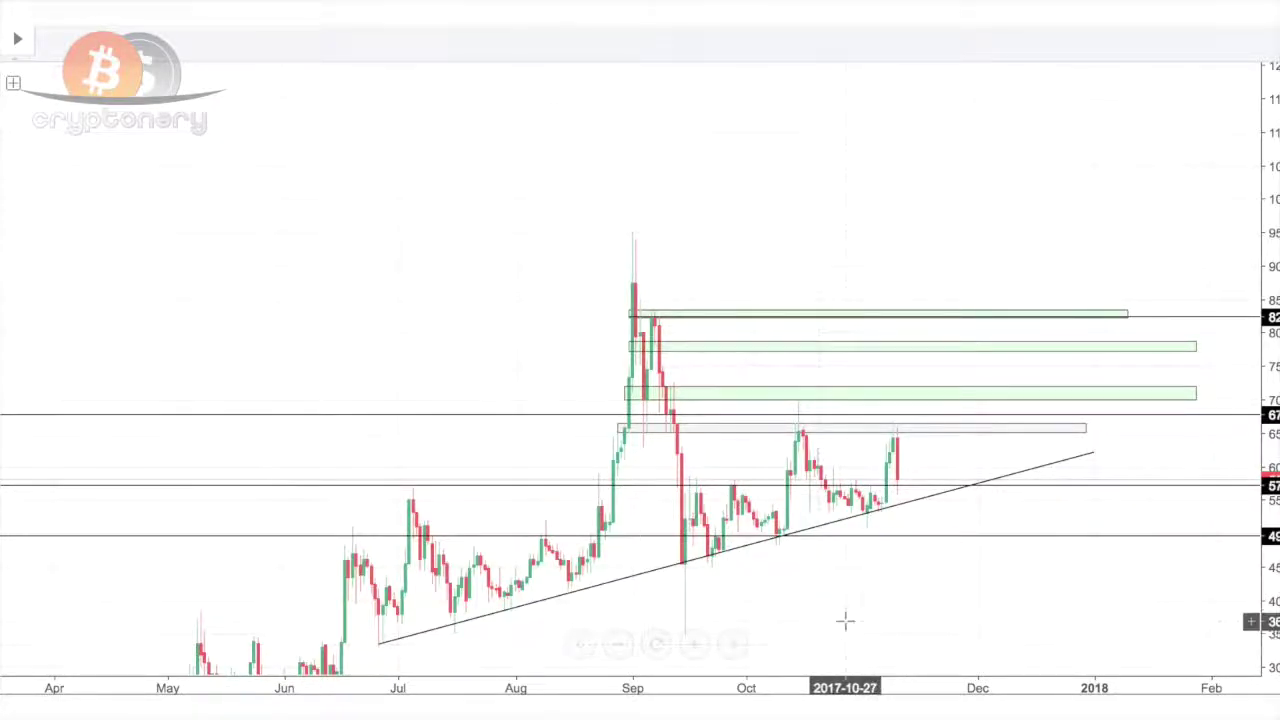
pyautogui.scroll(2, 845, 619)
pyautogui.moveTo(983, 576); pyautogui.dragTo(889, 480)
pyautogui.scroll(-3, 889, 480)
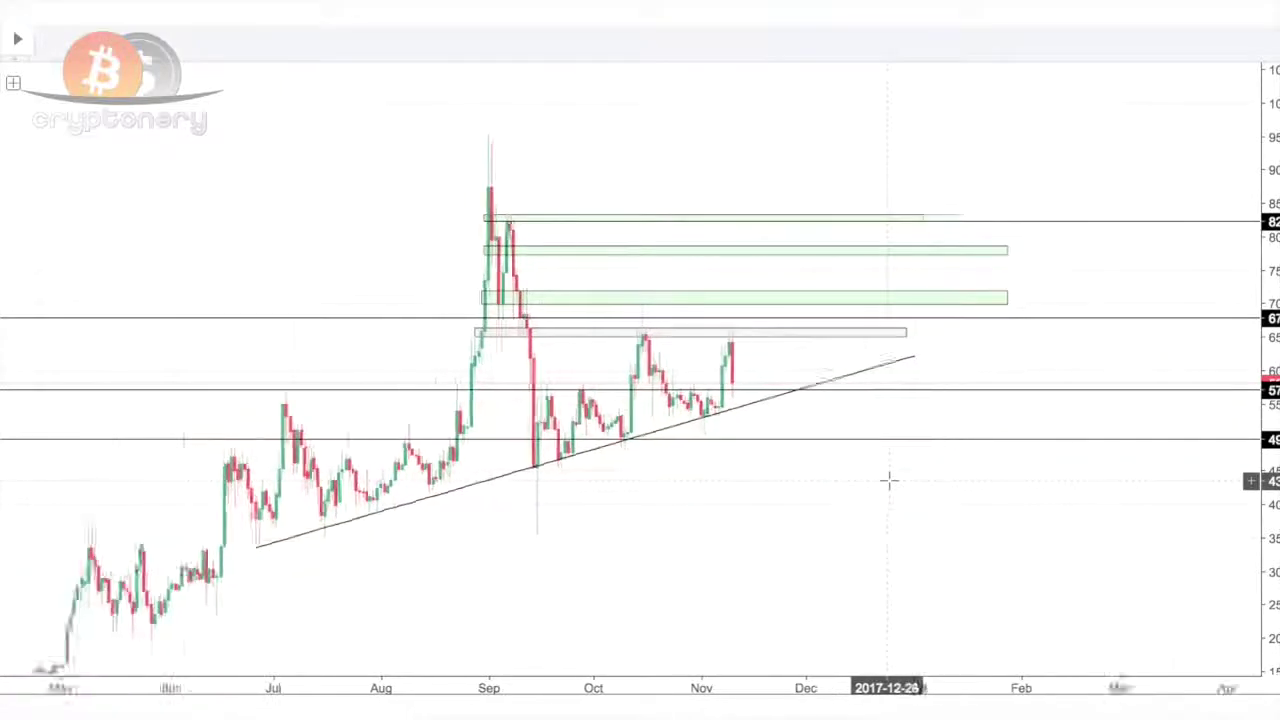
pyautogui.scroll(-1, 889, 481)
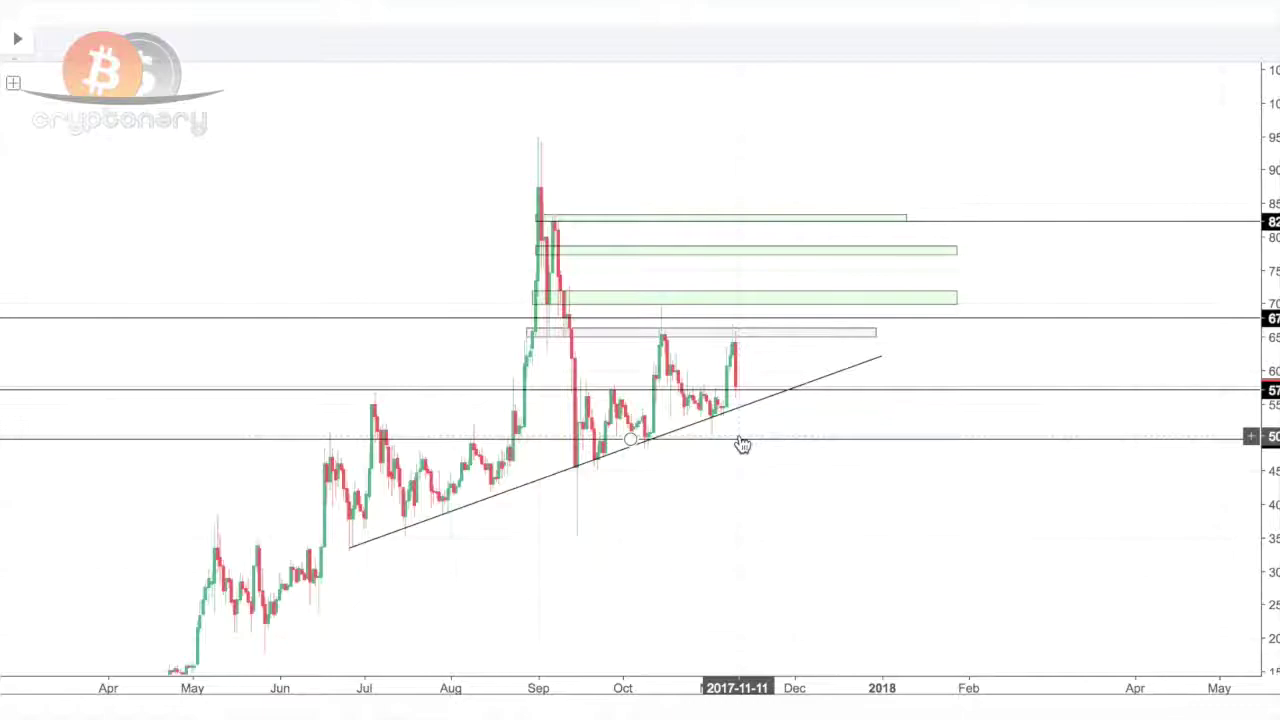
pyautogui.click(3, 130)
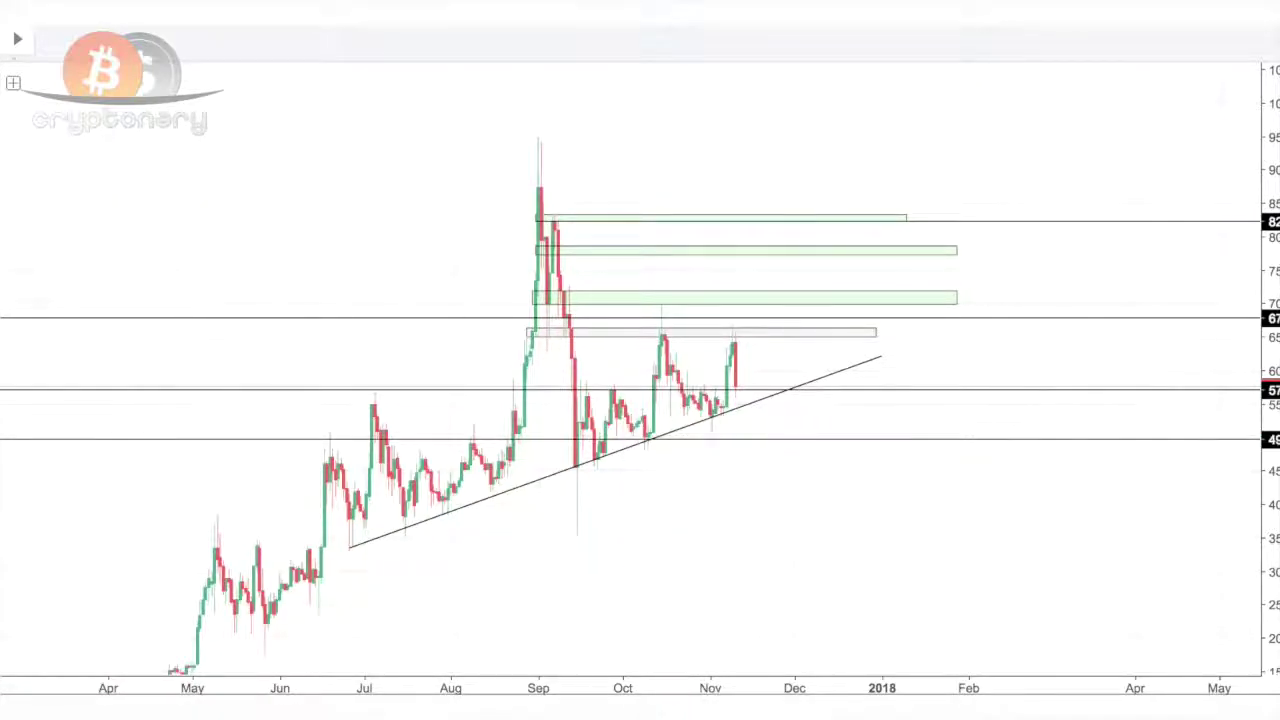
pyautogui.click(315, 472)
pyautogui.click(754, 577)
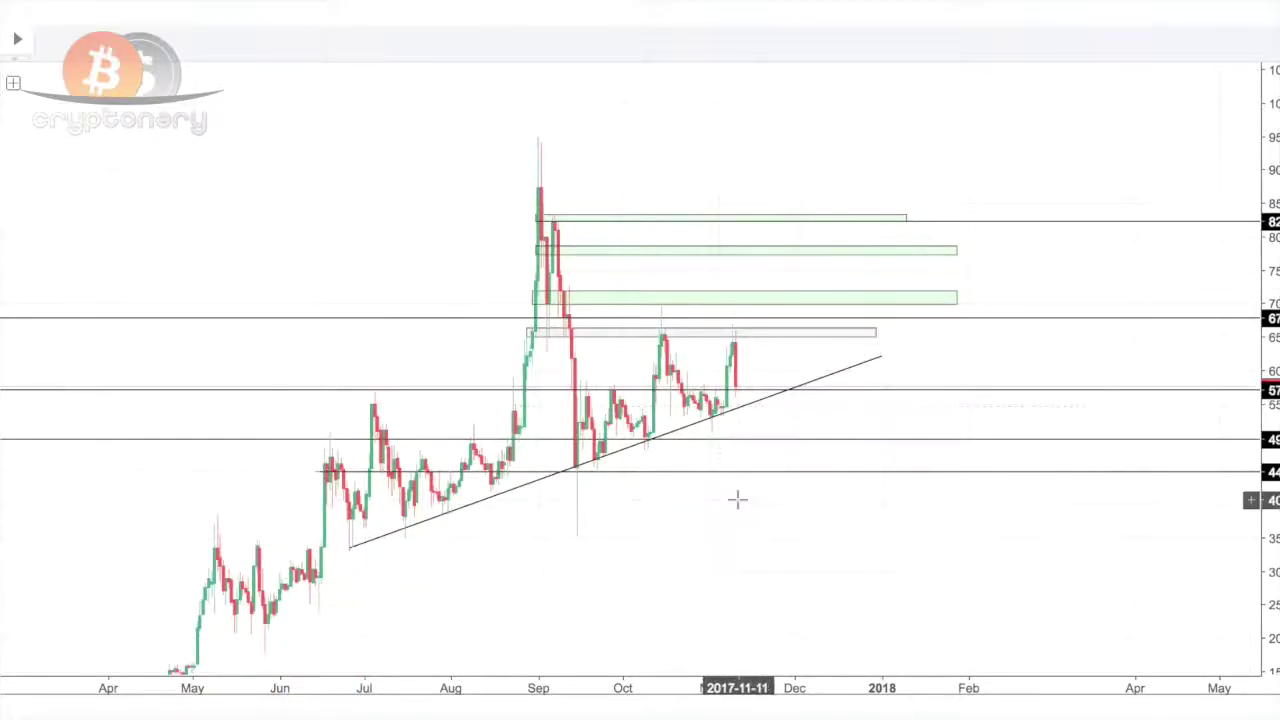
# Step: Close the server-side alerts advertisement covering the early part of the price chart
pyautogui.scroll(-2, 1109, 340)
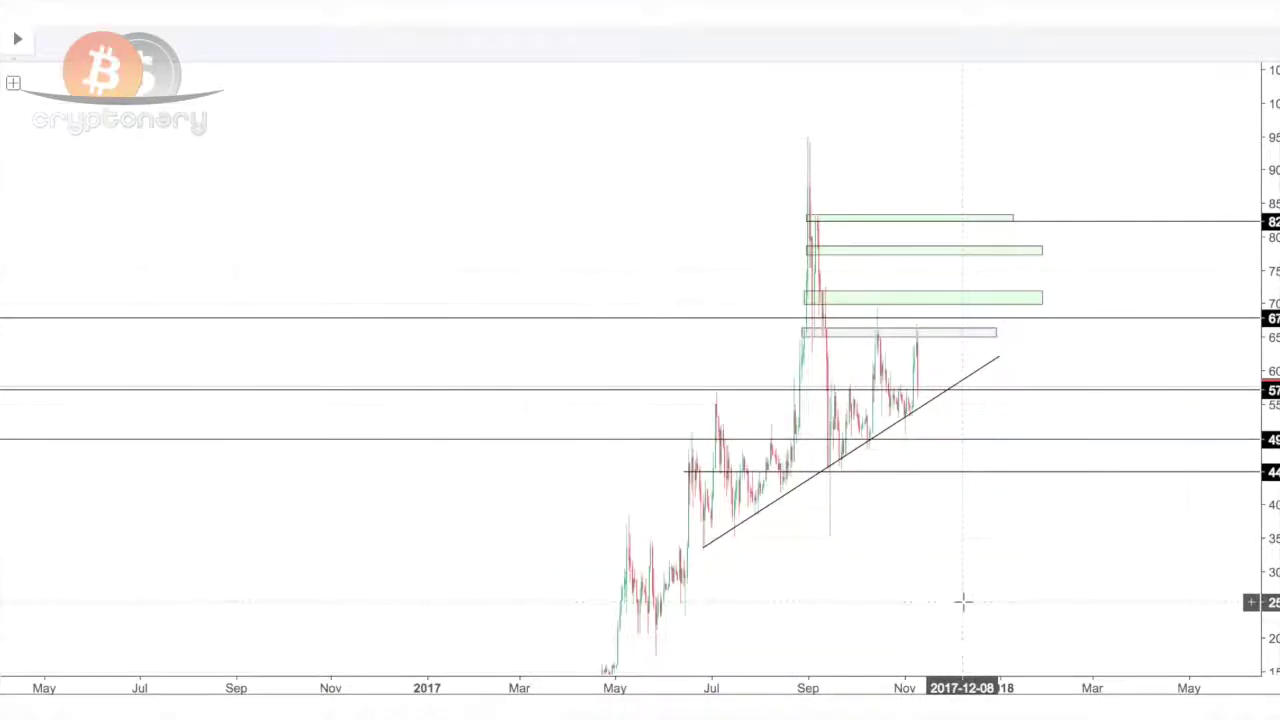
pyautogui.scroll(1, 915, 596)
pyautogui.scroll(1, 910, 597)
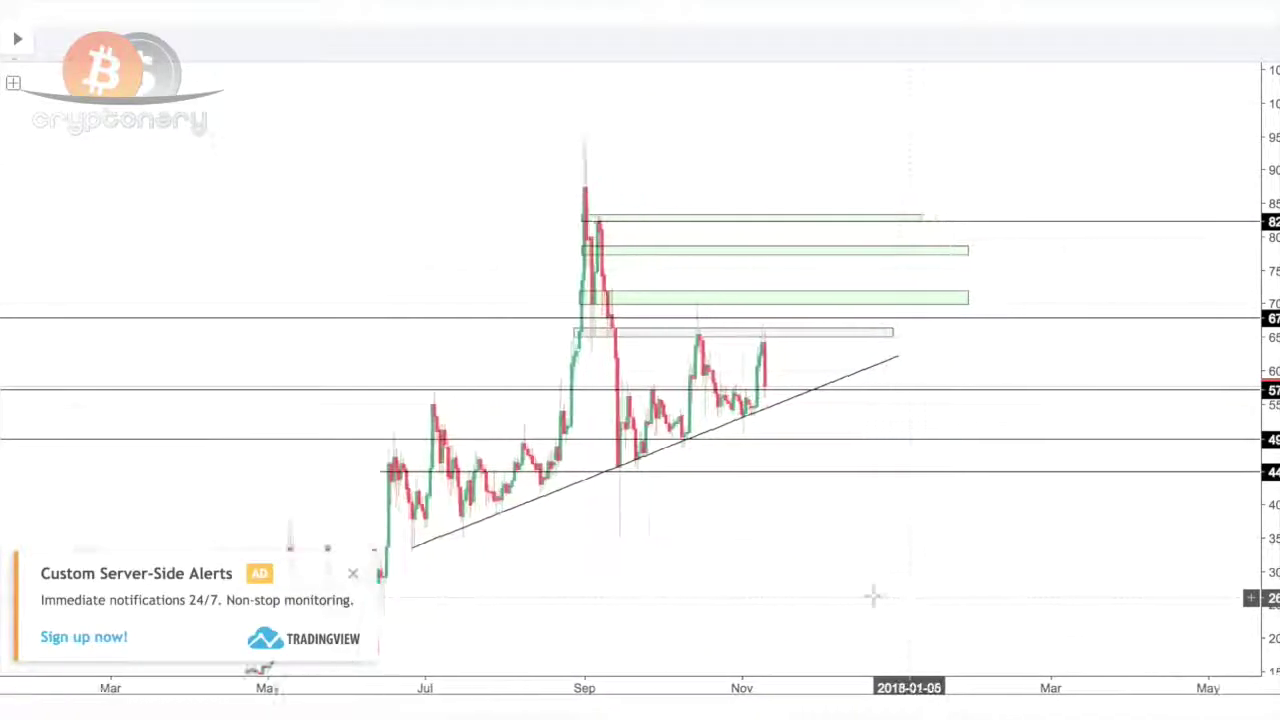
pyautogui.click(351, 573)
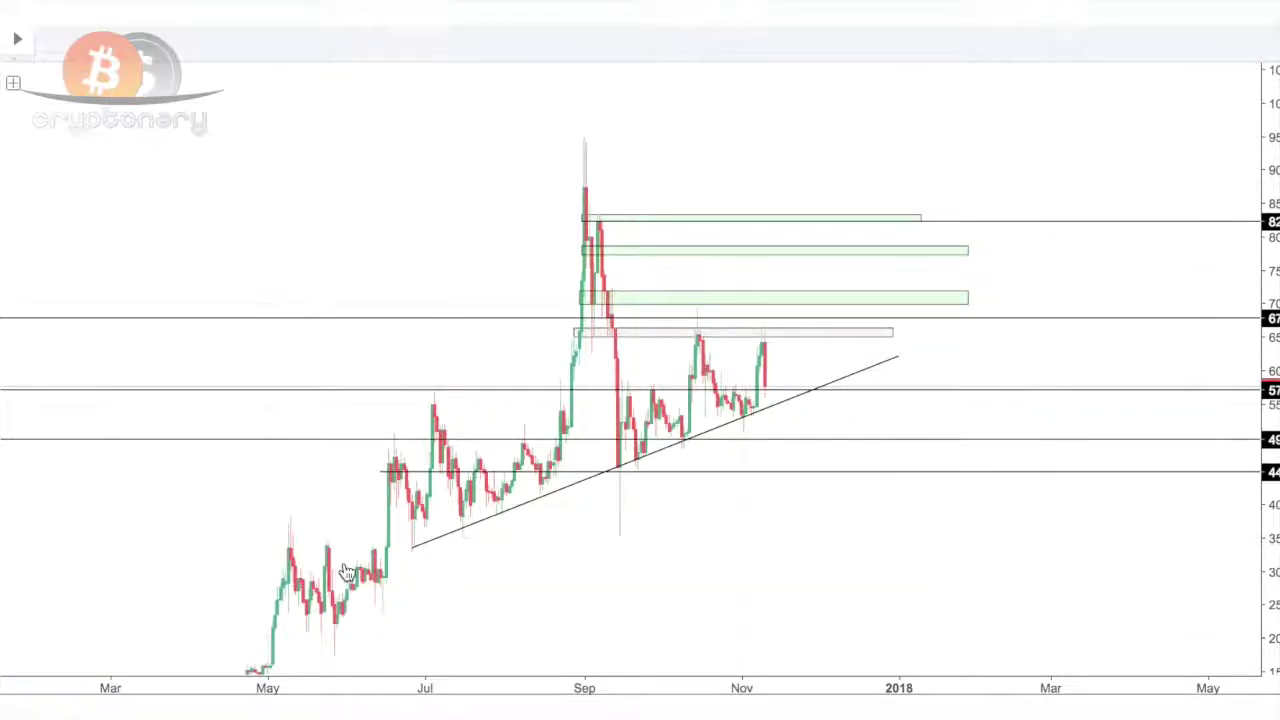
pyautogui.scroll(1, 577, 557)
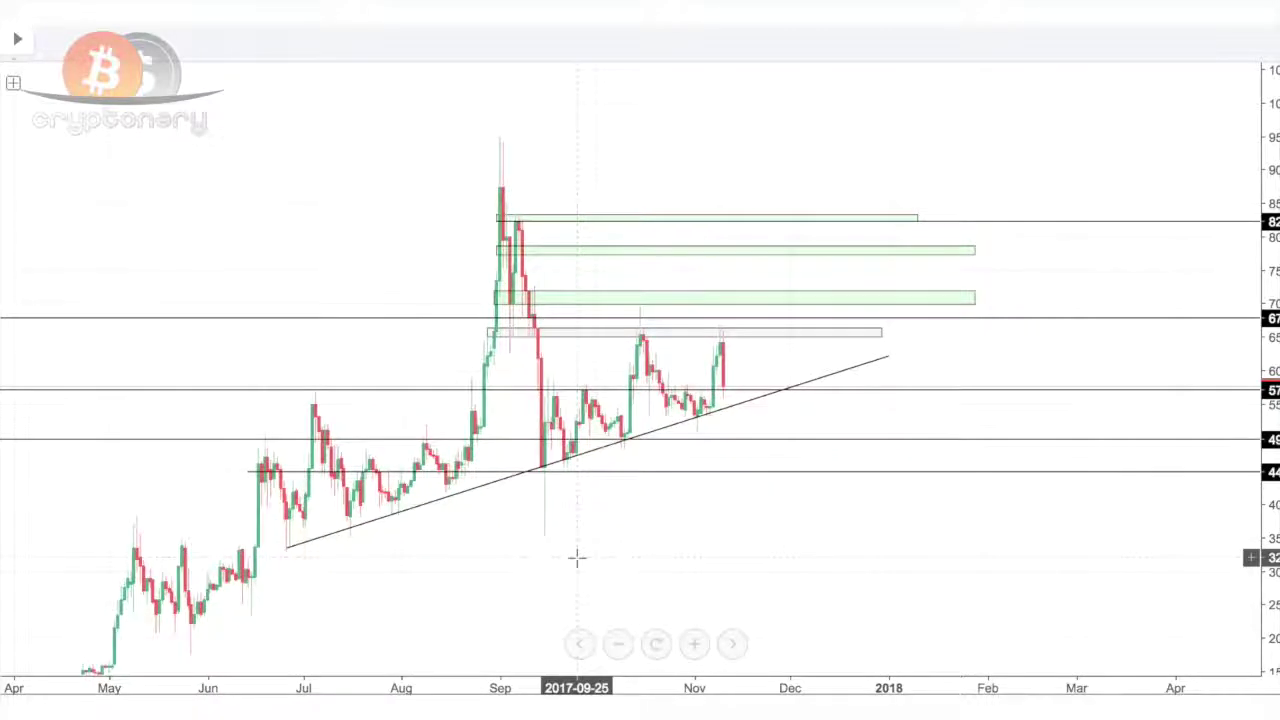